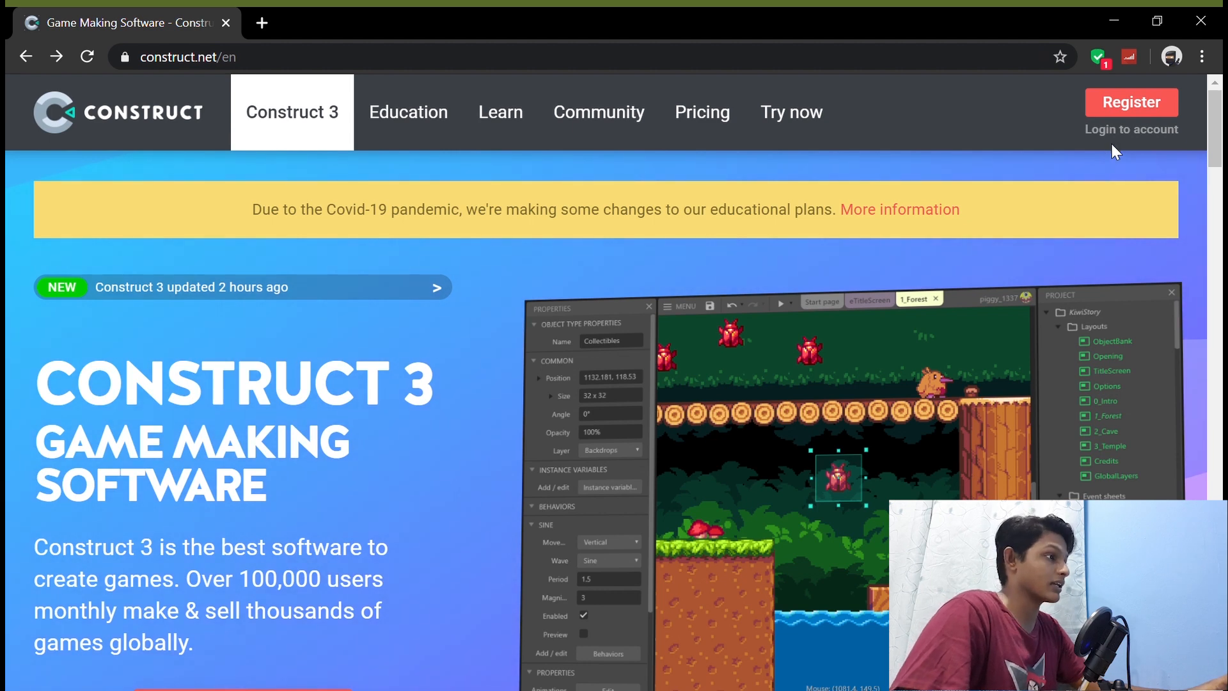
Step: Start registering a Construct account and fill in the username TheSDChannel, the account password and the e-mail address
left_click(1132, 103)
type("TheSDChannel")
left_click(641, 444)
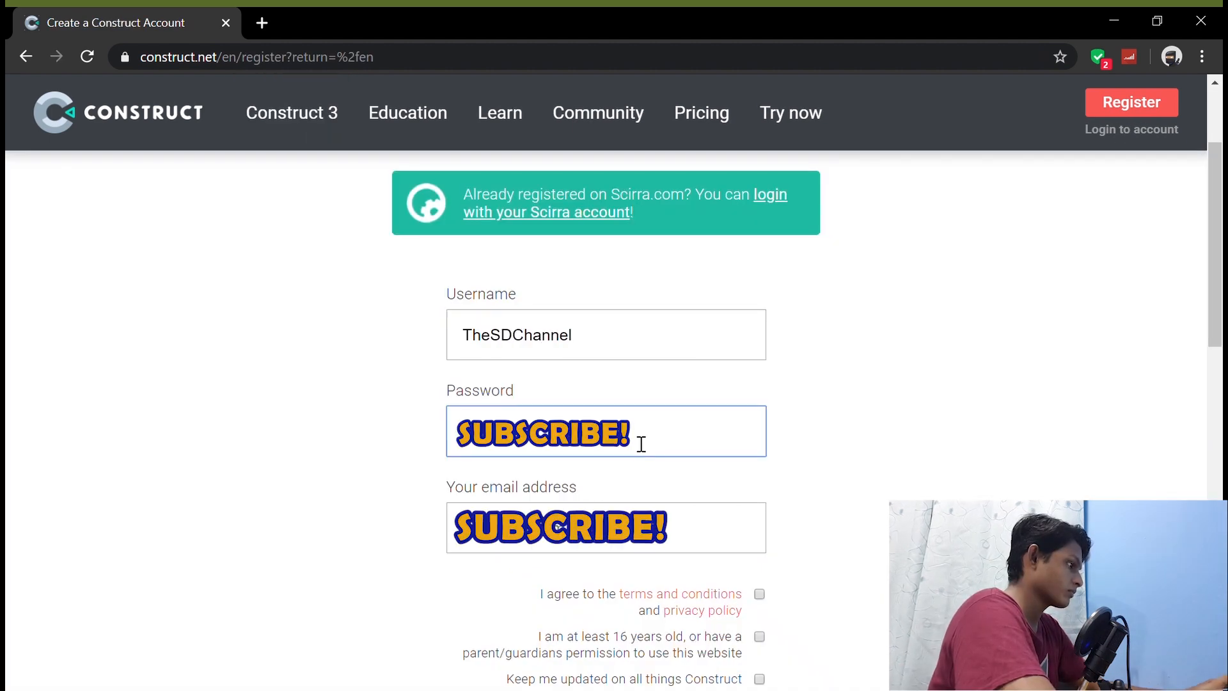
left_click(620, 544)
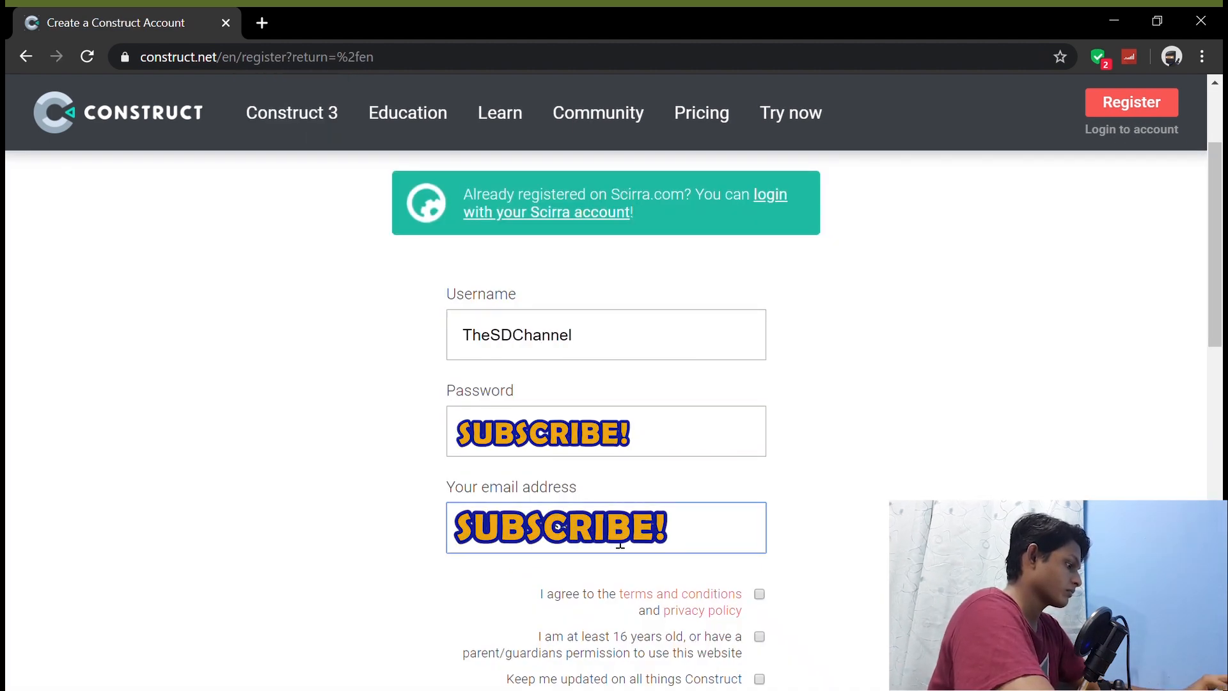
Step: Accept the terms and the age confirmation, opt in to Construct updates, and create the account
scroll(620, 544, "down", 3)
left_click(759, 356)
left_click(759, 398)
left_click(760, 441)
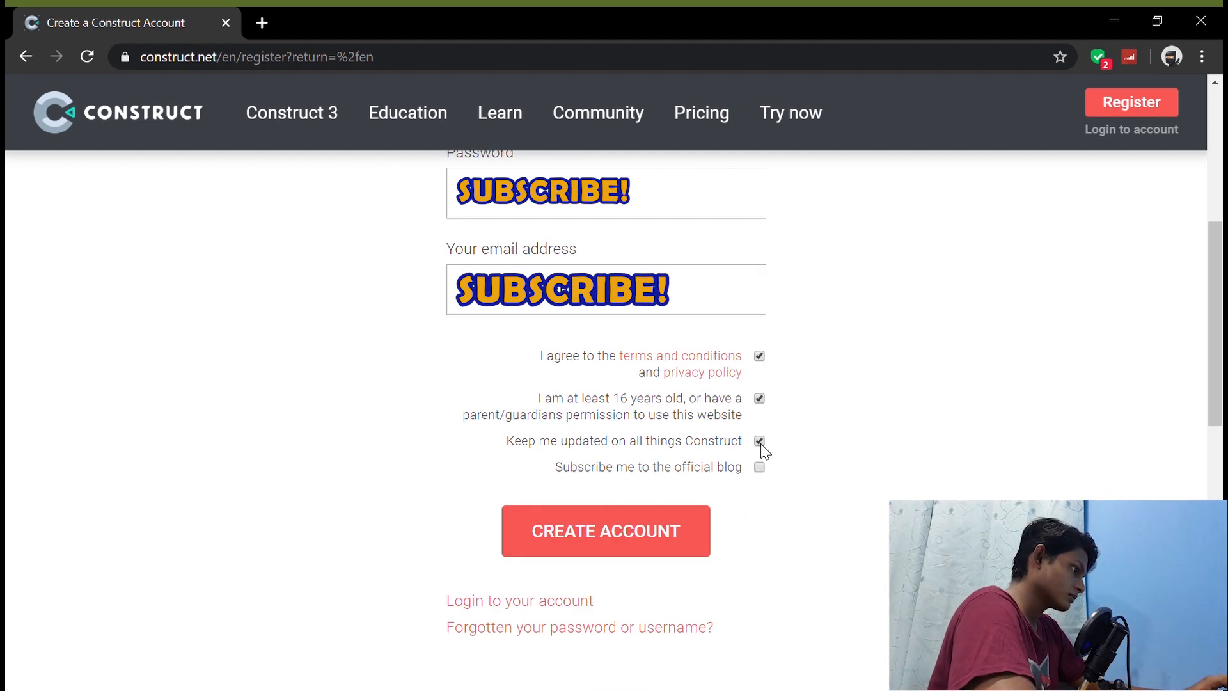
left_click(669, 540)
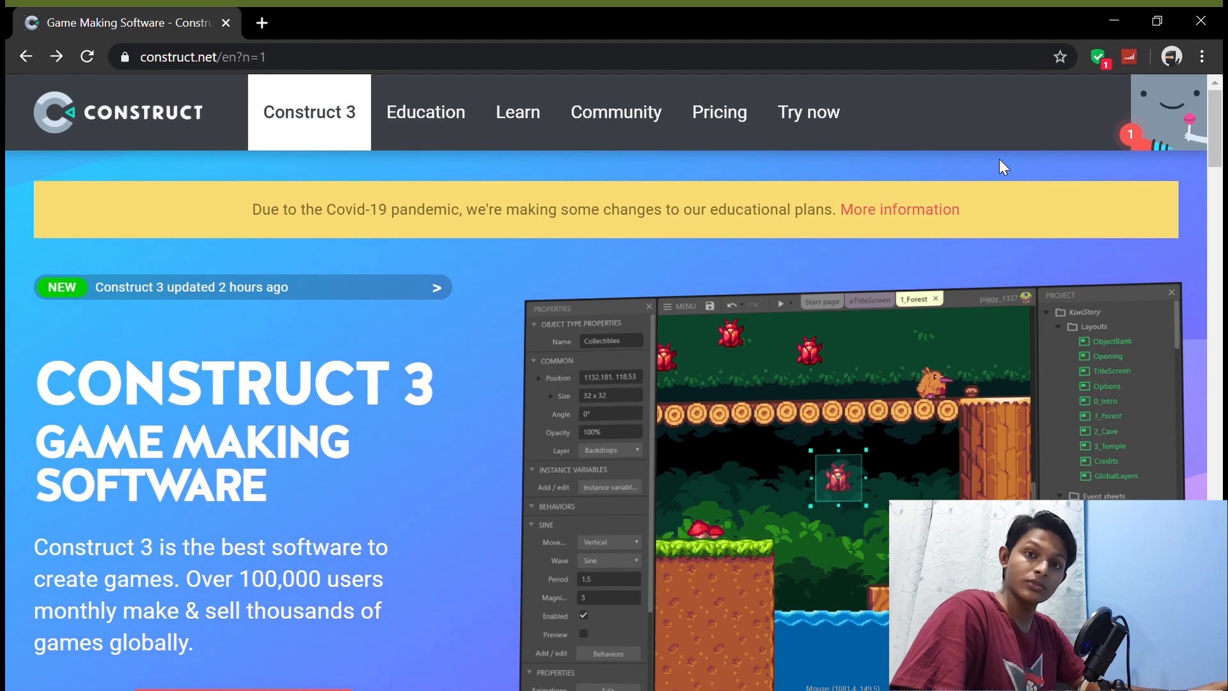
Step: Go to the free trial page and launch the Construct 3 editor
left_click(808, 113)
scroll(282, 408, "down", 2)
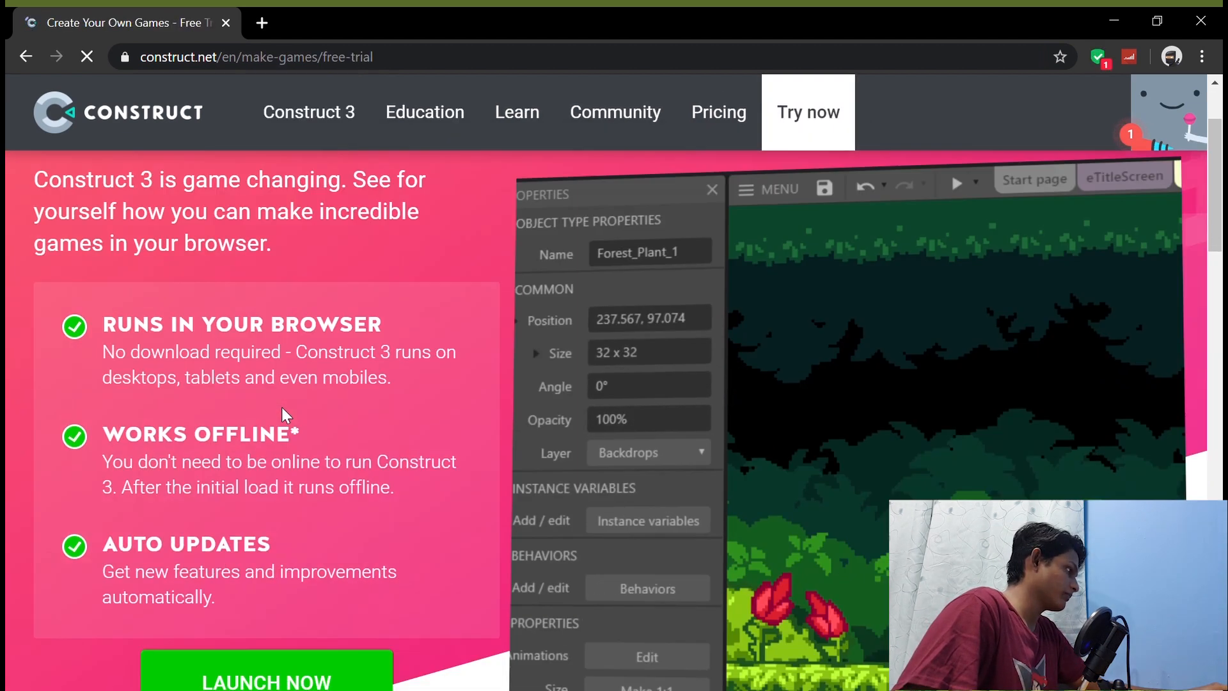
scroll(282, 408, "down", 3)
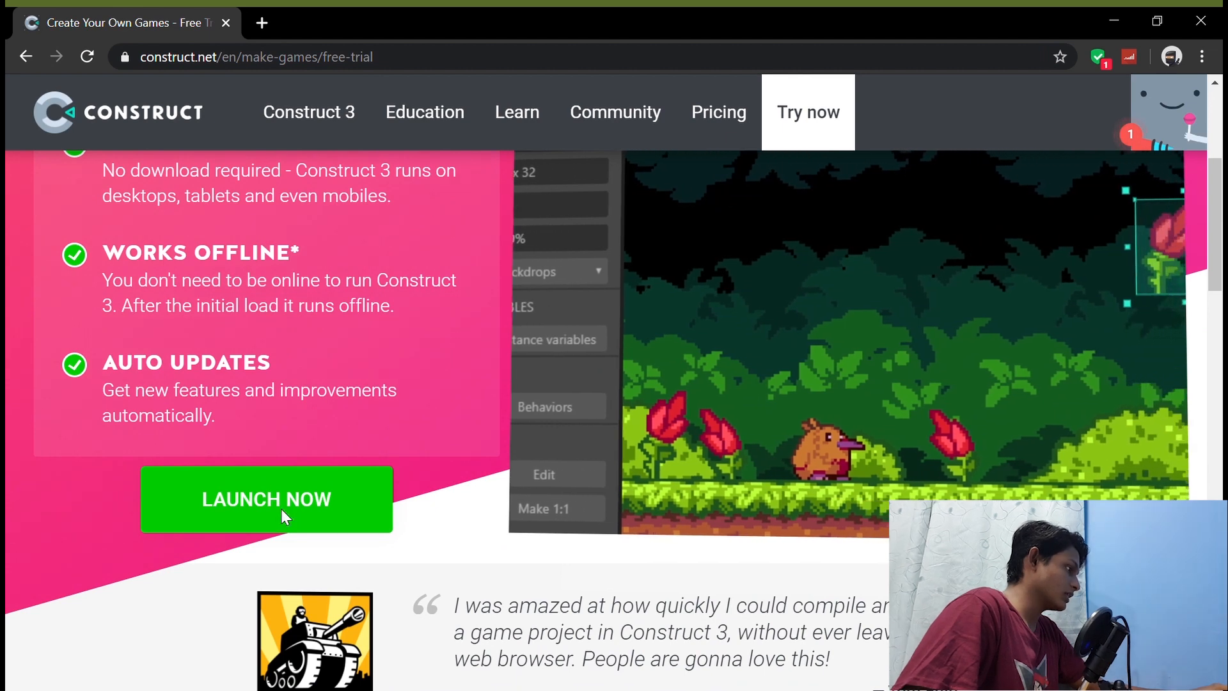
left_click(281, 508)
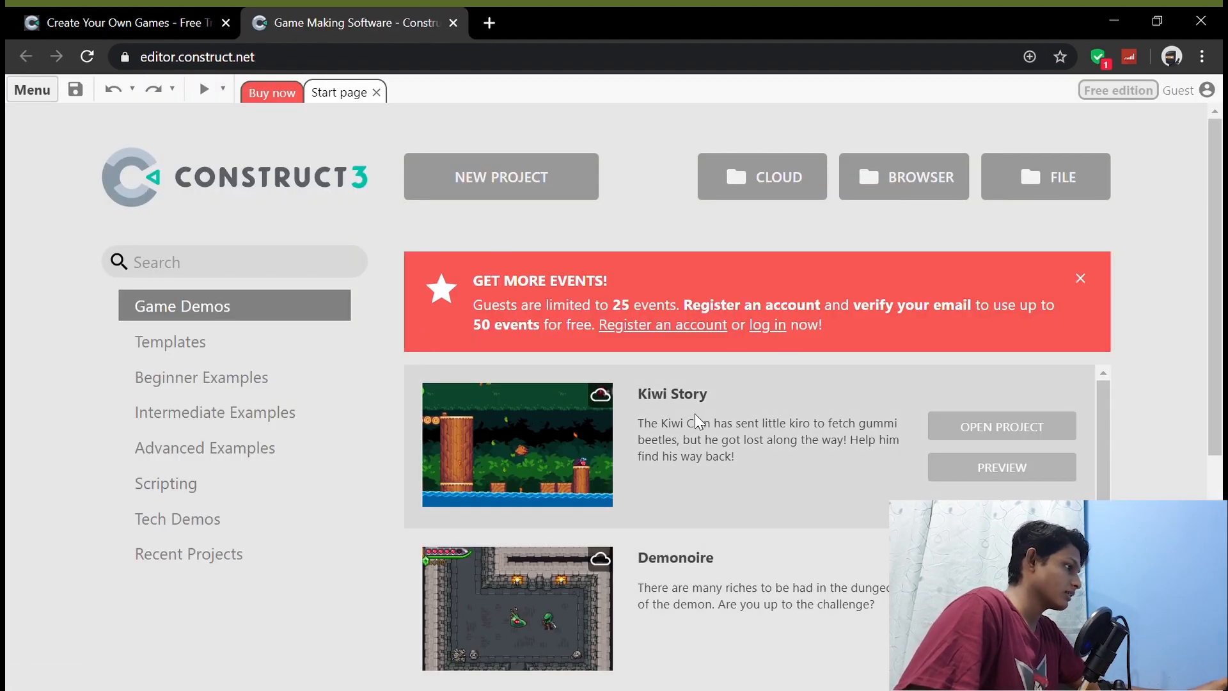
Step: Dismiss the "Get more events" notice on the start page and look through the game demos
scroll(712, 428, "down", 2)
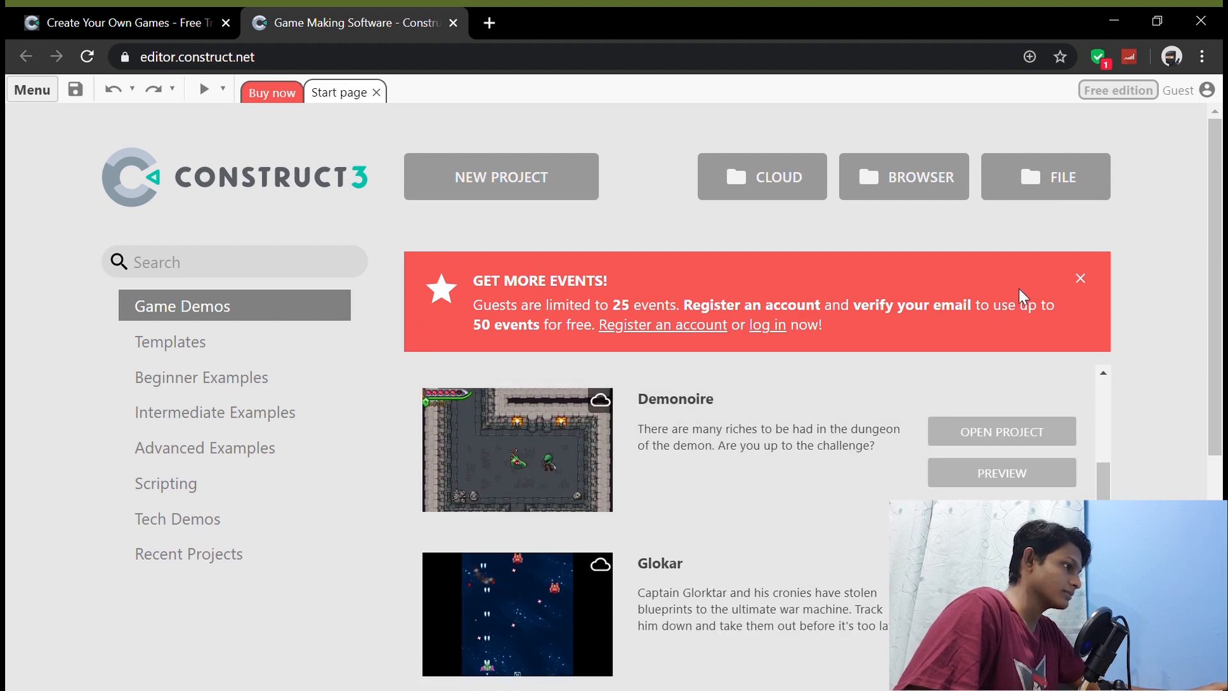
left_click(1081, 279)
scroll(622, 378, "down", 4)
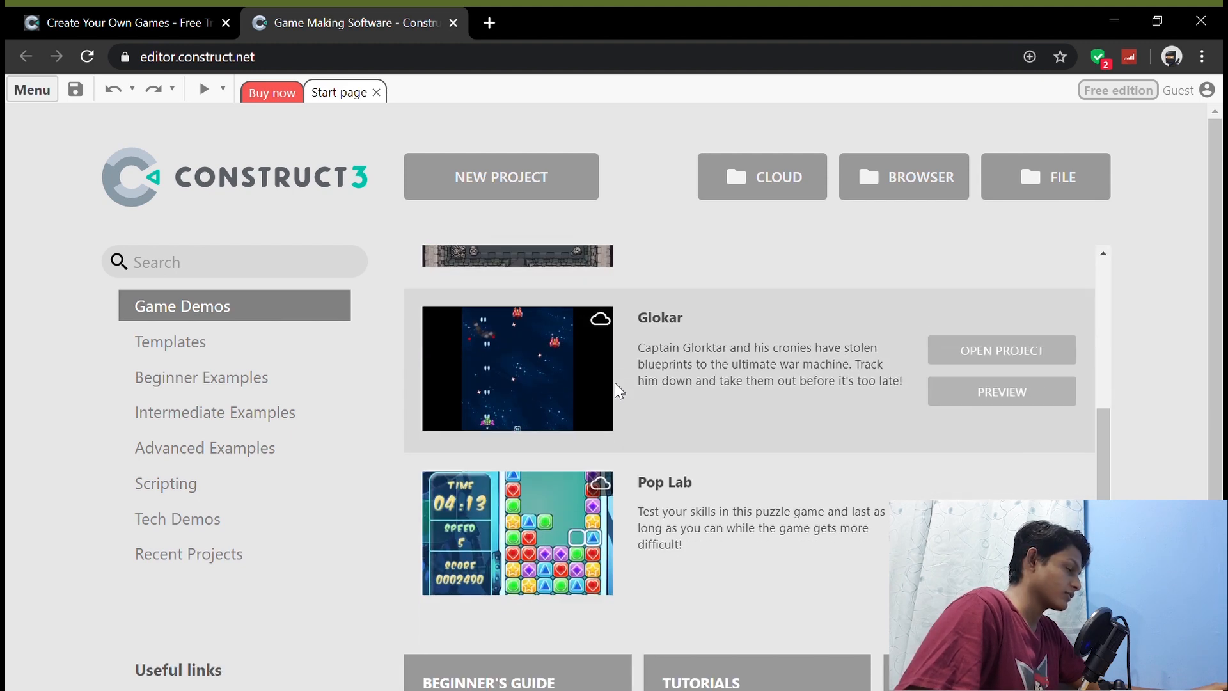
scroll(632, 403, "up", 4)
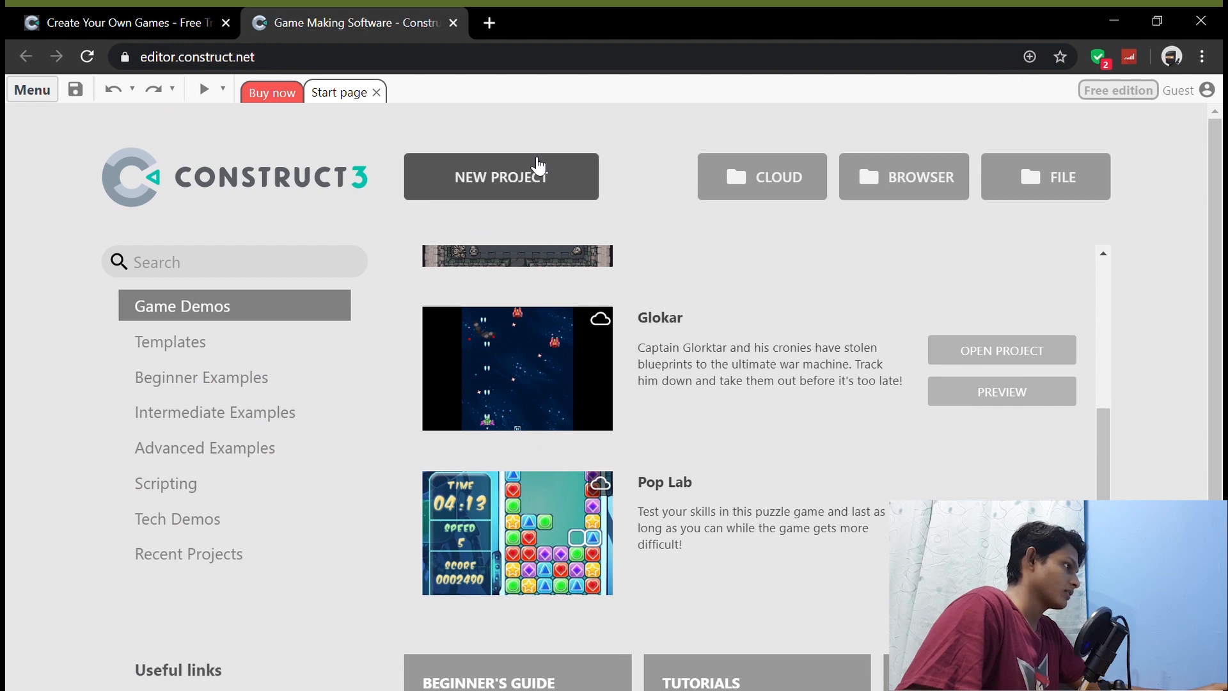
Step: Create a new project named TheSDChannel with the SD landscape 16:9 preset, 854 x 480 viewport and an event sheet
left_click(535, 176)
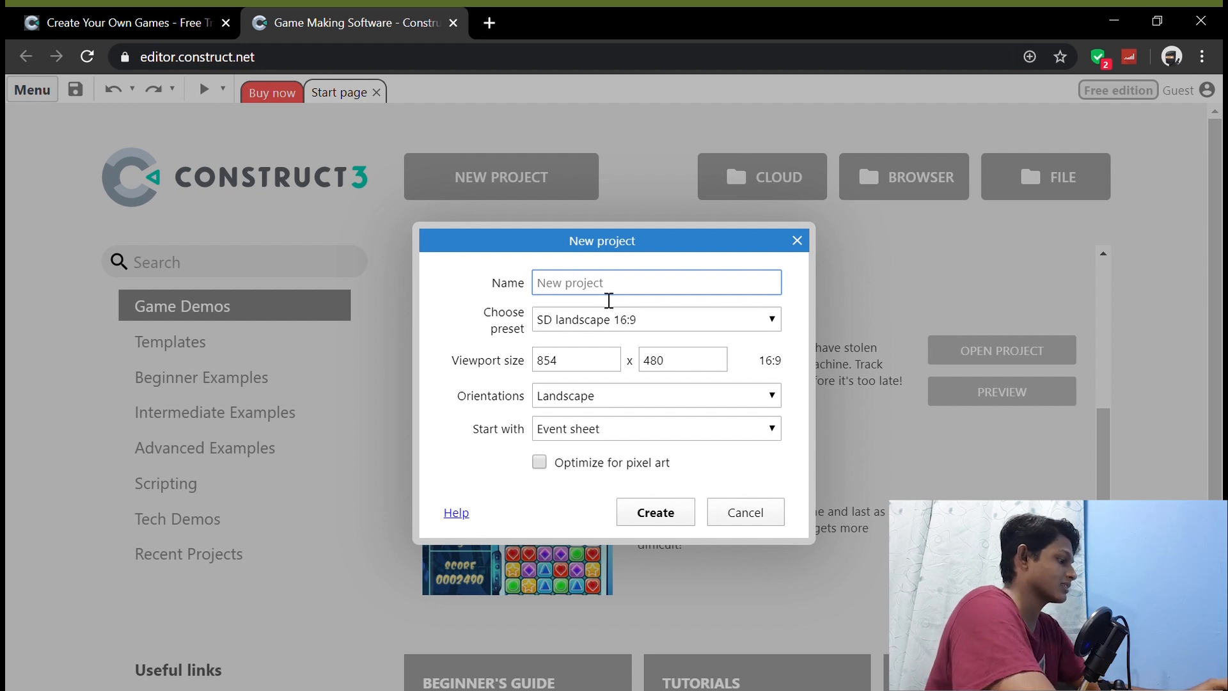
type("The")
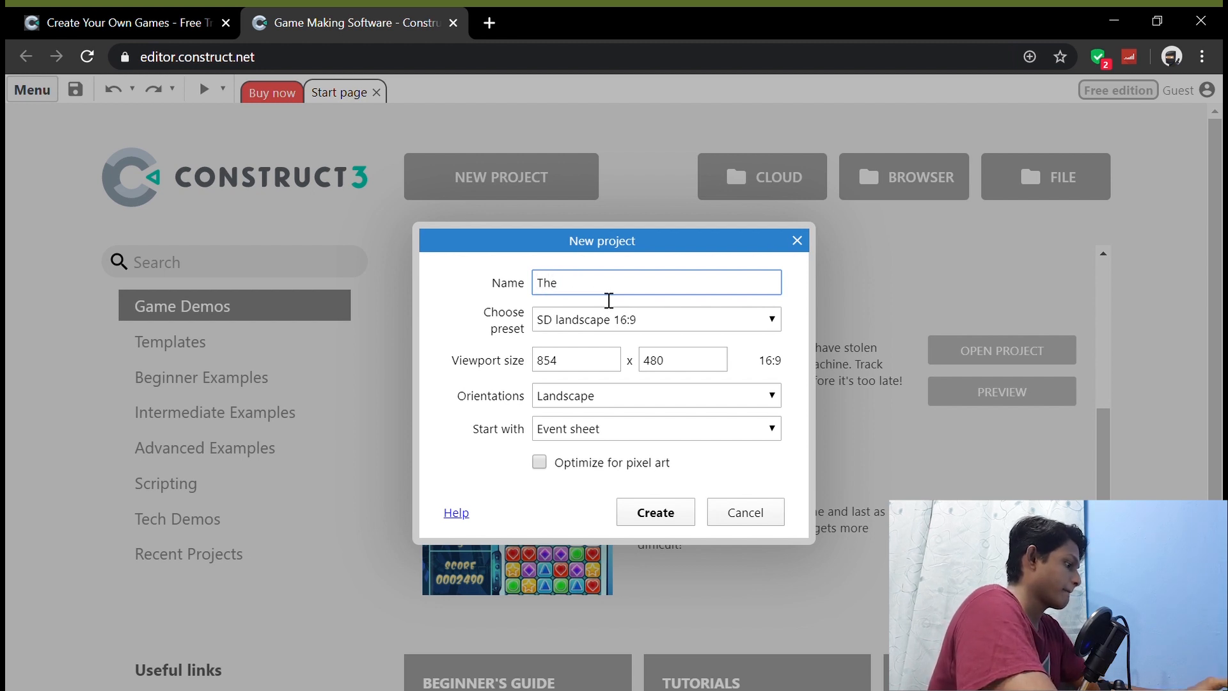
type("SDCha")
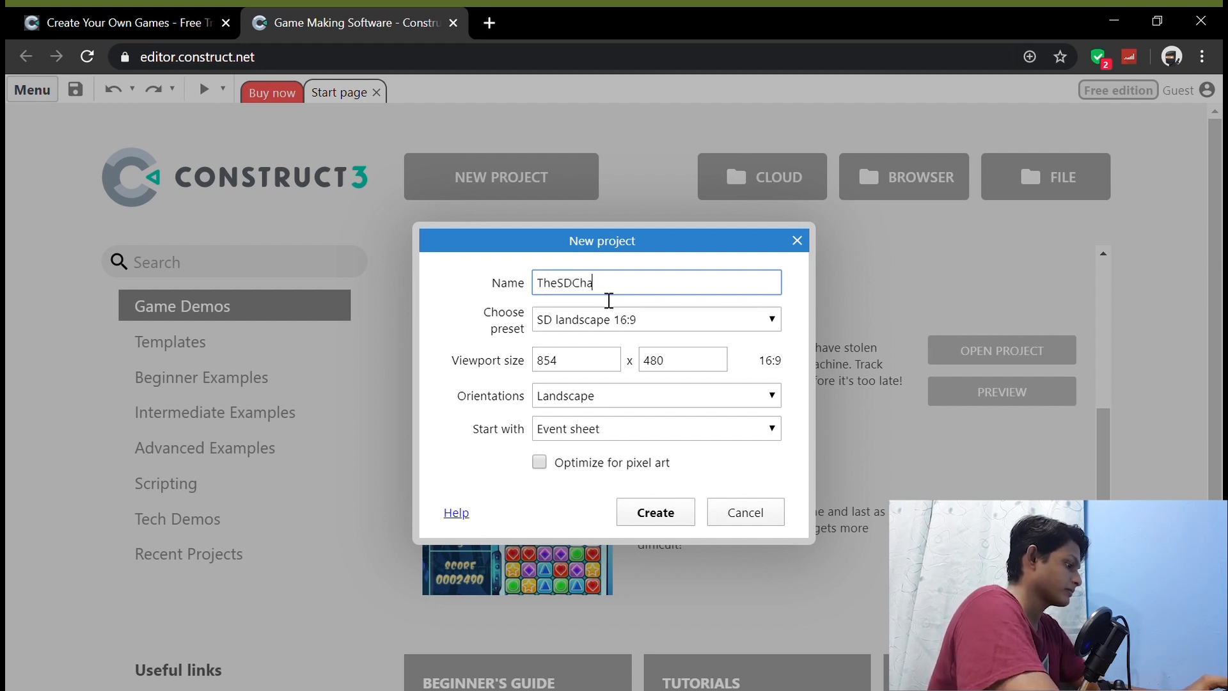
type("nnel")
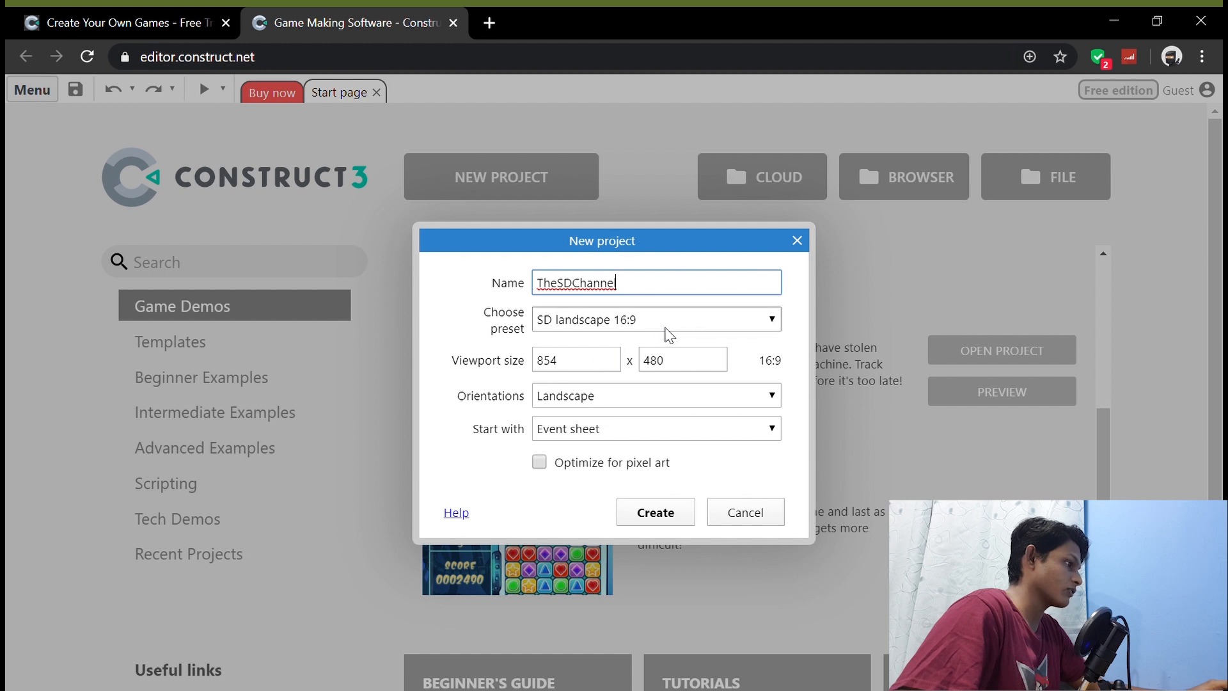
key("Tab")
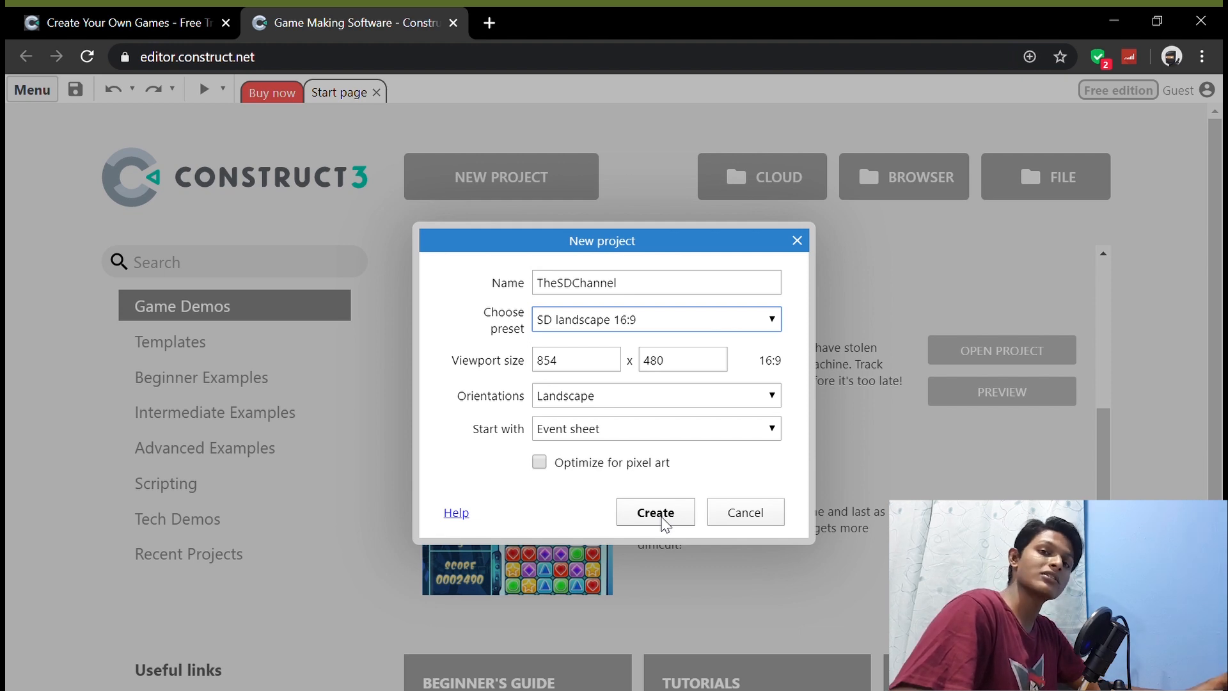
left_click(655, 512)
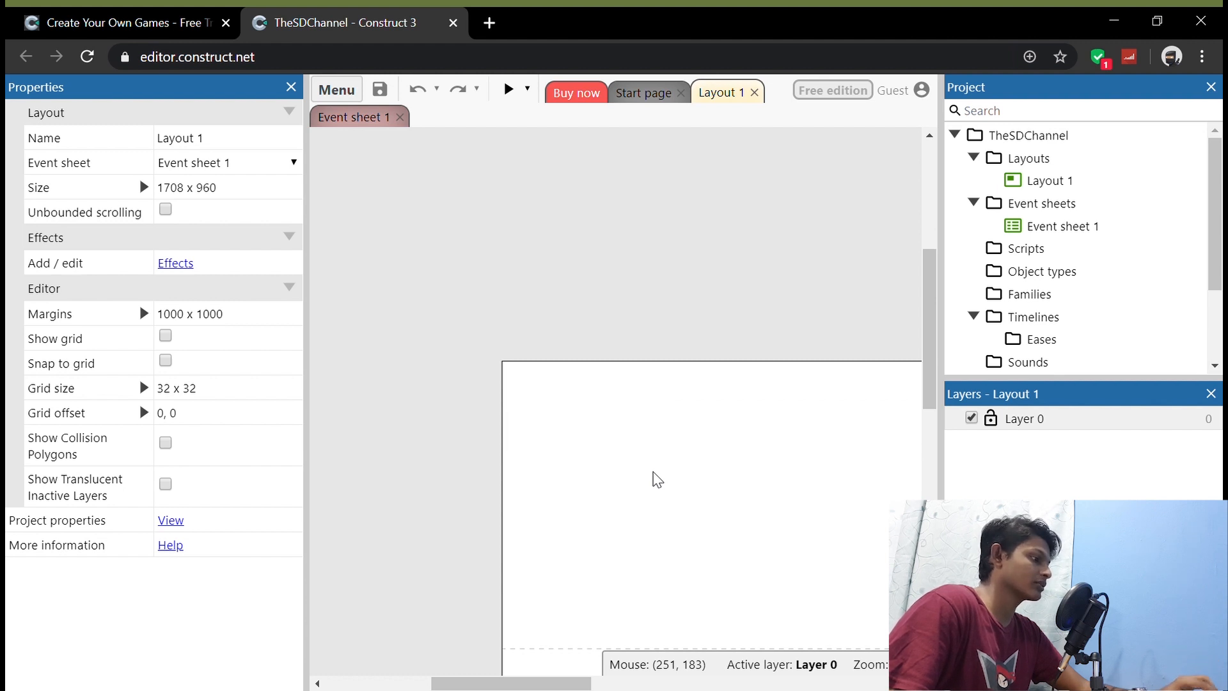
left_click_drag(554, 682, 722, 682)
scroll(744, 525, "down", 3)
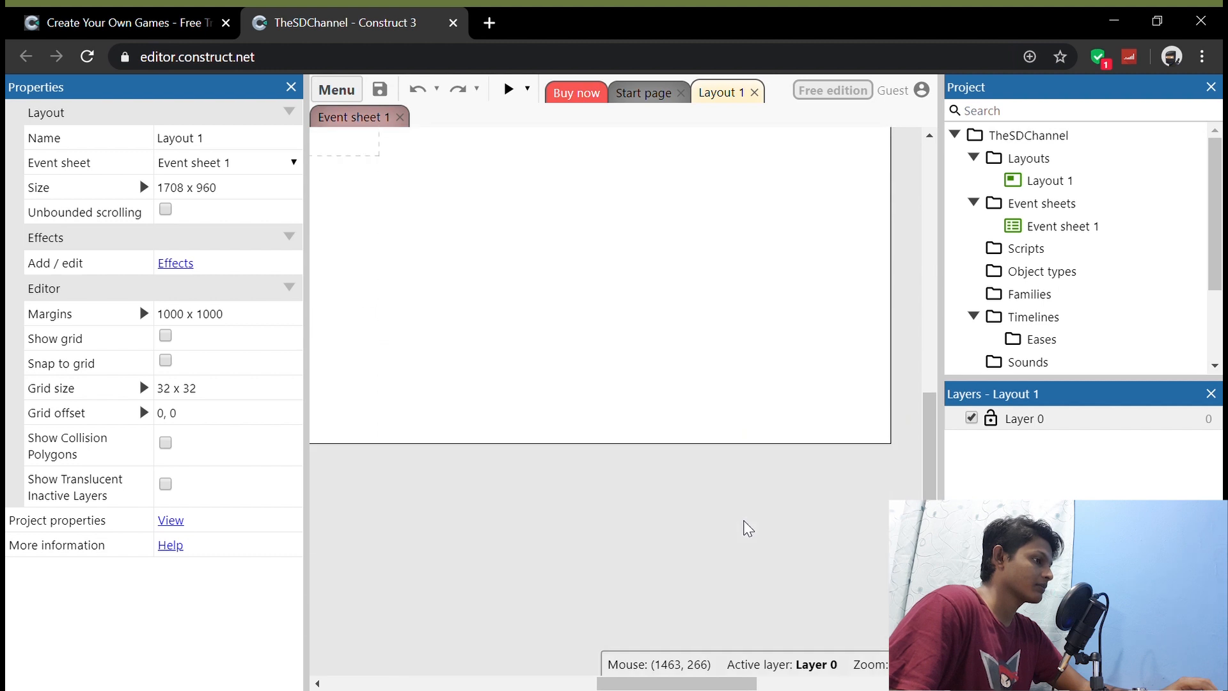
scroll(743, 526, "up", 3)
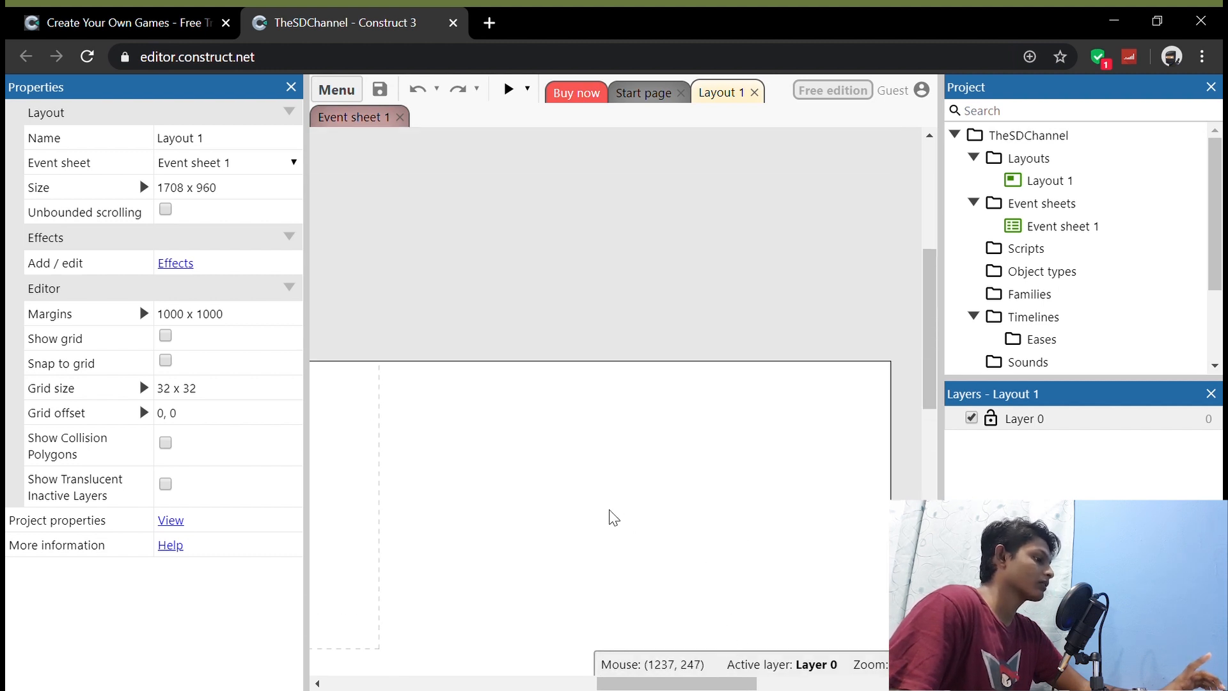
left_click_drag(655, 684, 482, 646)
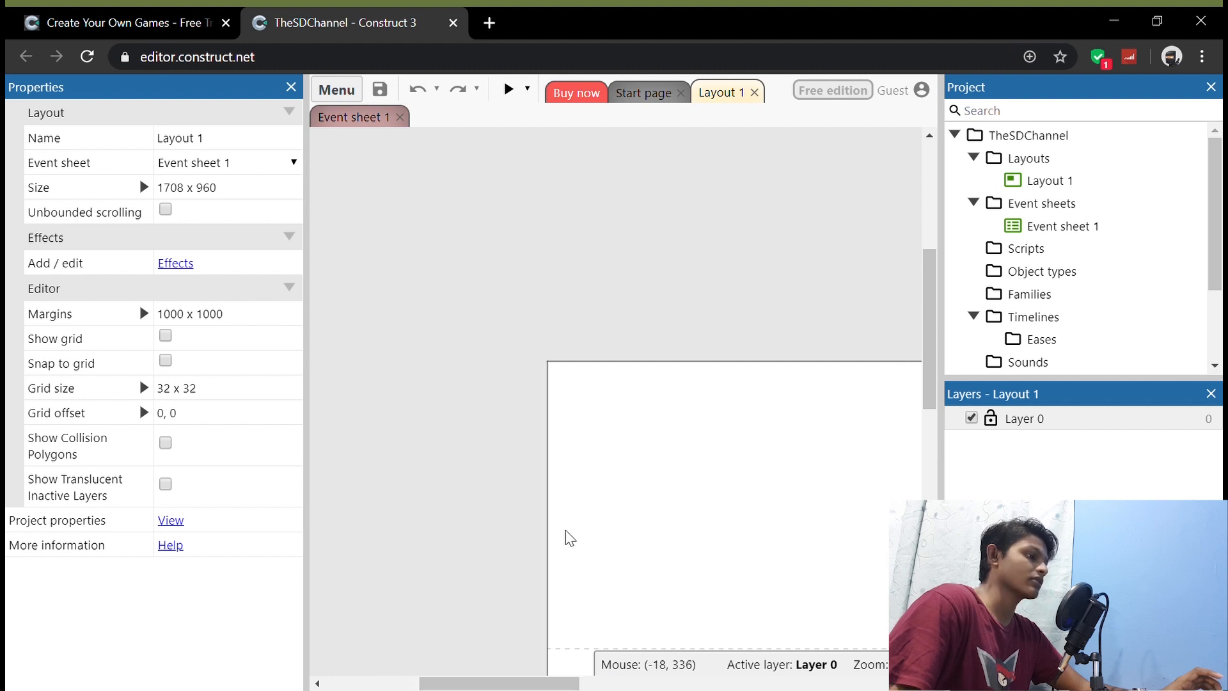
Step: Insert a Tiled Background object into the layout and load an orange tile image file as its texture
scroll(685, 470, "down", 2)
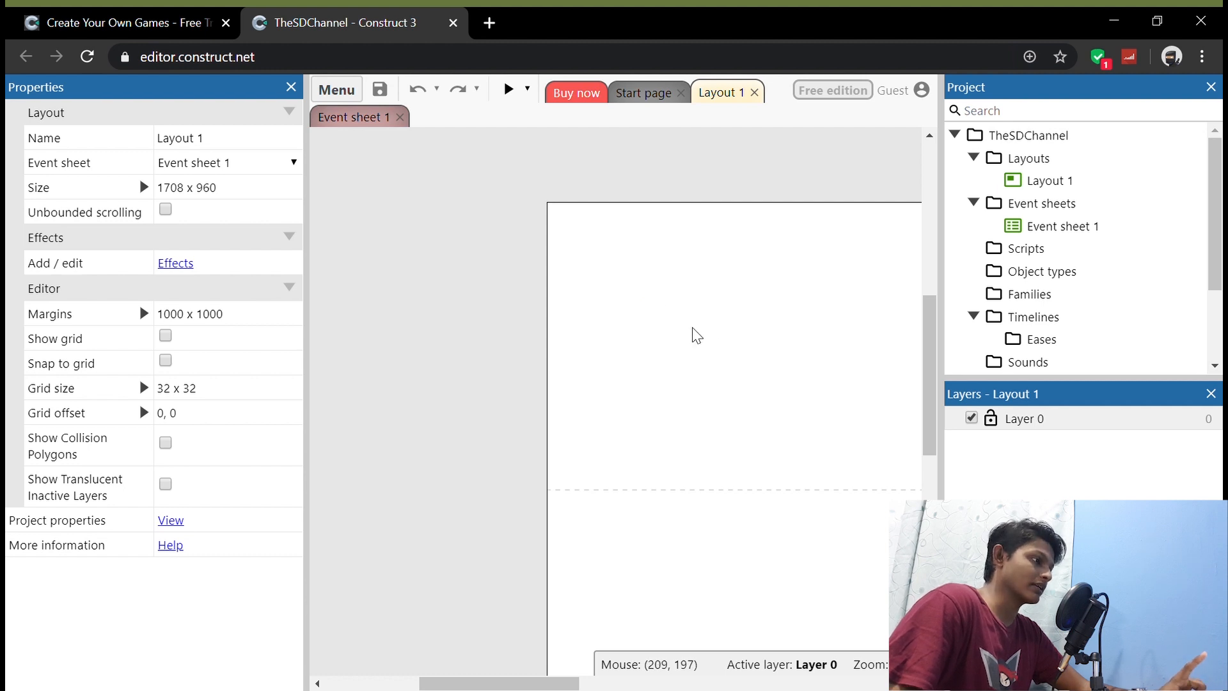
double_click(752, 344)
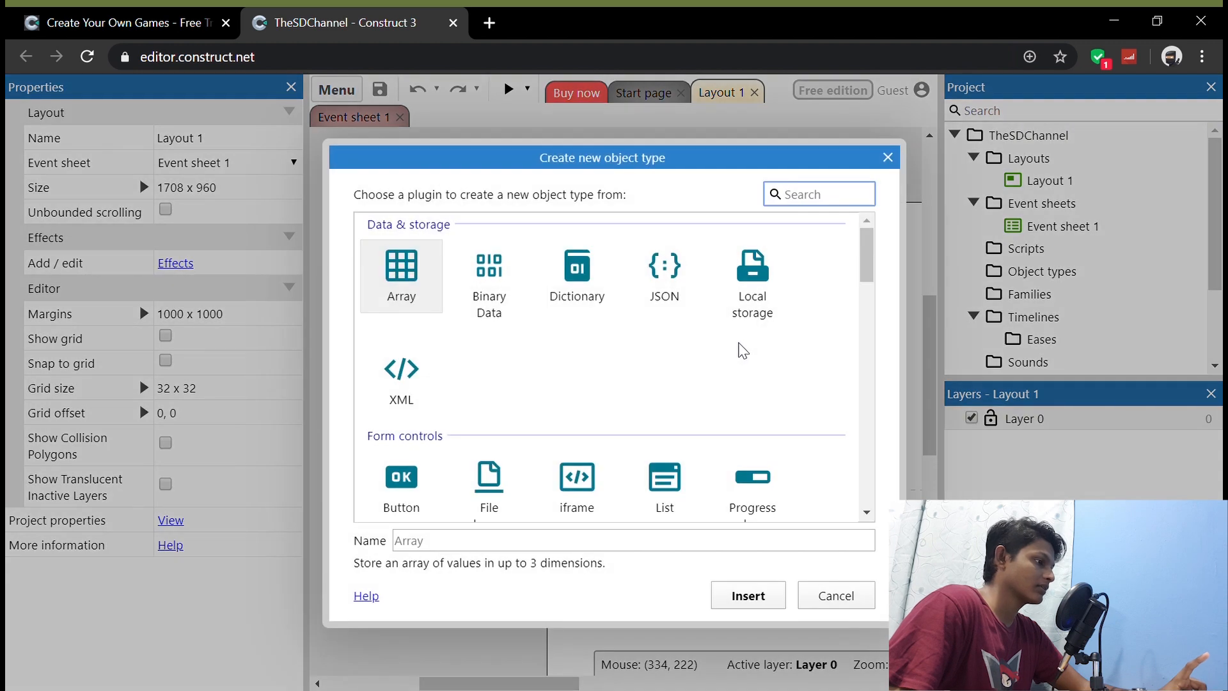
scroll(689, 366, "down", 8)
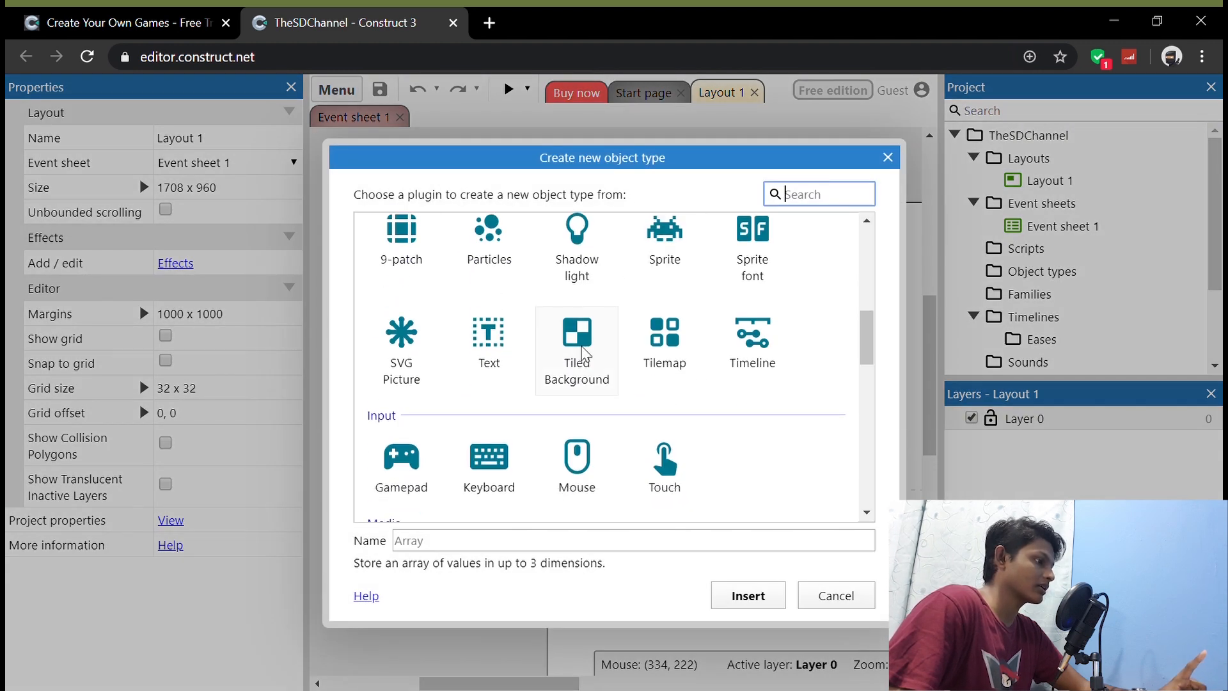
double_click(578, 344)
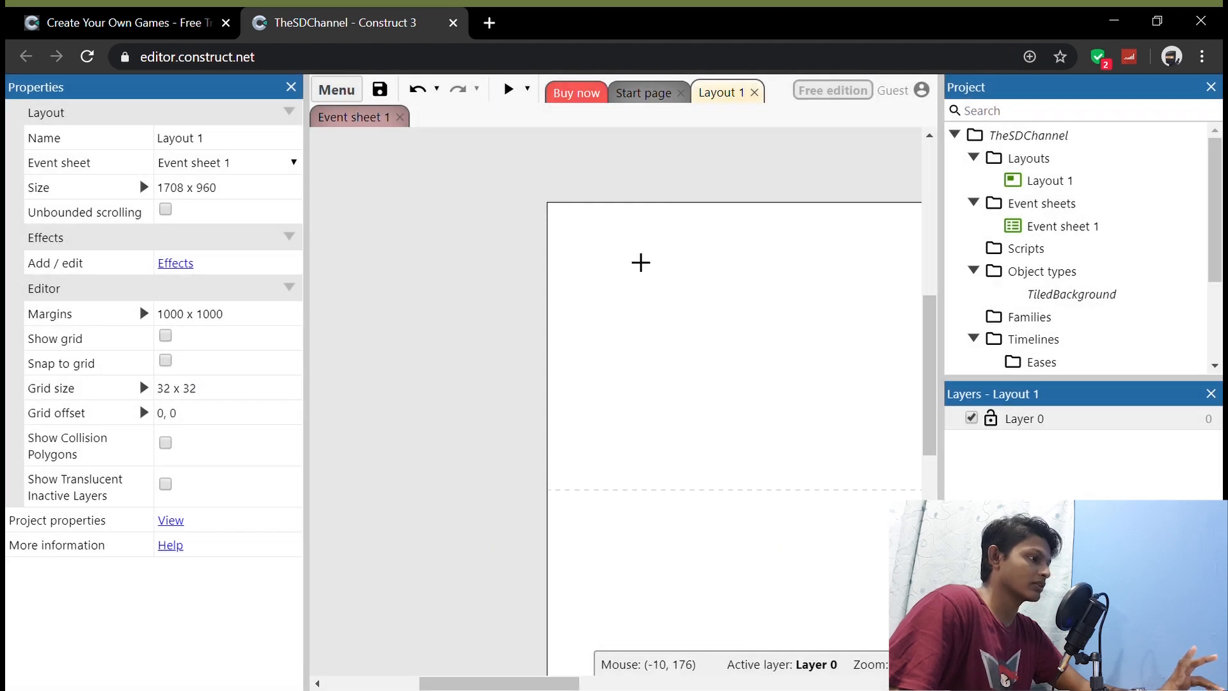
left_click(697, 339)
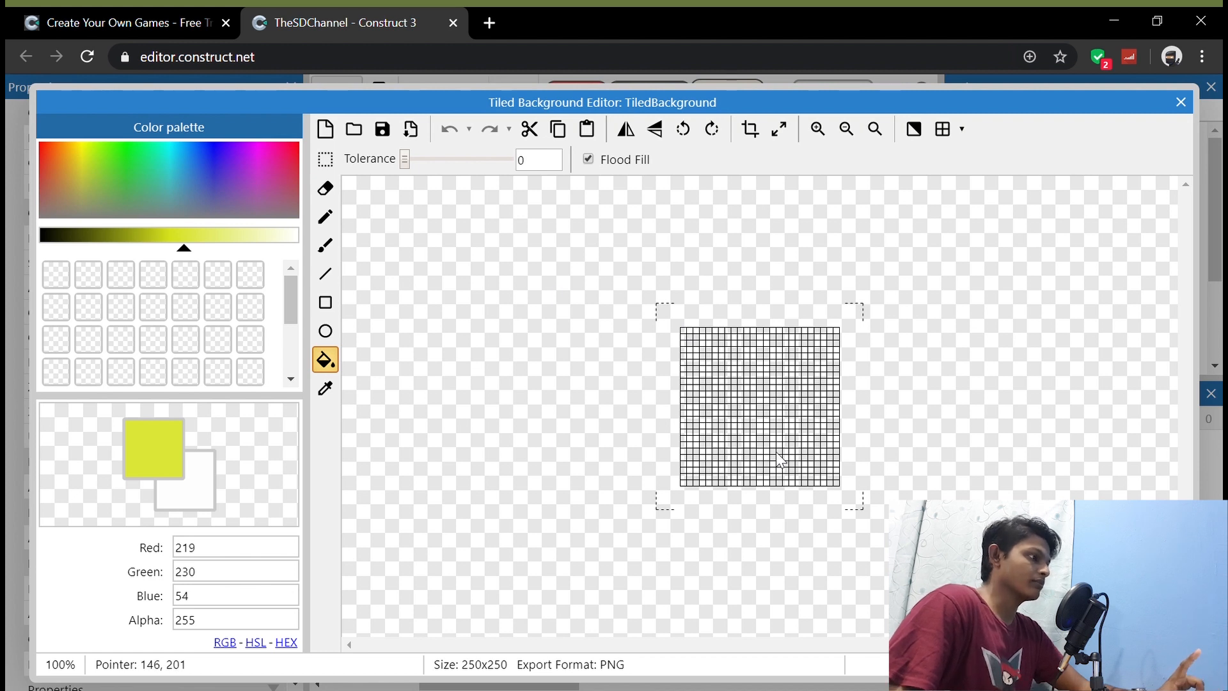
left_click(362, 140)
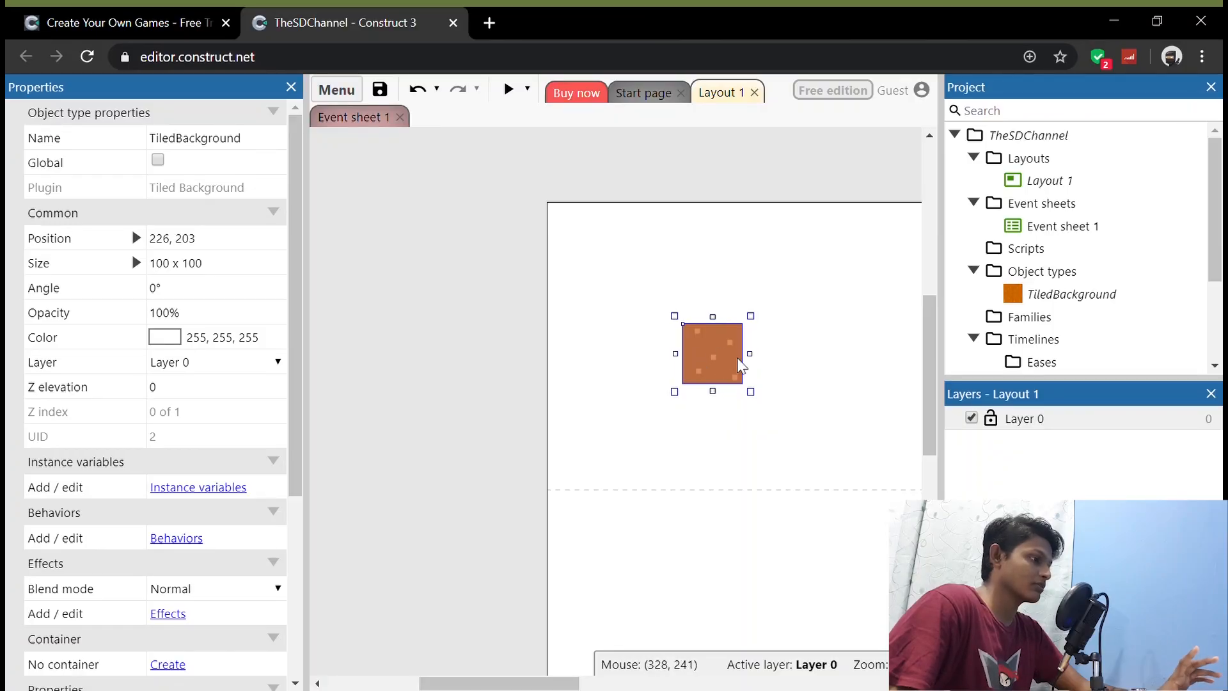
Step: Align the tiled background with the Cover layout option so it fills the entire layout
left_click_drag(717, 356, 608, 258)
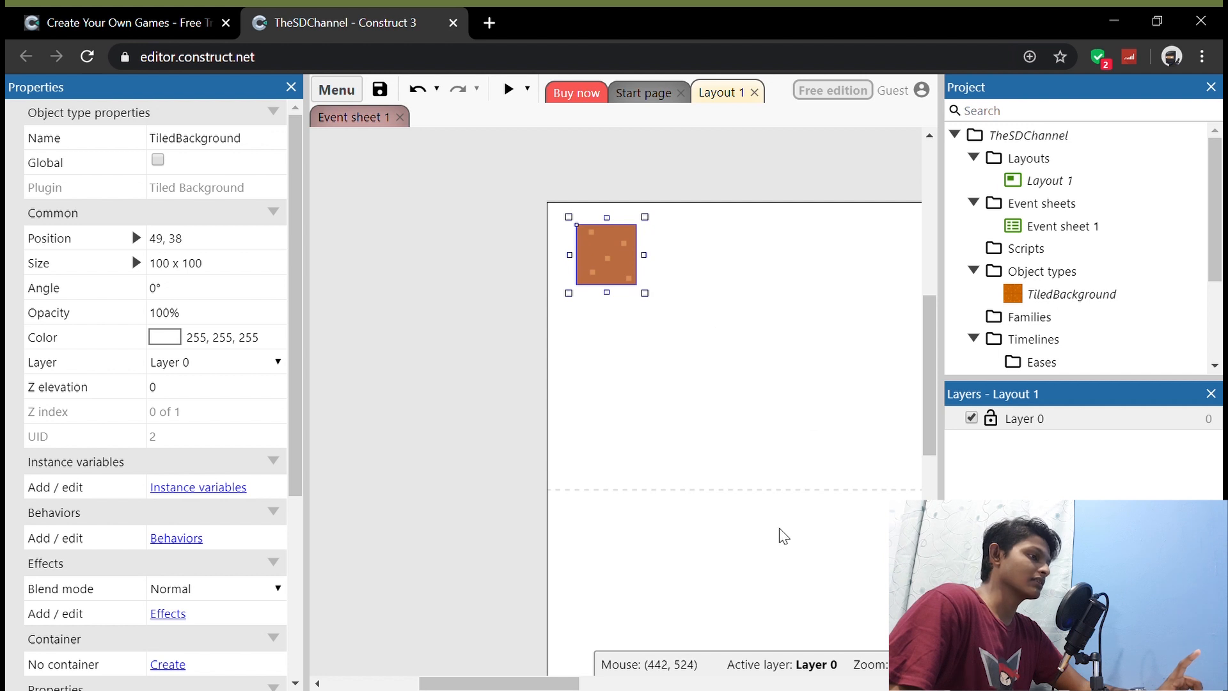
right_click(615, 267)
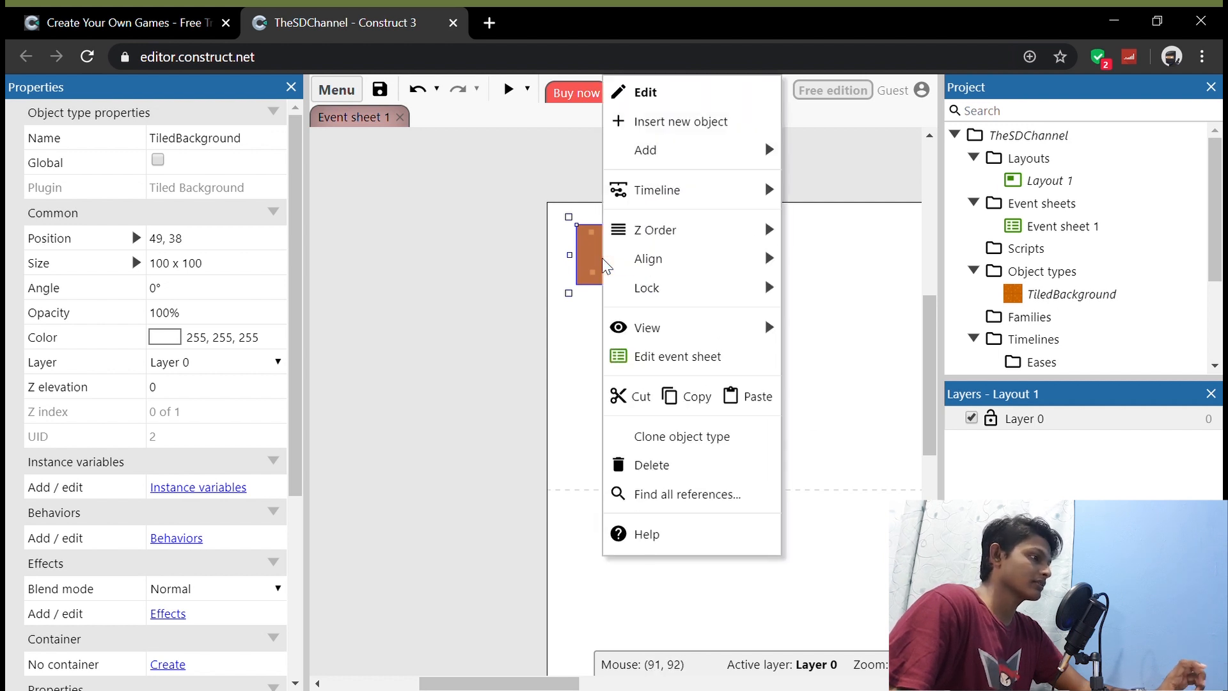
mouse_move(675, 272)
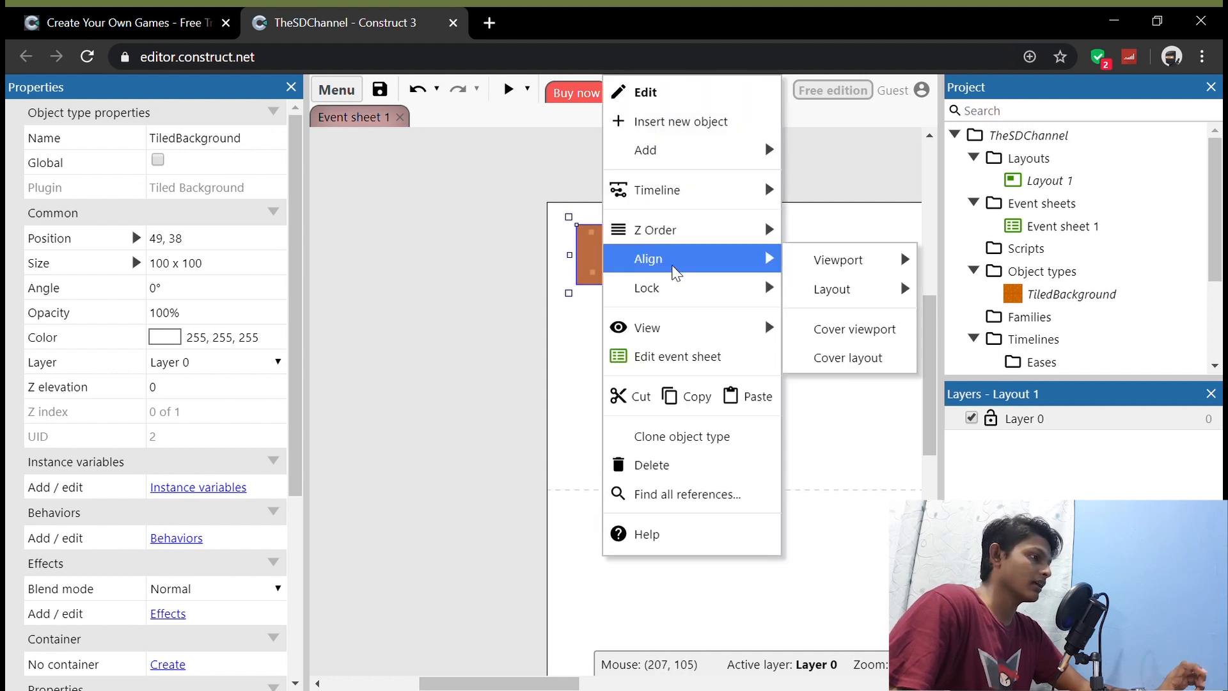
left_click(865, 364)
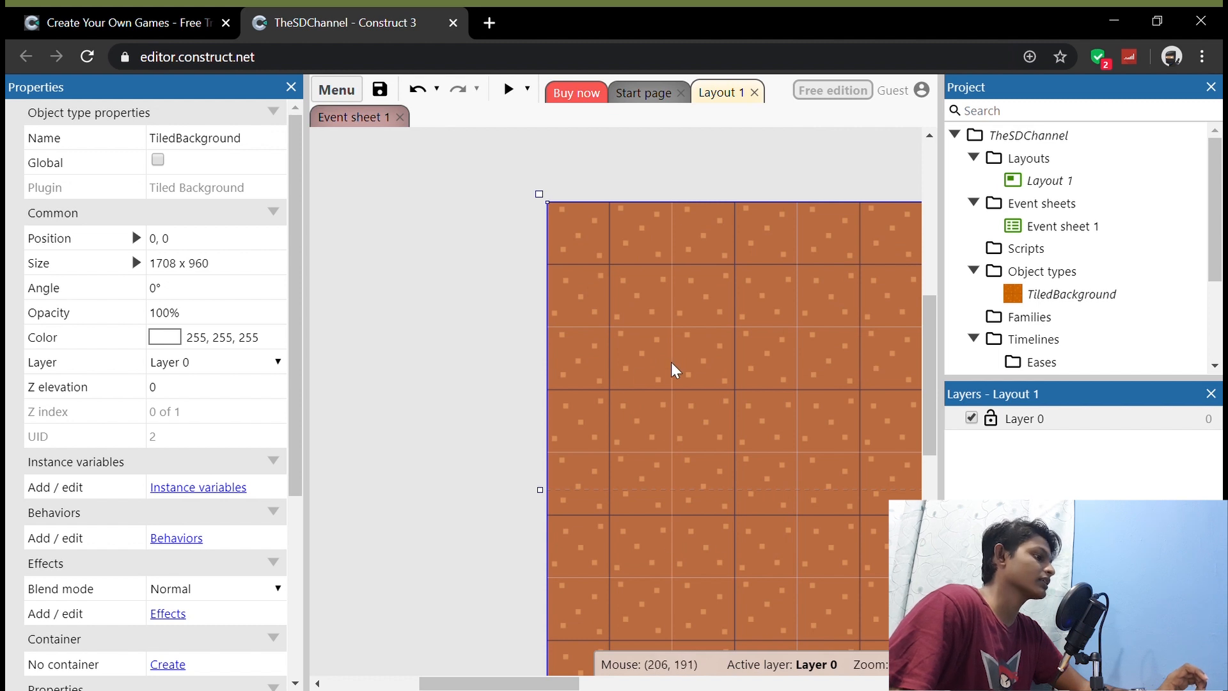
Step: Lock the tiled background in the layout so it cannot be selected
left_click_drag(473, 683, 522, 682)
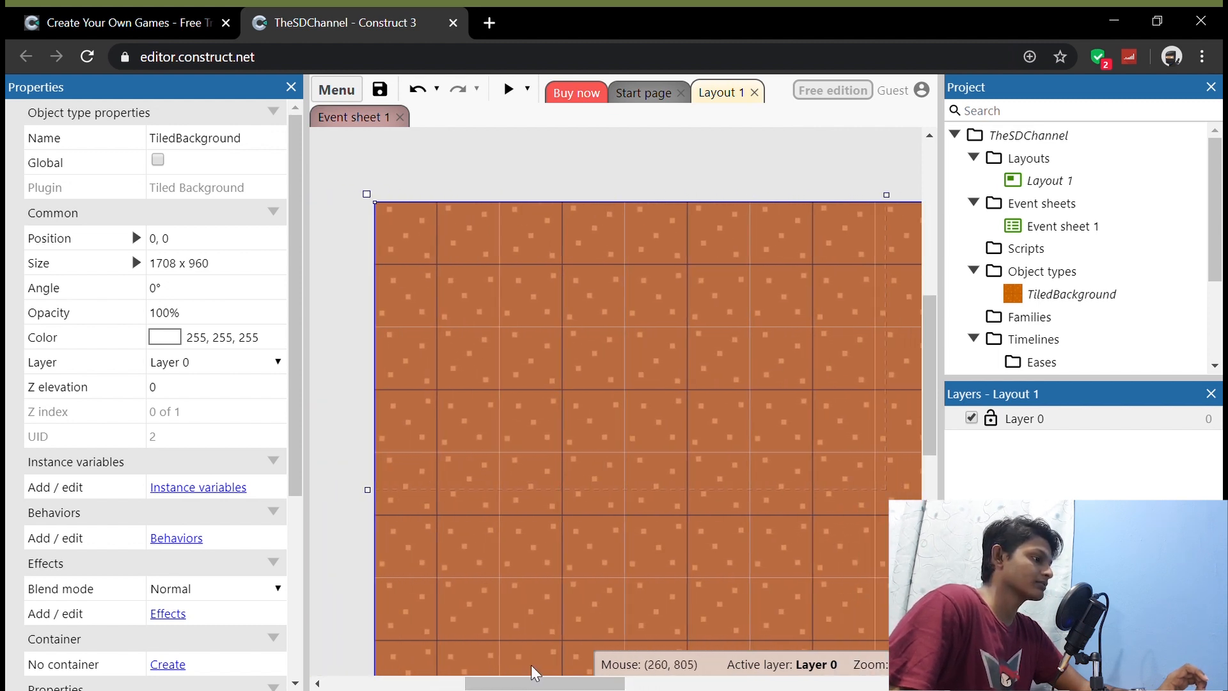
right_click(577, 433)
mouse_move(710, 289)
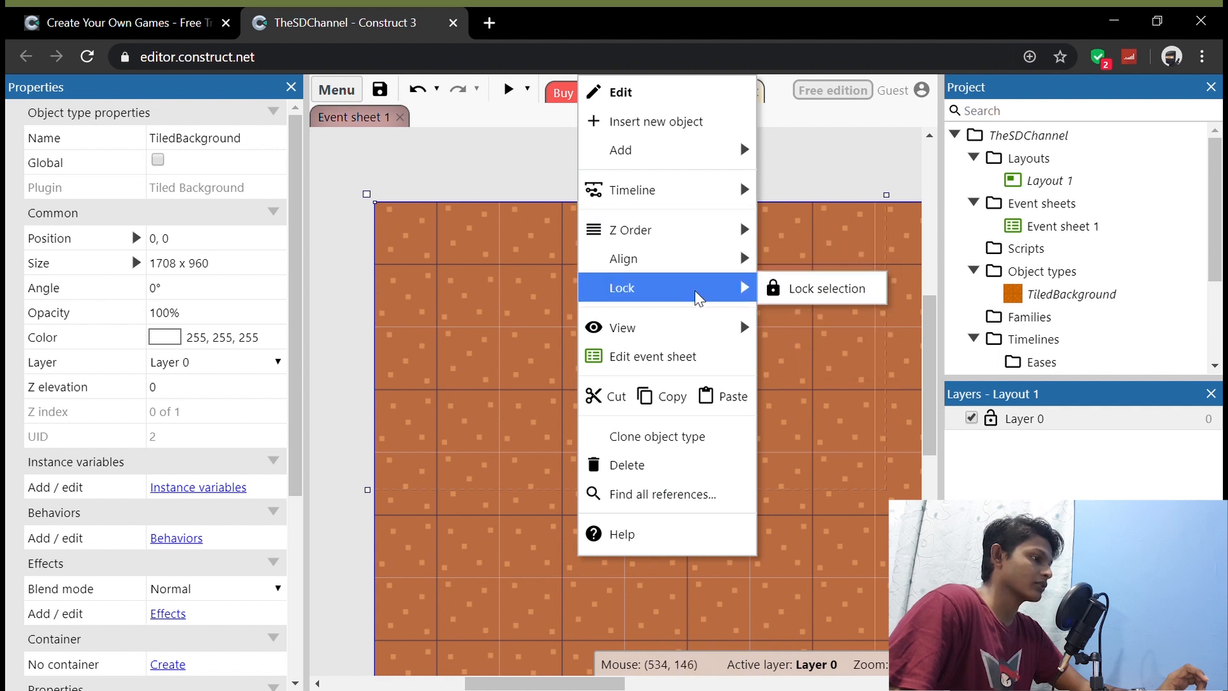
left_click(787, 291)
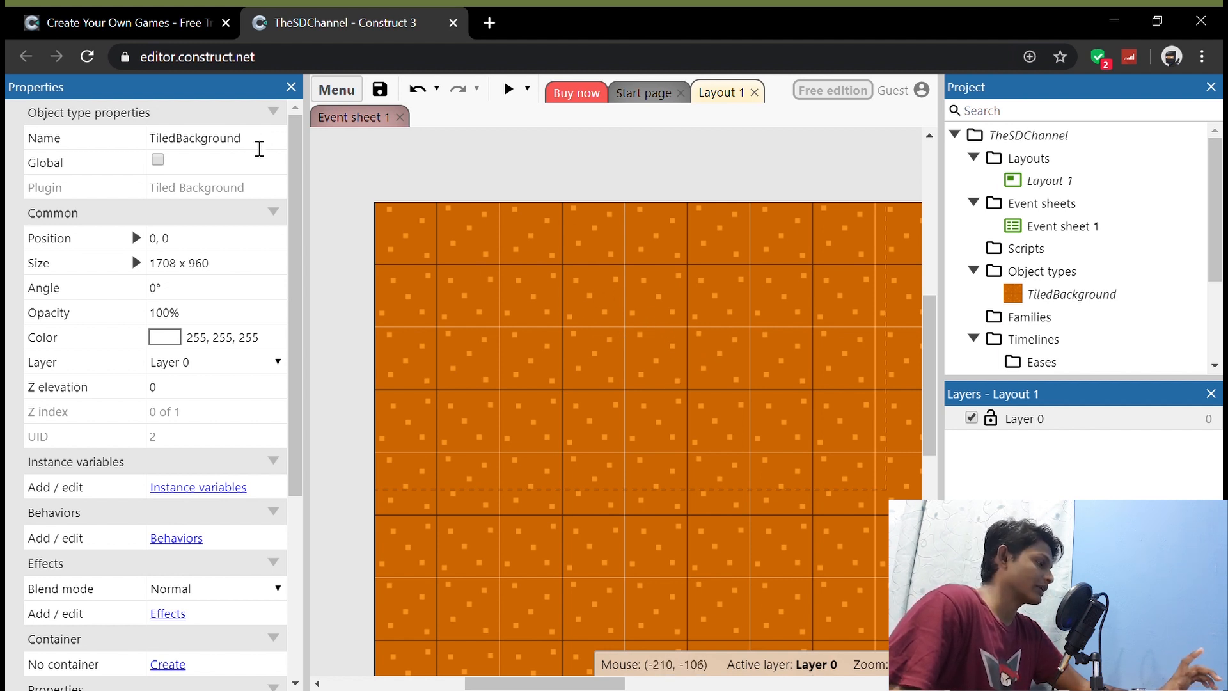
Step: Rename the tiled background object type as background
left_click(260, 147)
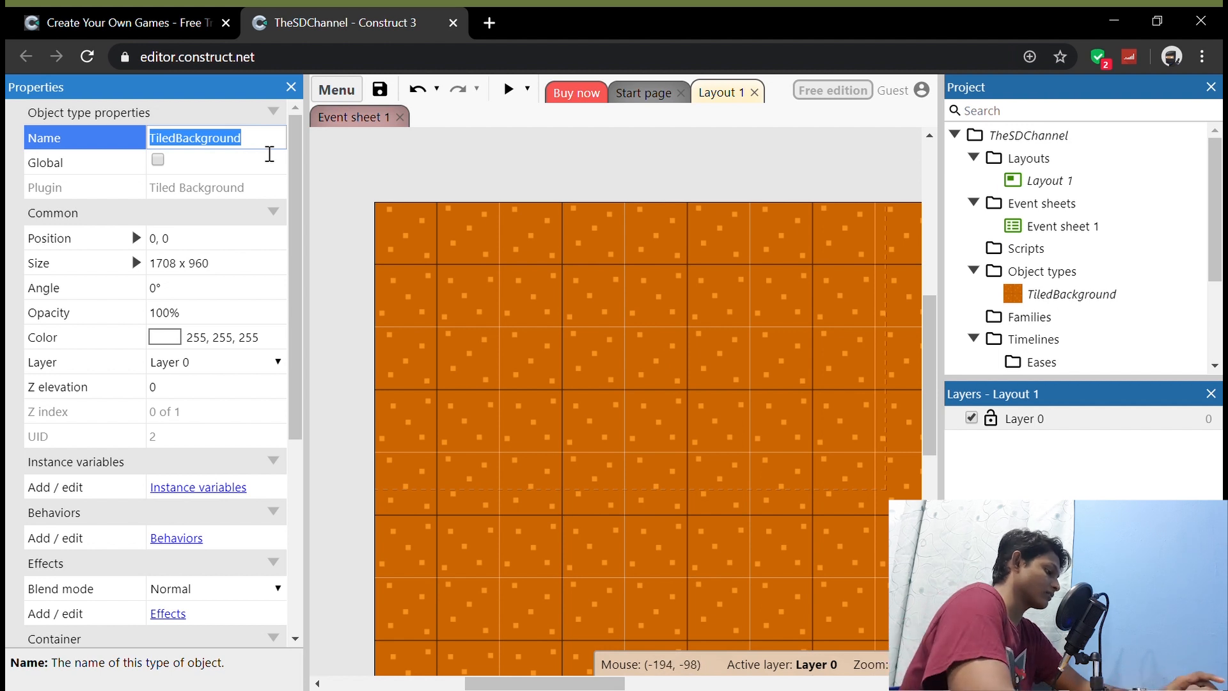
type("back")
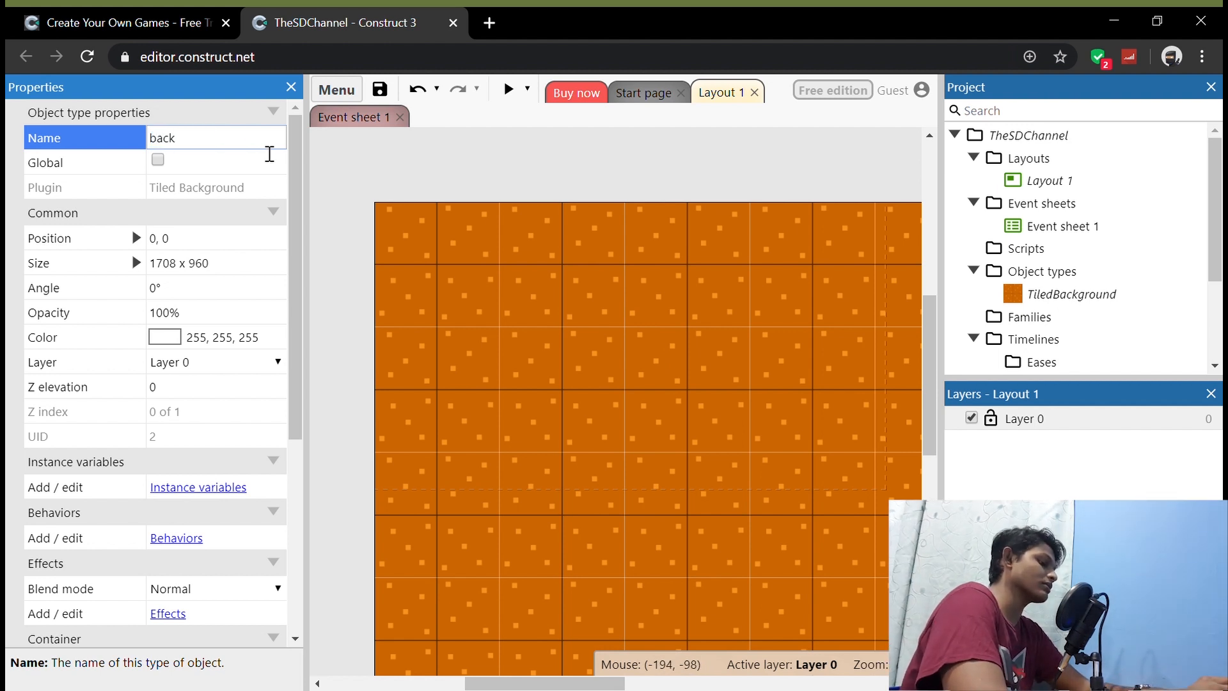
type("groud")
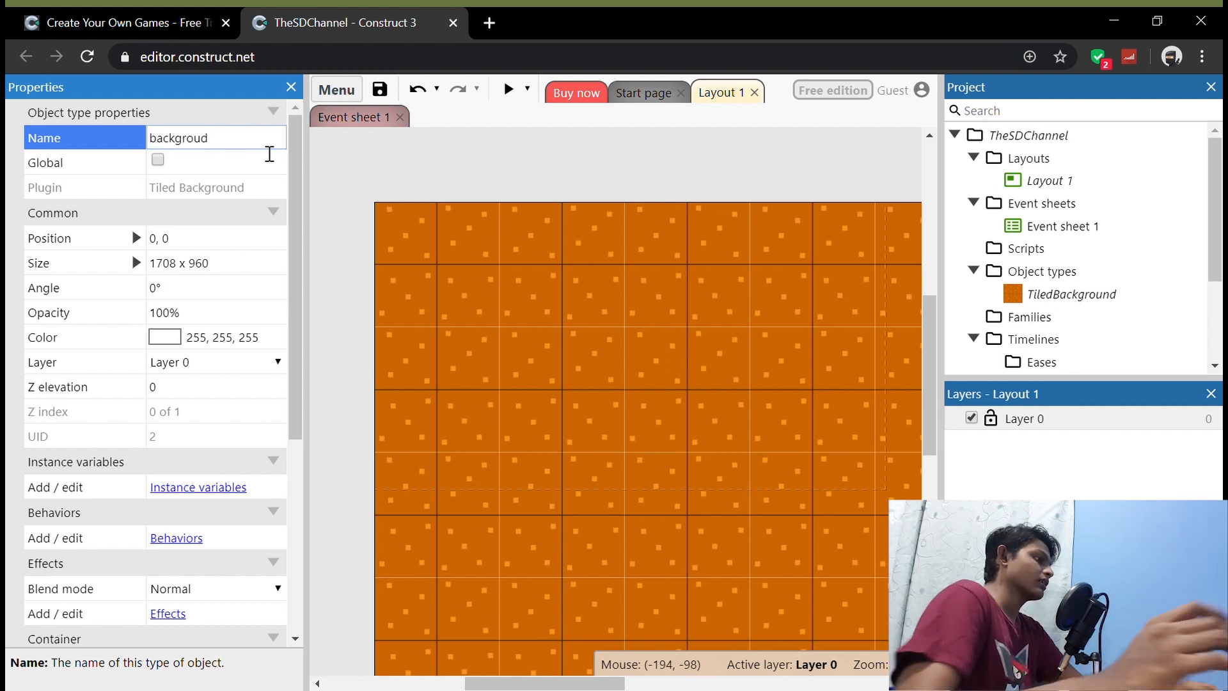
type("nd")
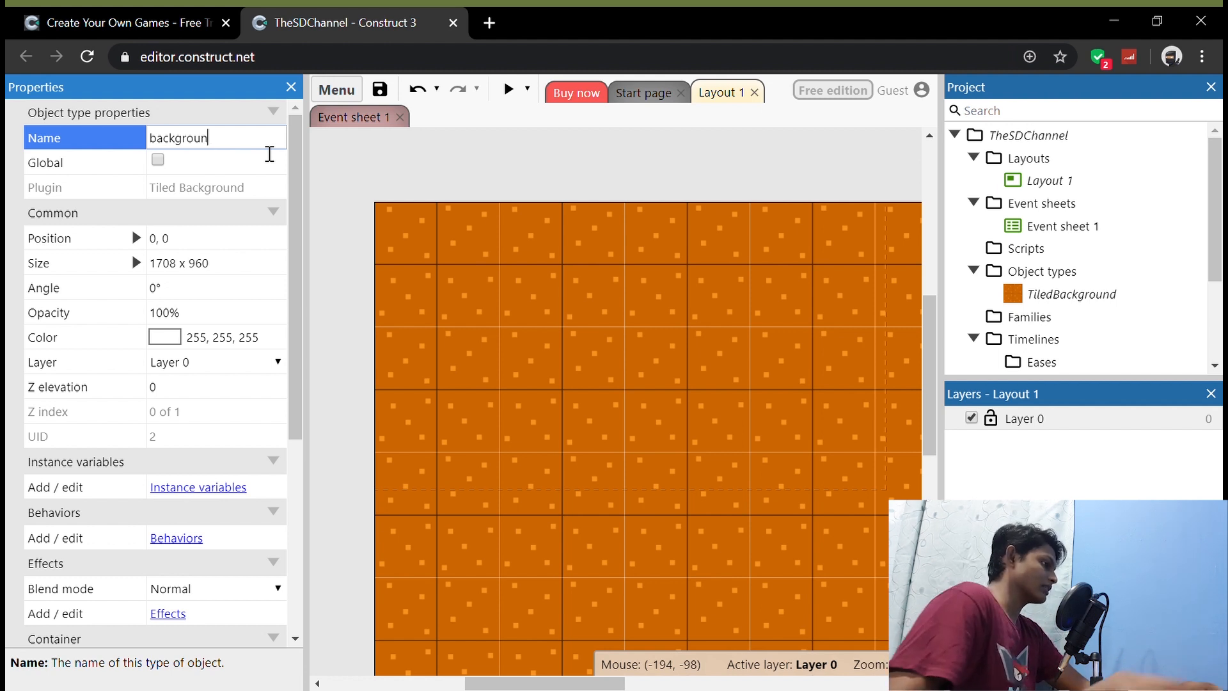
left_click(625, 168)
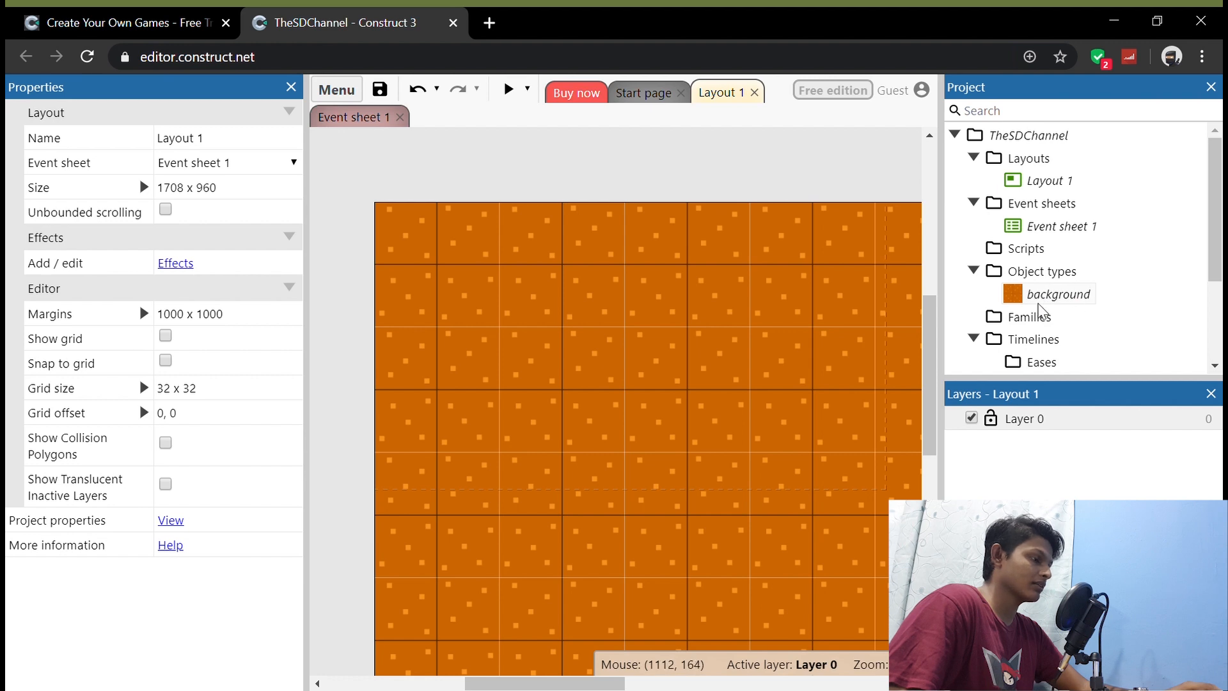
Step: Insert a Sprite near the layout's upper-left corner with the grey spaceship image, rotated 90° clockwise to face right
double_click(617, 403)
left_click(857, 598)
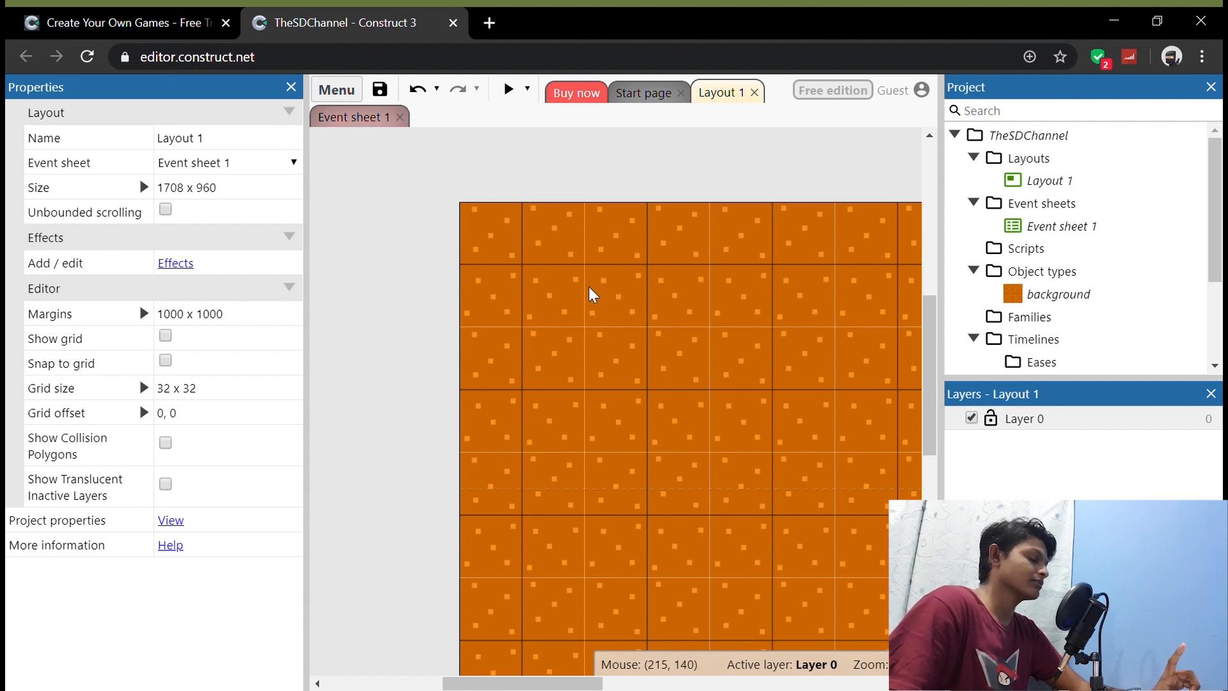
double_click(650, 259)
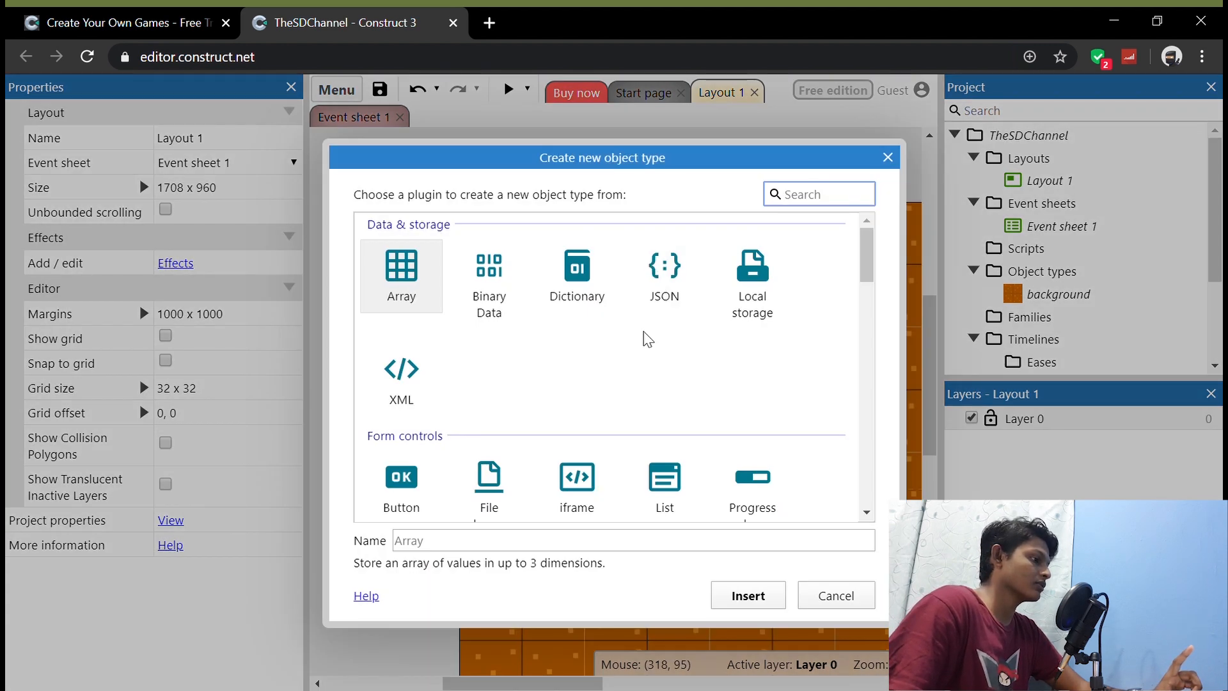
scroll(647, 340, "down", 5)
scroll(647, 339, "down", 3)
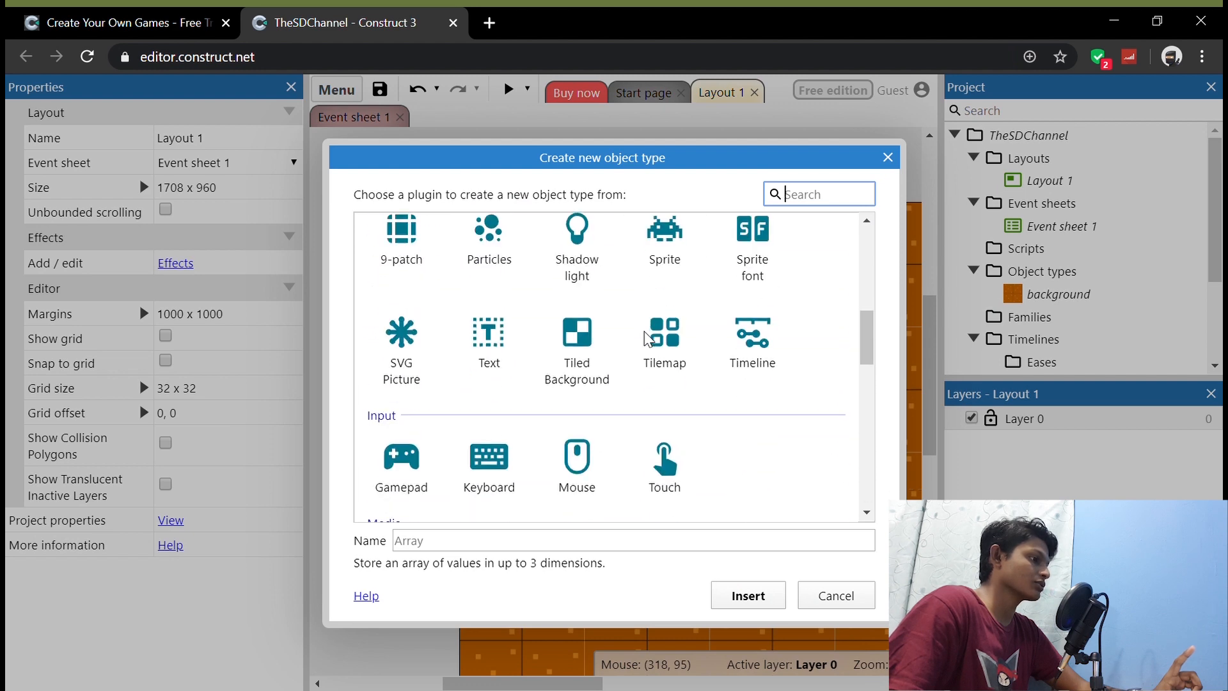
left_click(682, 257)
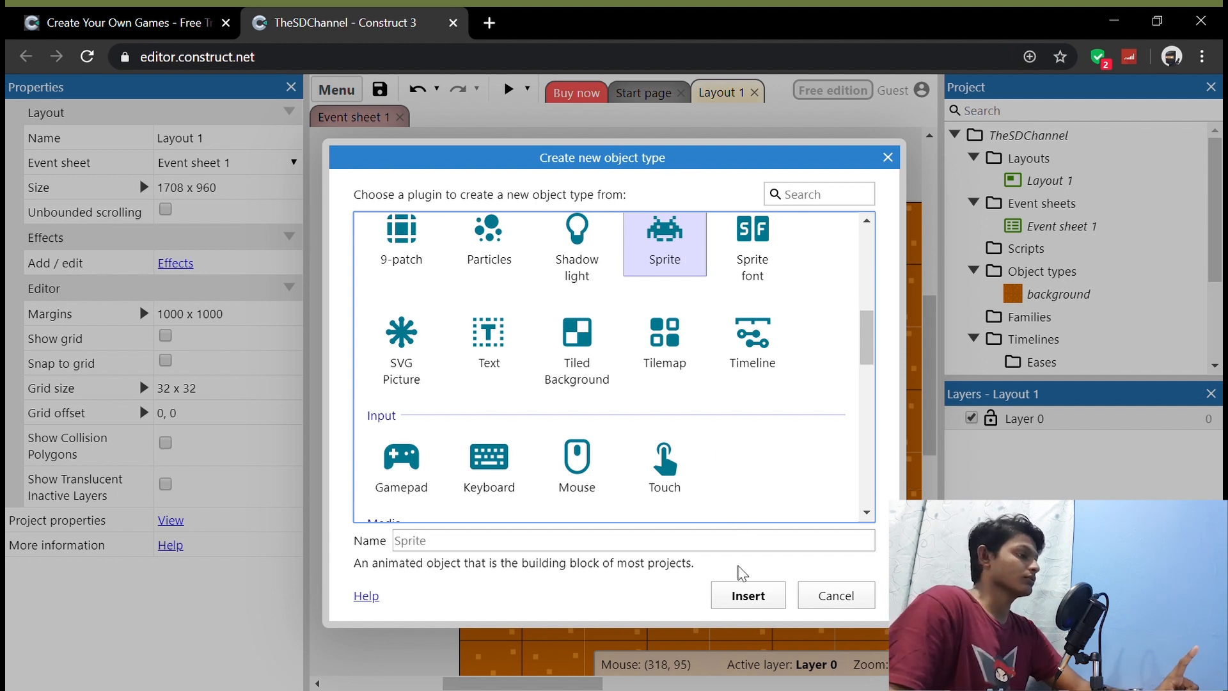
left_click(748, 595)
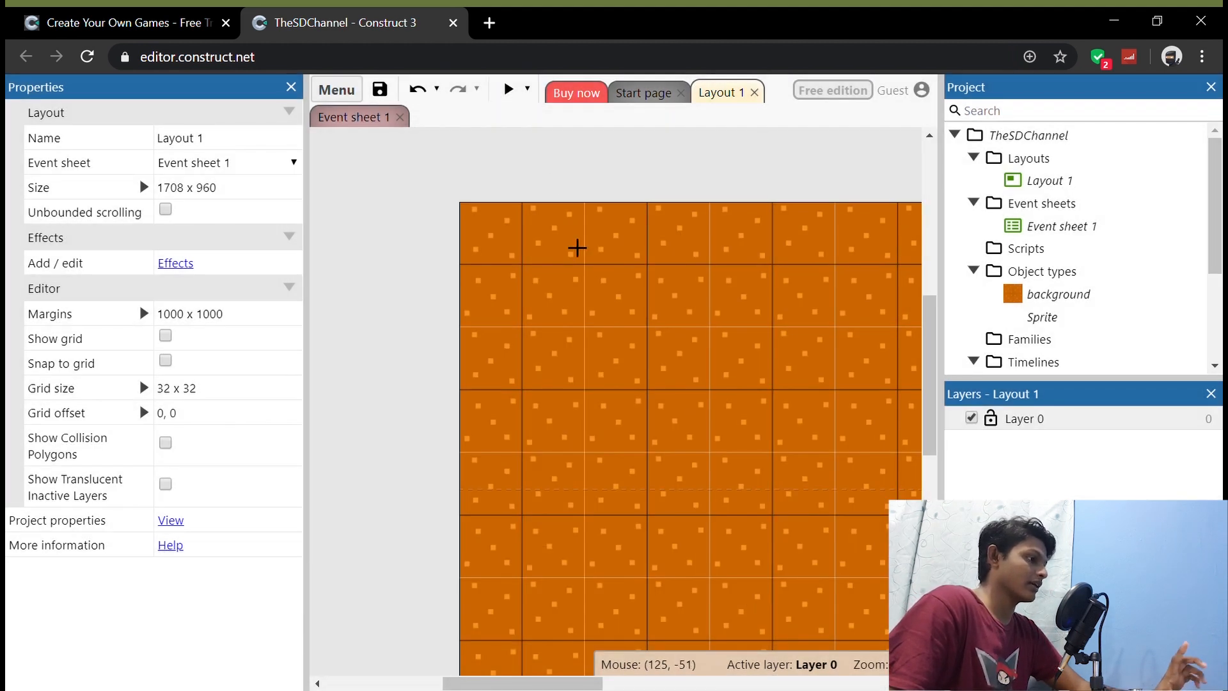
left_click(599, 286)
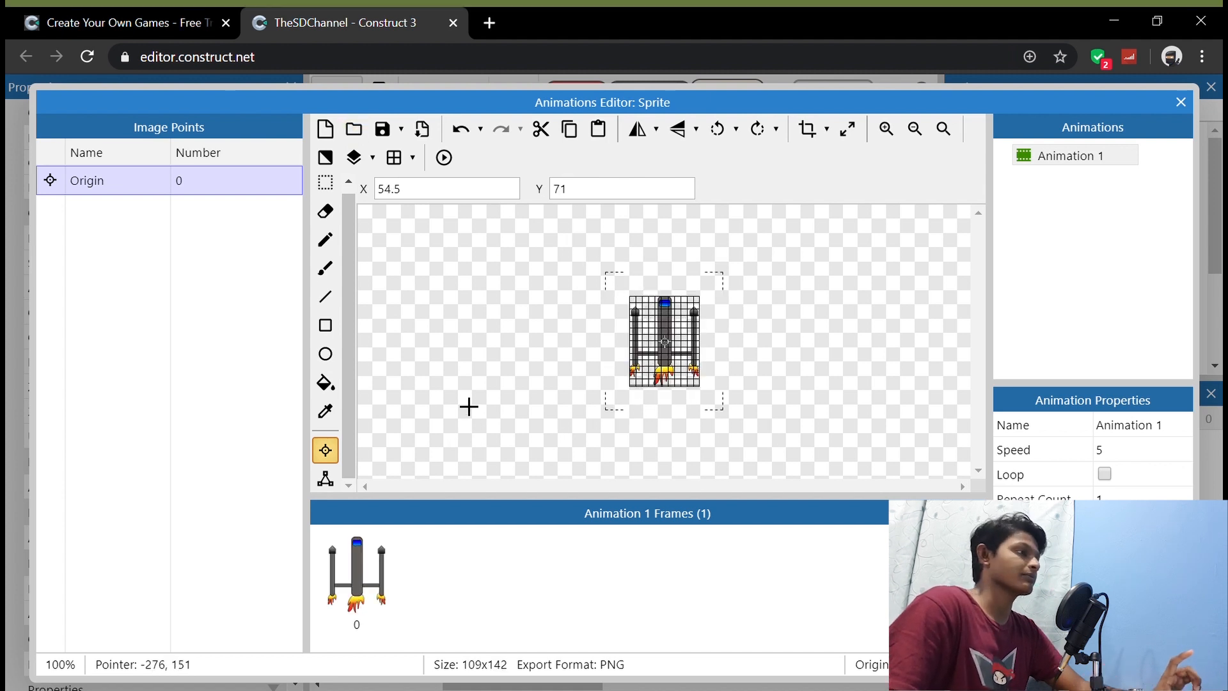
left_click(756, 134)
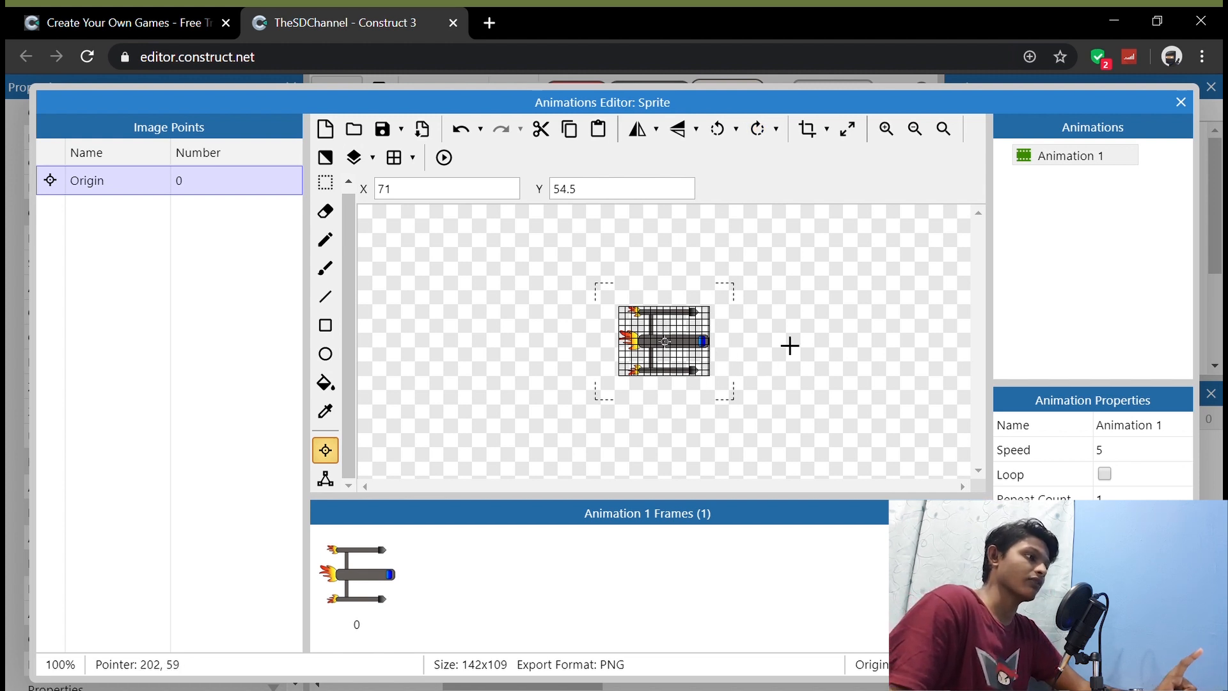
left_click(1184, 107)
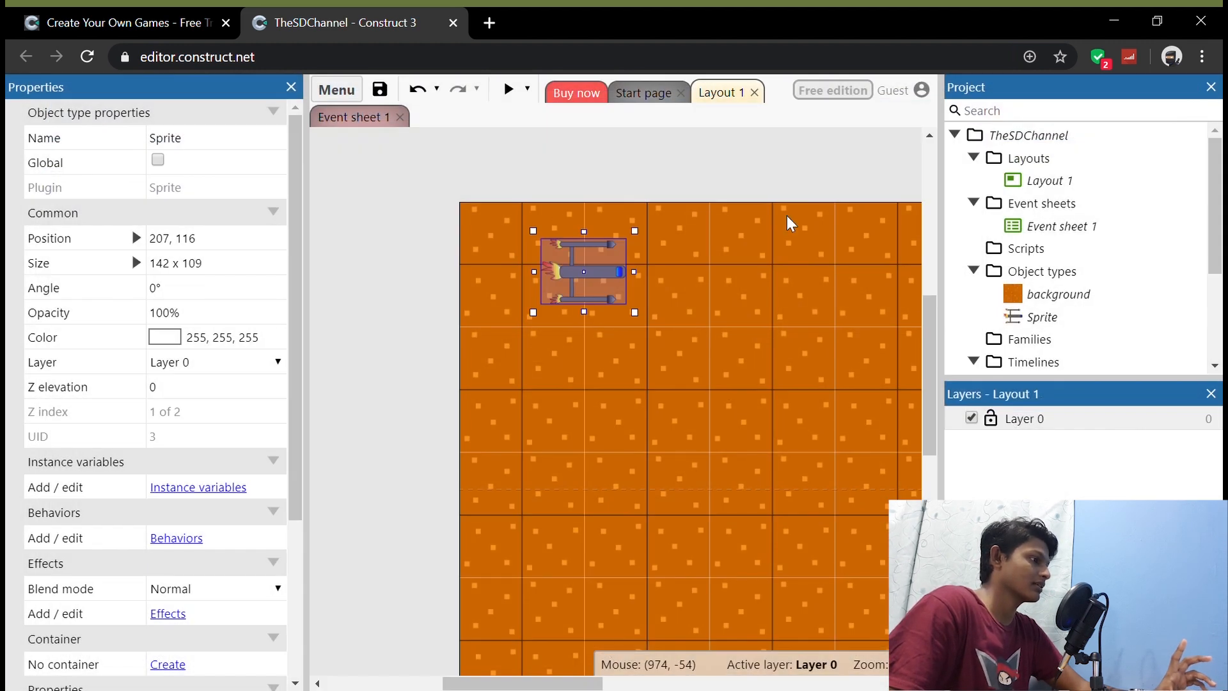
Step: Preview the layout to check the spaceship on the background, and close the preview
left_click(599, 175)
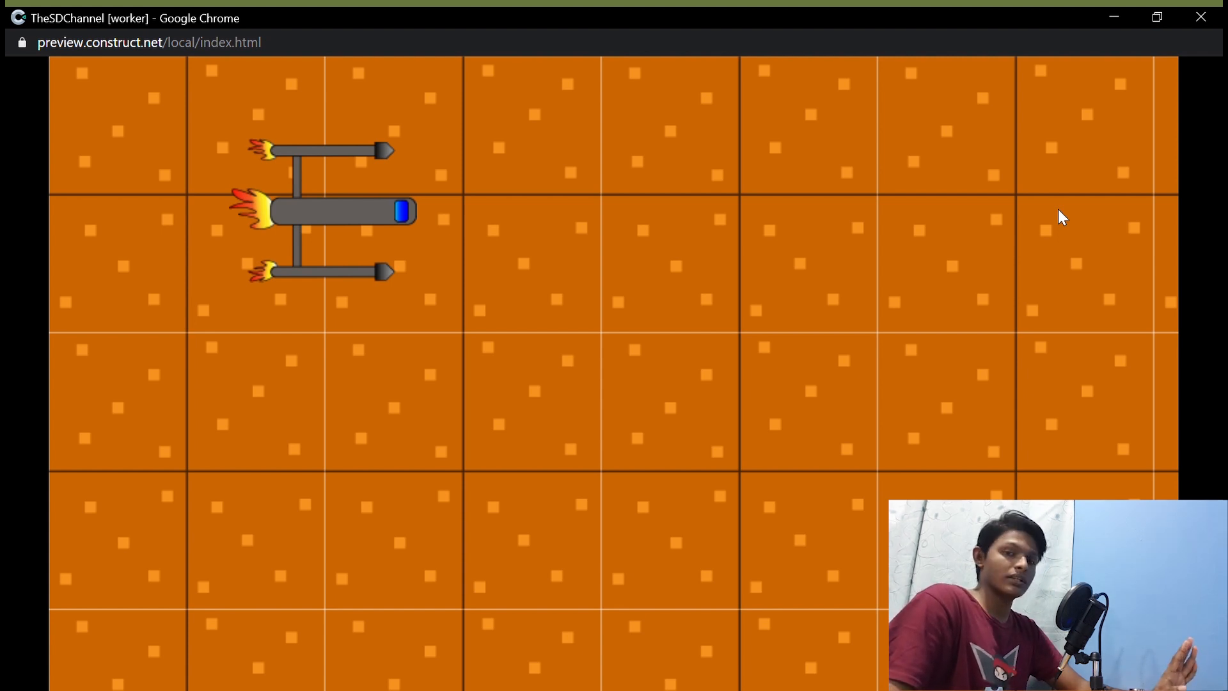
left_click(1202, 18)
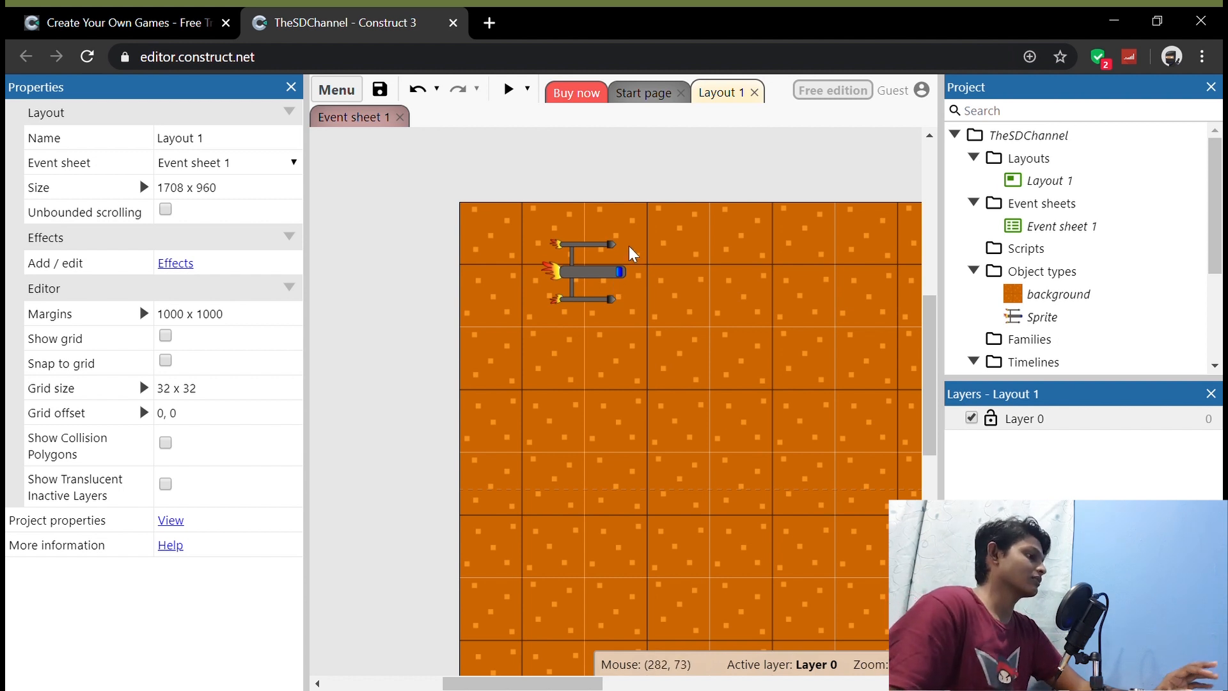
Step: Rename the spaceship sprite as player
left_click(604, 301)
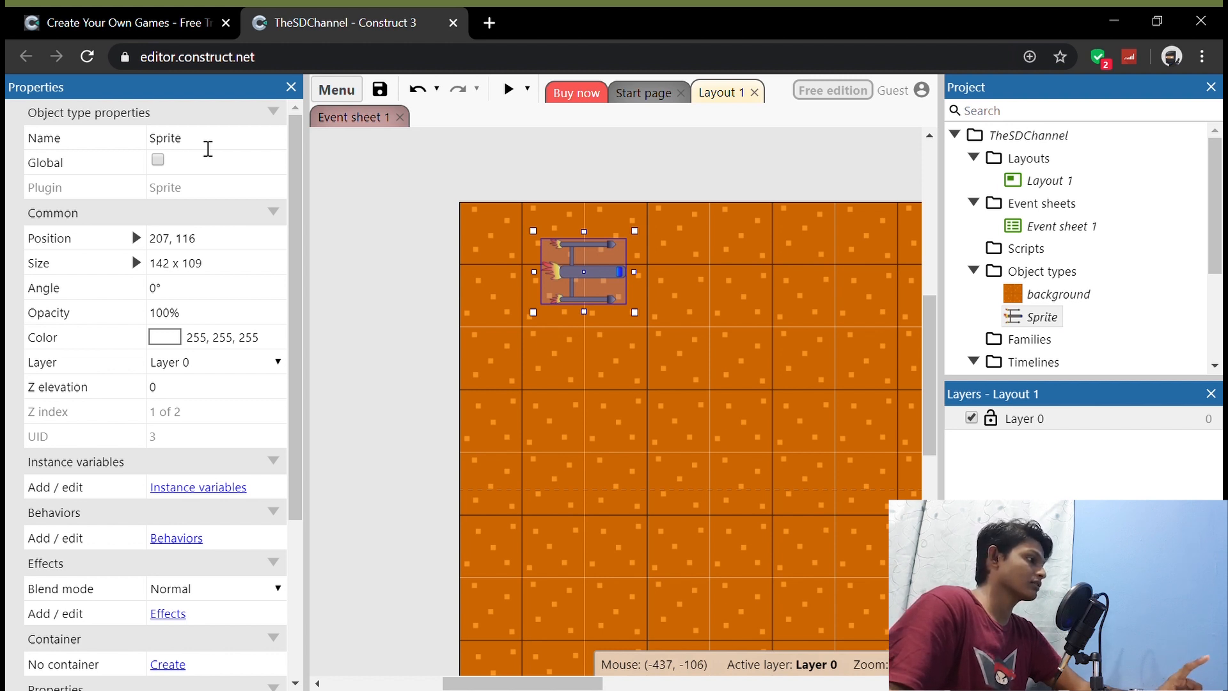
left_click(208, 148)
type("player")
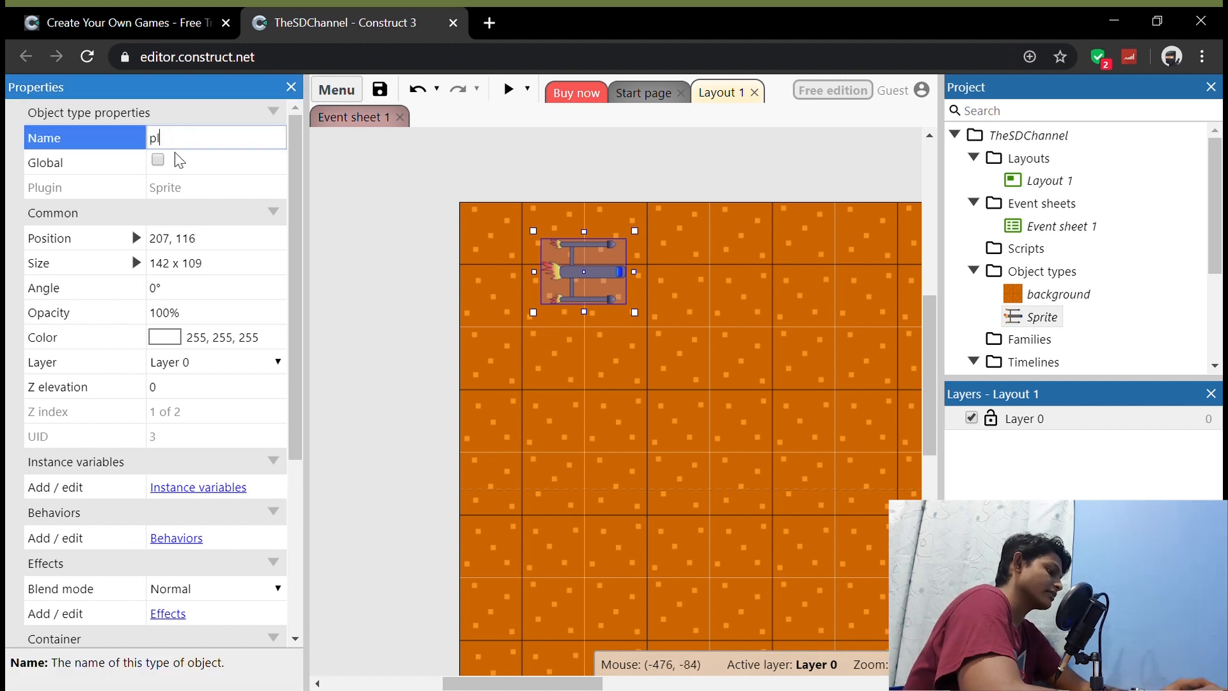
left_click(339, 272)
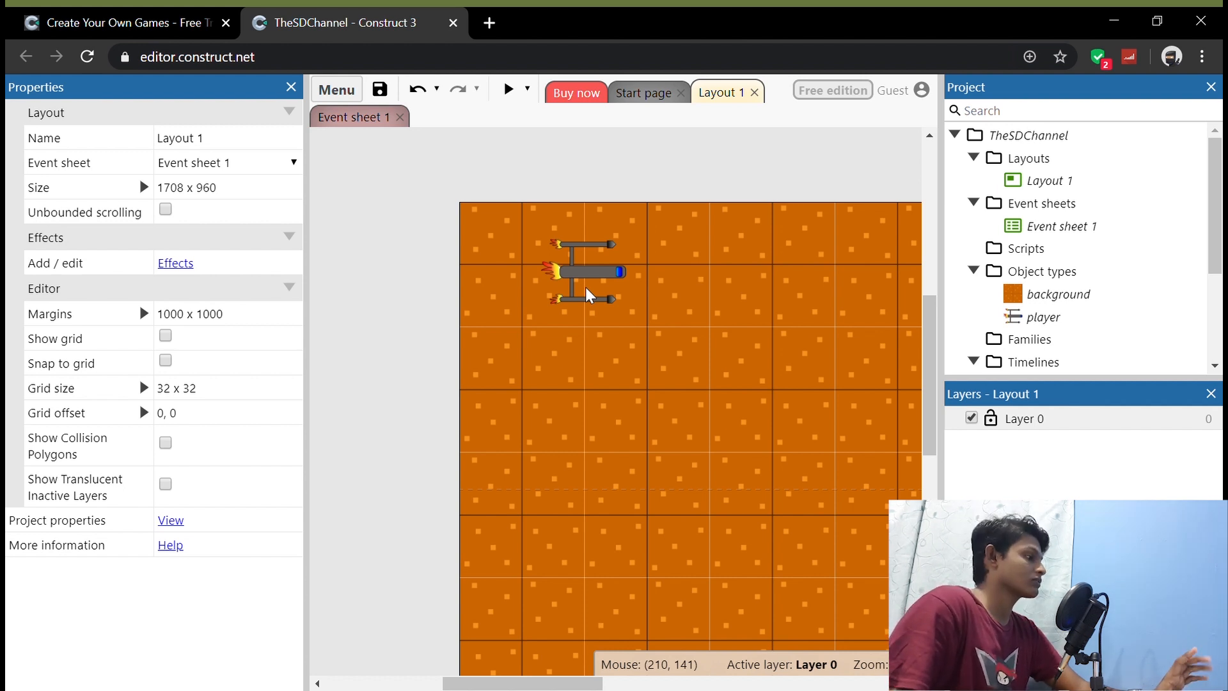
Step: Add the 8 Direction movement behavior to the player sprite
left_click(604, 275)
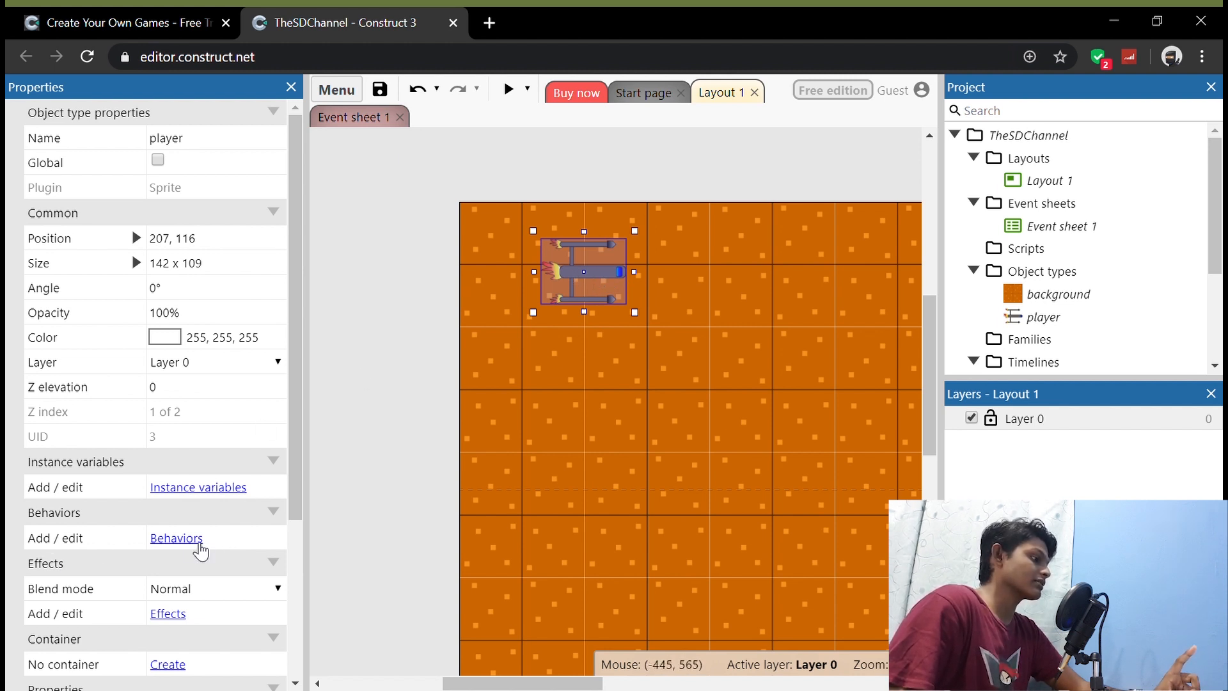
left_click(199, 544)
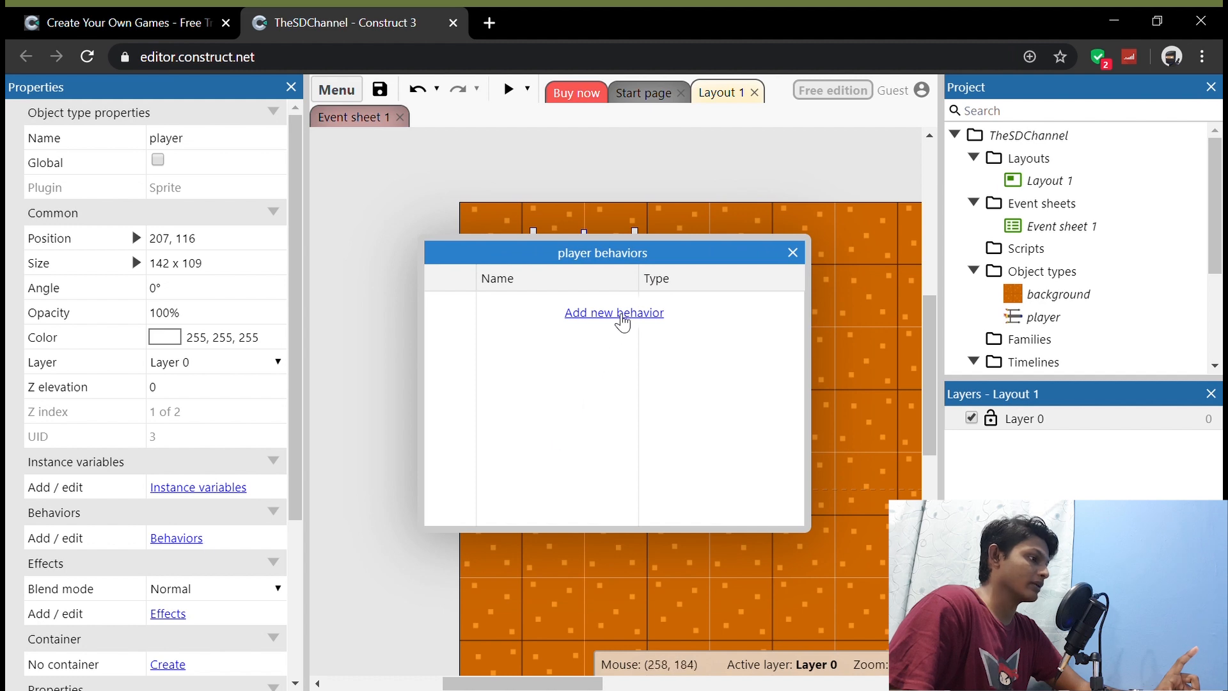
left_click(620, 314)
scroll(630, 318, "down", 5)
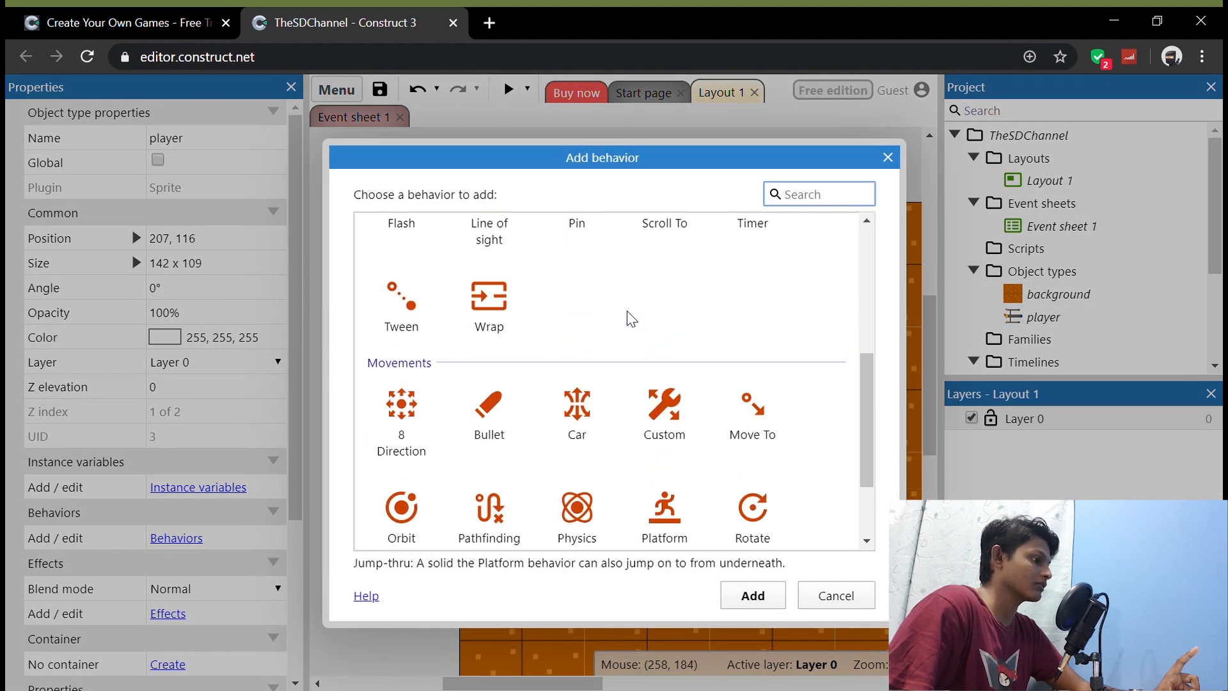
left_click(395, 433)
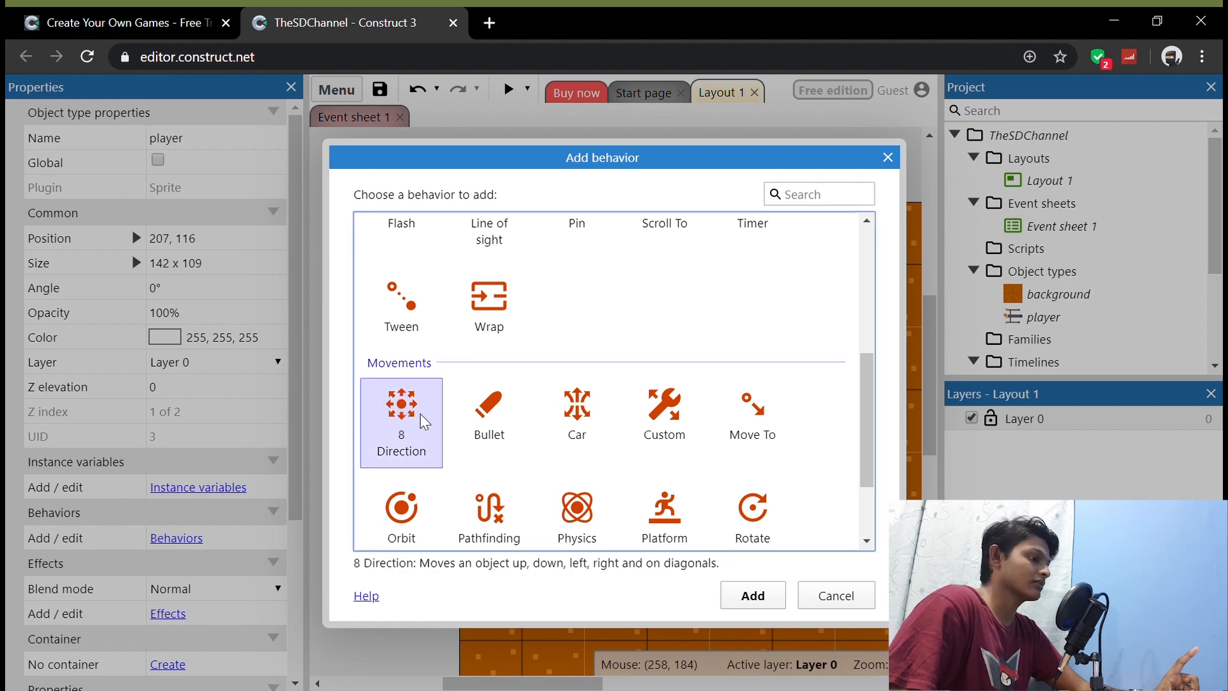
left_click(753, 594)
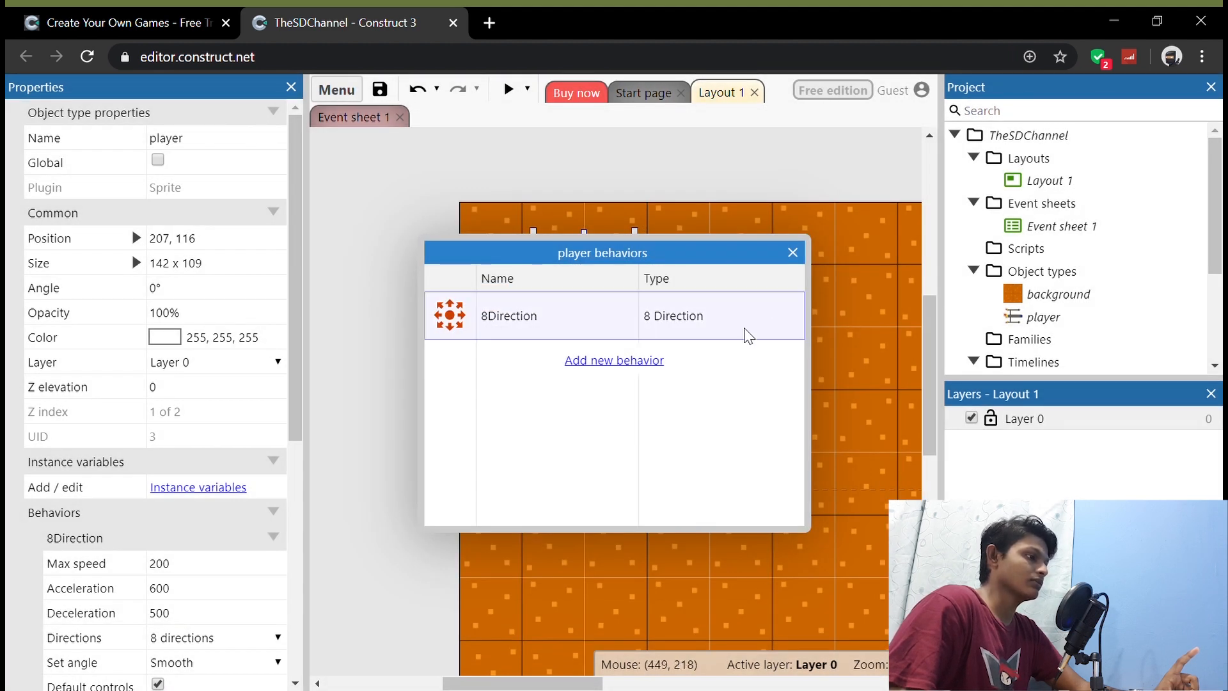
left_click(793, 253)
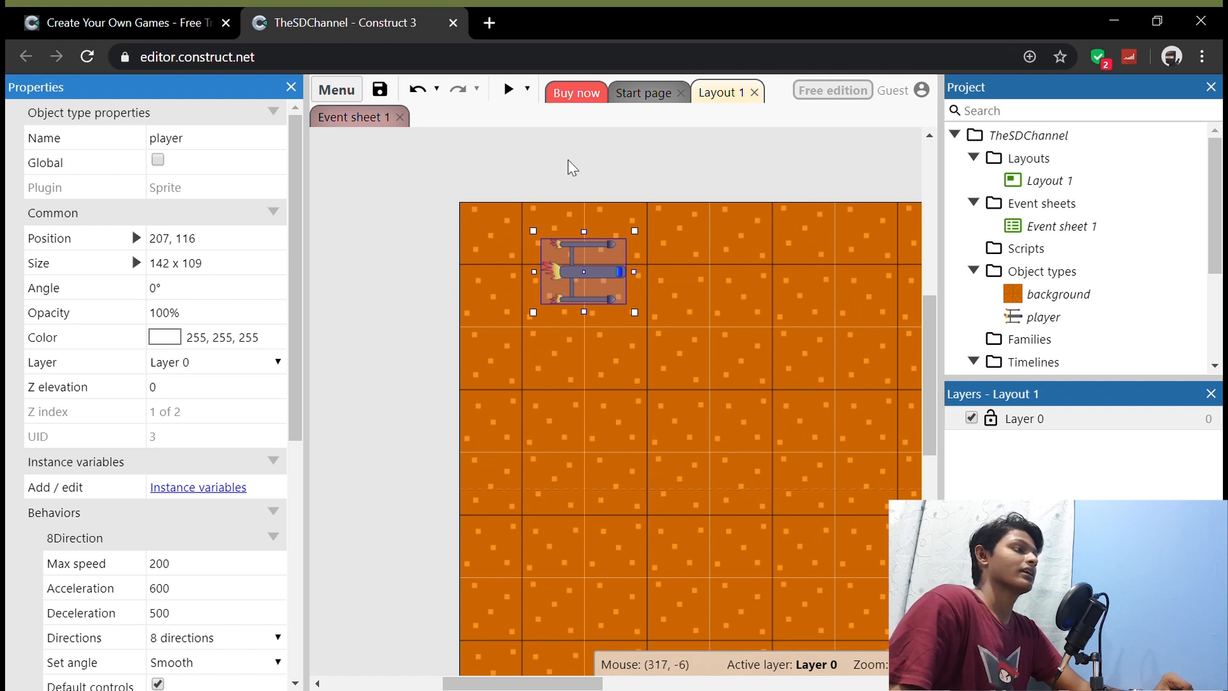
Step: Preview the game and steer the player ship up, down, left, right and diagonally to test its movement
left_click(511, 90)
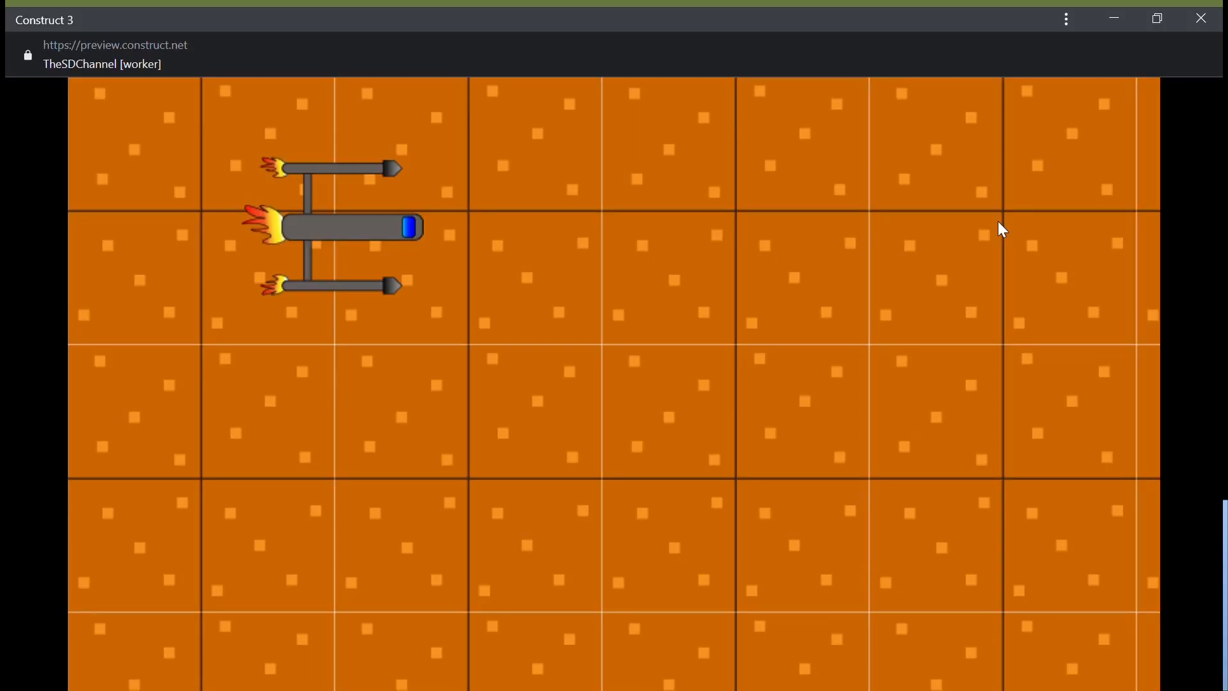
key("Down")
key("Right")
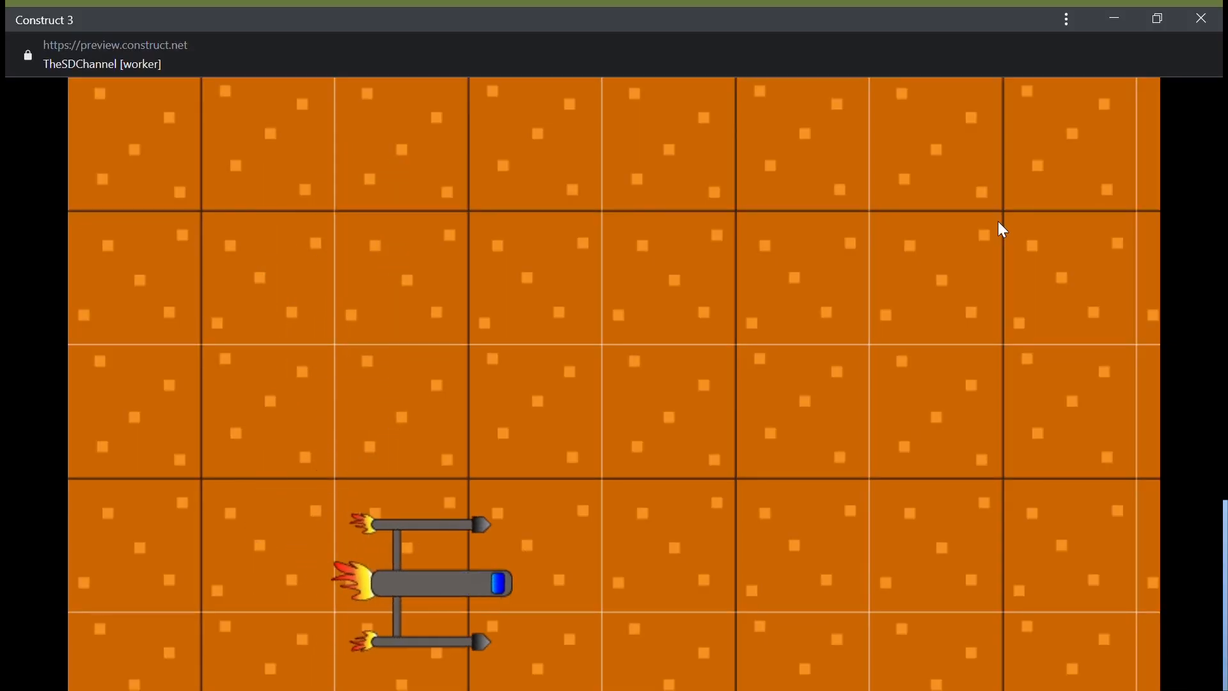
key("Up")
key("Left")
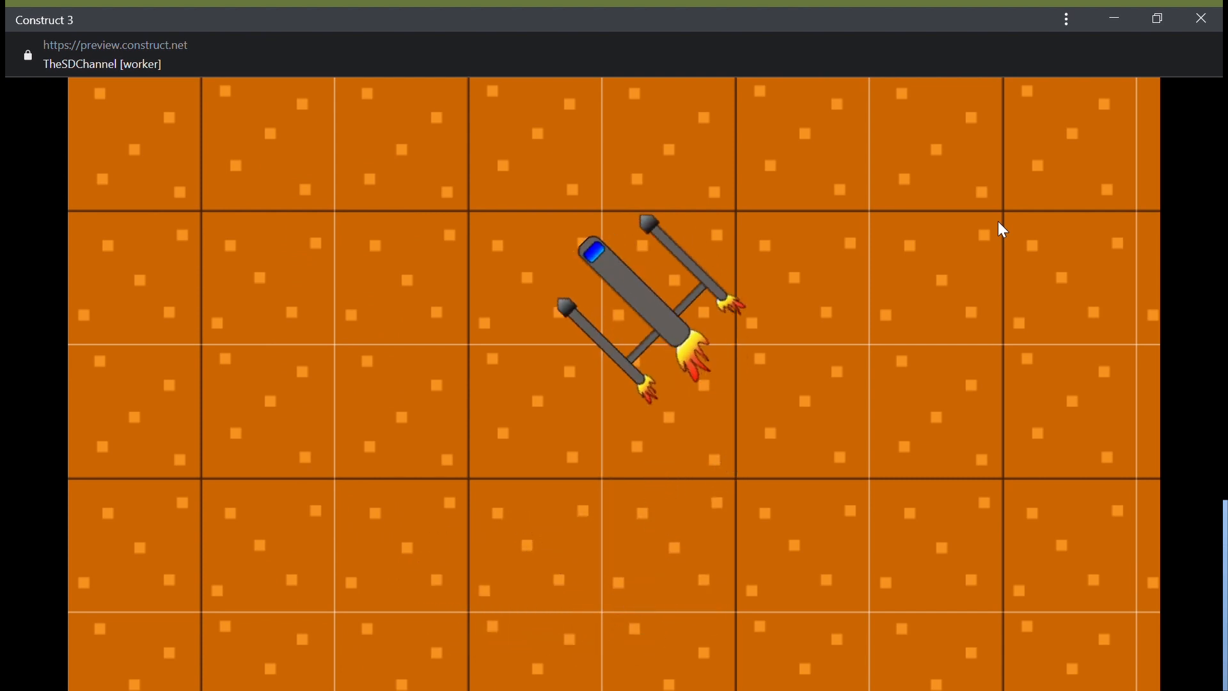
key("Down")
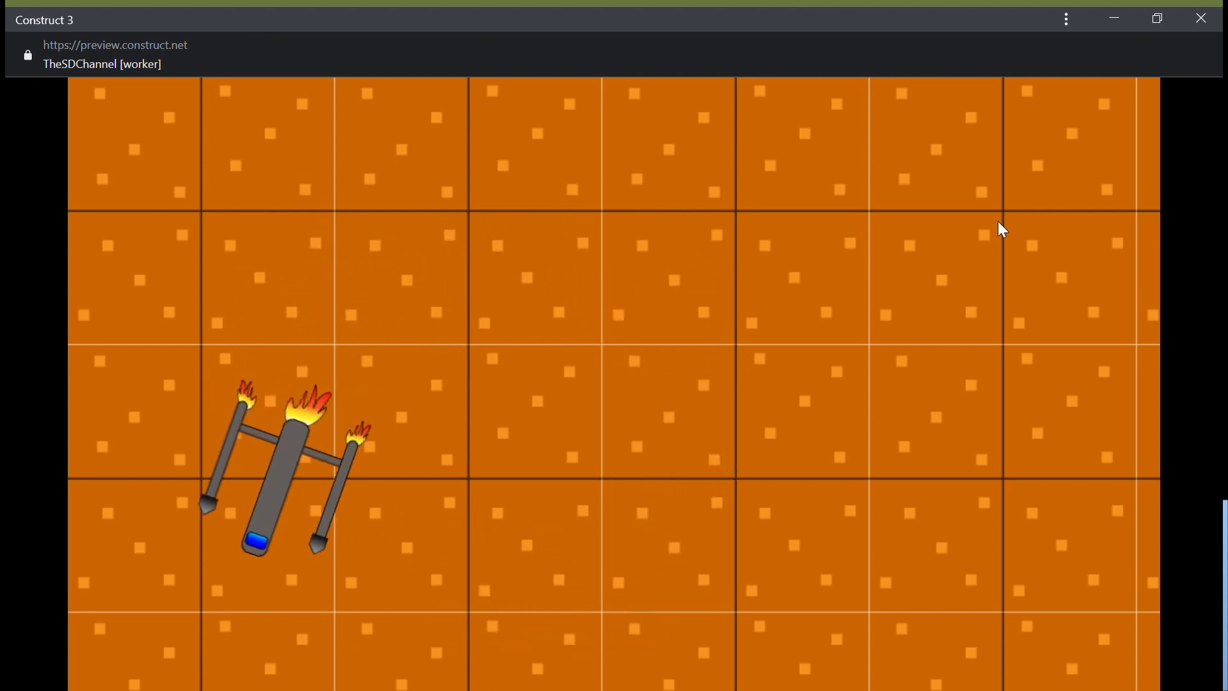
key("Up")
key("Right")
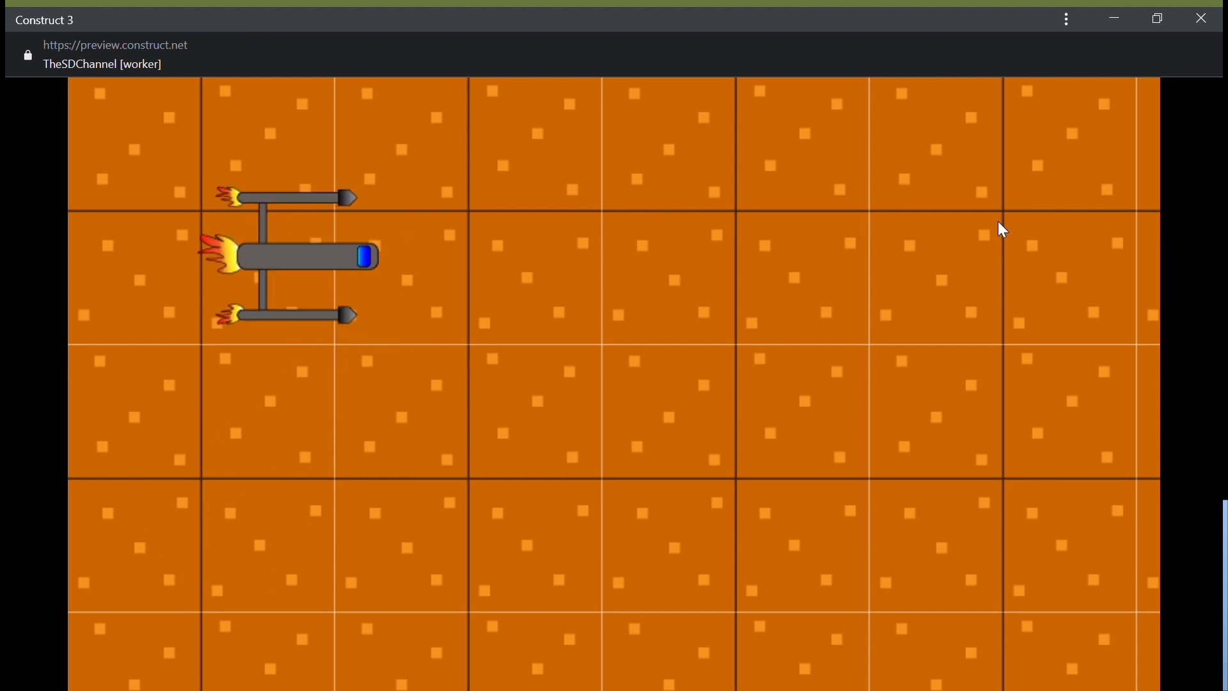
key("Down")
key("Left")
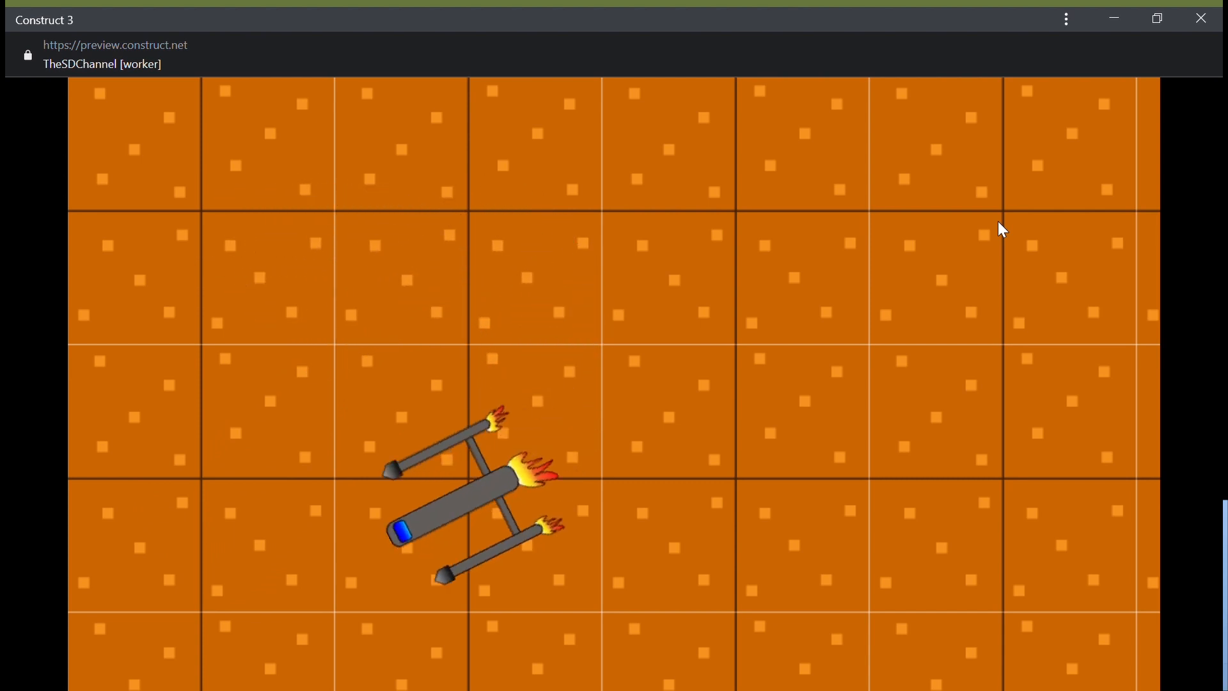
key("Up")
key("Right")
key("Up")
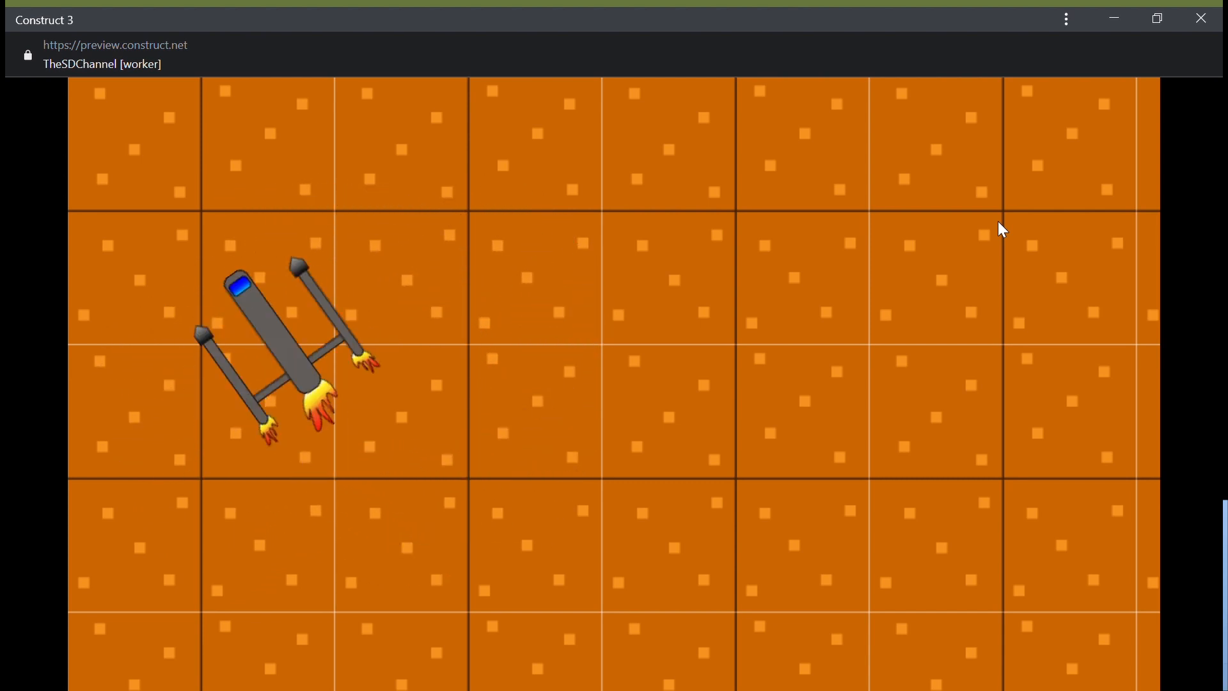
key("Left")
key("Right")
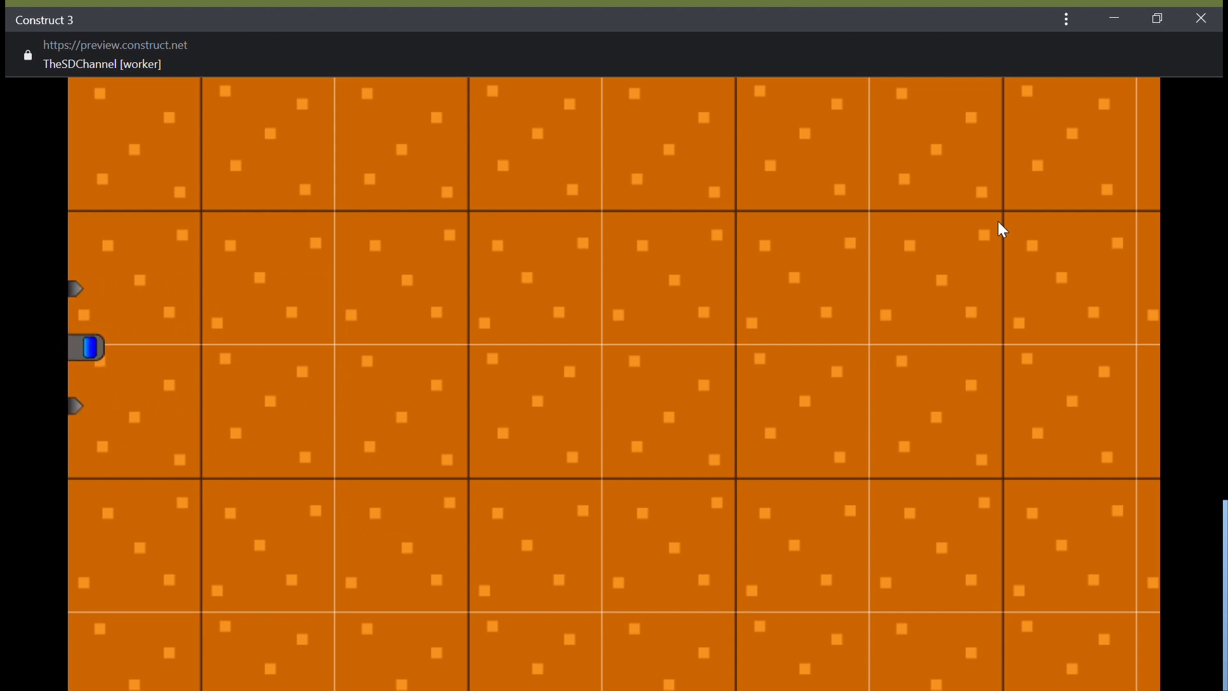
key("Up")
key("Left")
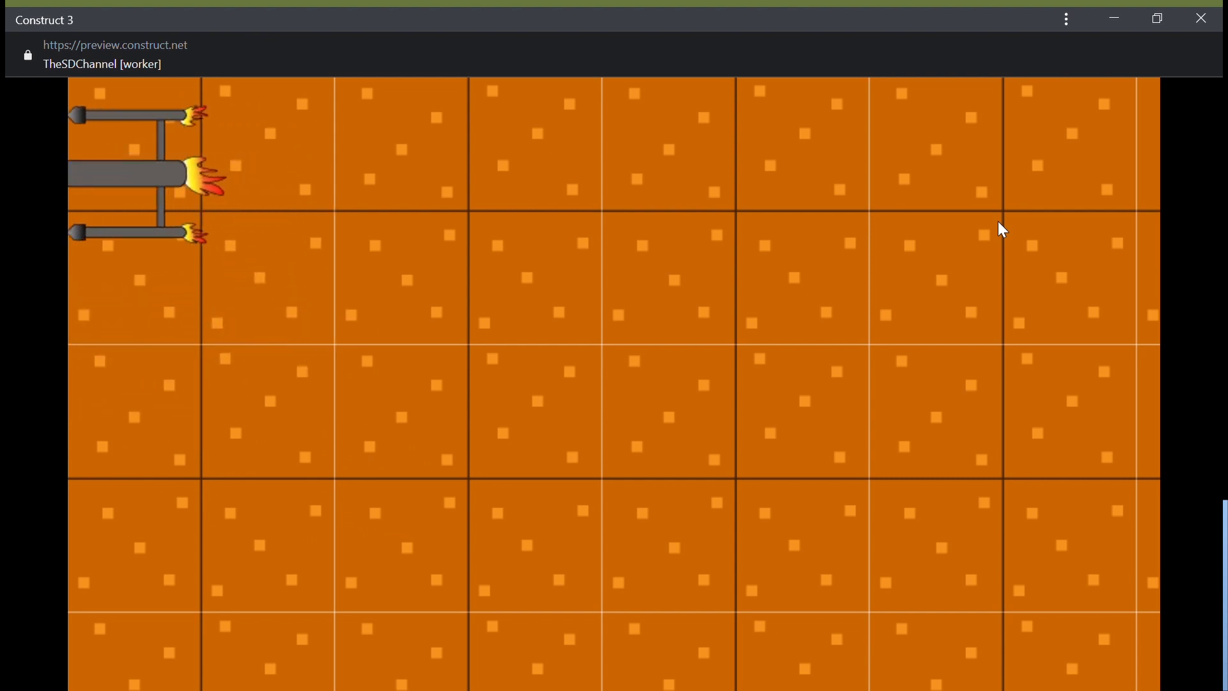
key("Right")
key("Down")
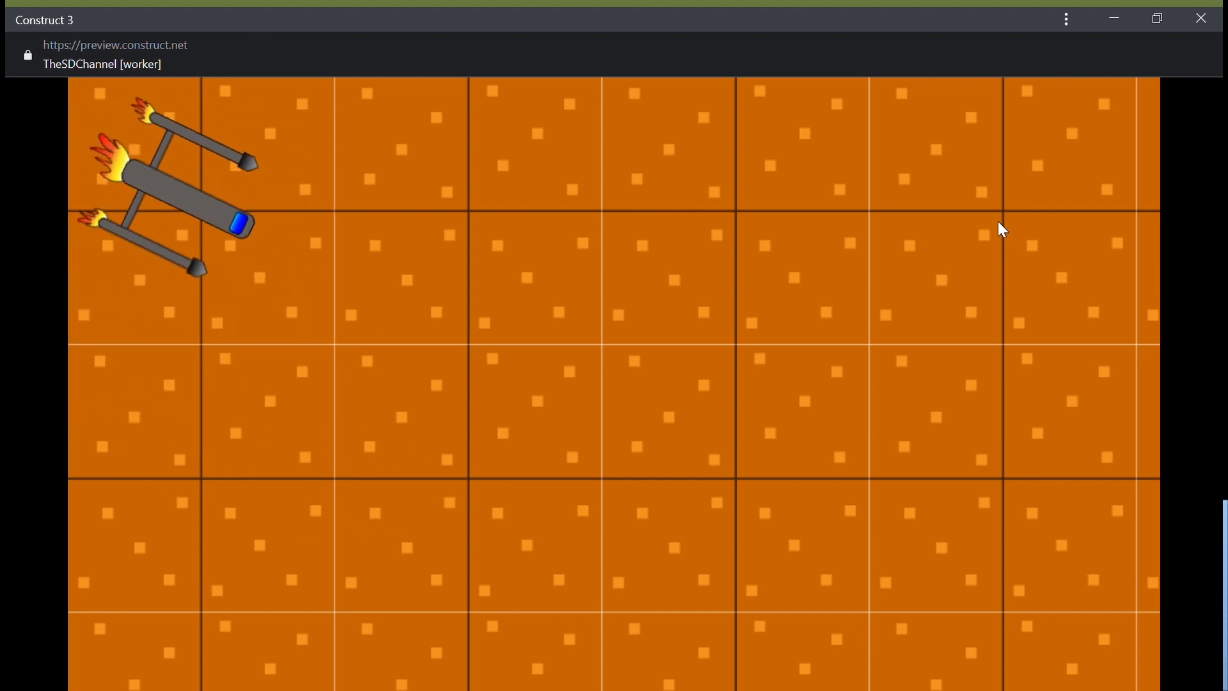
key("Left")
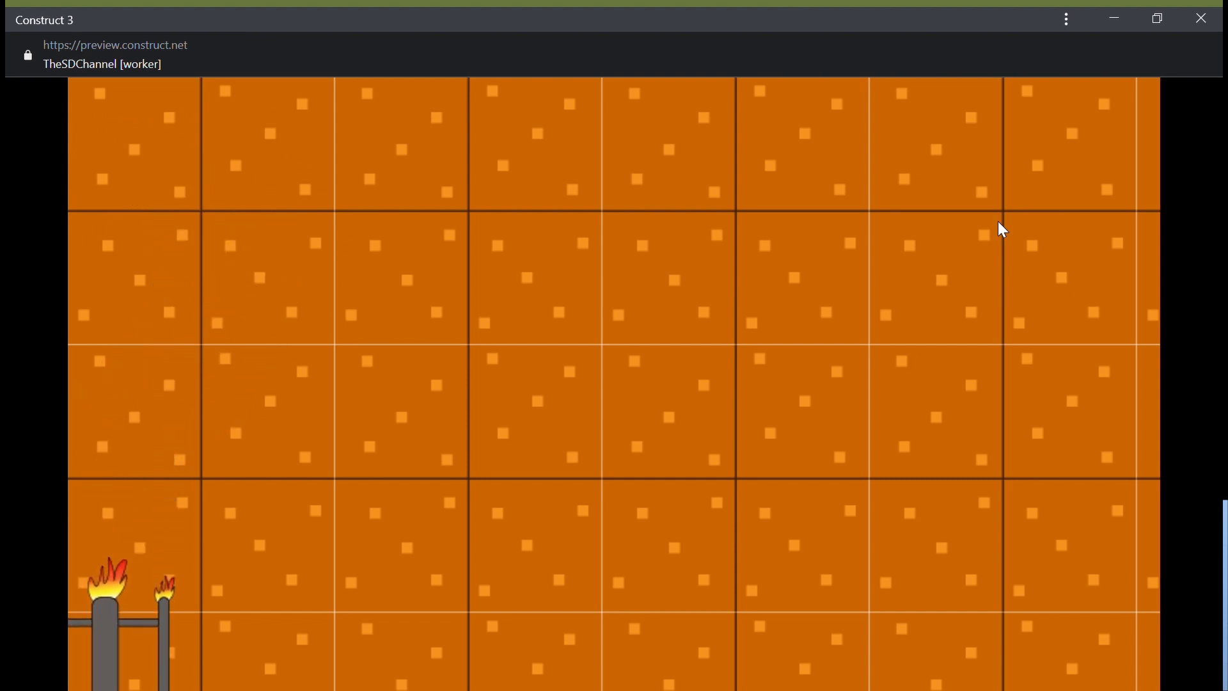
Step: Steer the player ship out of the visible area and back in the running preview, and close the preview
key("Left")
key("Right")
key("Down")
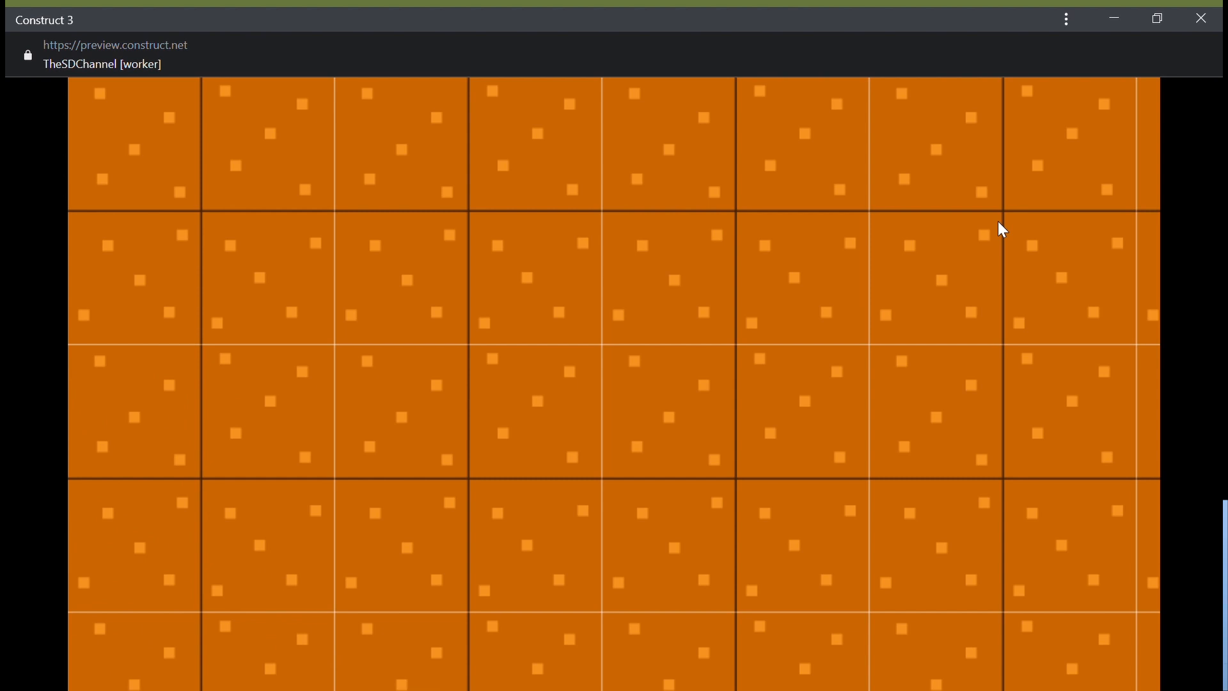
key("Up")
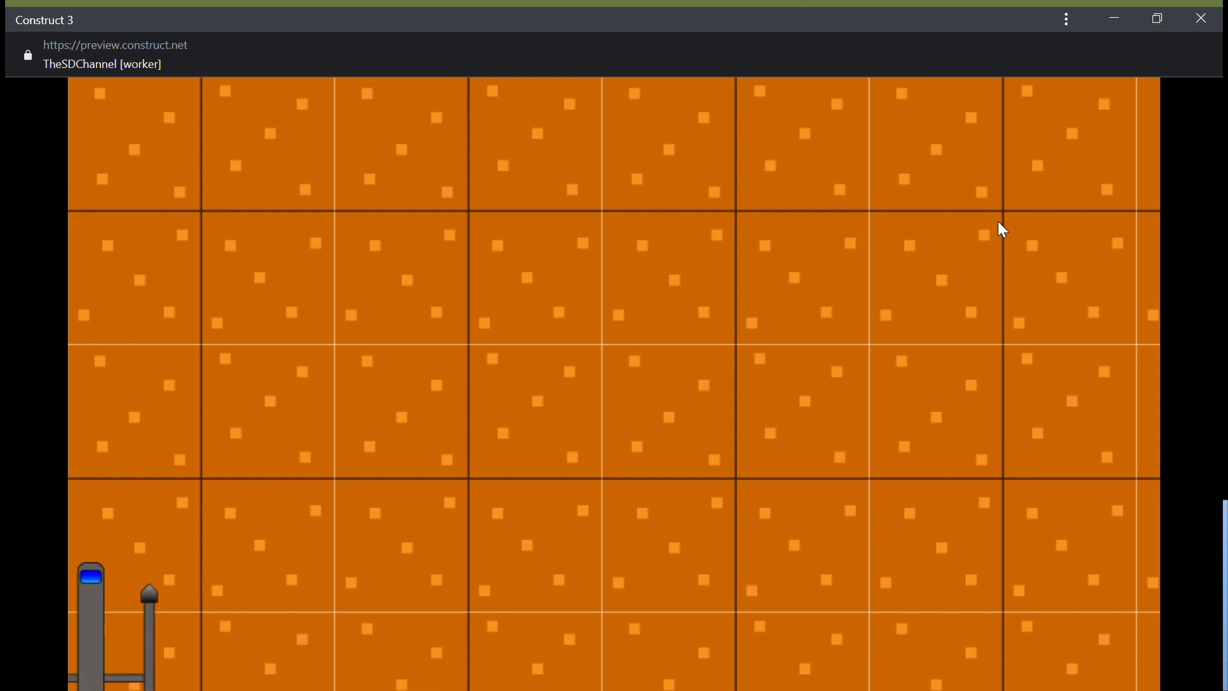
key("Right")
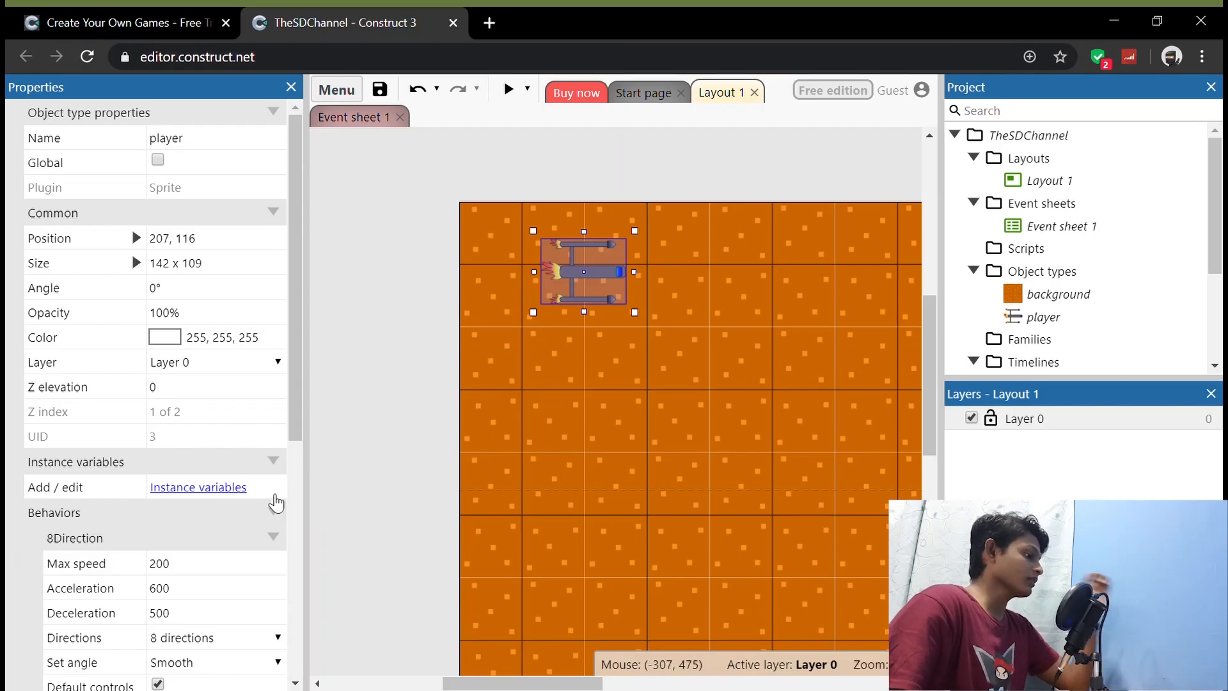
Step: Add the Scroll To behavior to the player sprite so the view stays centred on it
scroll(273, 502, "down", 5)
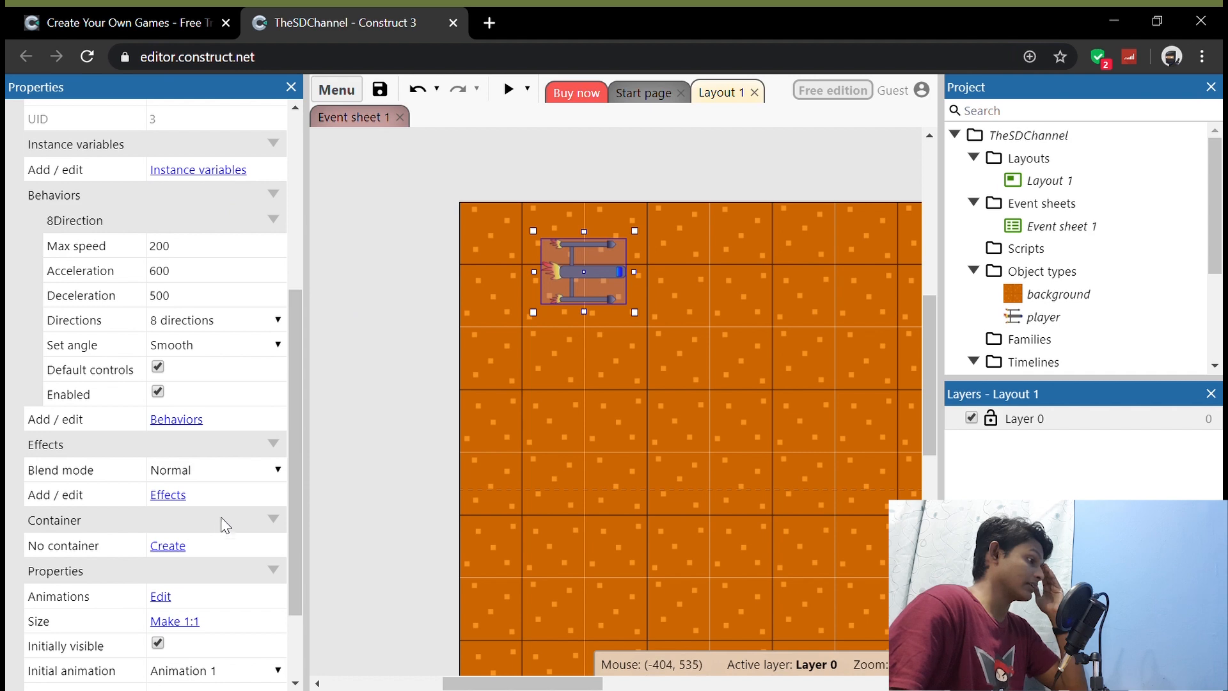
left_click(192, 419)
left_click(611, 362)
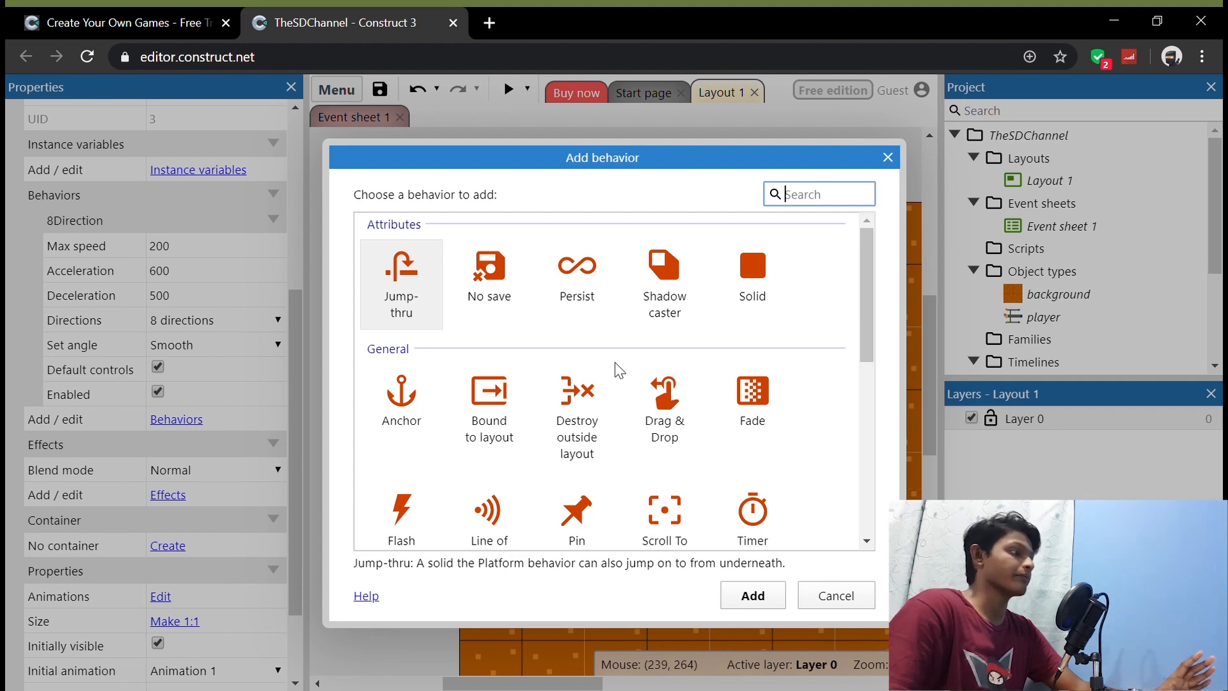
scroll(662, 423, "down", 3)
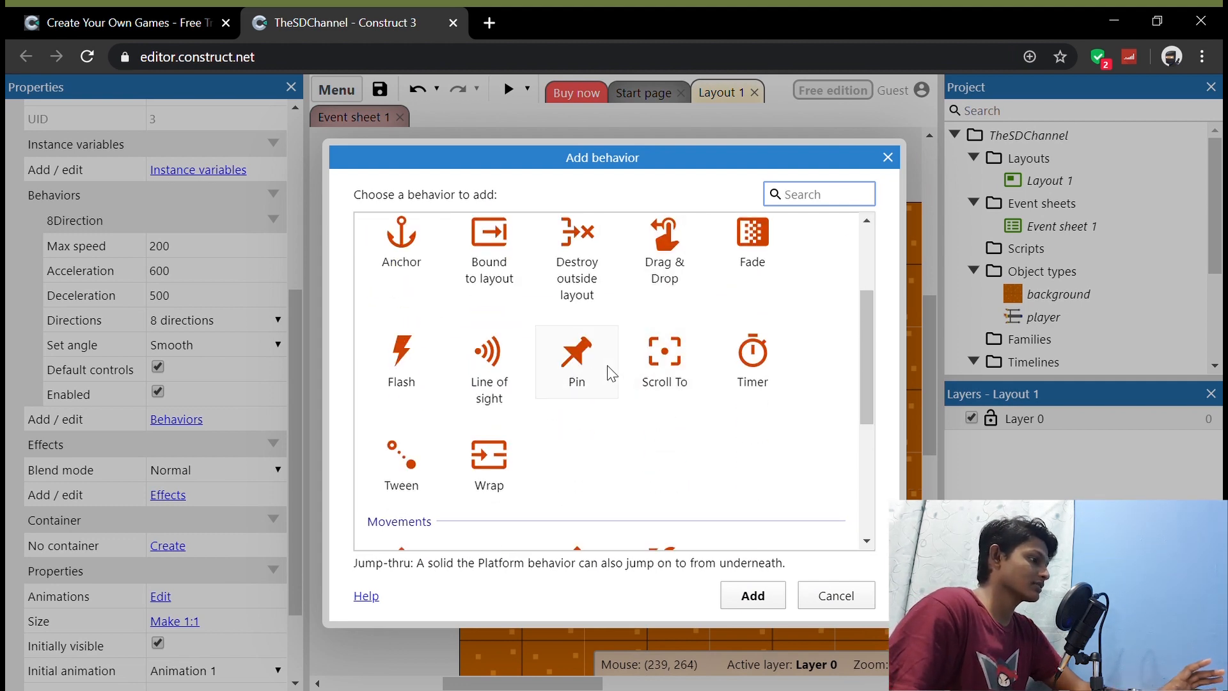
scroll(647, 390, "down", 4)
scroll(650, 390, "up", 5)
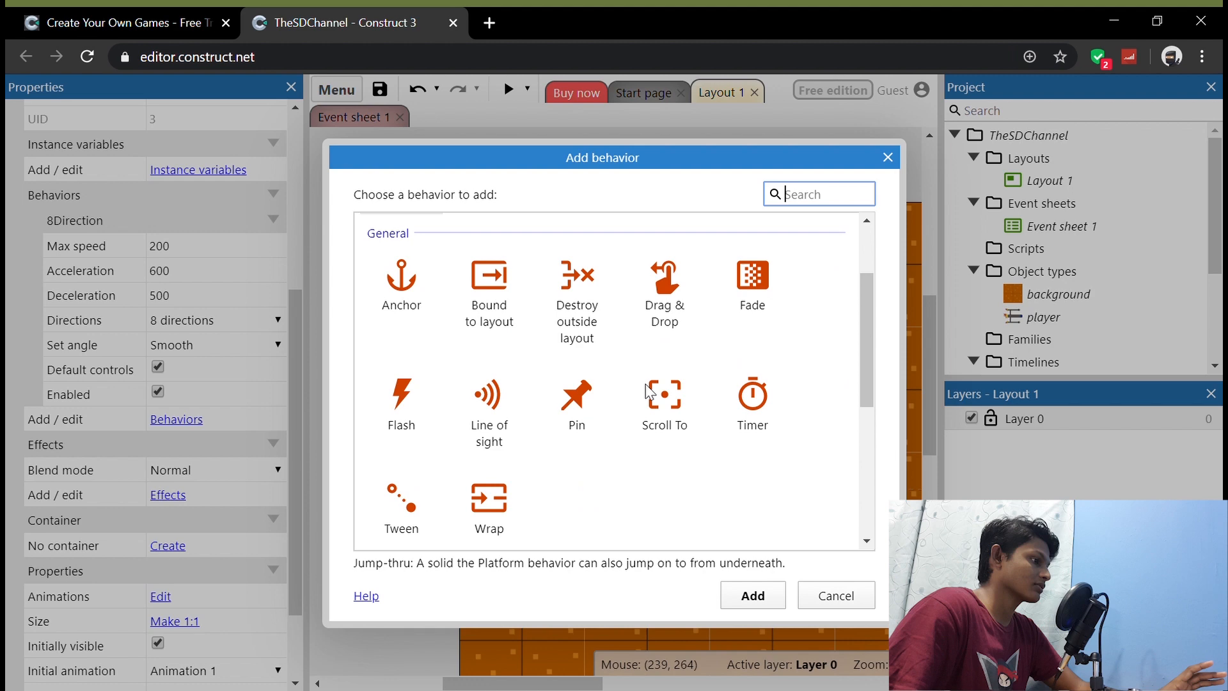
left_click(668, 422)
scroll(697, 475, "up", 2)
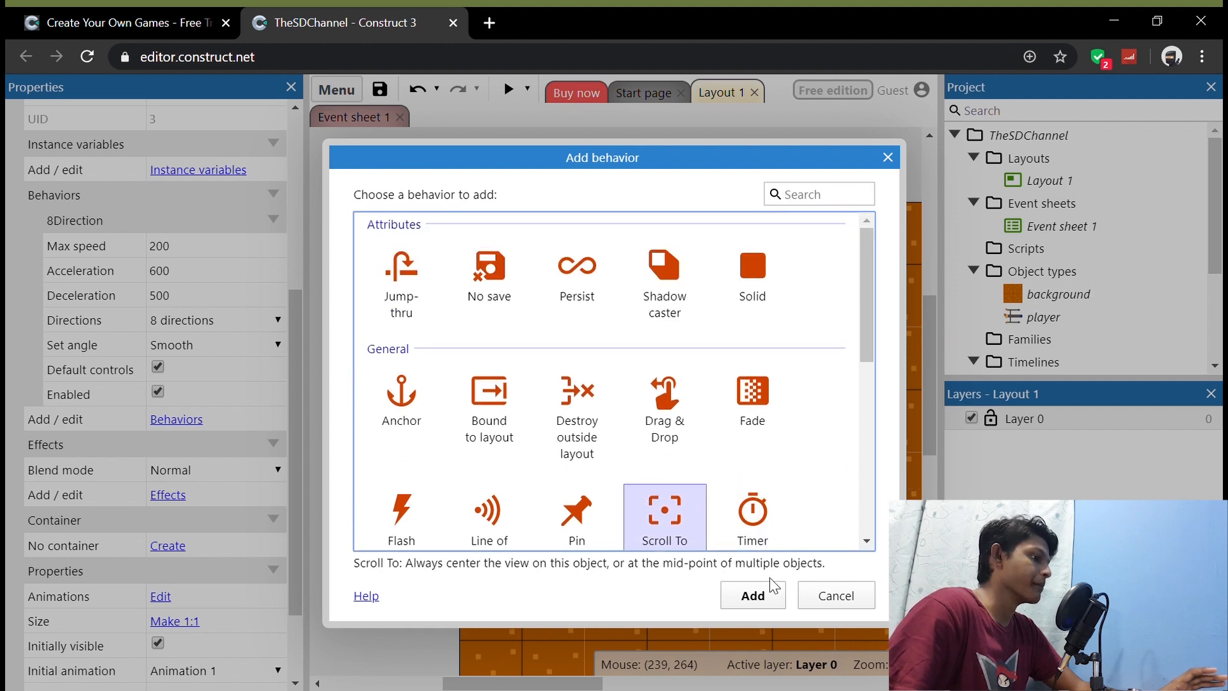
left_click(753, 596)
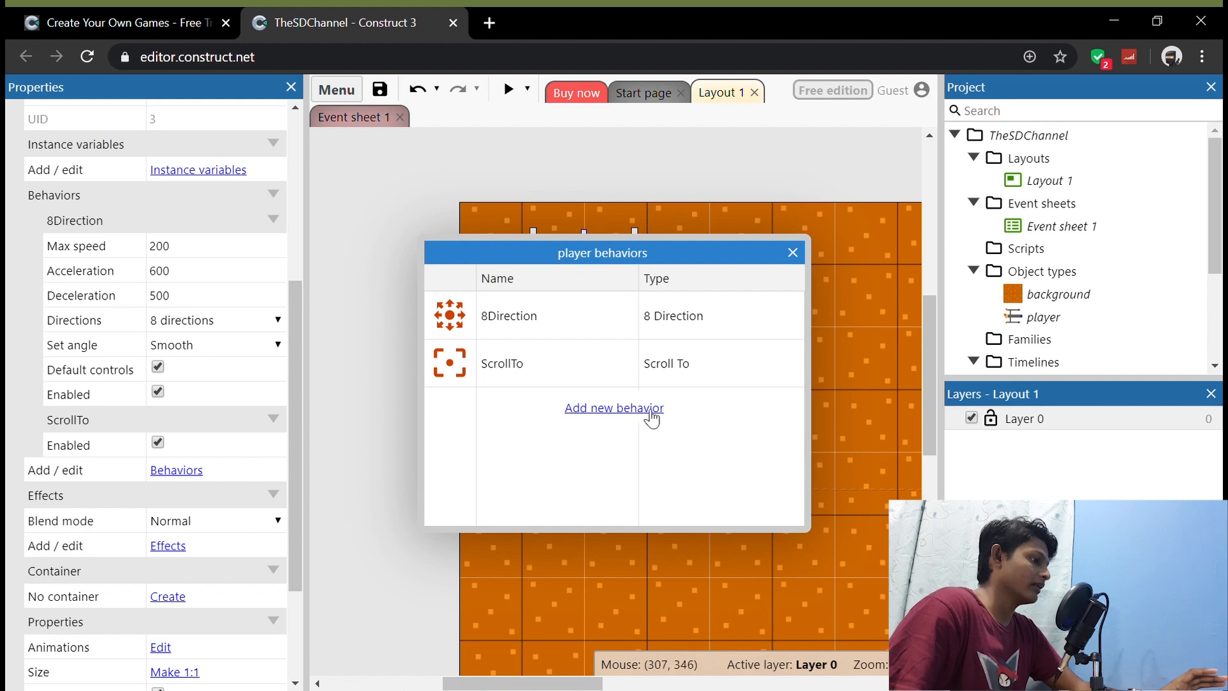
left_click(793, 254)
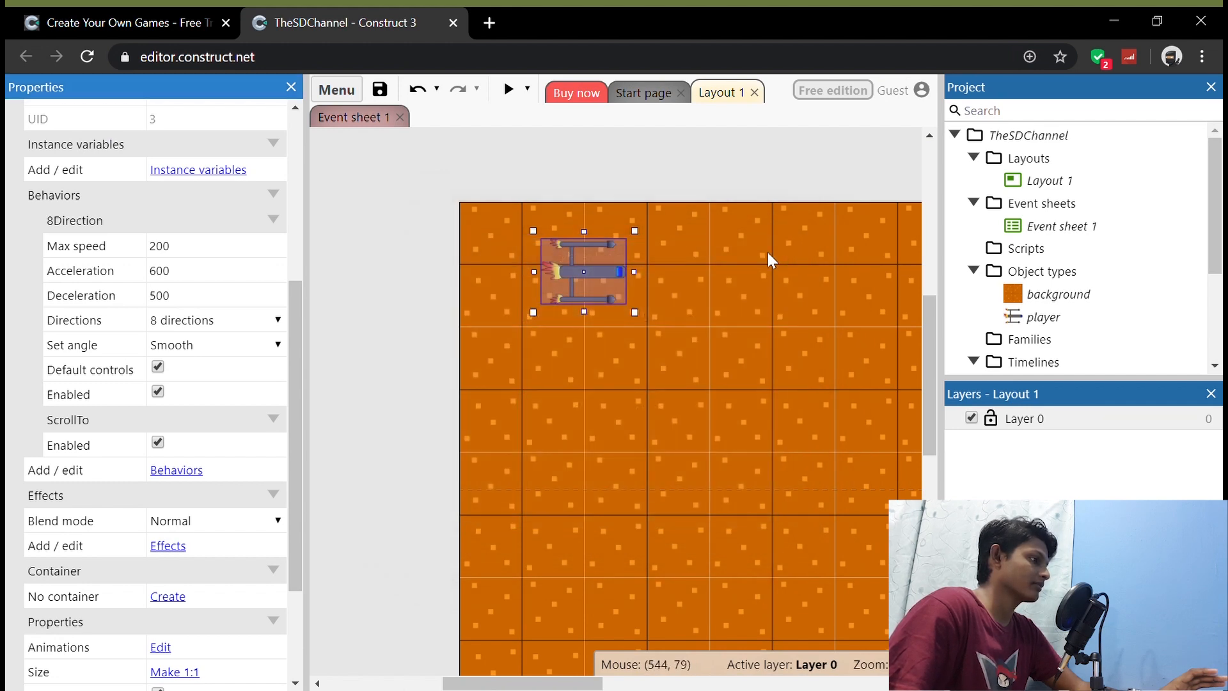
Step: Preview the game and steer the player ship around to test the view following it, and close the preview
left_click(509, 90)
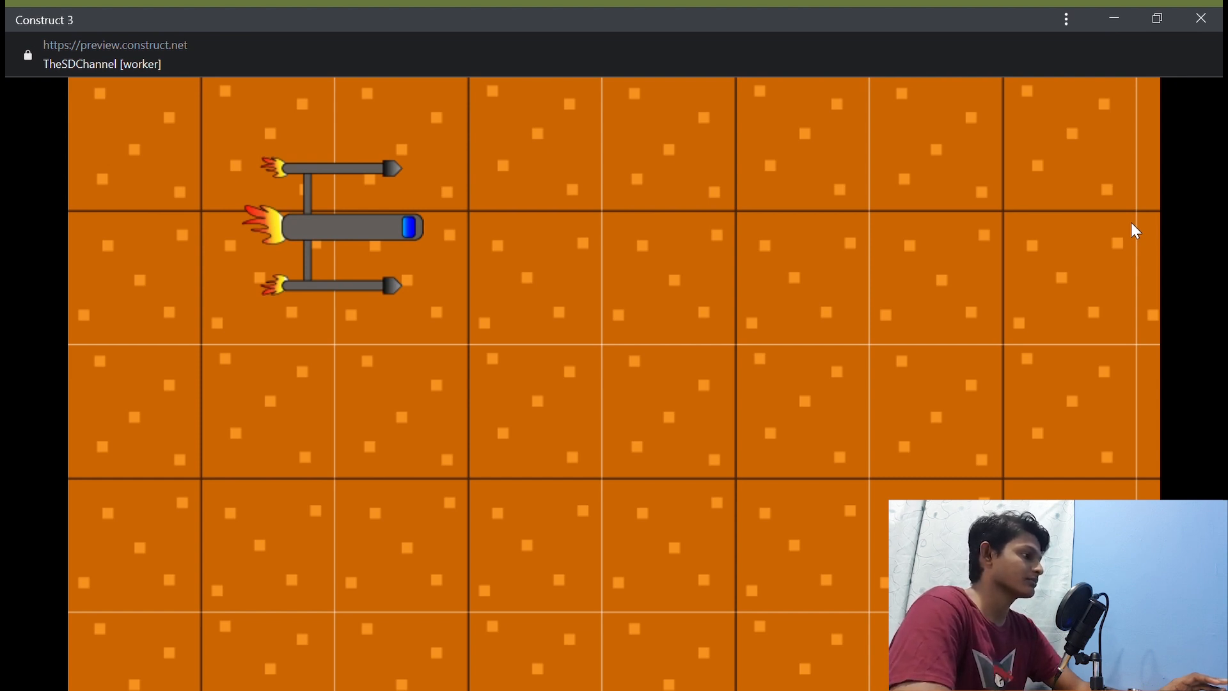
key("Right")
key("Down")
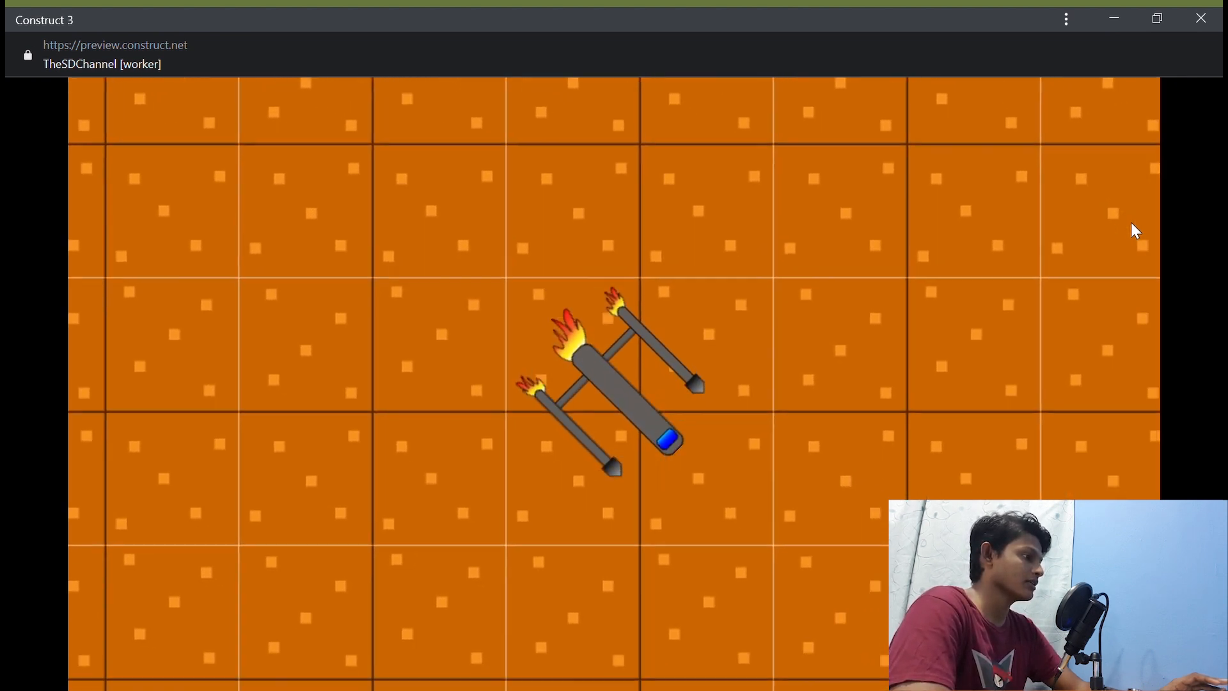
key("Up")
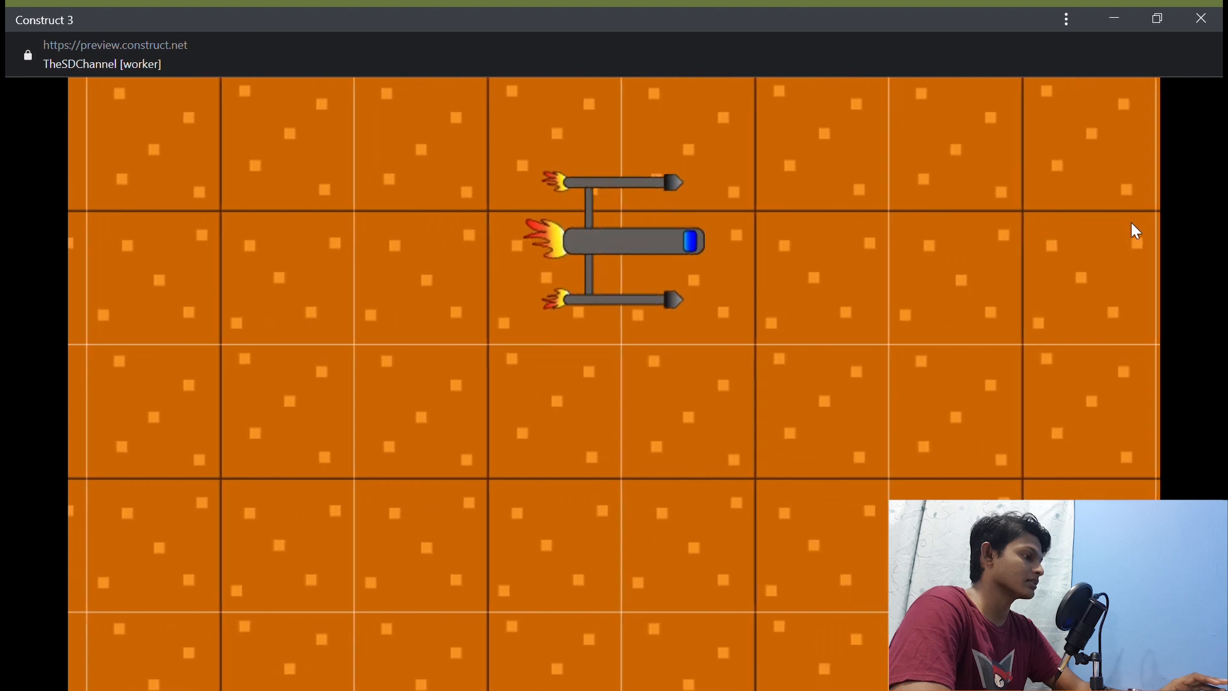
key("Down")
key("Left")
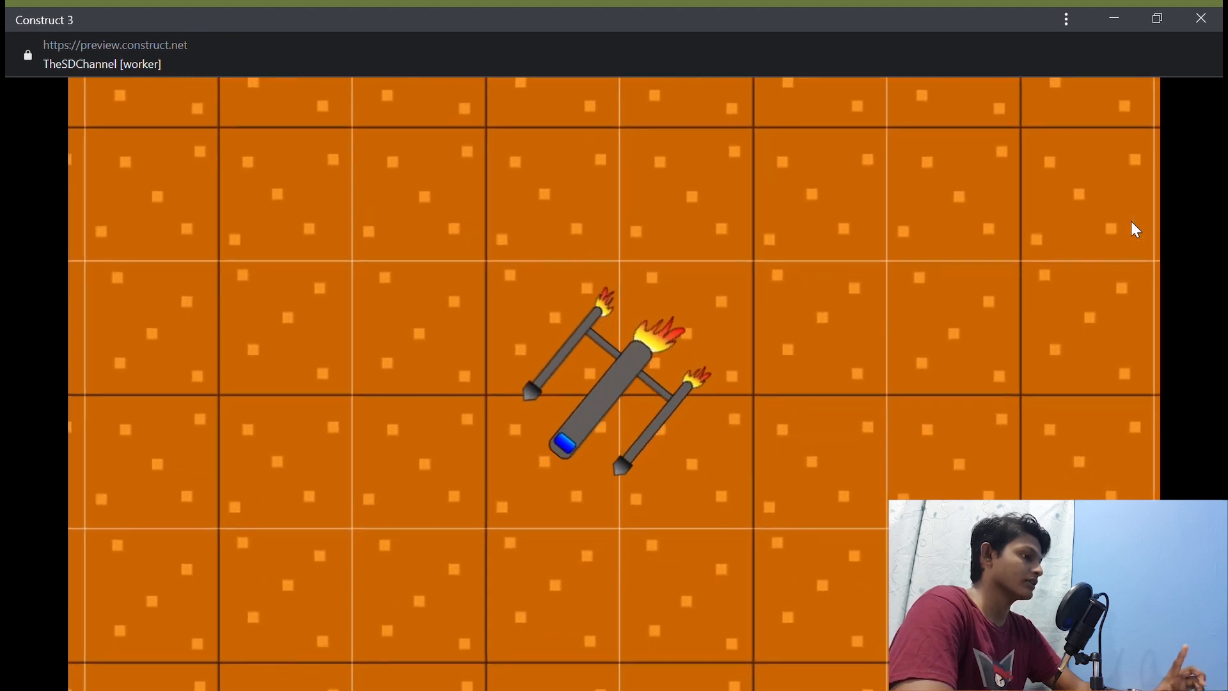
key("Left")
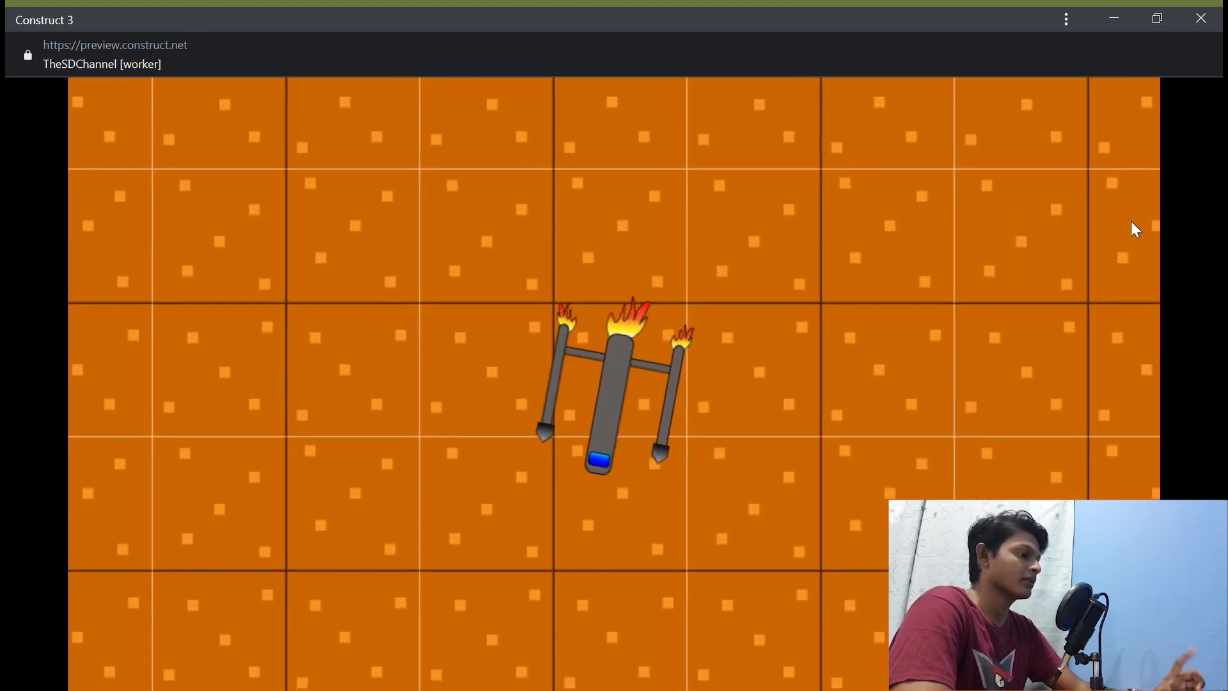
key("Left")
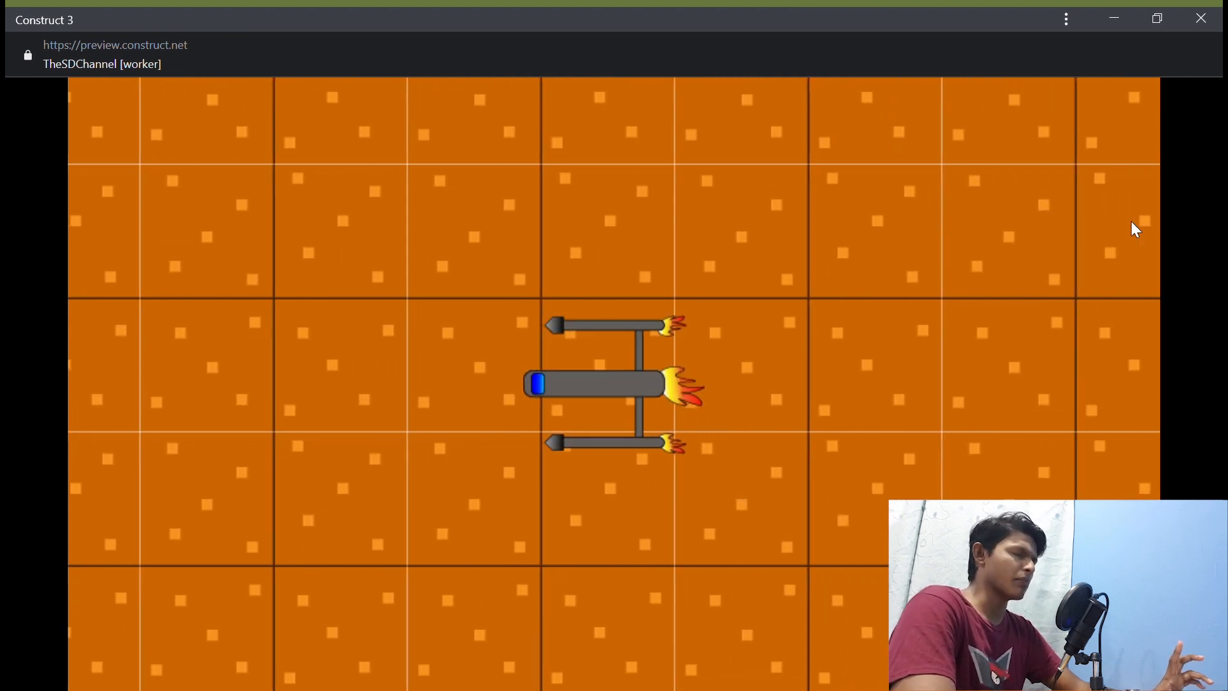
key("Right")
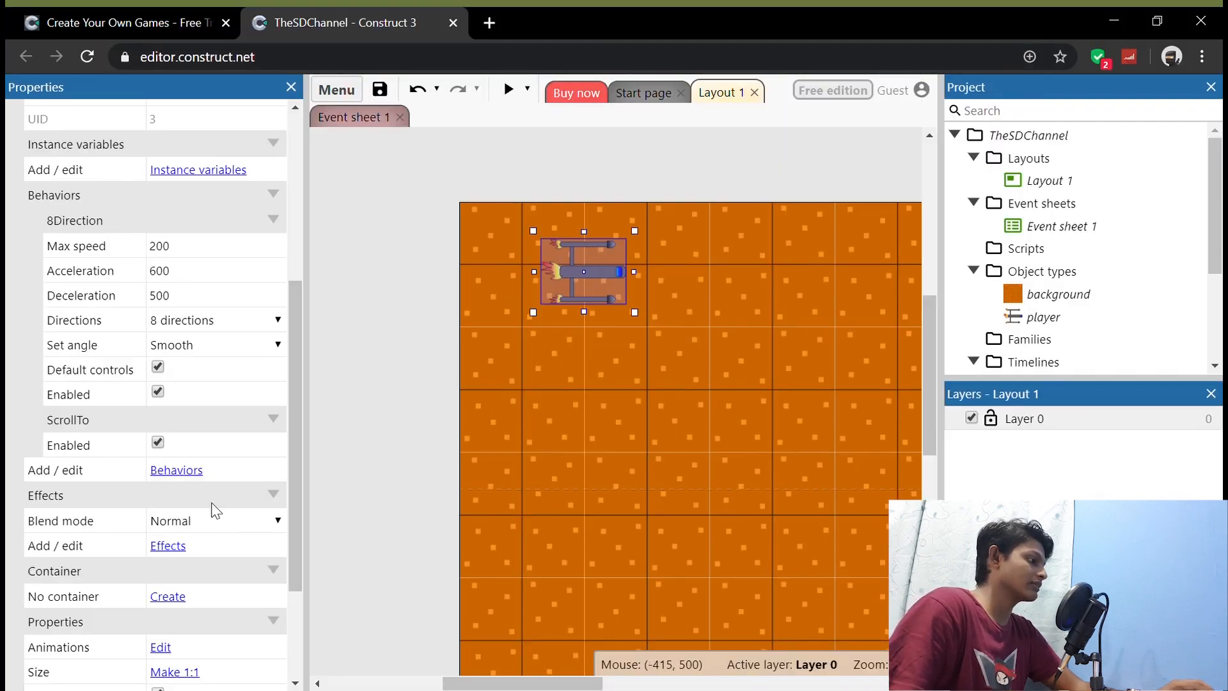
Step: Add the Bound to layout behavior to the player sprite to keep it inside the layout
left_click(177, 471)
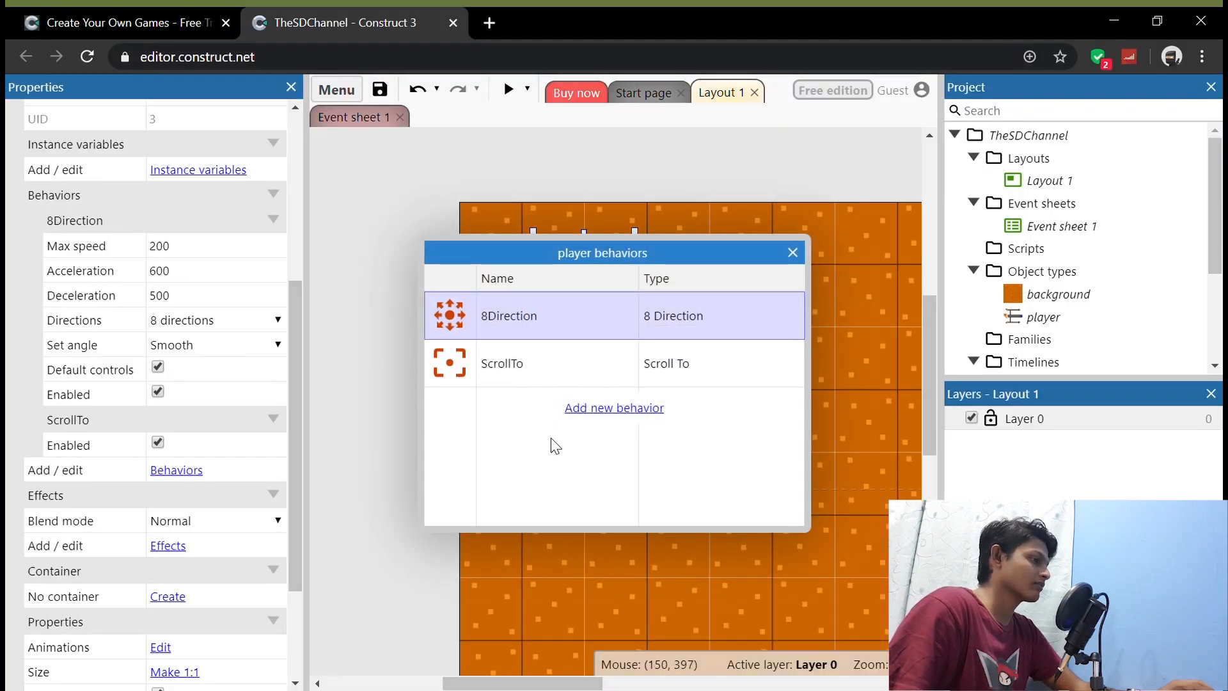
left_click(595, 410)
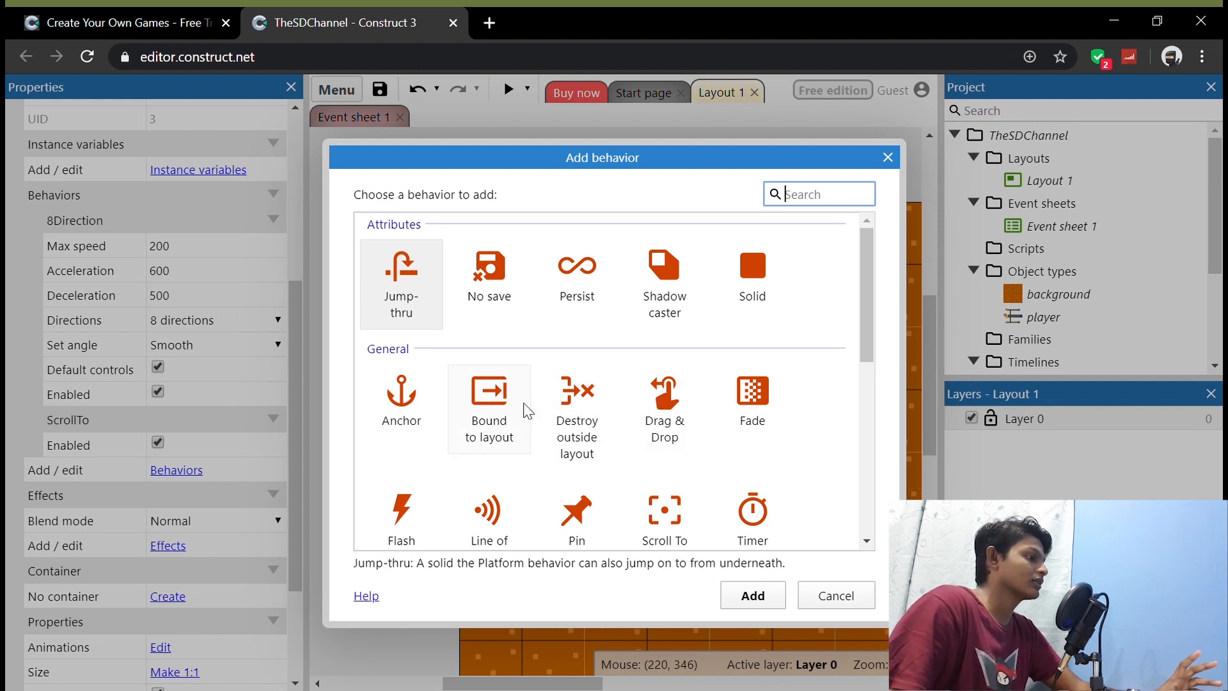
left_click(504, 406)
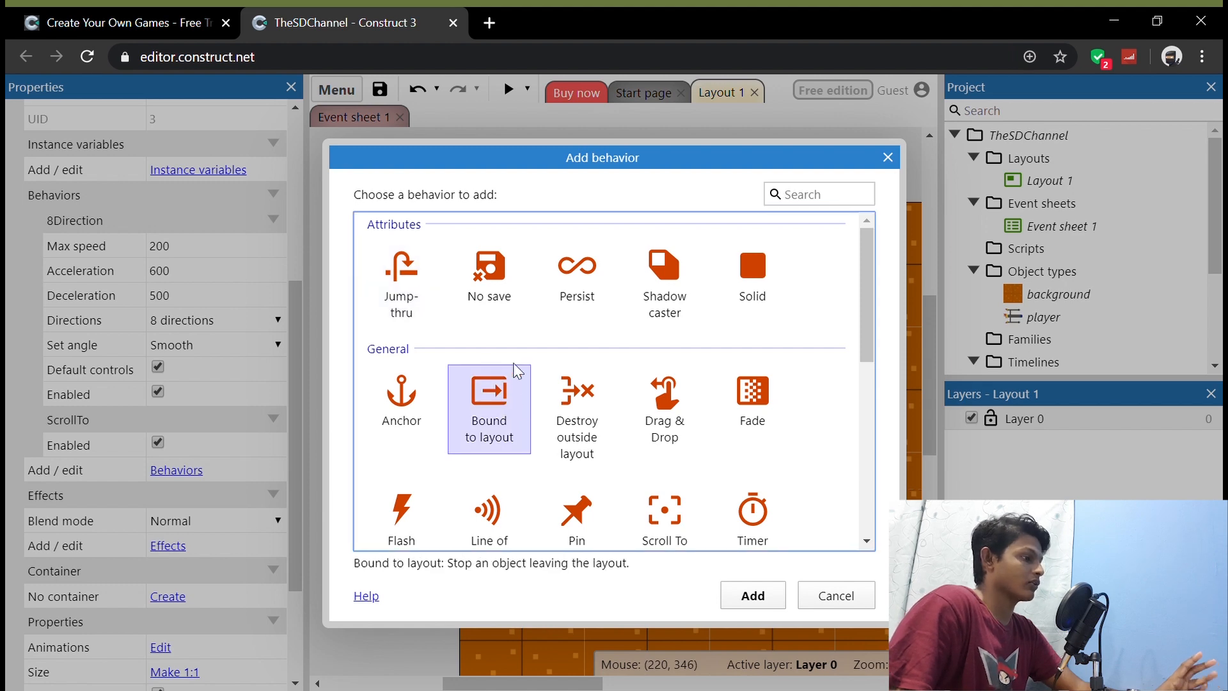
left_click(753, 596)
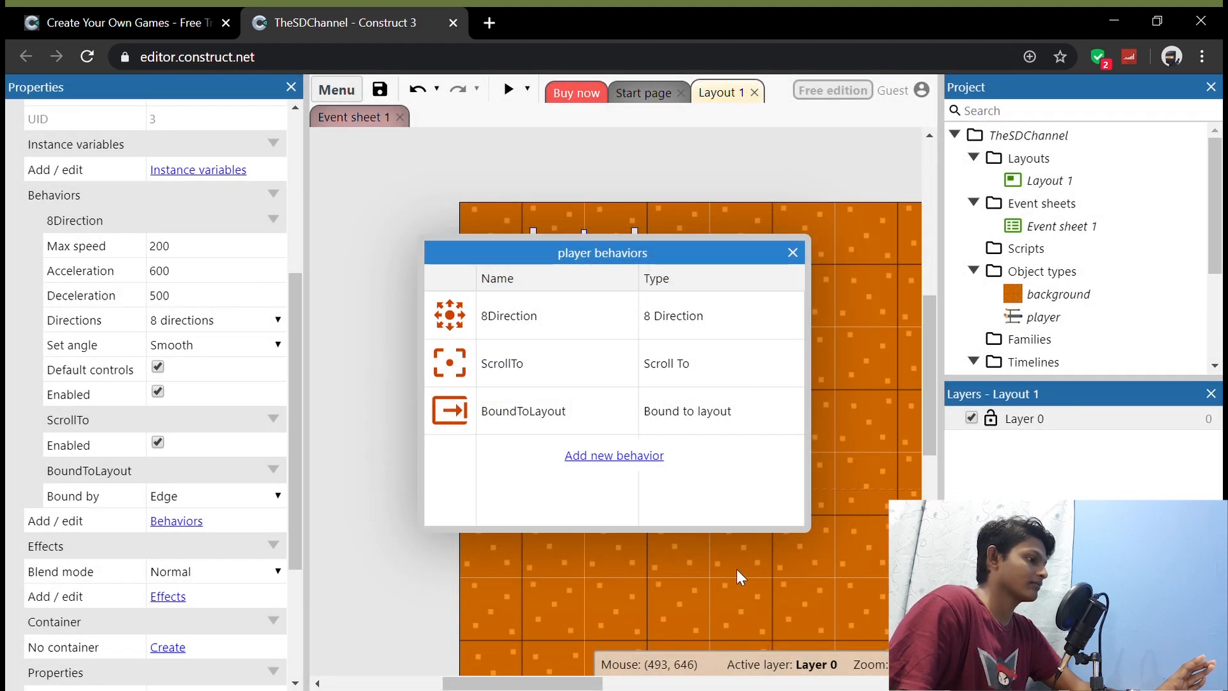
left_click(794, 253)
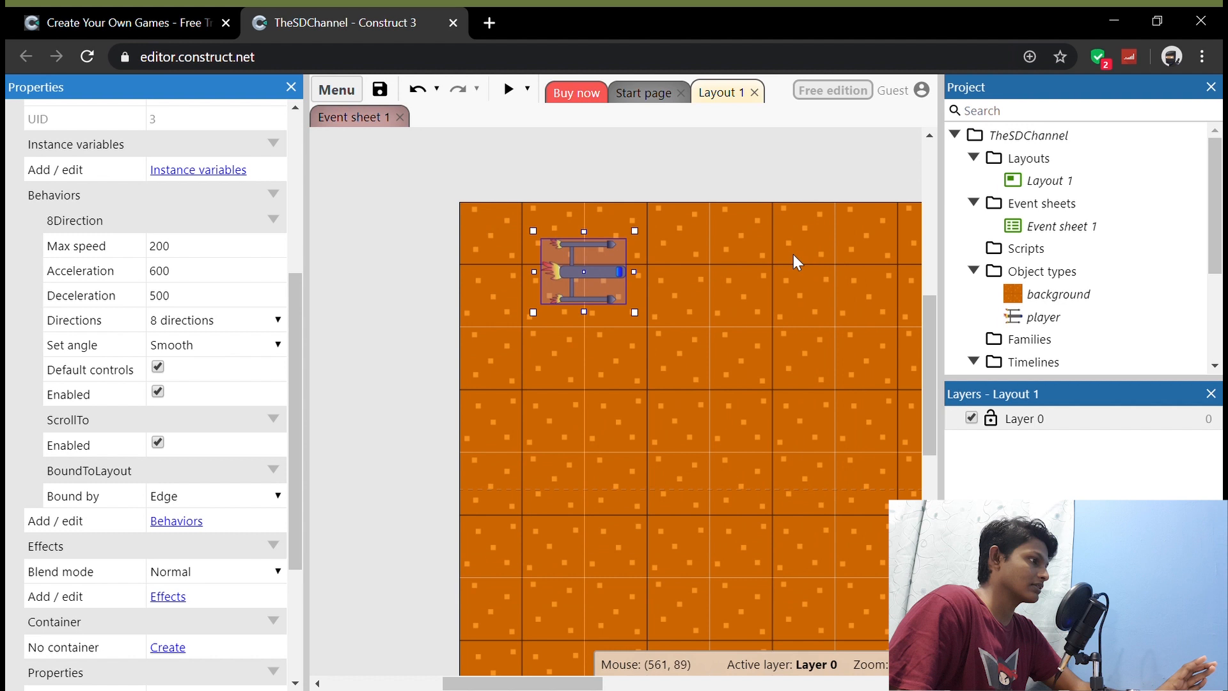
Step: Preview the game and steer the player ship against the layout edges to test the bounds and the view following
left_click(510, 90)
key("Right")
key("Down")
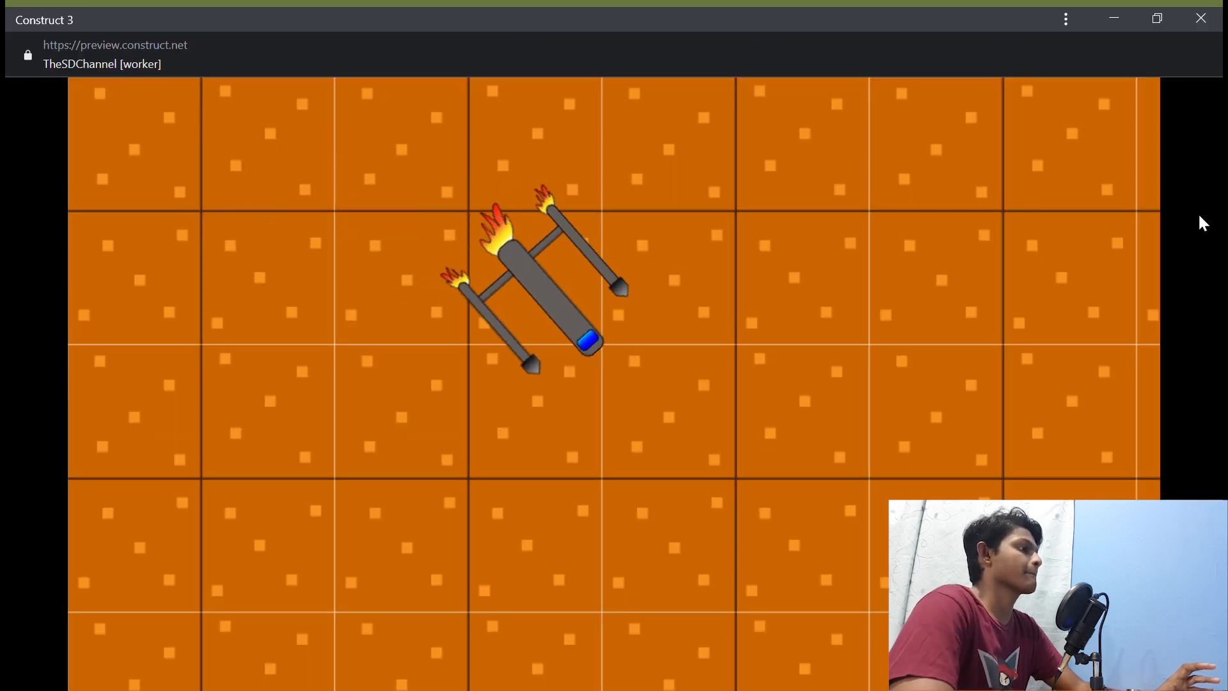
key("Left")
key("Right")
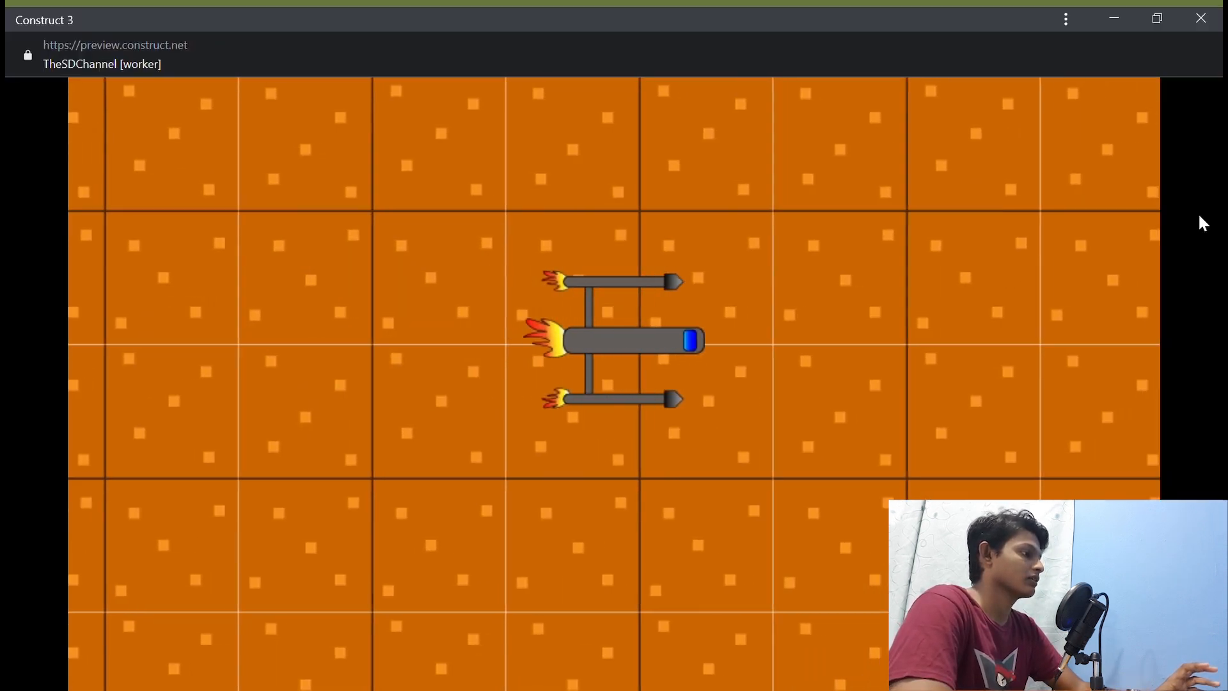
key("Up")
key("Left")
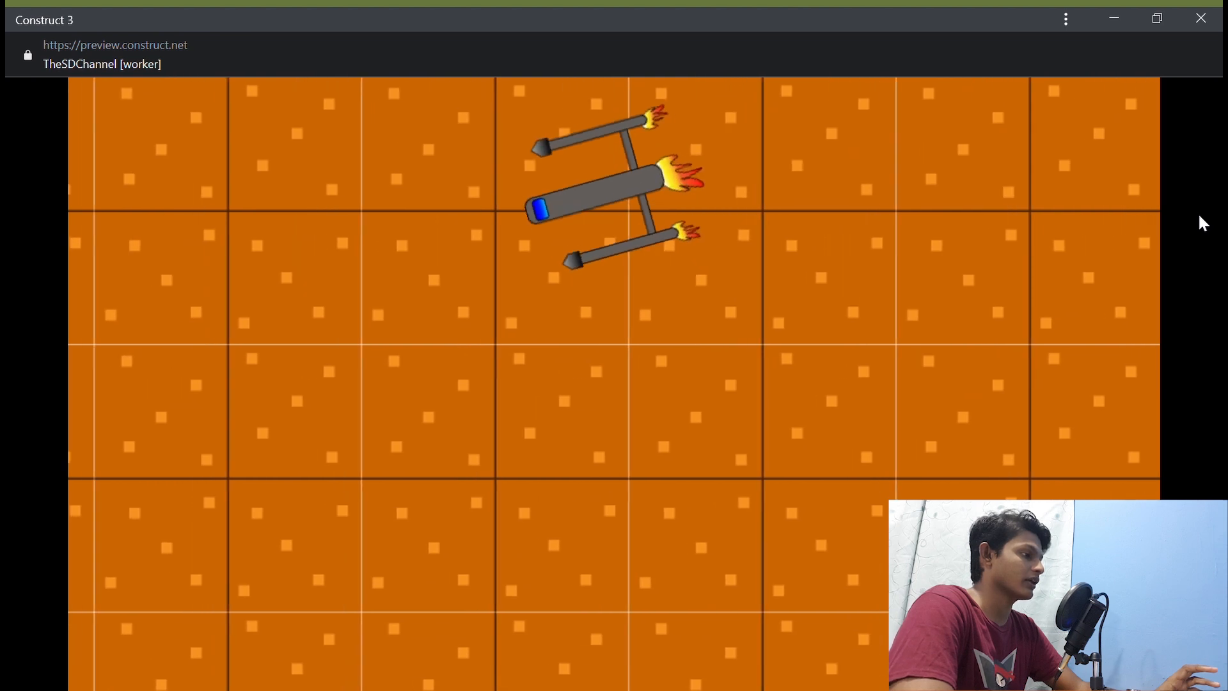
key("Up")
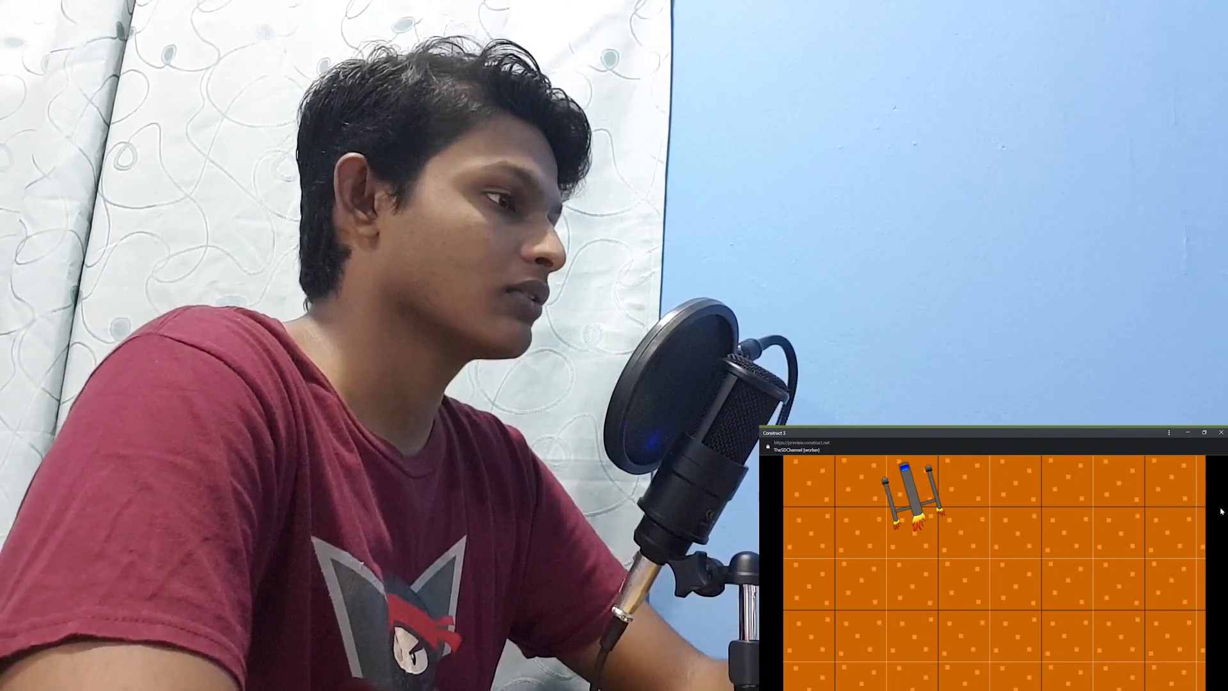
key("Left")
key("Down")
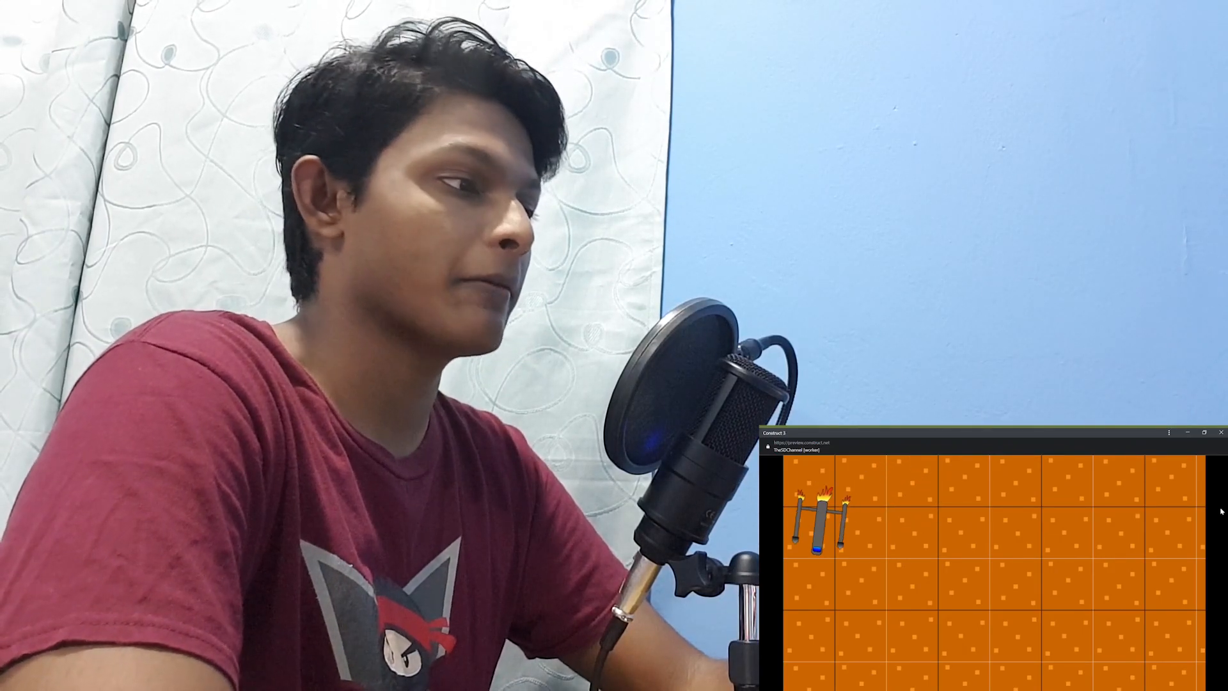
key("Right")
key("Left")
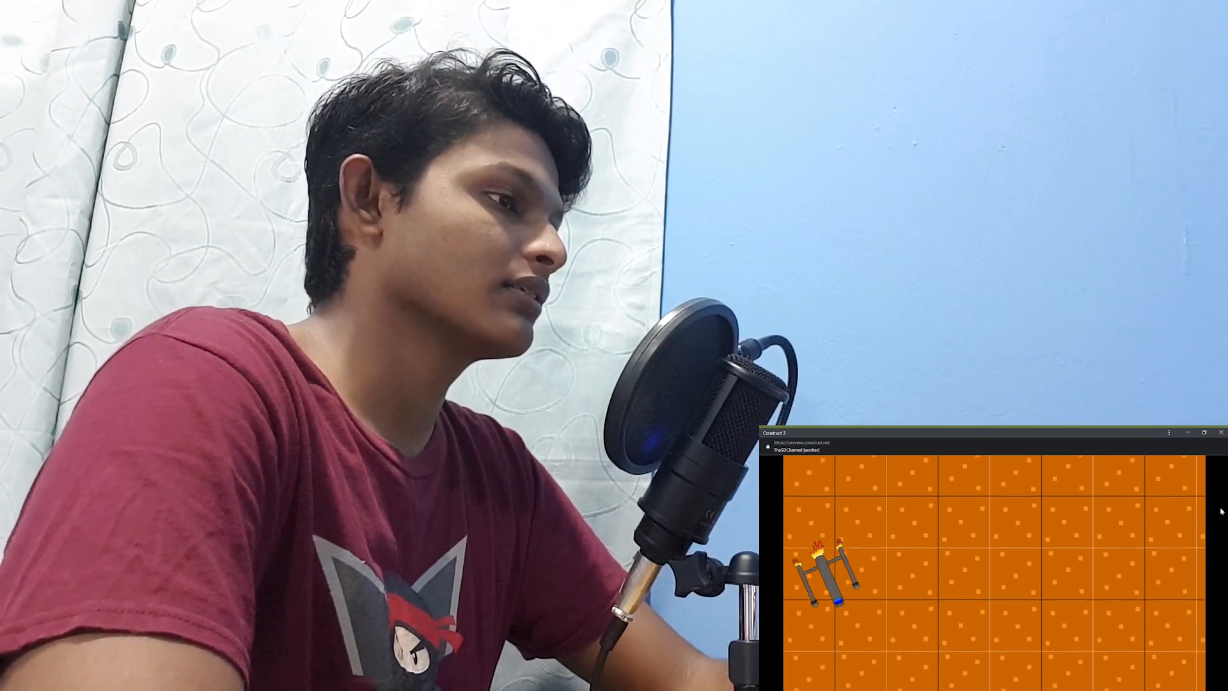
key("Left")
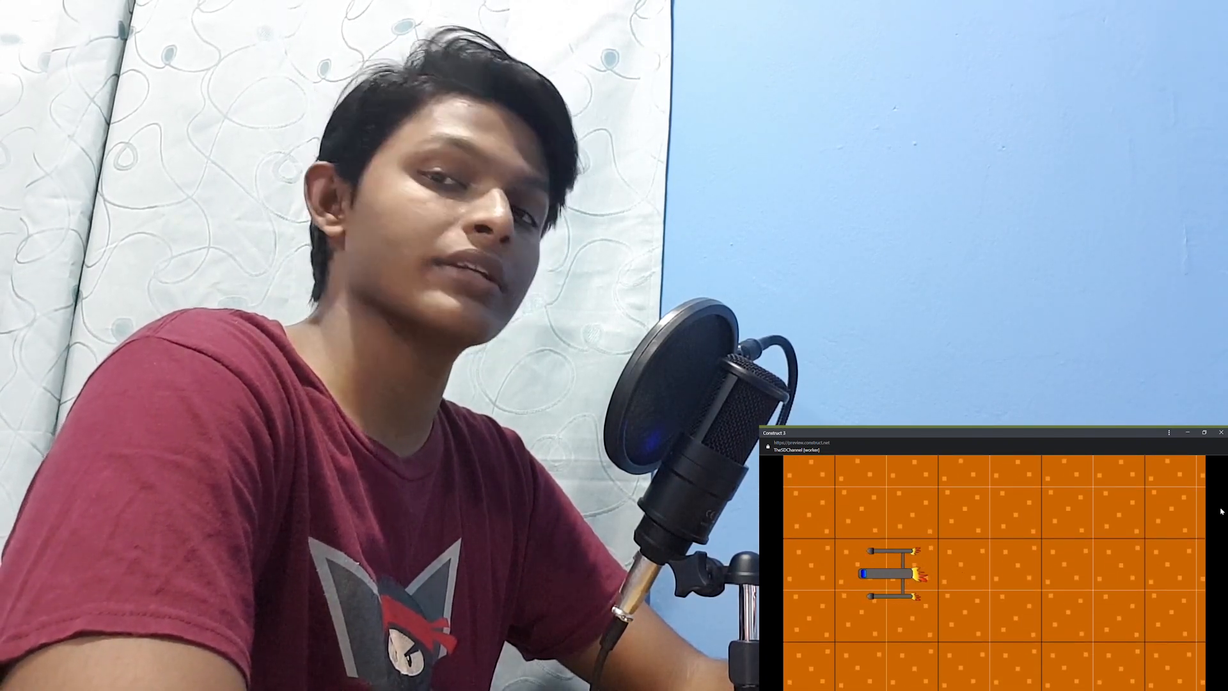
key("Right")
key("Down")
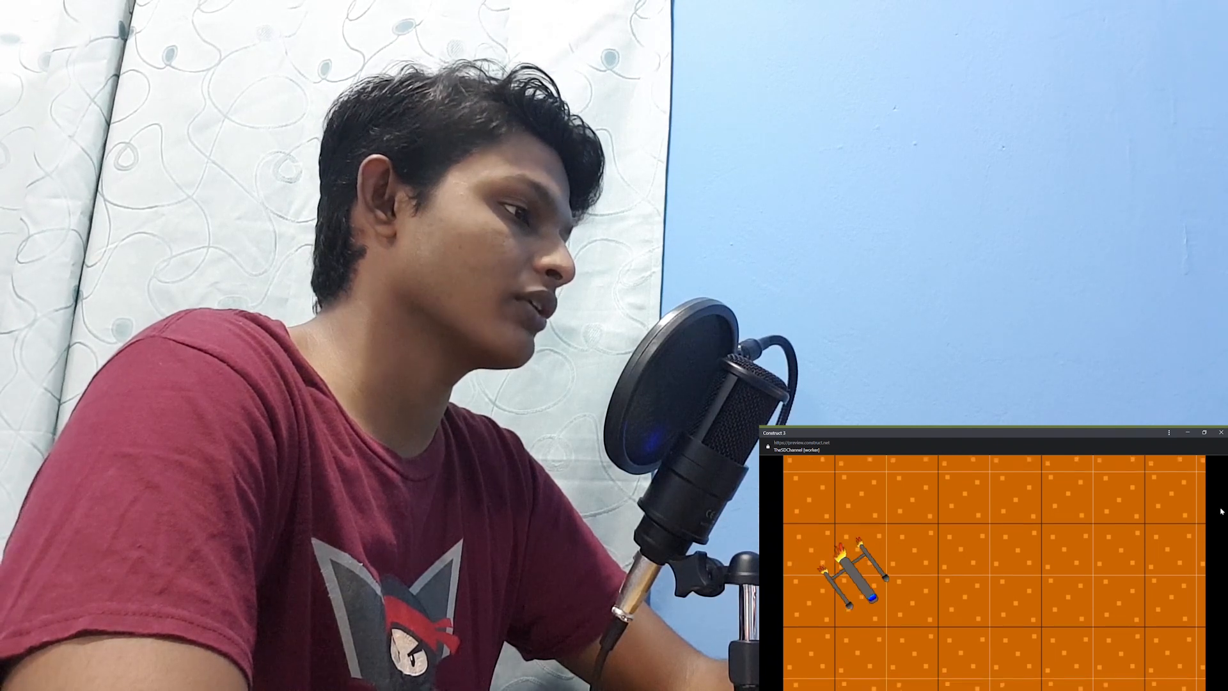
key("Left")
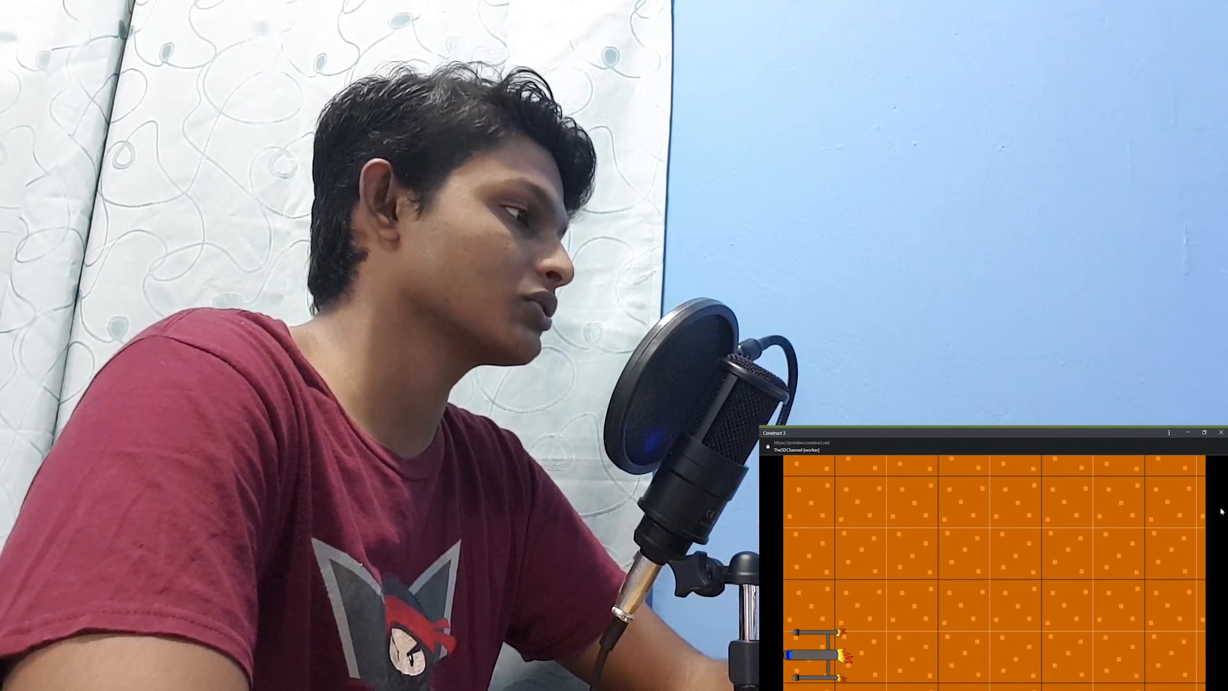
key("Up")
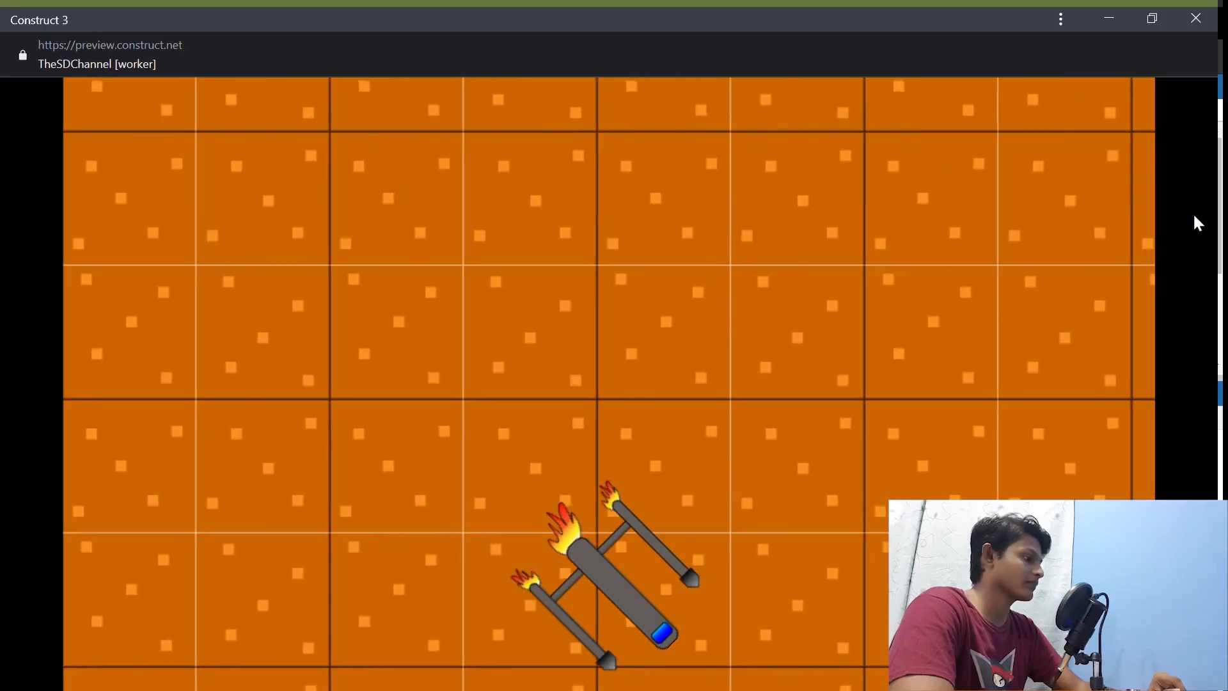
key("Up")
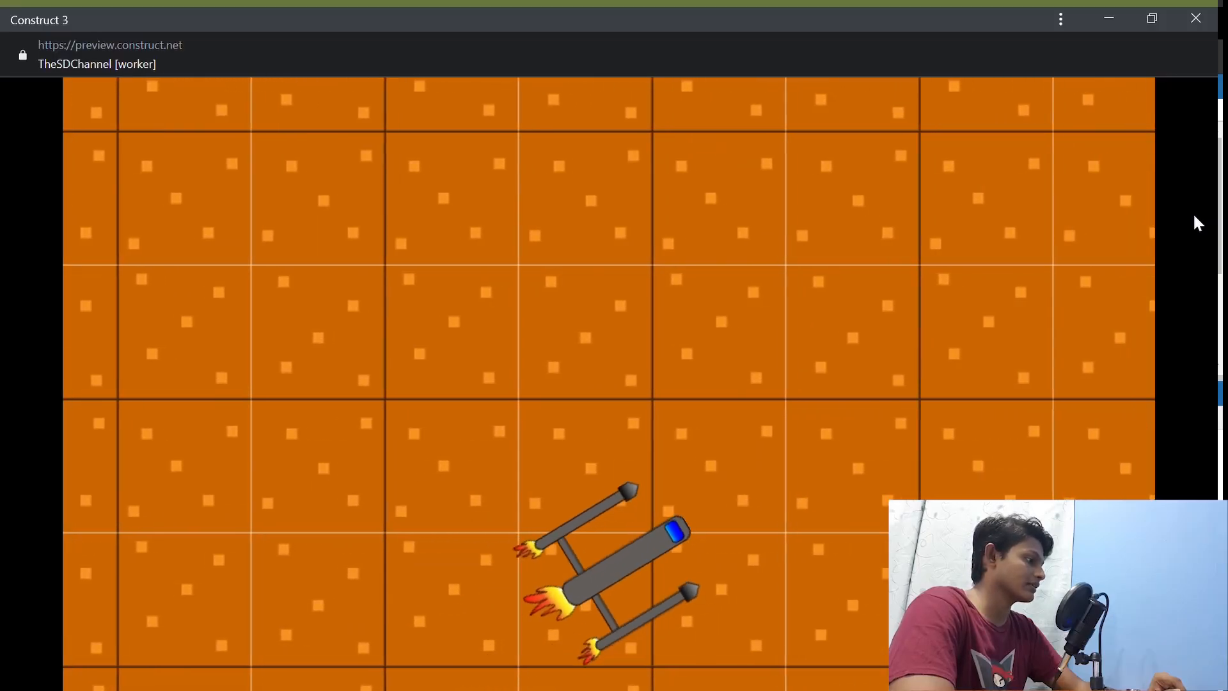
key("Left")
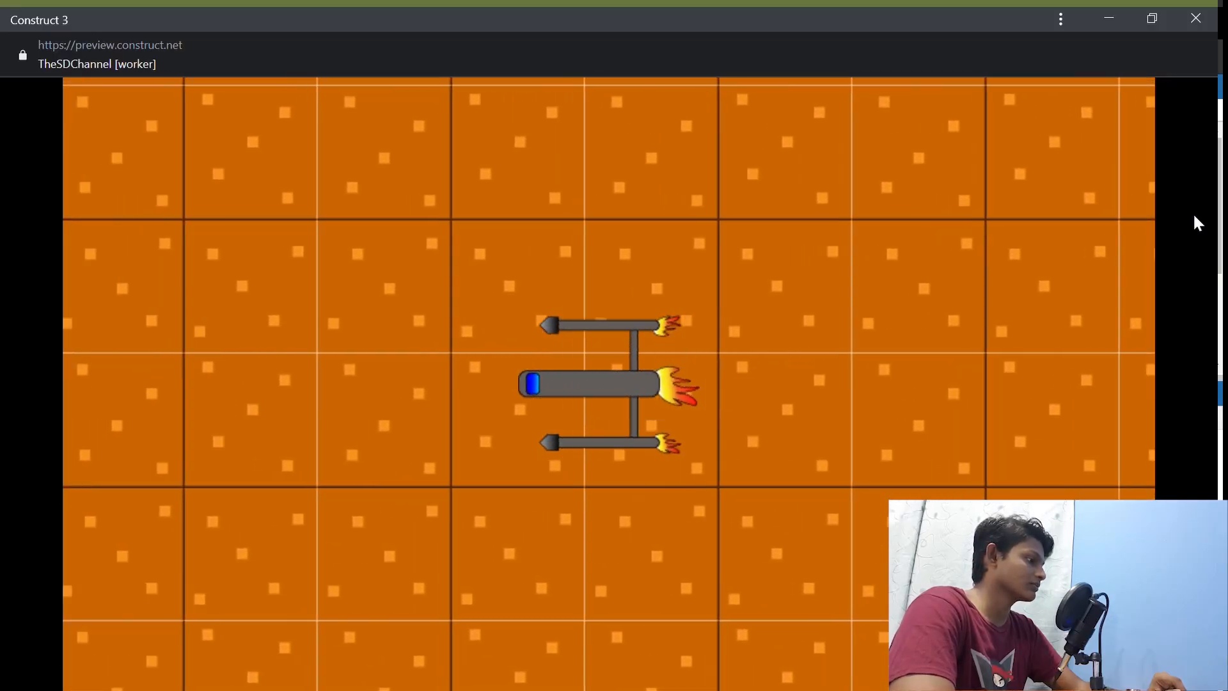
key("Down")
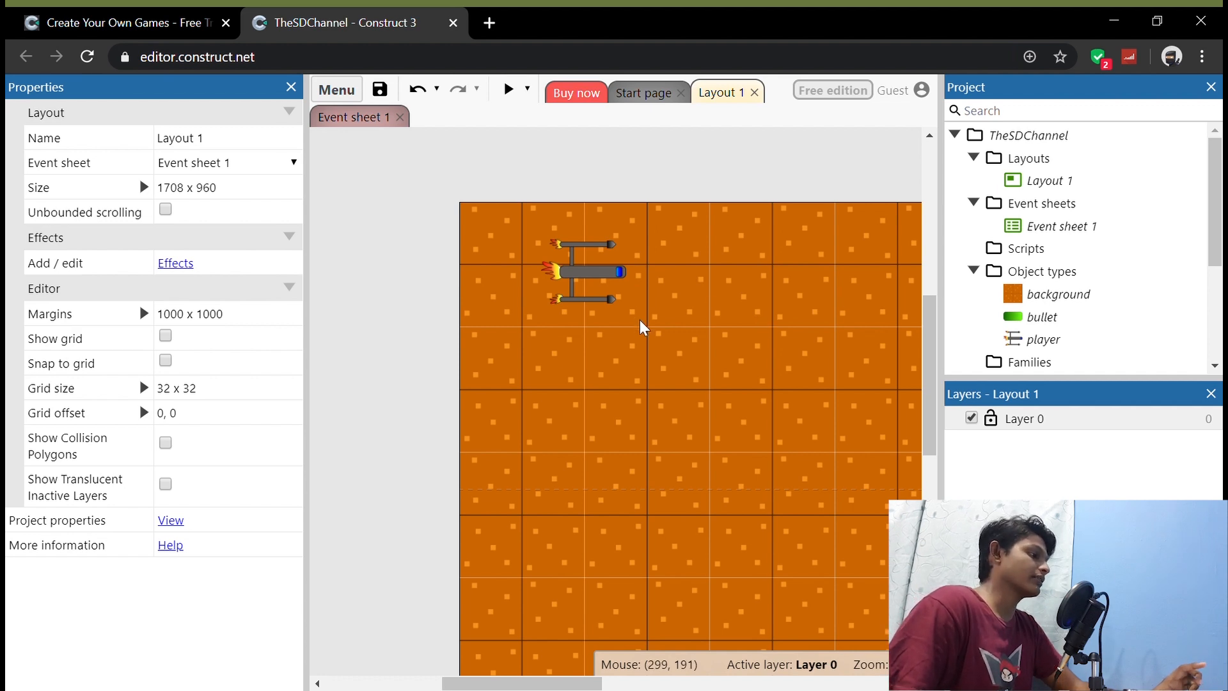
Step: Add a Mouse input object to the project from the Layout 1 canvas
double_click(604, 413)
scroll(615, 404, "down", 6)
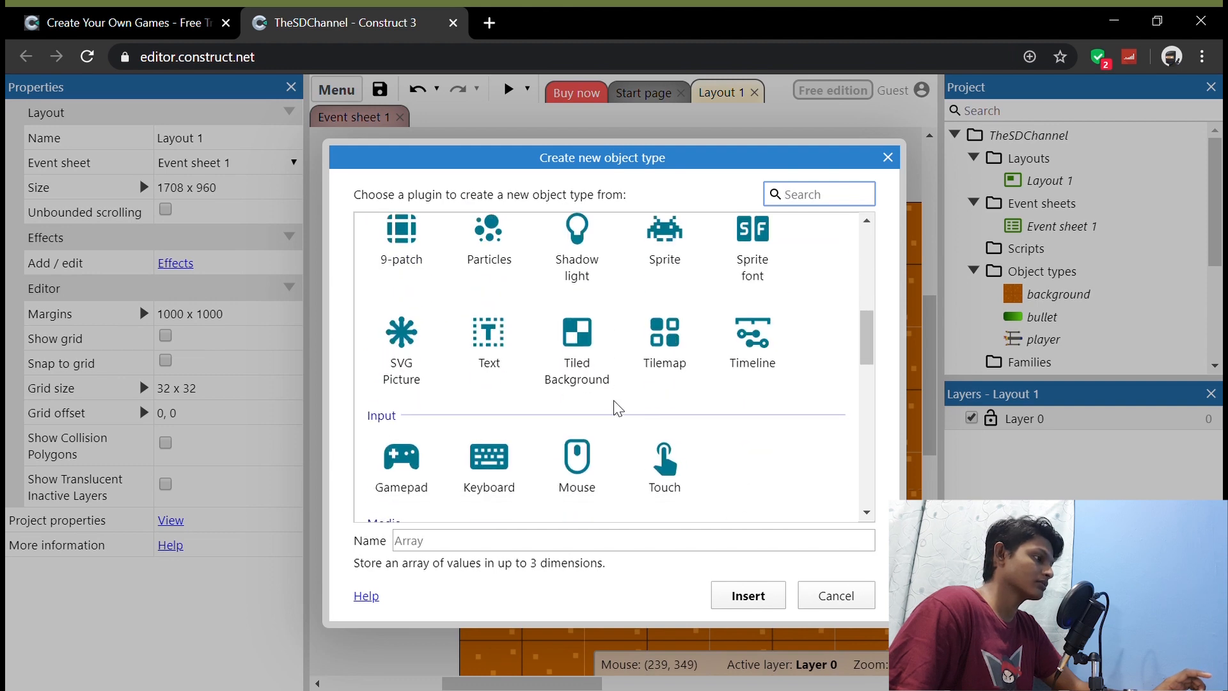
left_click(588, 470)
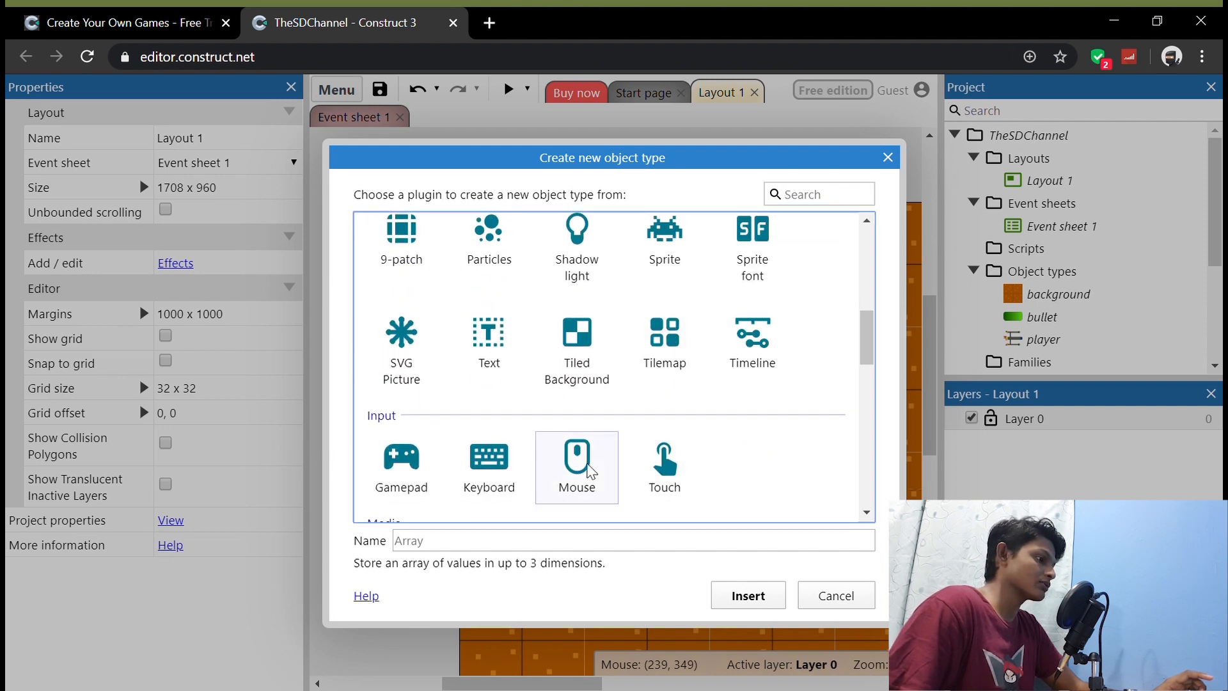
left_click(747, 595)
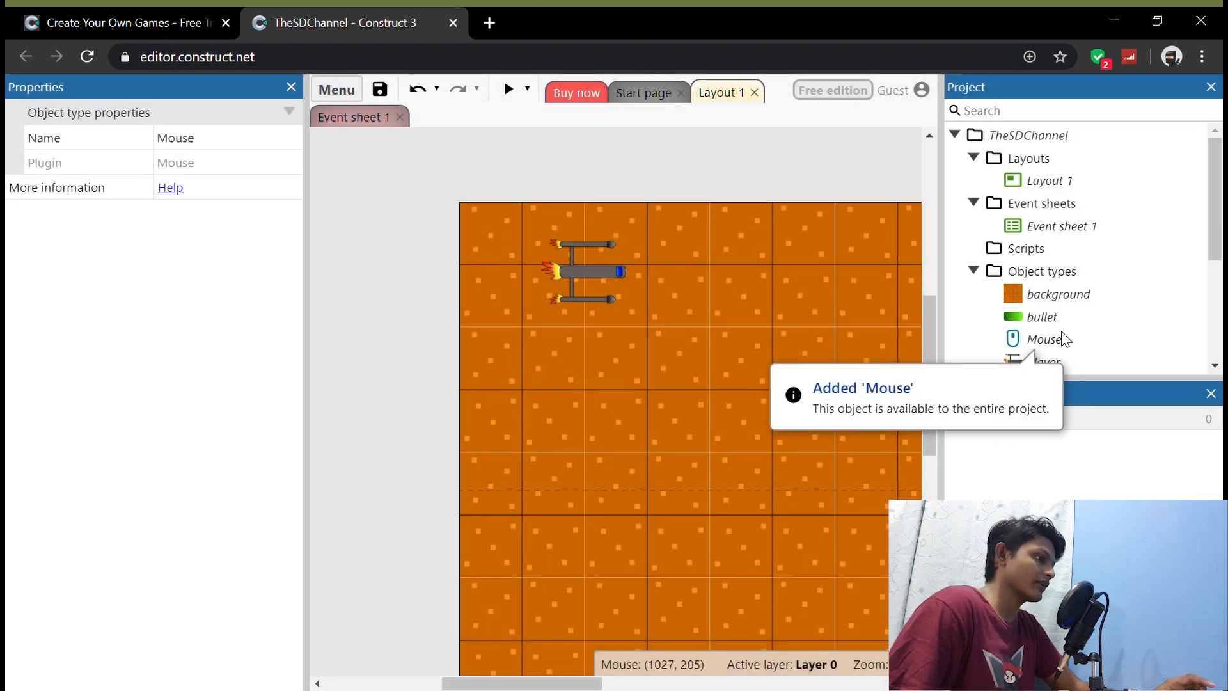
left_click(691, 378)
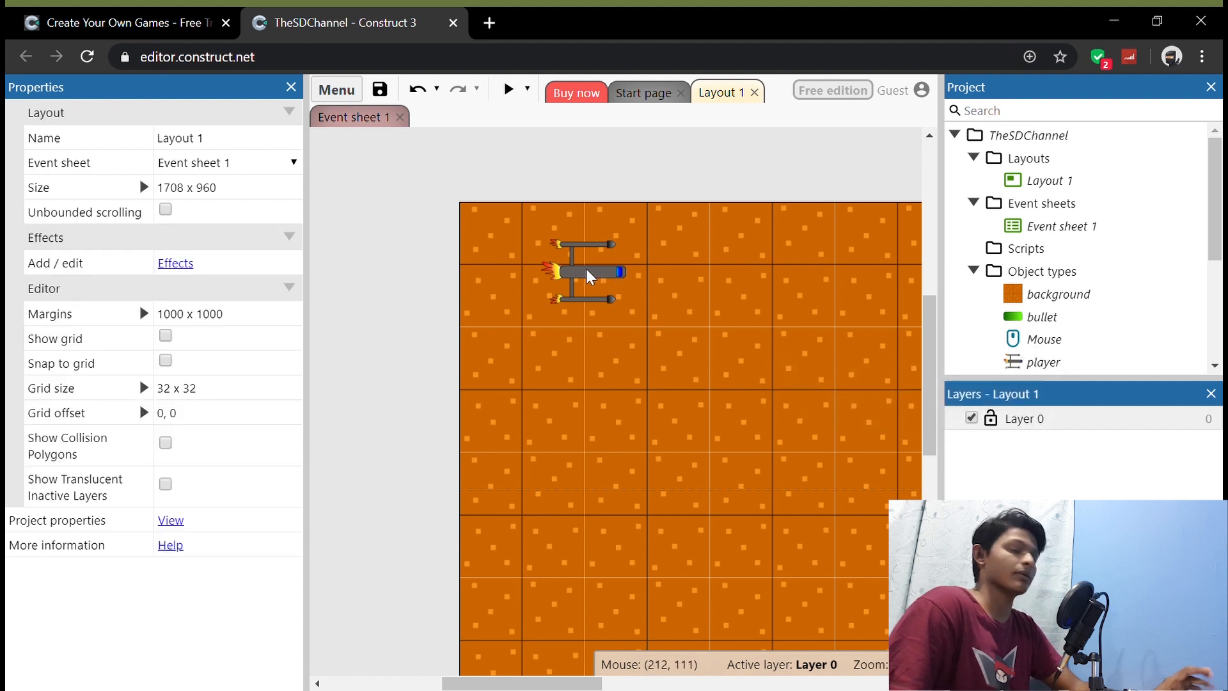
Step: Create a new event in Event sheet 1 with the System condition Every tick
left_click(586, 269)
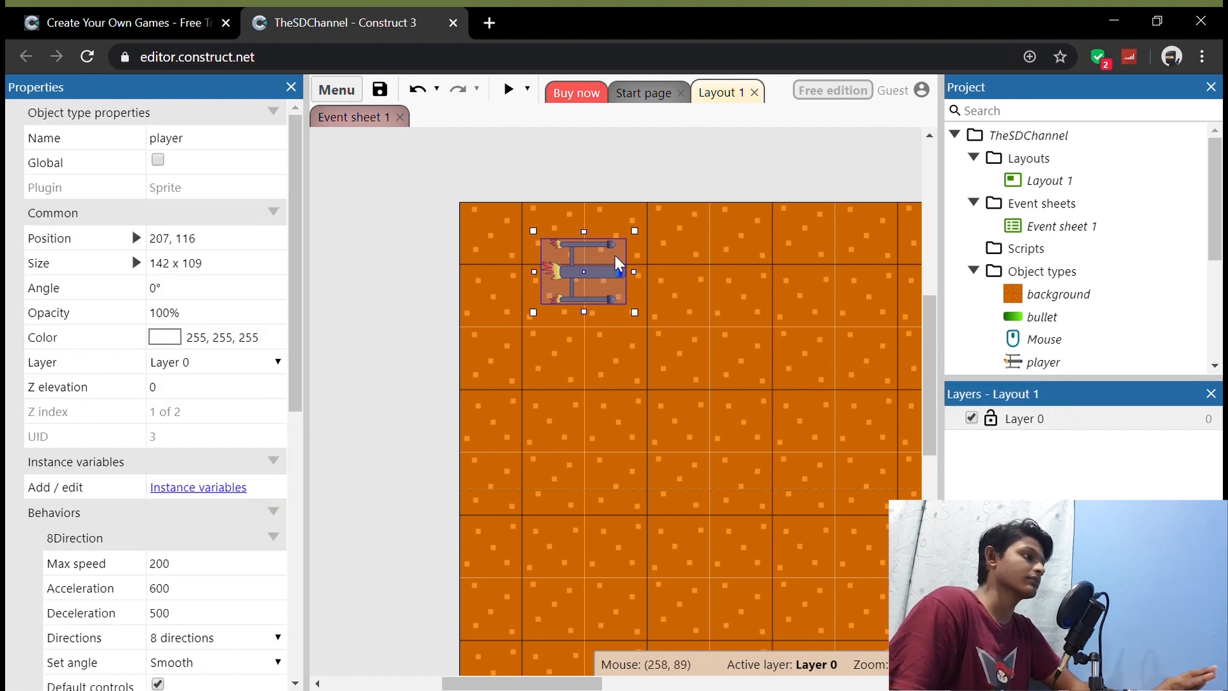
left_click(365, 121)
left_click(379, 175)
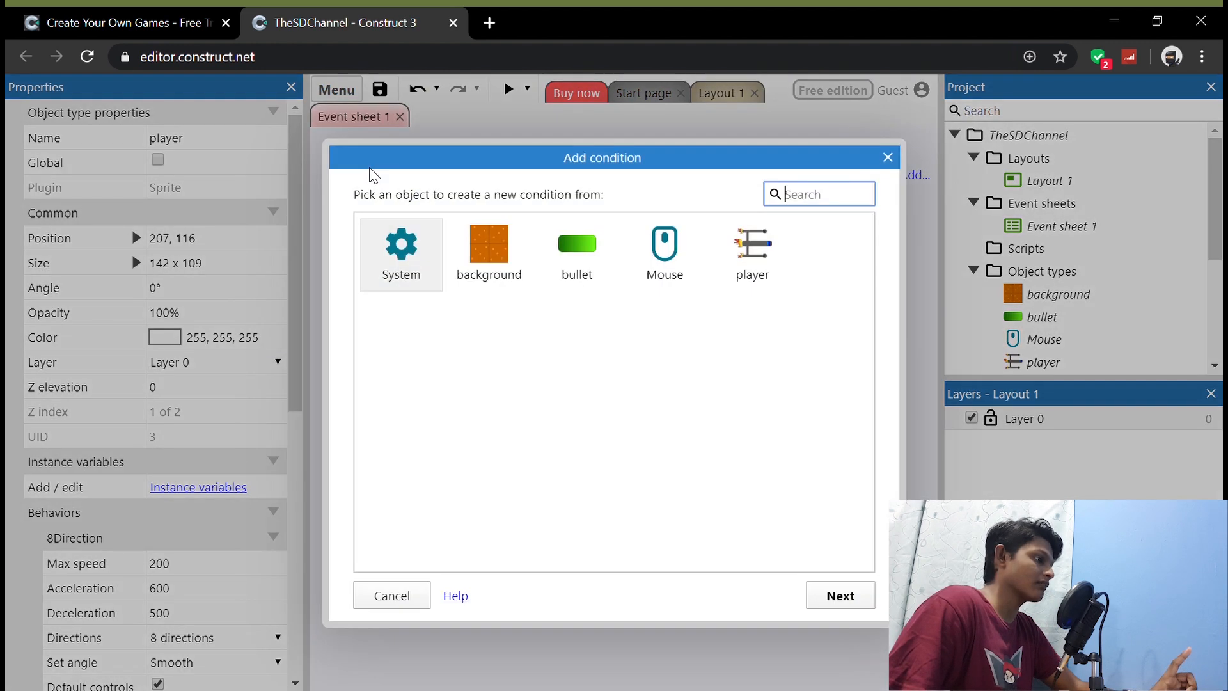
left_click(417, 258)
double_click(411, 256)
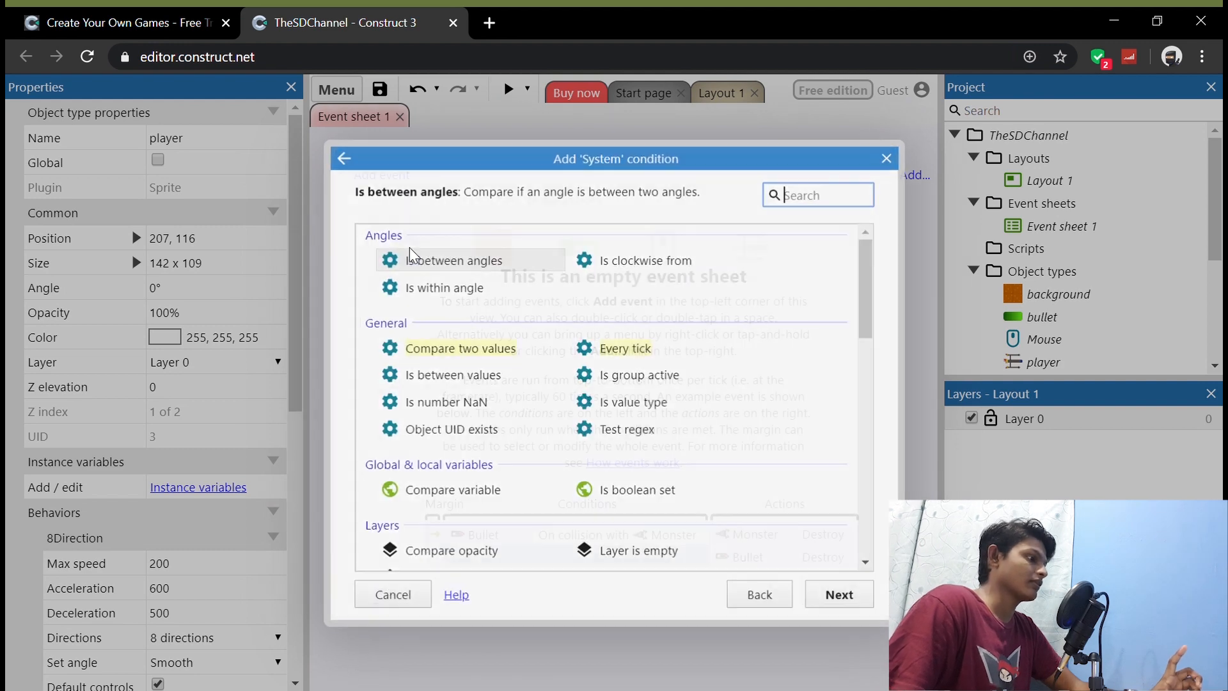
left_click(640, 347)
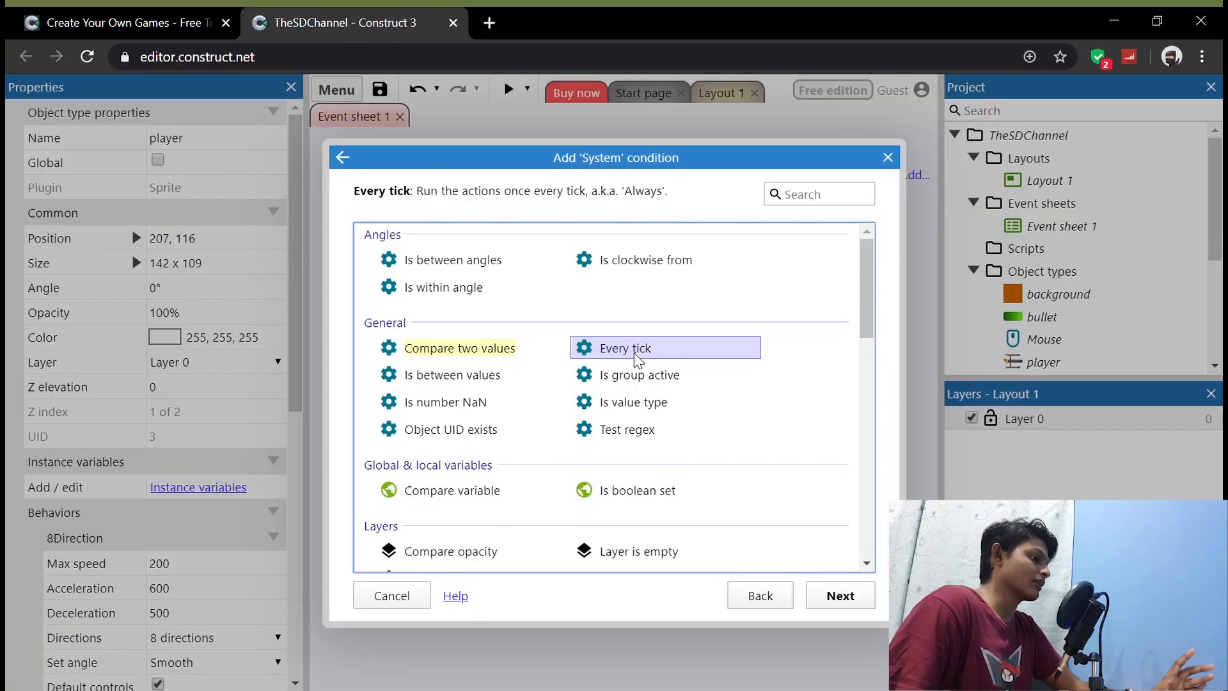
left_click(840, 596)
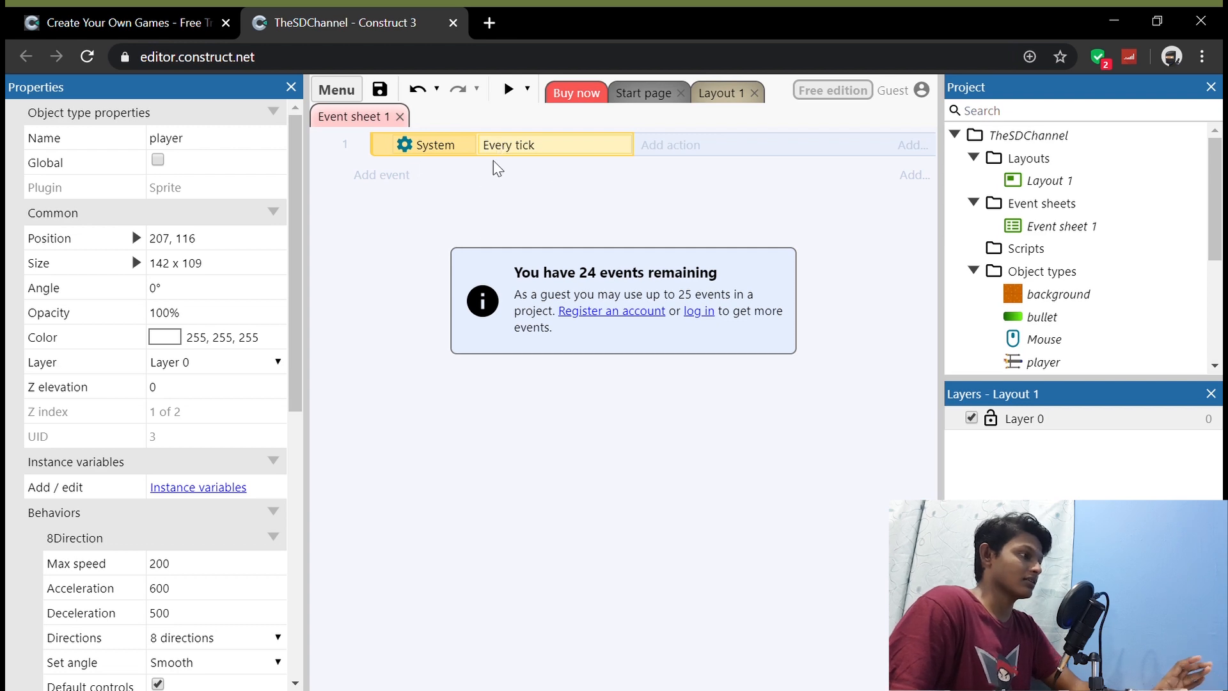
Step: Give the Every tick event a player action, Set angle toward position, with X as Mouse.X
left_click(681, 153)
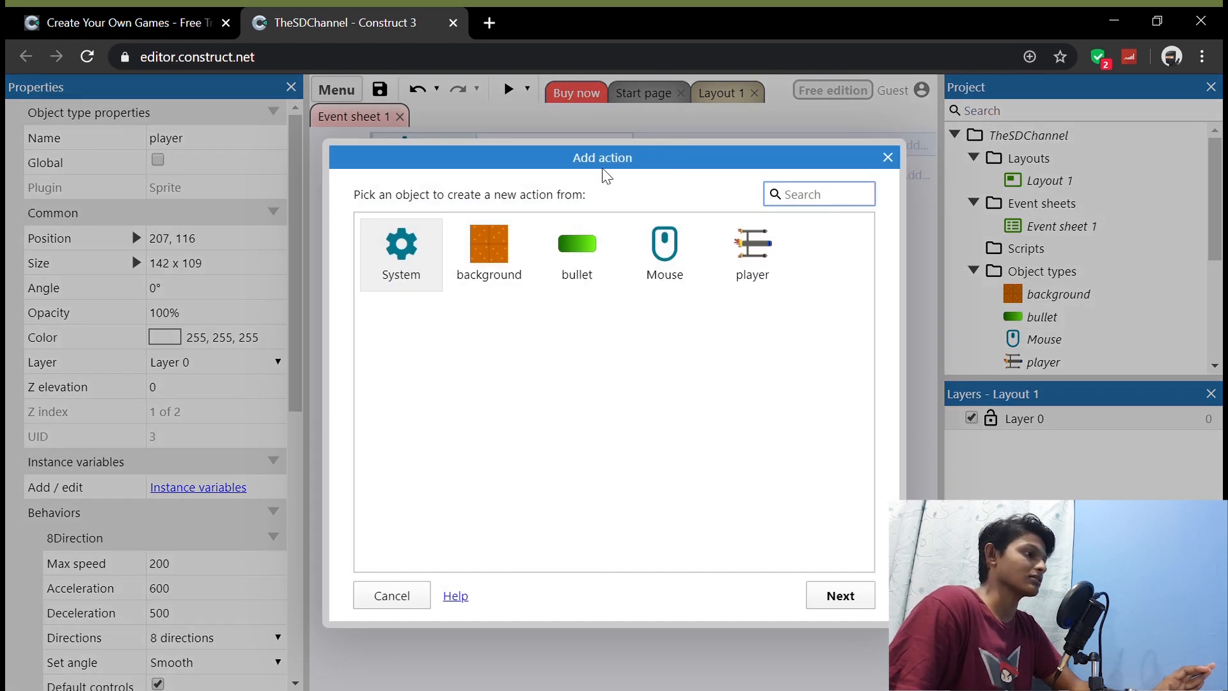
double_click(762, 249)
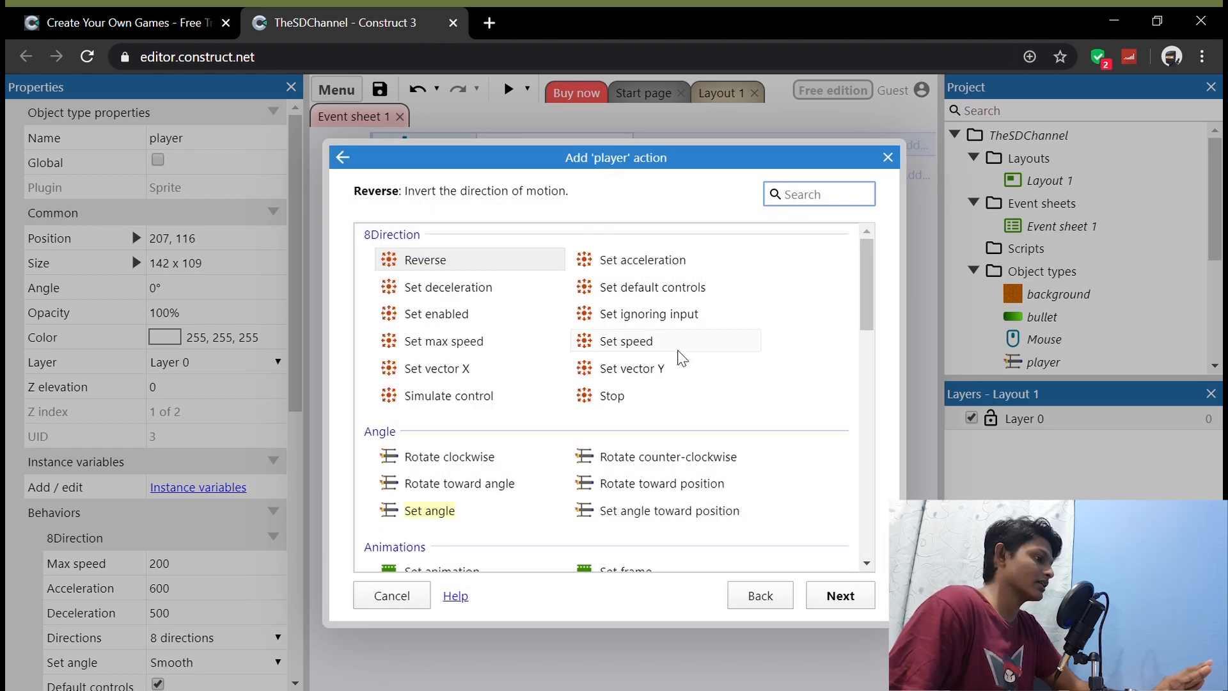
scroll(682, 359, "down", 2)
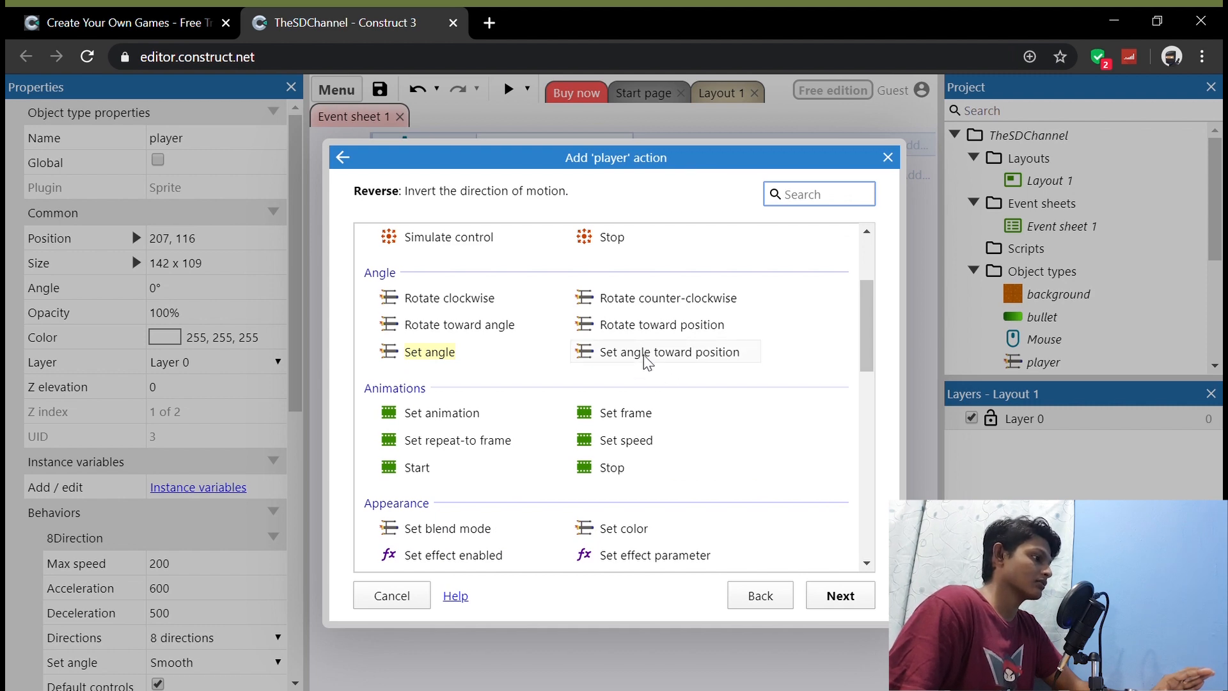
double_click(687, 355)
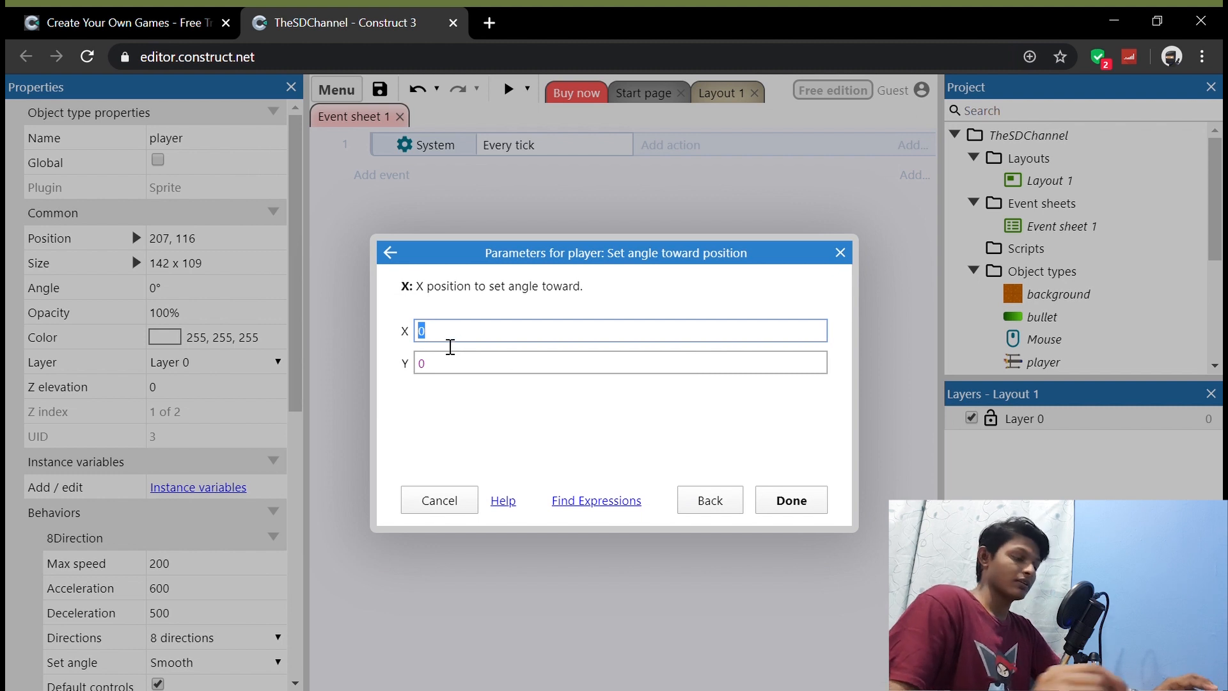
type("mou")
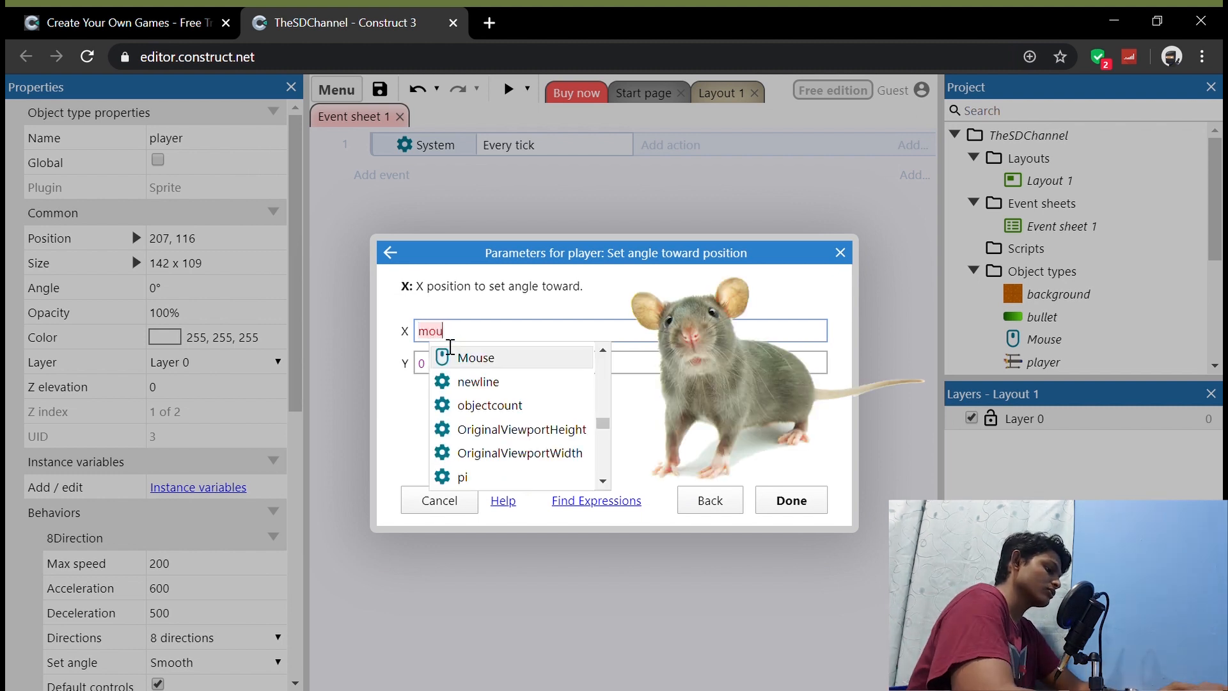
type("se.x")
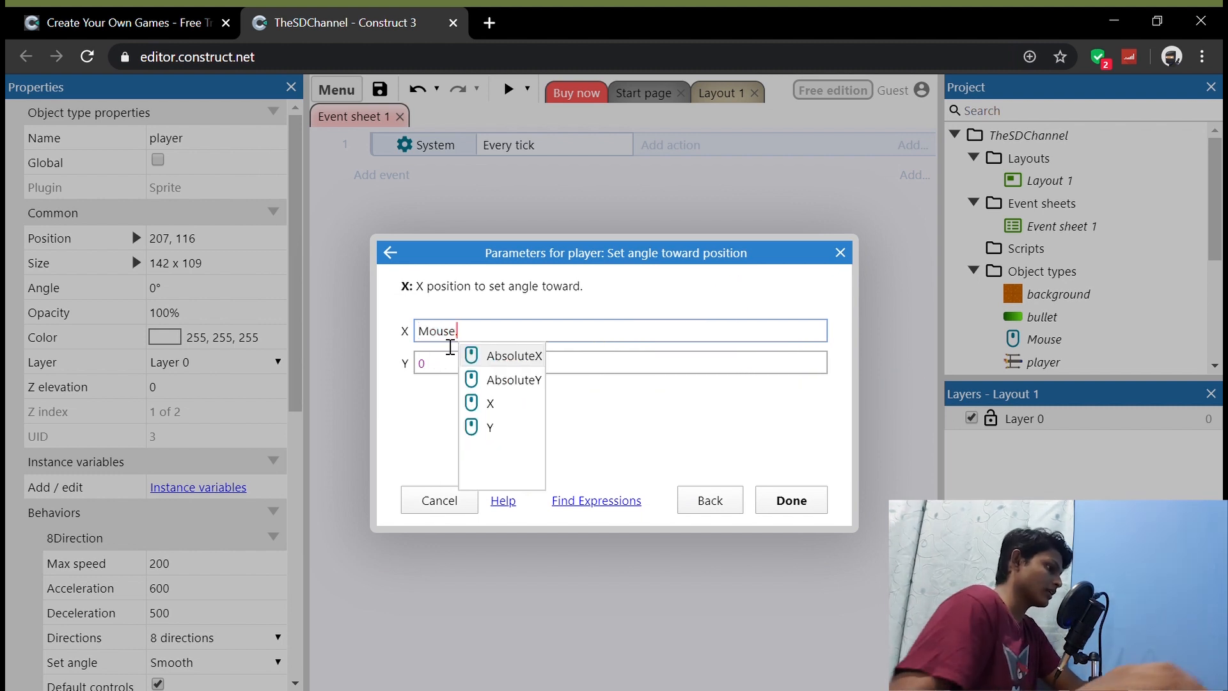
left_click(519, 410)
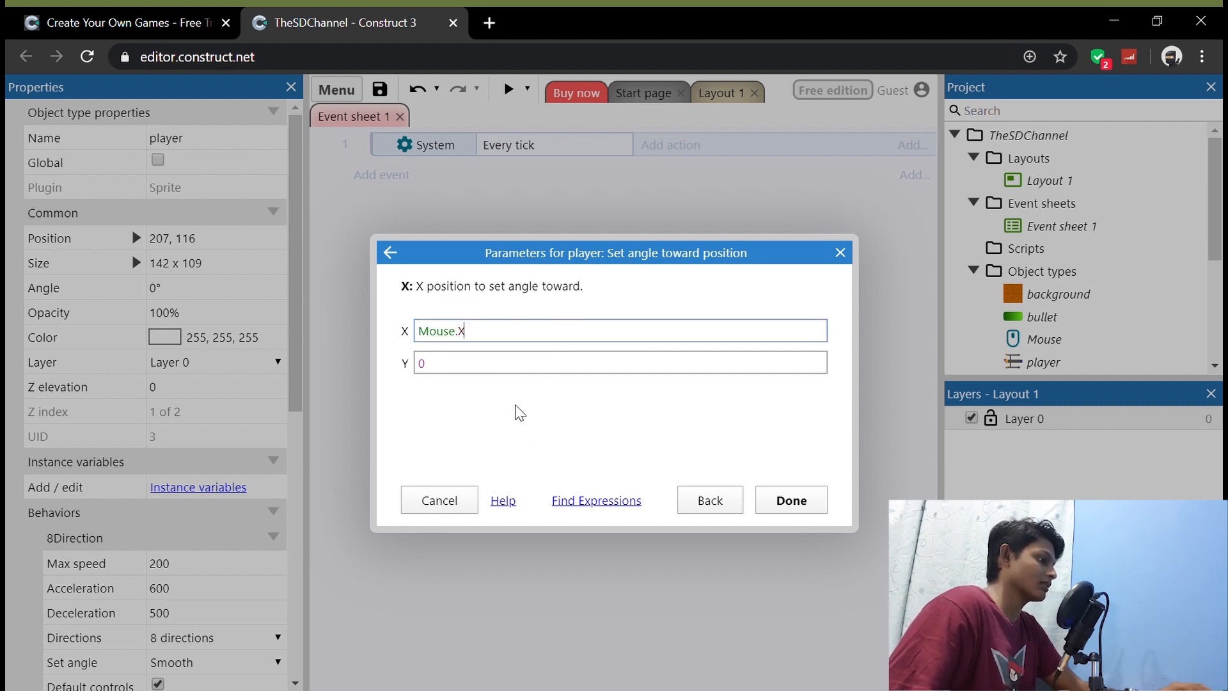
Step: Set the Y position of the player's angle action to Mouse.Y and finish the action
left_click(481, 374)
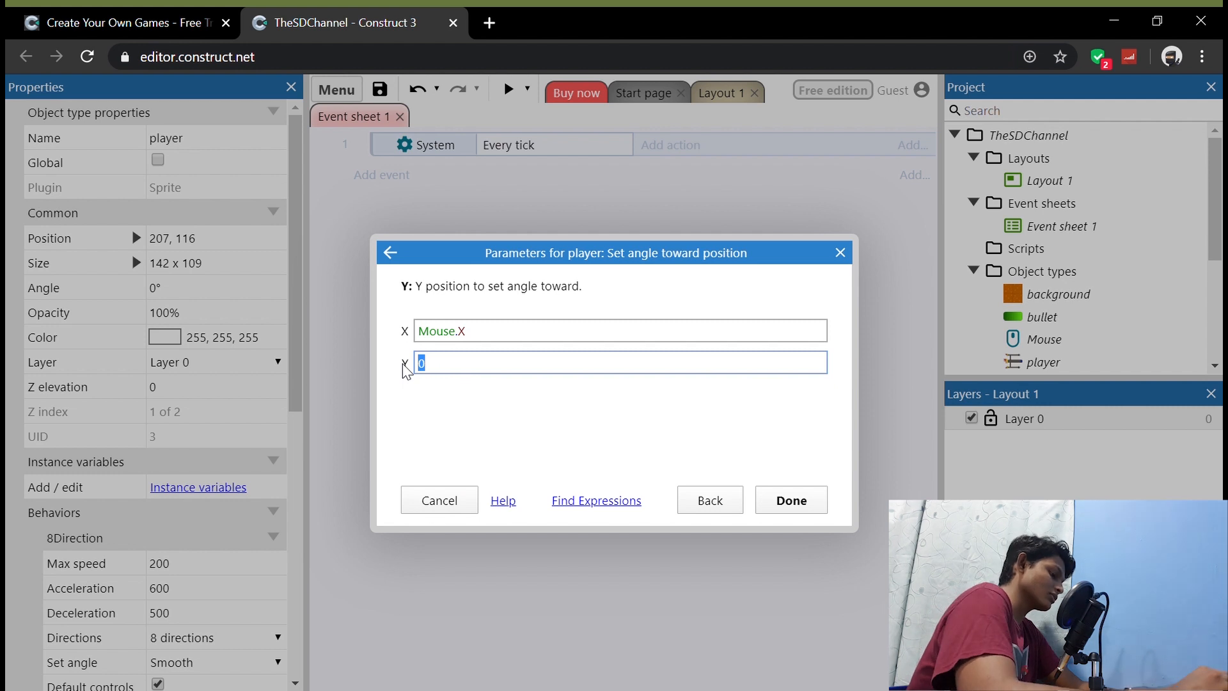
type("mouse")
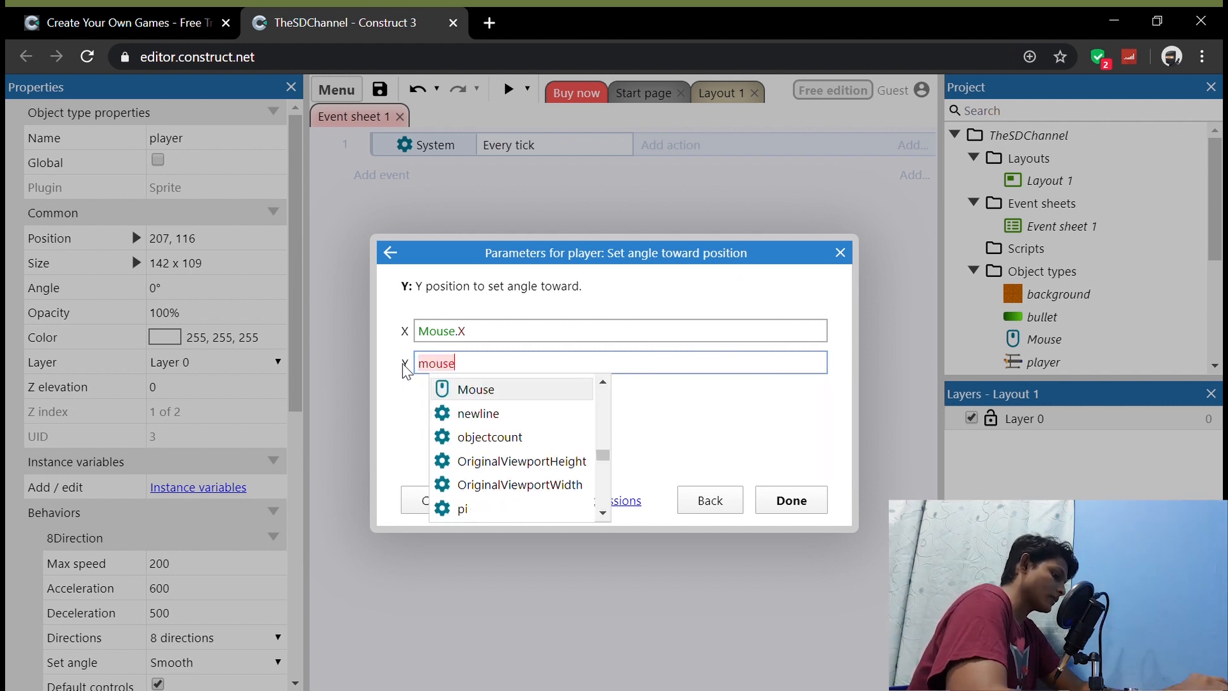
key("Return")
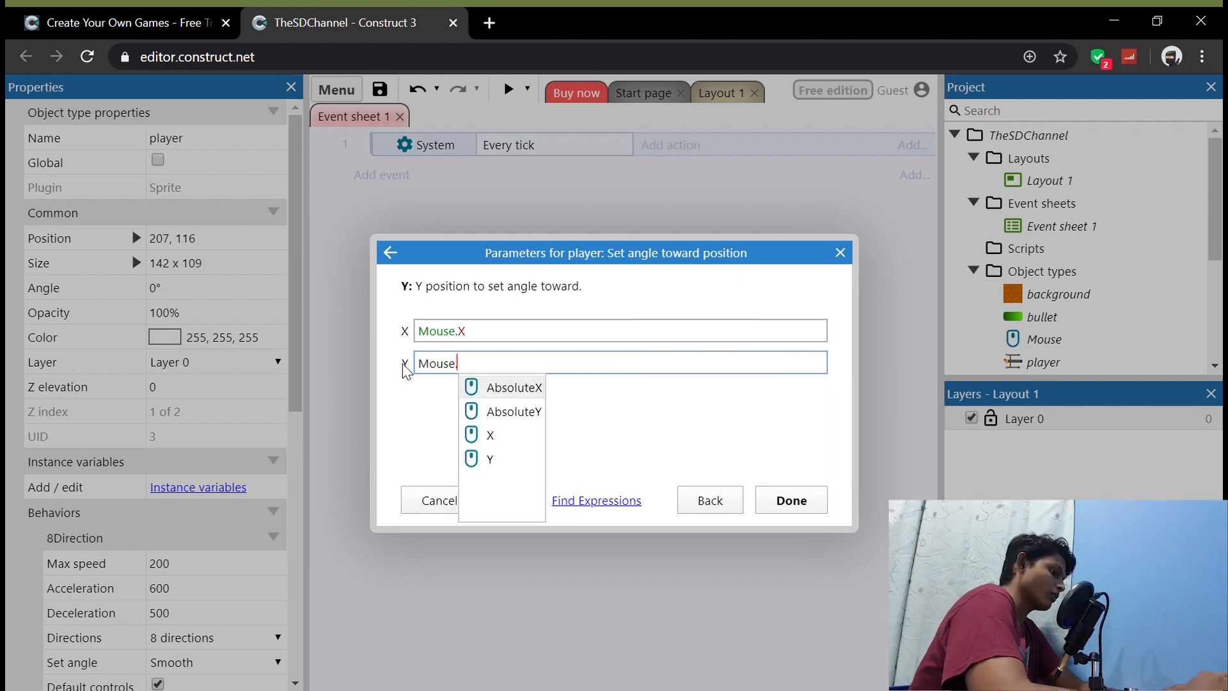
type("y")
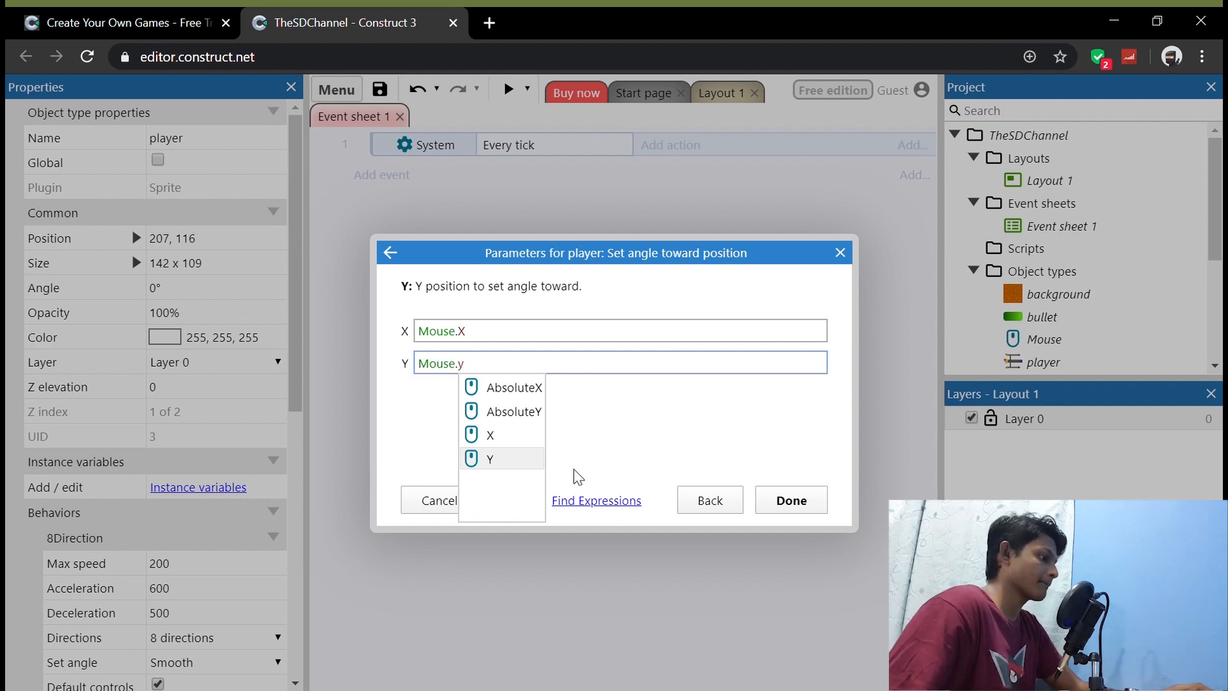
left_click(518, 460)
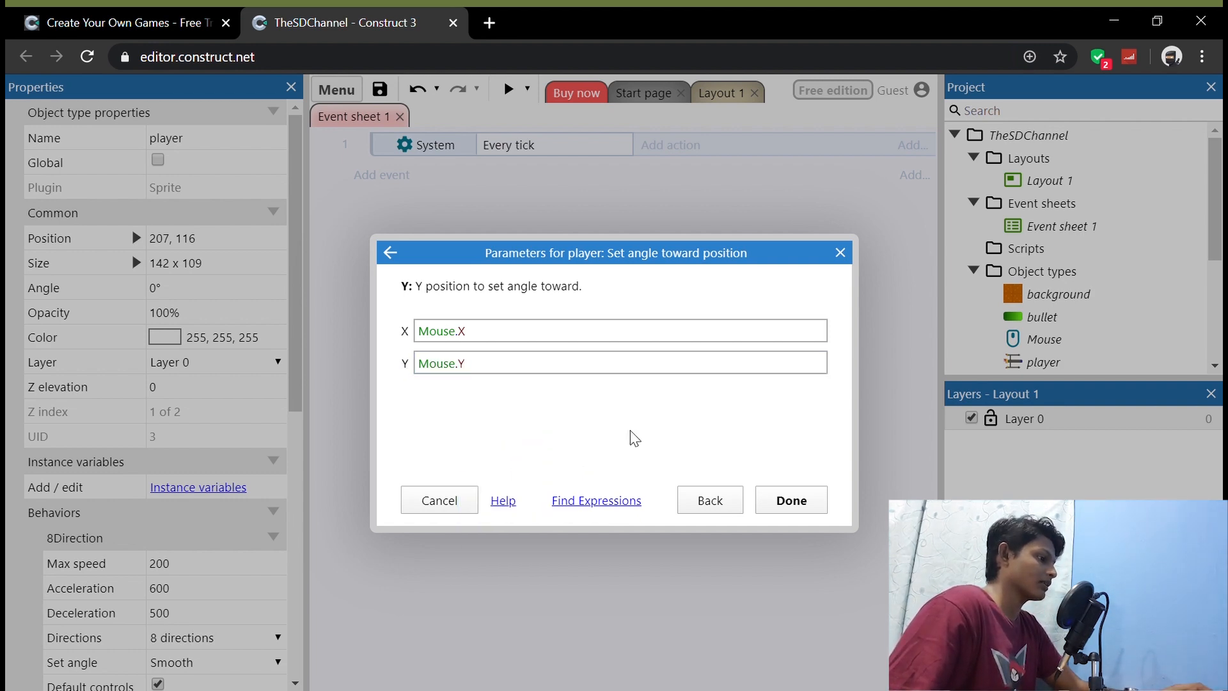
left_click(801, 511)
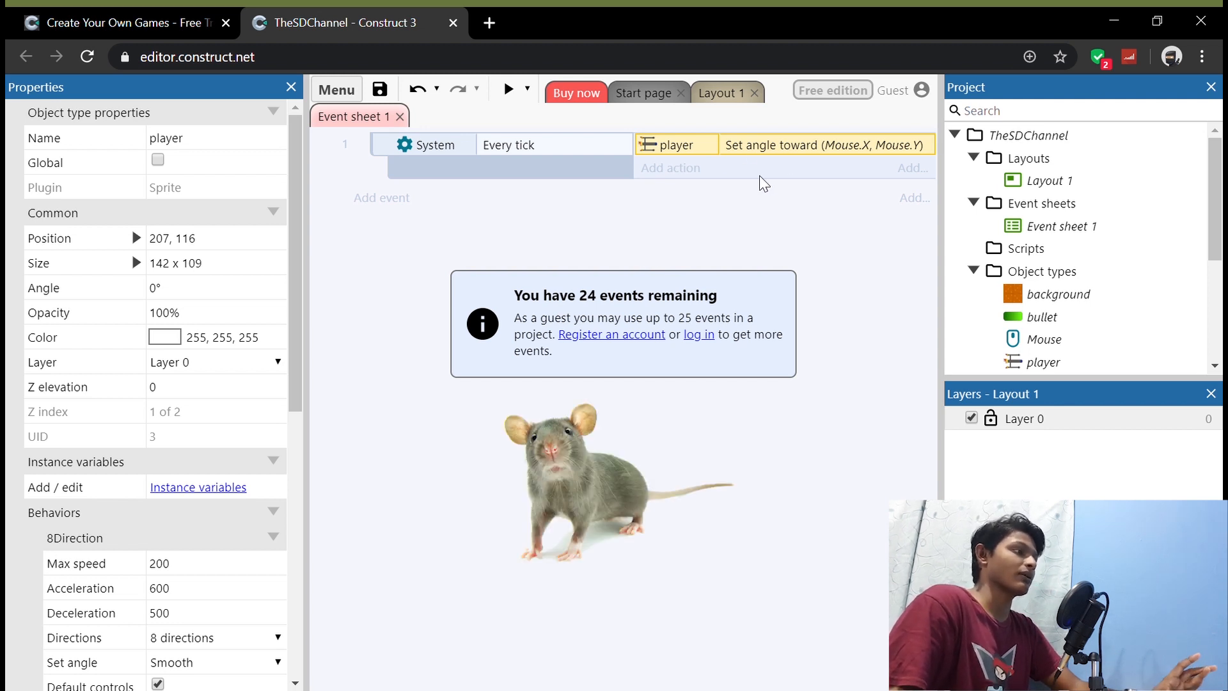
Step: Preview the game, steer the ship around to test that it turns toward the mouse pointer, and close the preview
left_click(509, 89)
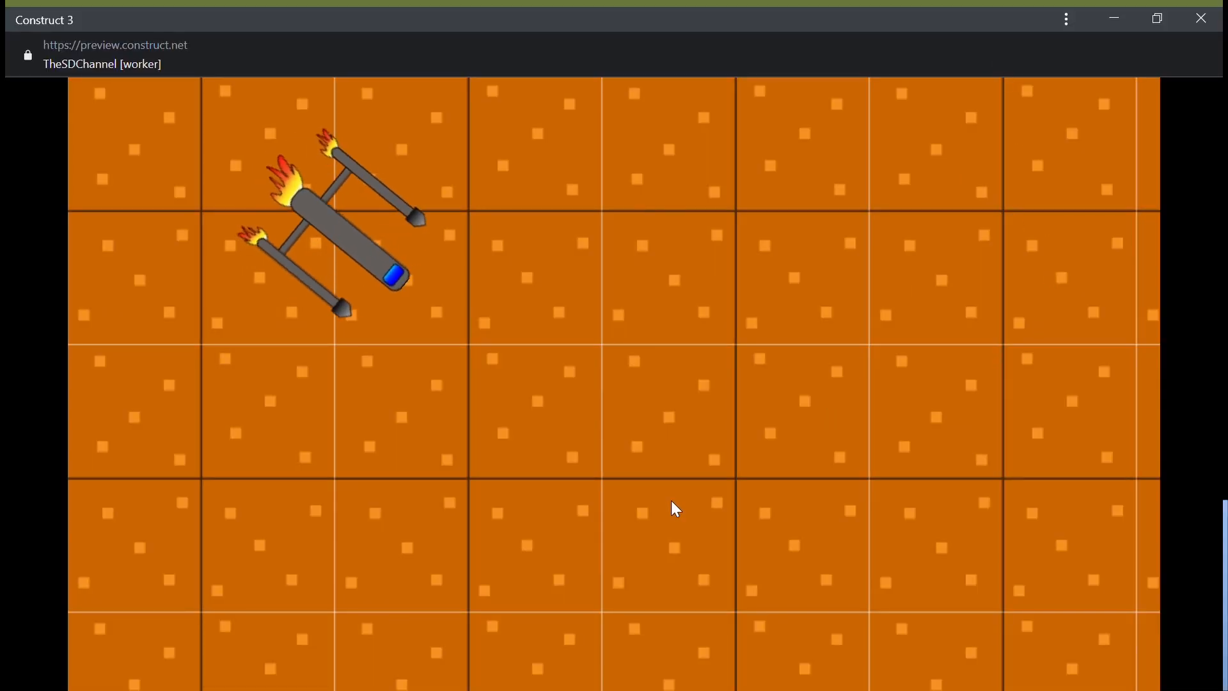
key("w")
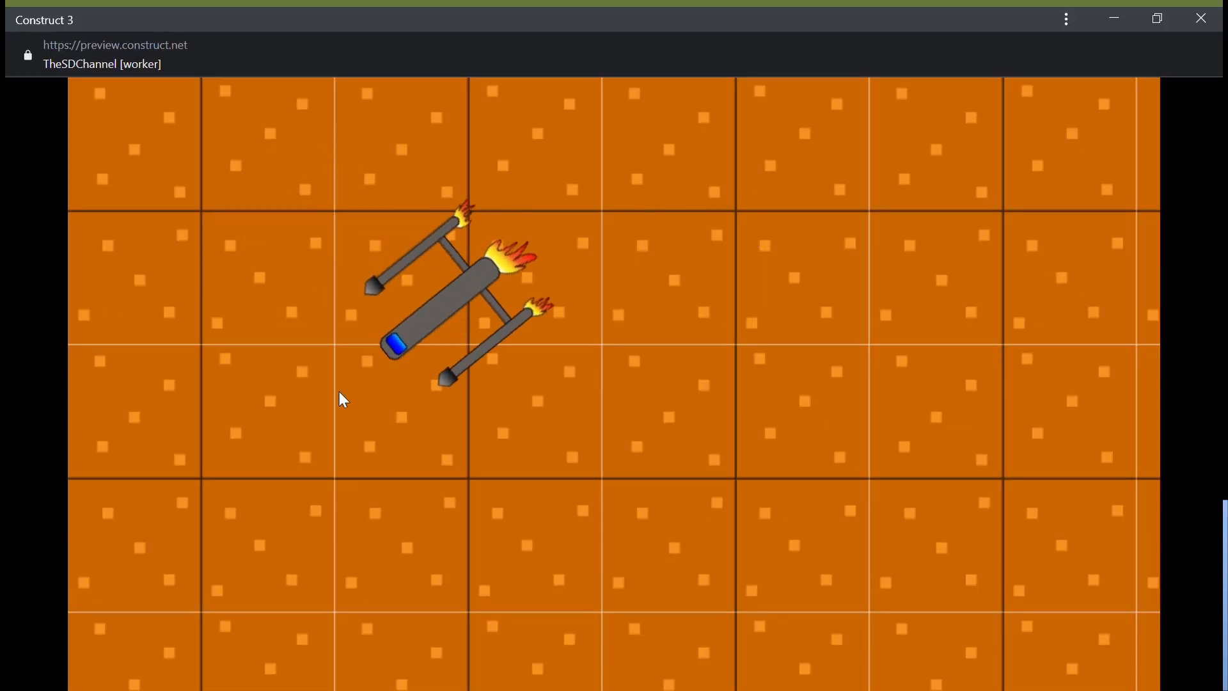
key("w")
key("Right")
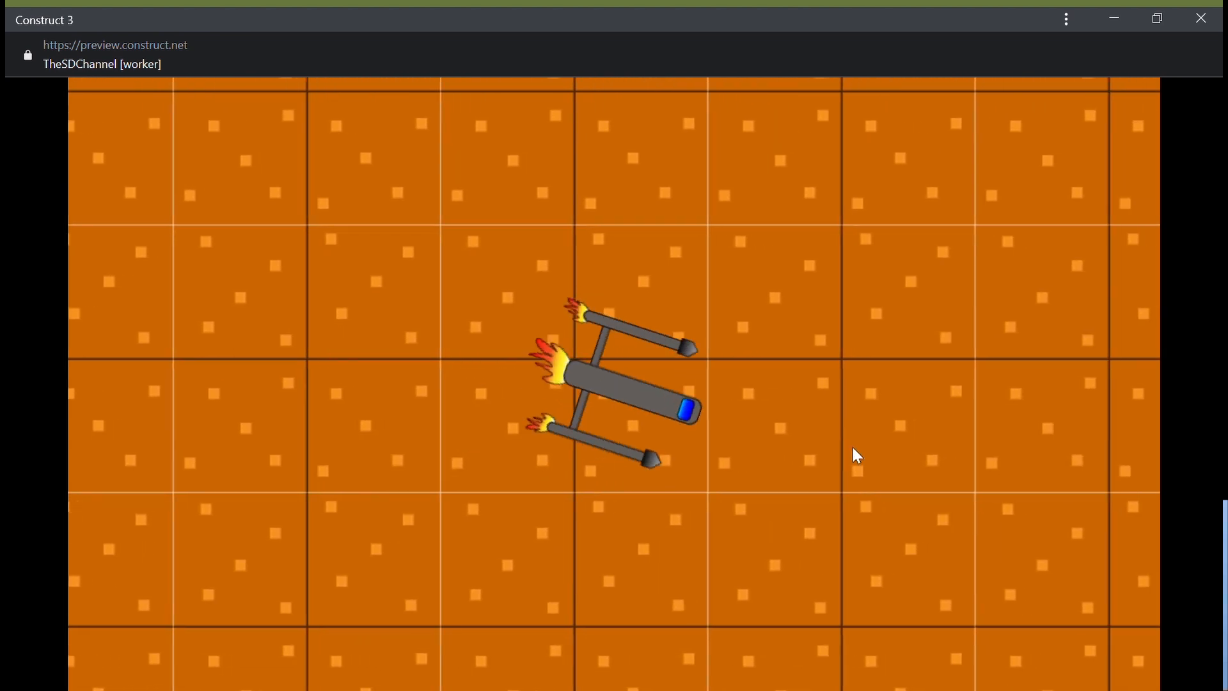
key("Left")
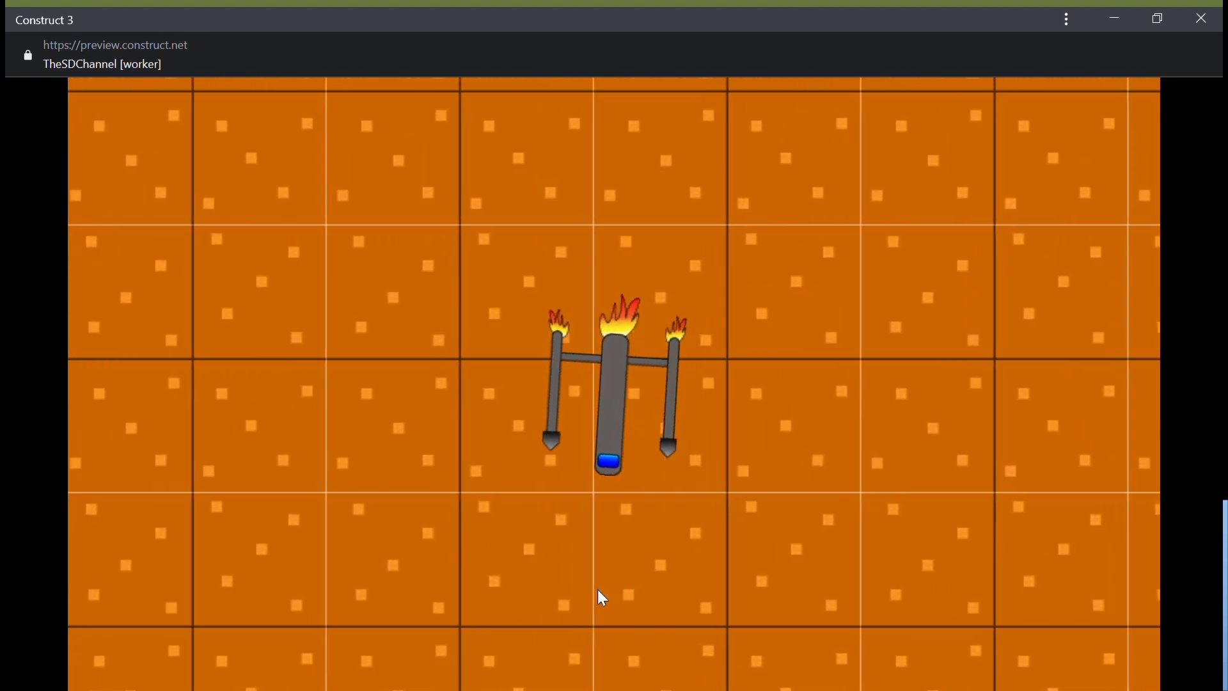
key("Right")
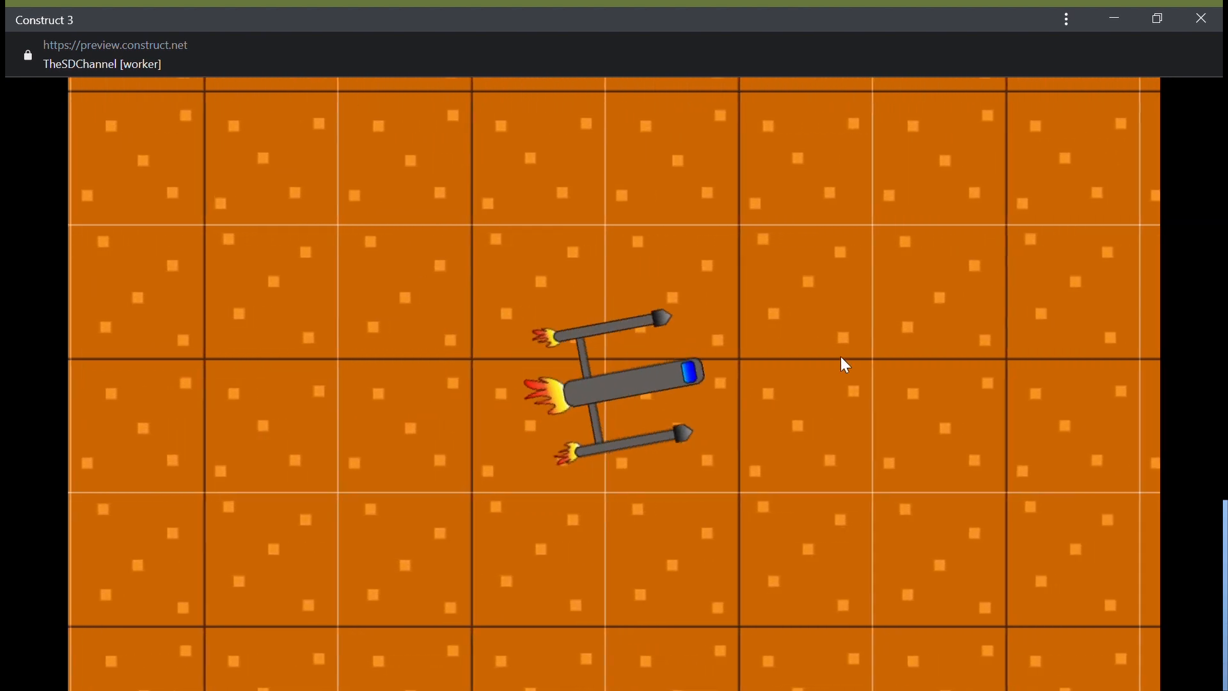
key("Down")
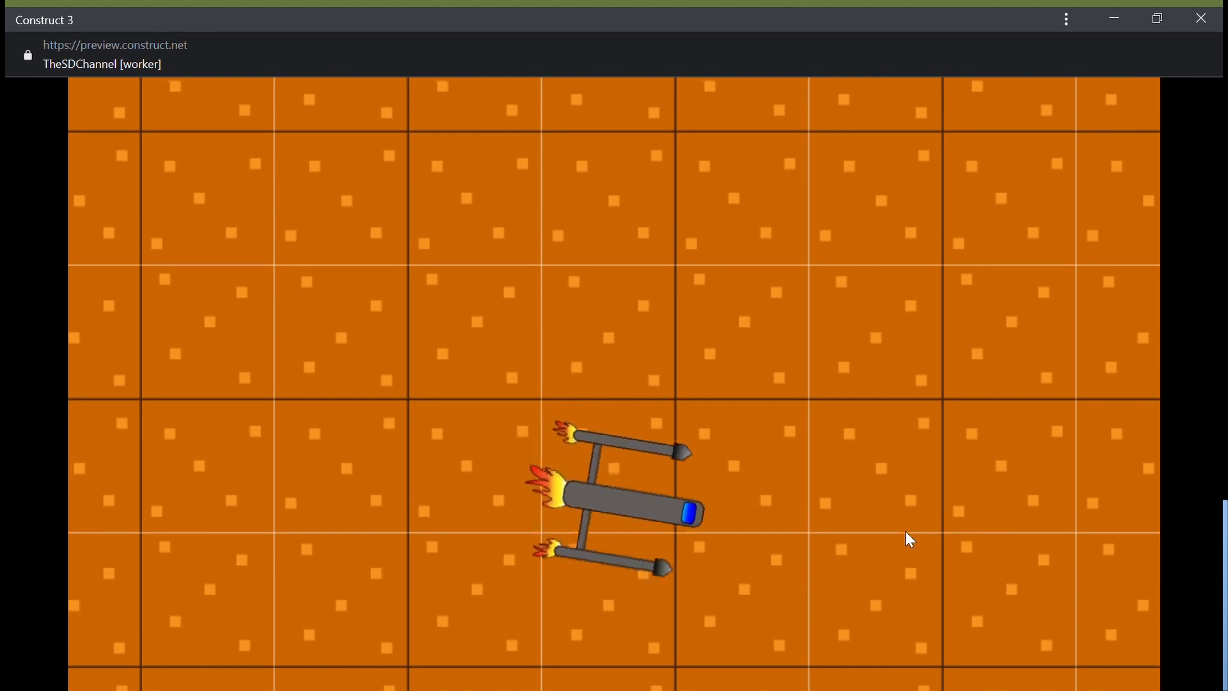
key("Right")
key("Up")
key("Left")
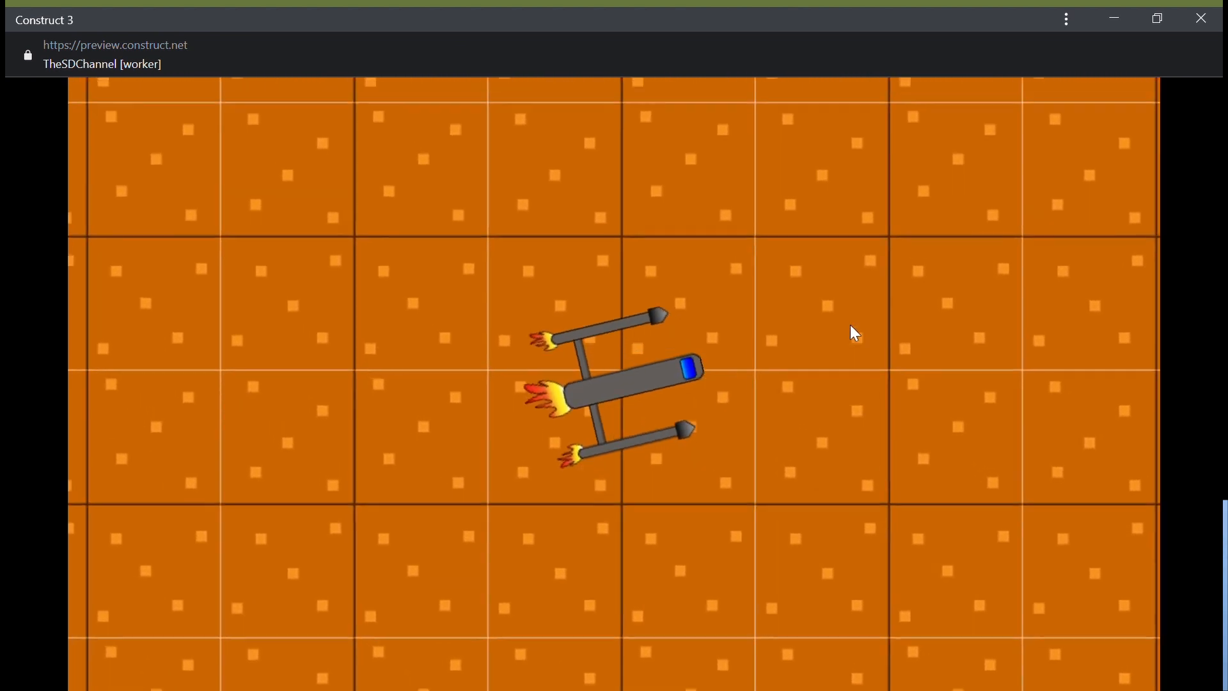
key("Right")
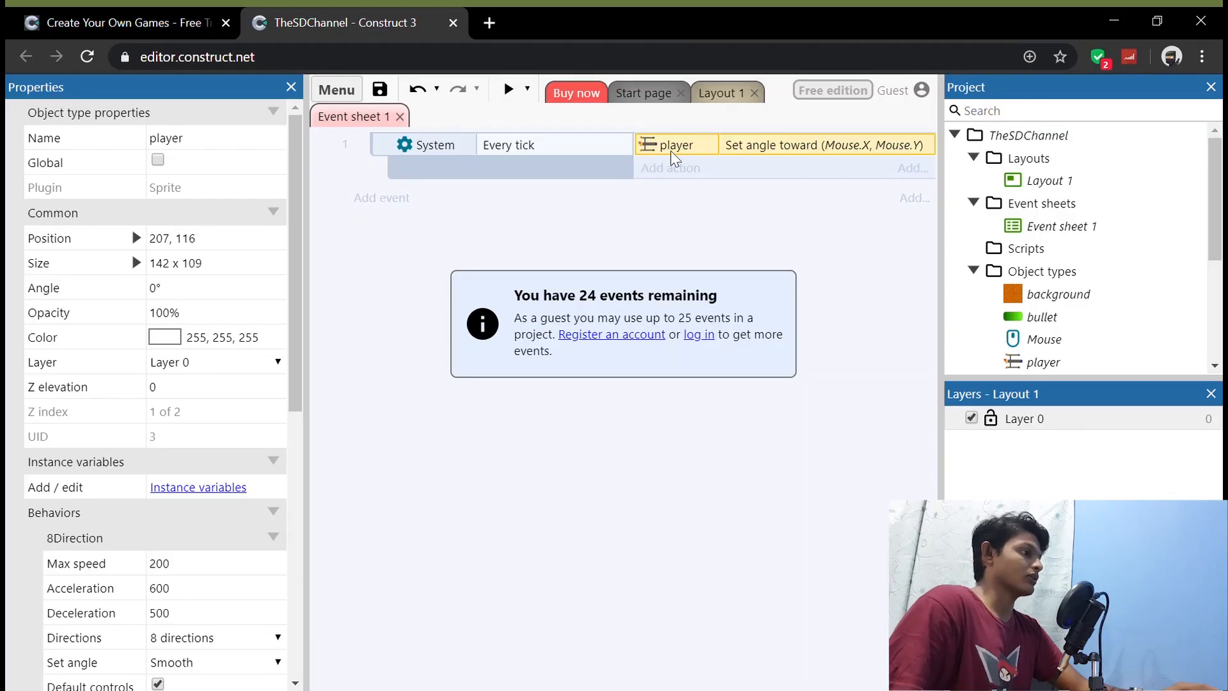
Step: Insert a new Sprite object into Layout 1, placing it on the background below the ship
left_click(710, 95)
left_click(705, 395)
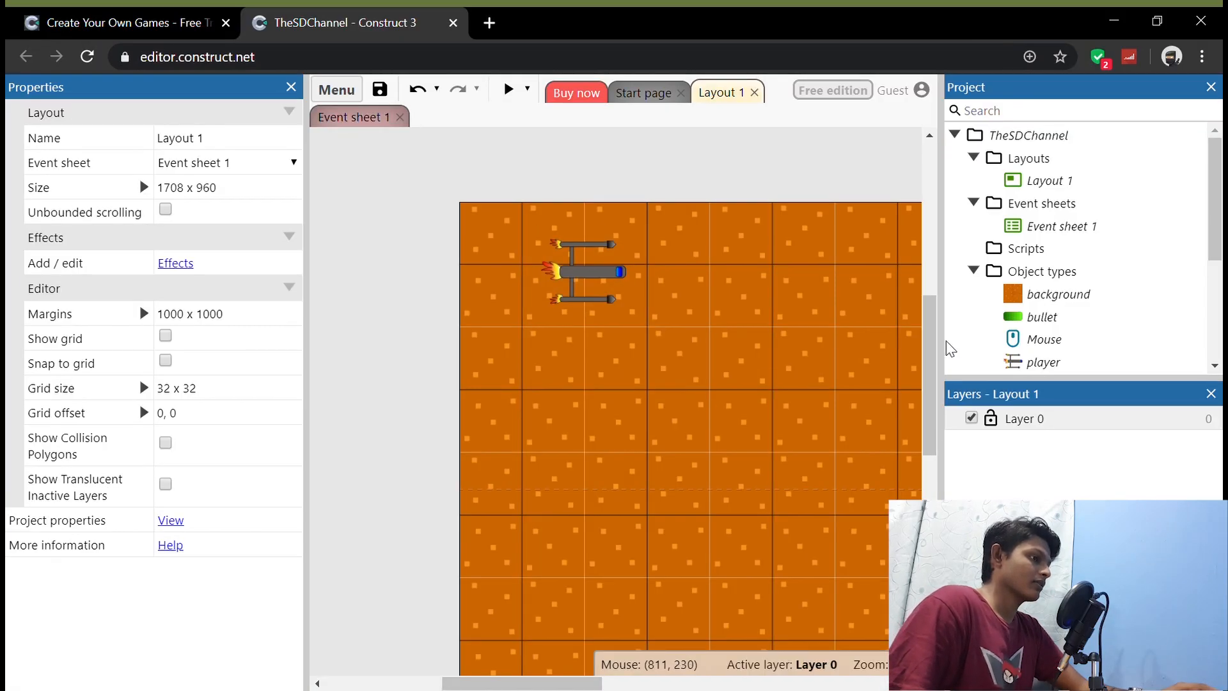
double_click(760, 352)
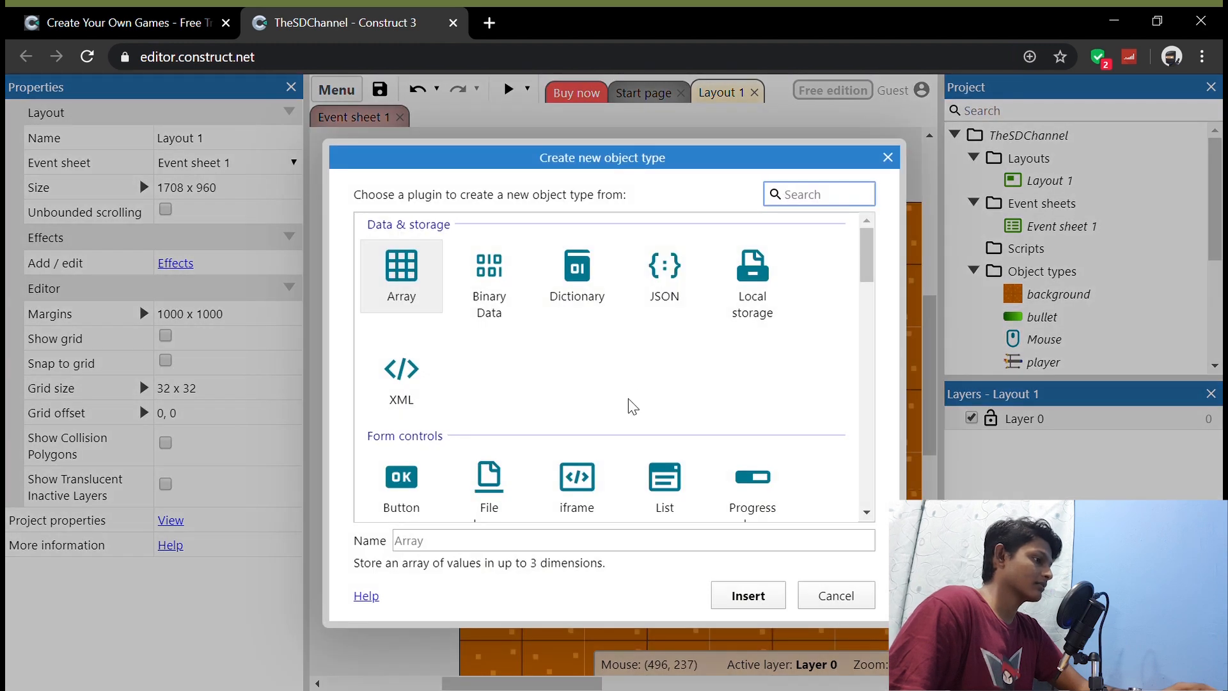
scroll(640, 403, "down", 5)
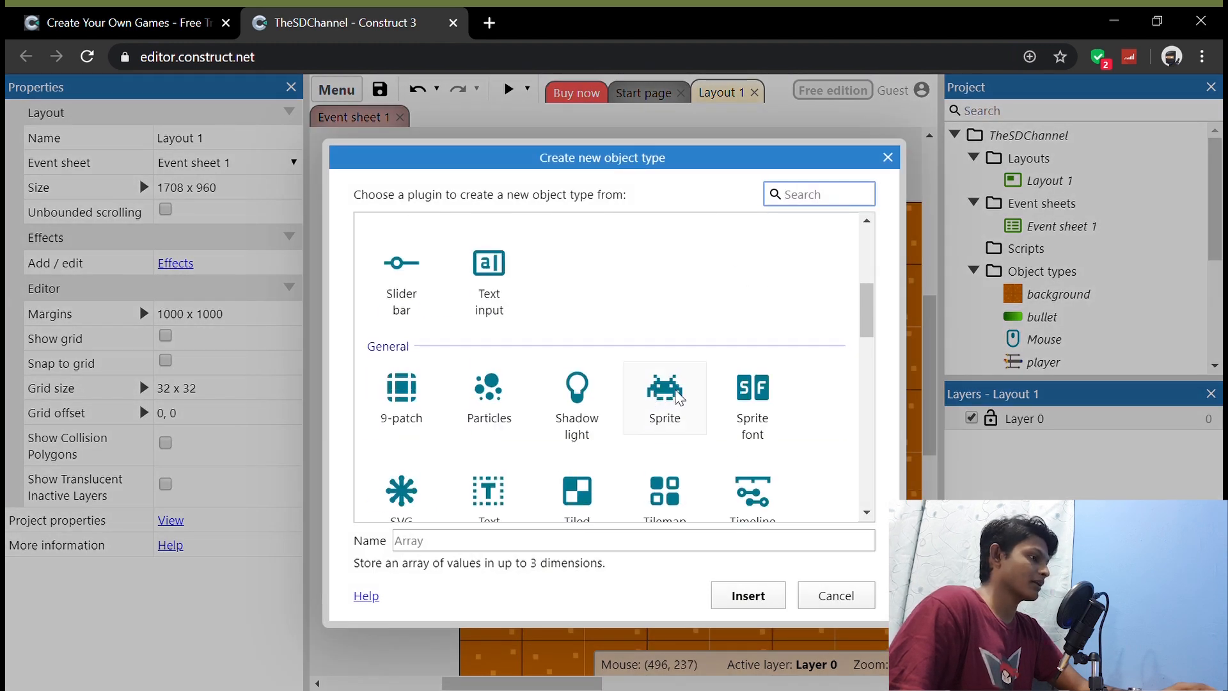
left_click(679, 398)
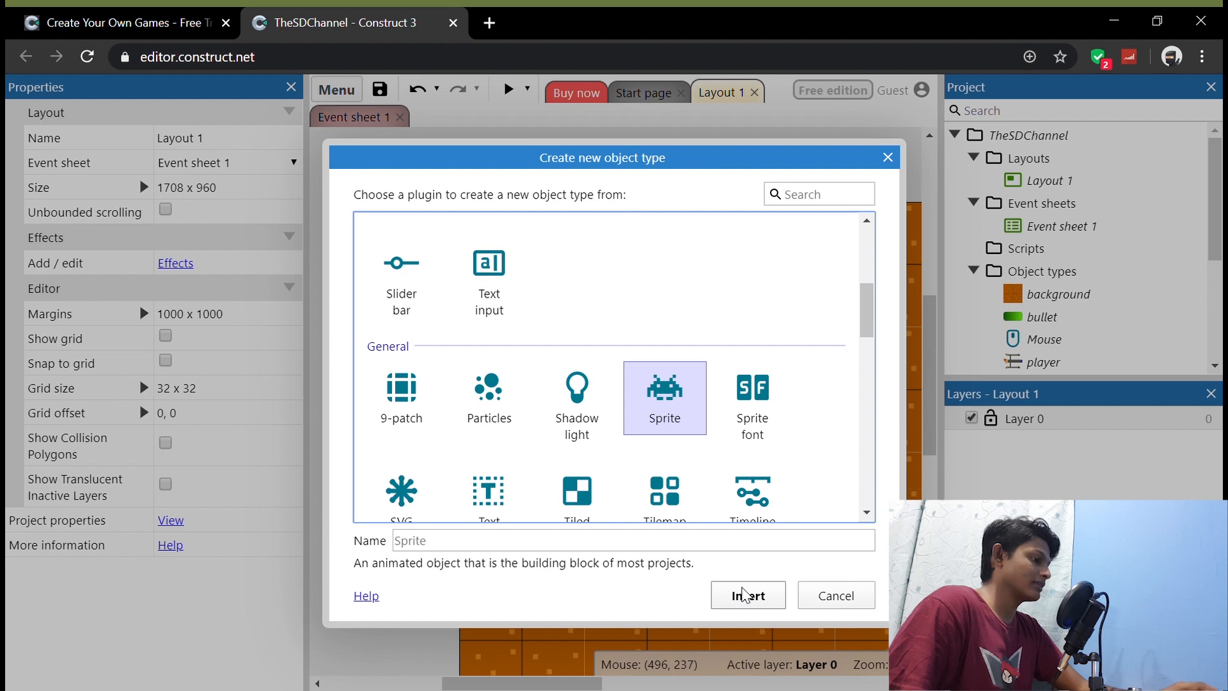
left_click(744, 595)
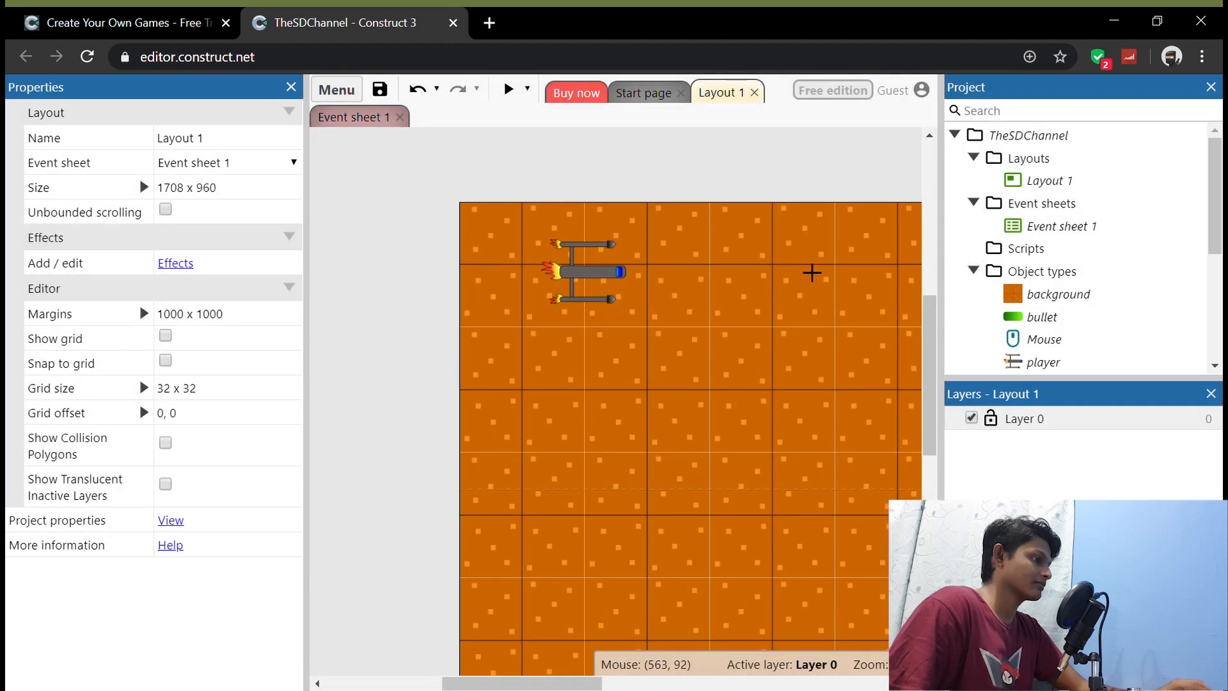
left_click(739, 360)
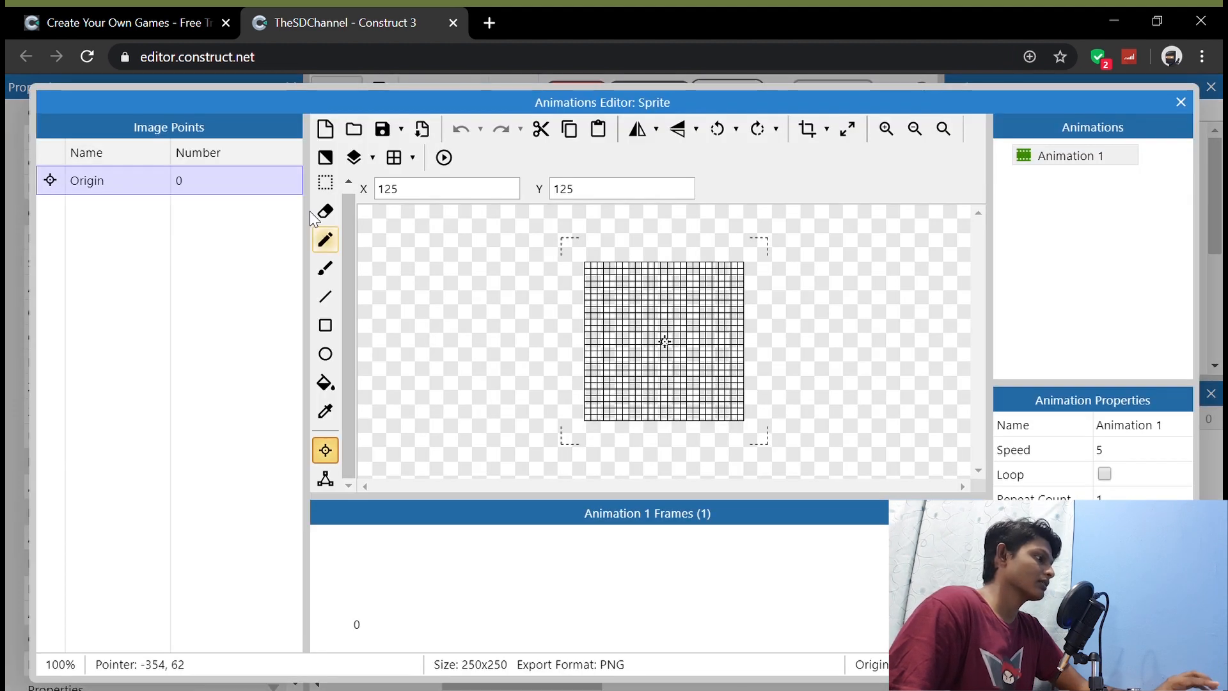
Step: Load the green bullet image into the new sprite, rotate it 90° clockwise, and close the Animations Editor
left_click(355, 131)
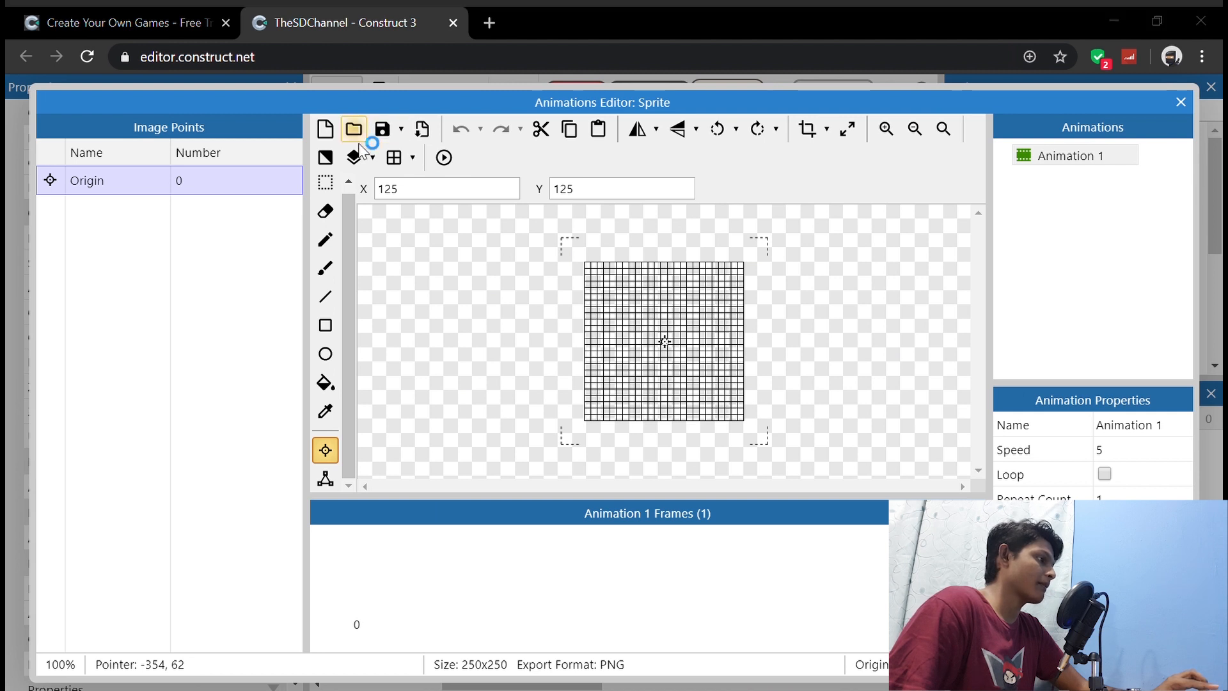
left_click(483, 433)
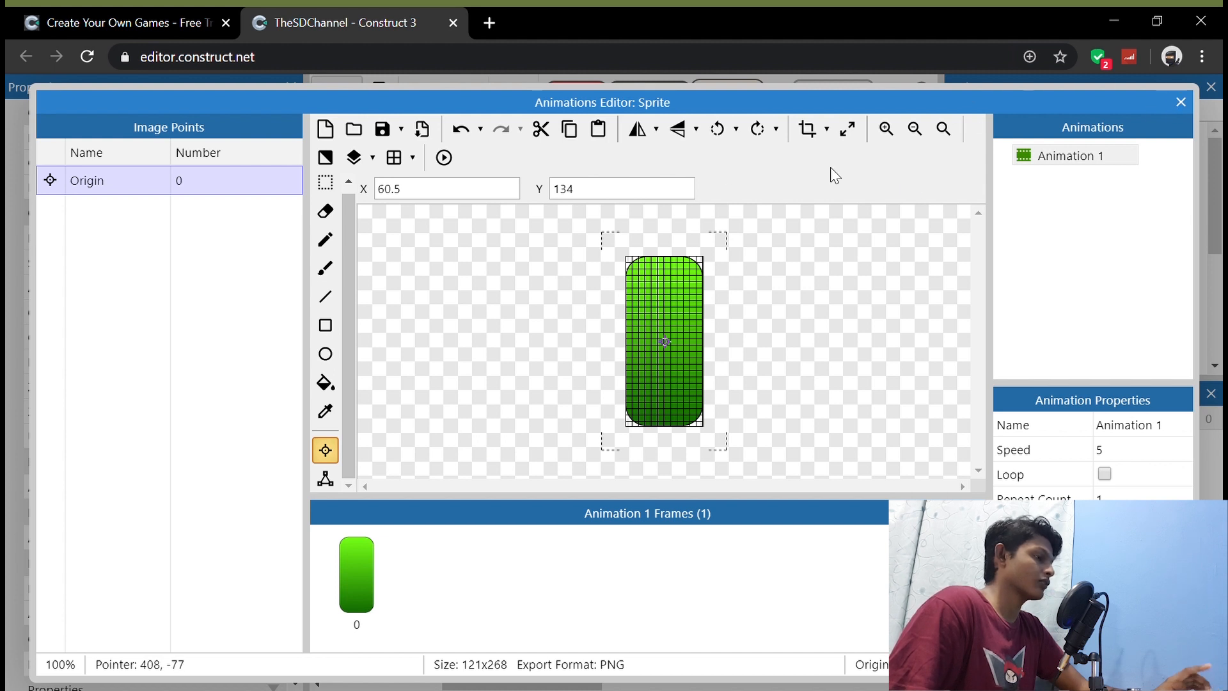
left_click(757, 130)
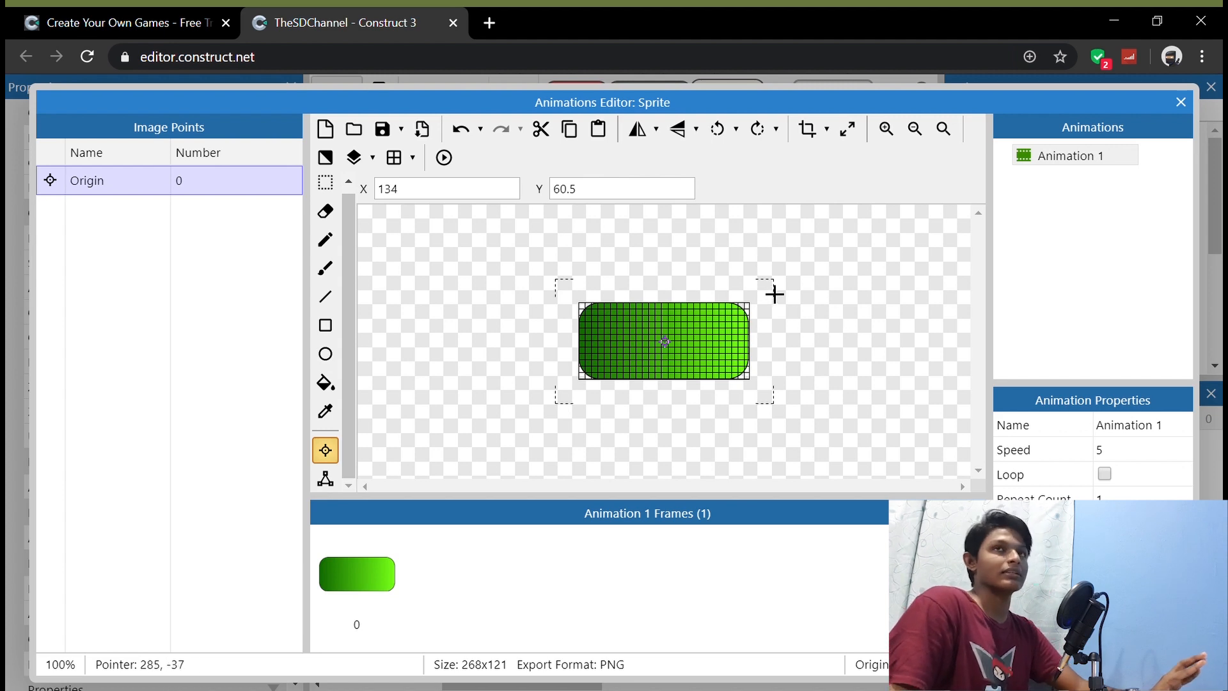
left_click(1182, 103)
Step: Move the bullet in the layout to just ahead of the ship and check its image in the Animations Editor
left_click(671, 193)
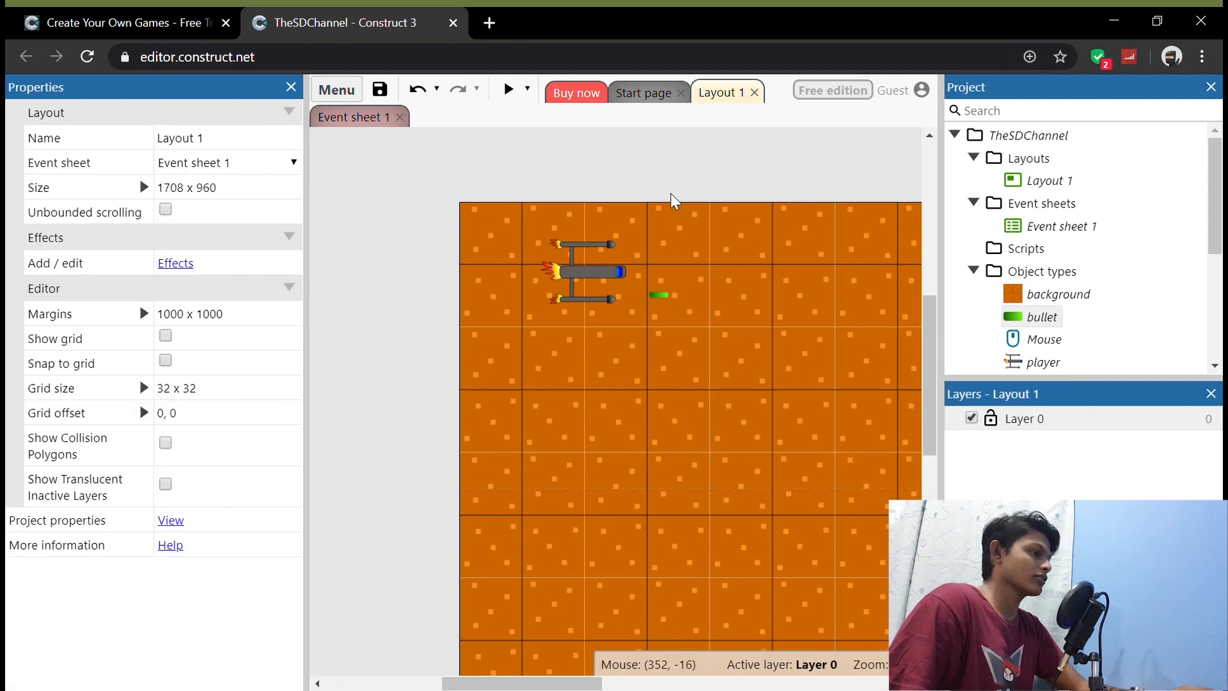
left_click_drag(661, 294, 689, 265)
left_click(651, 378)
left_click(690, 200)
double_click(689, 265)
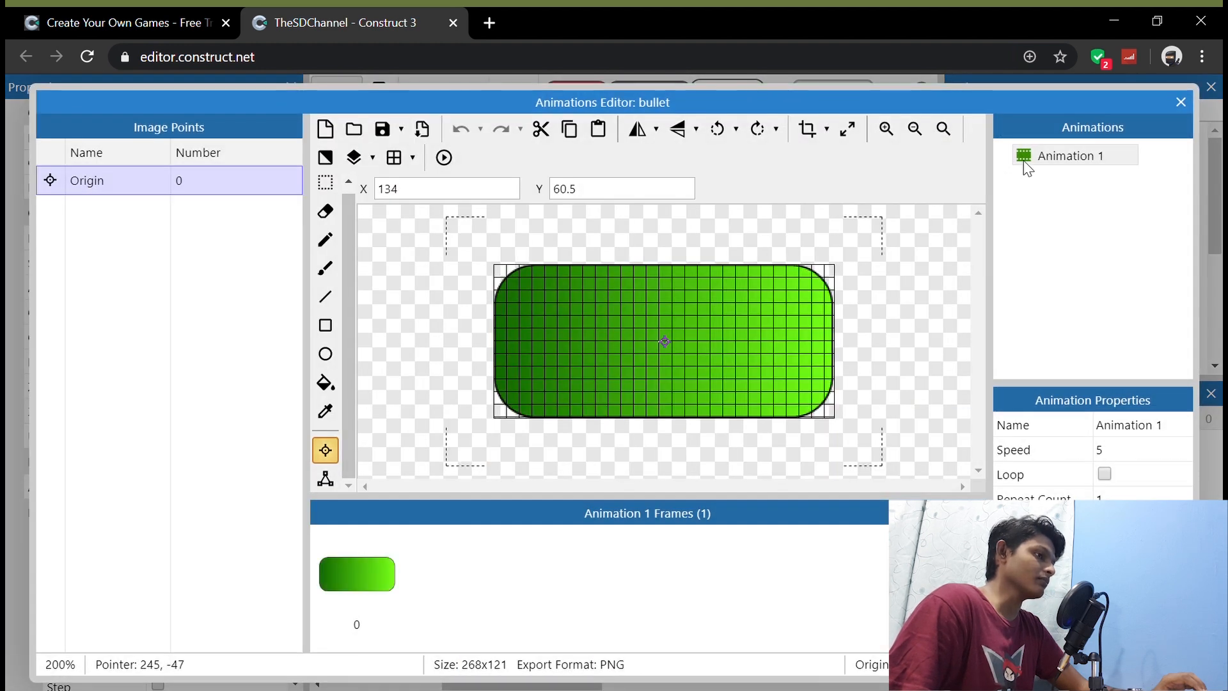
left_click(1180, 102)
Step: Replace the player's Image Point 1 with a new image point at the ship's nose, at X 142, Y 55
left_click(584, 268)
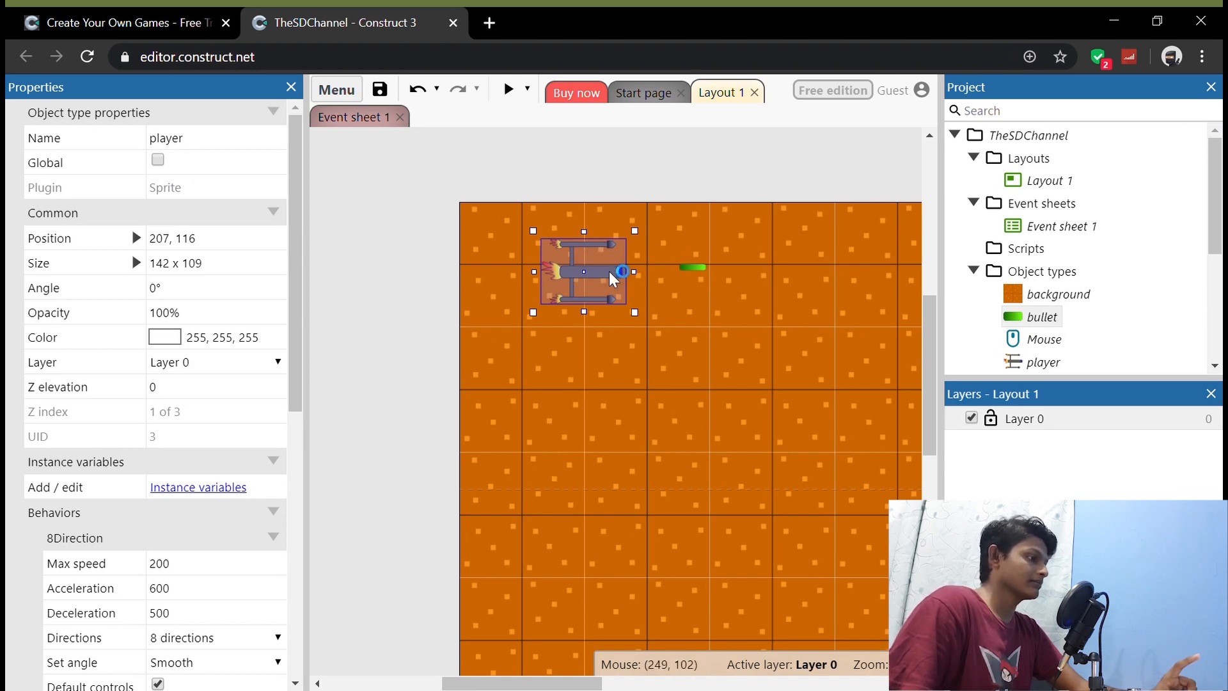
double_click(610, 269)
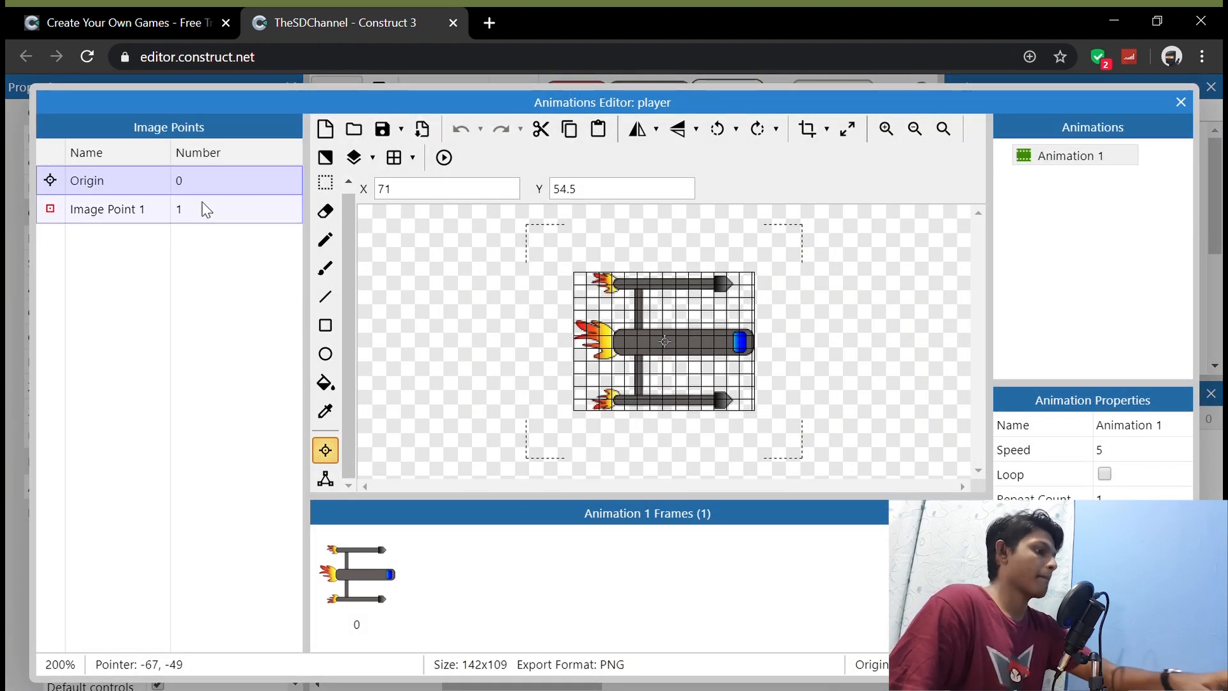
left_click(107, 209)
key("Delete")
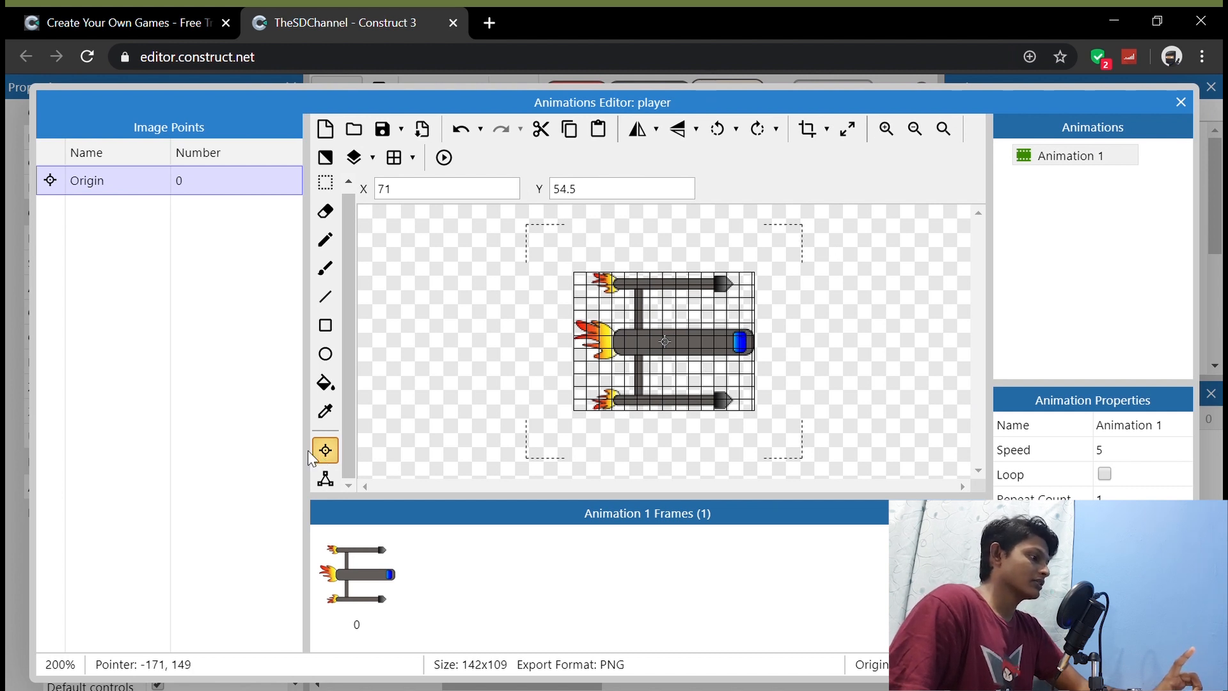
right_click(191, 283)
left_click(231, 294)
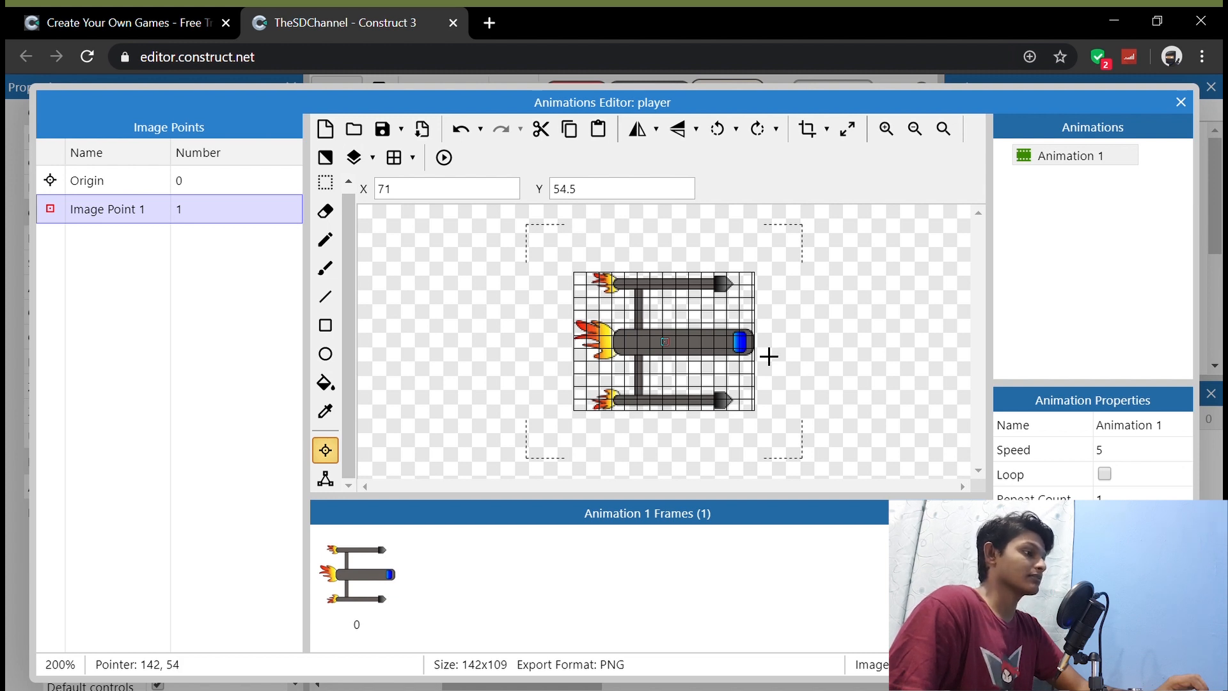
left_click(769, 357)
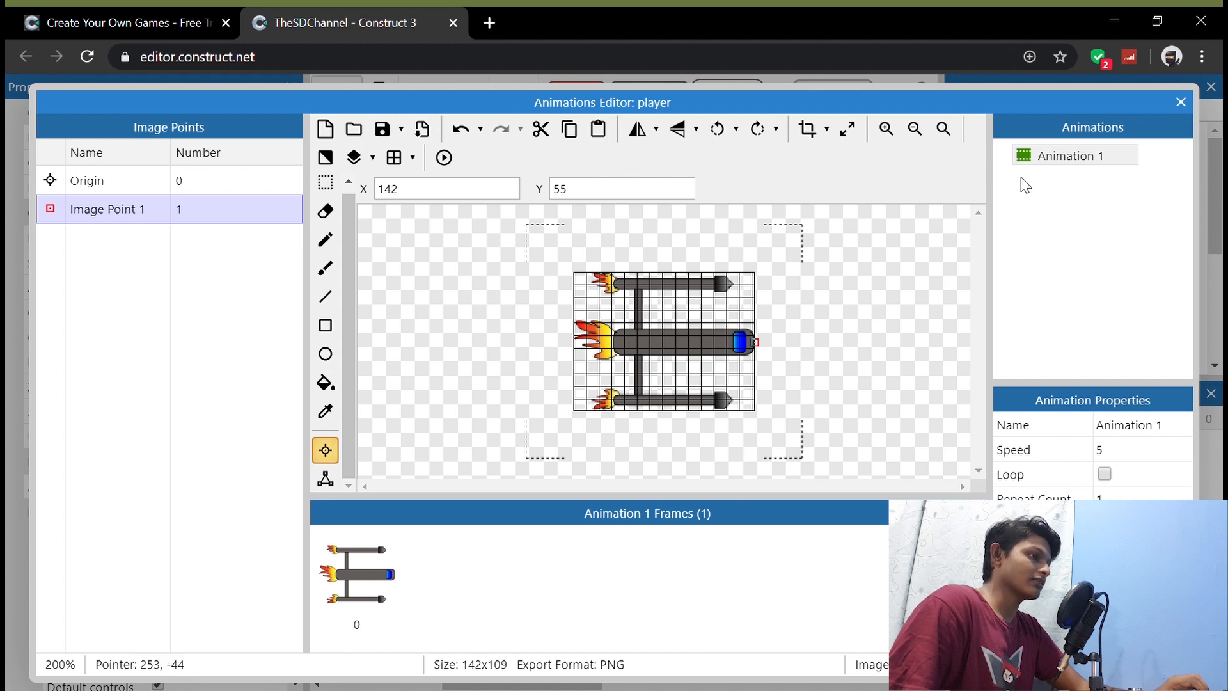
left_click(1181, 103)
Step: Move the bullet to about 335, 115 in front of the ship's nose and add the Bullet behavior to it
left_click(682, 275)
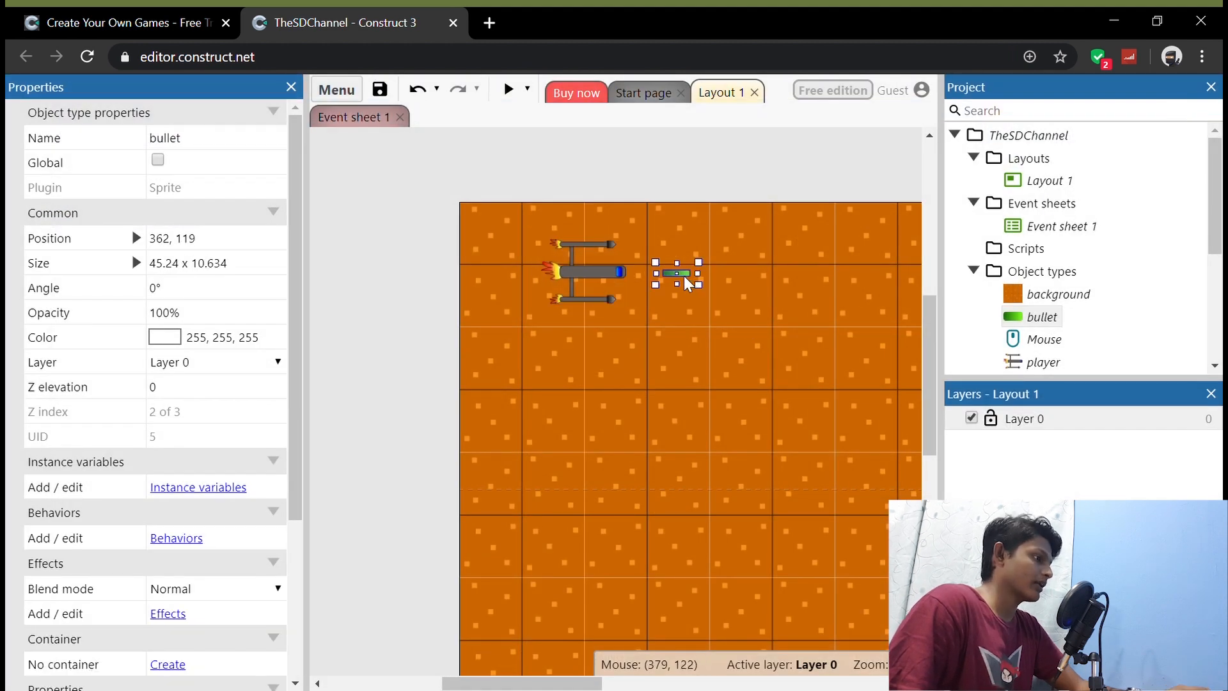
left_click_drag(685, 280, 650, 280)
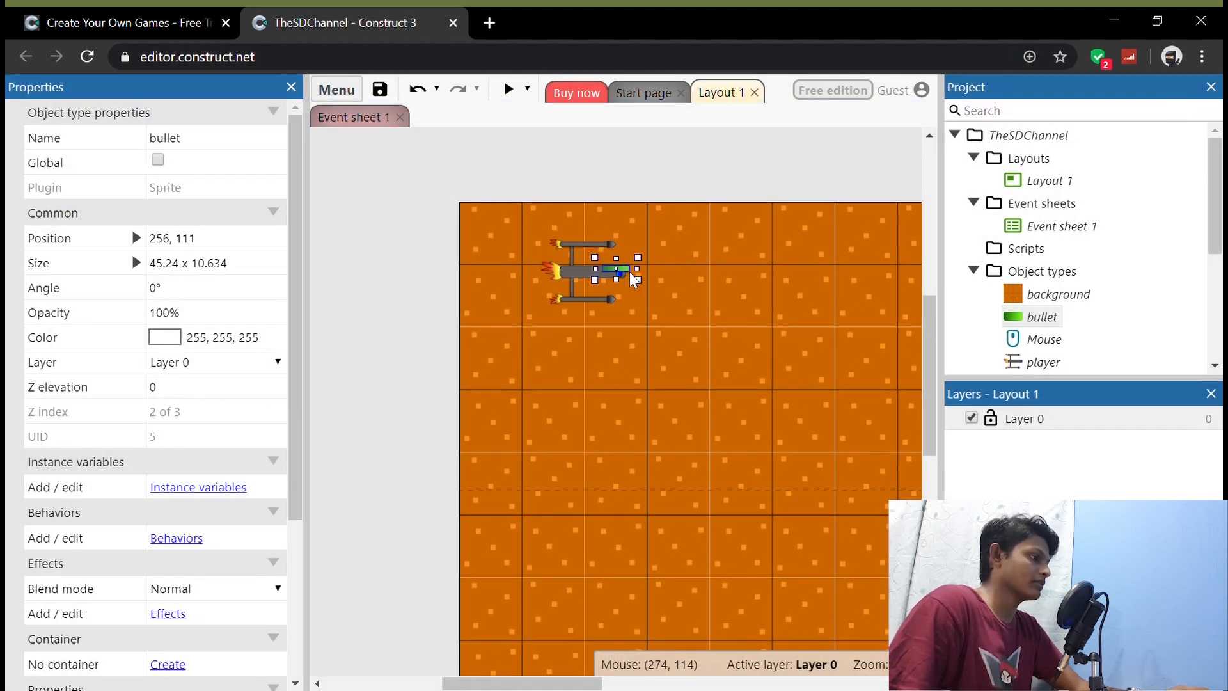
left_click(189, 539)
left_click(614, 314)
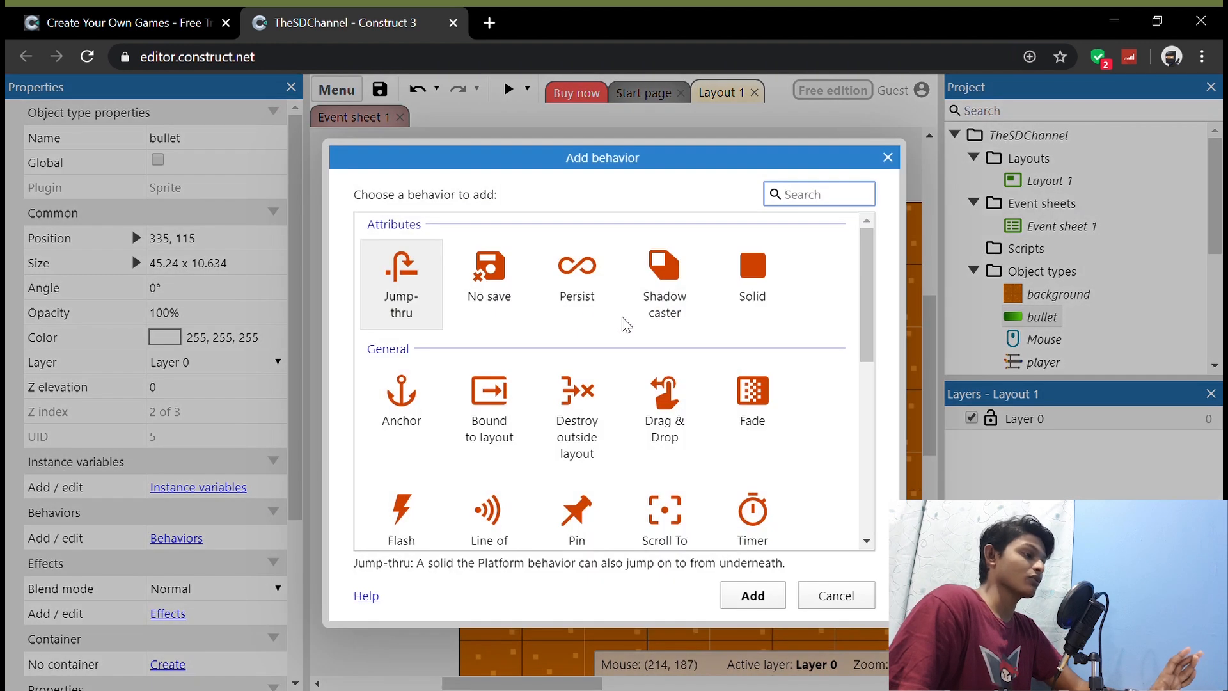
scroll(649, 370, "down", 7)
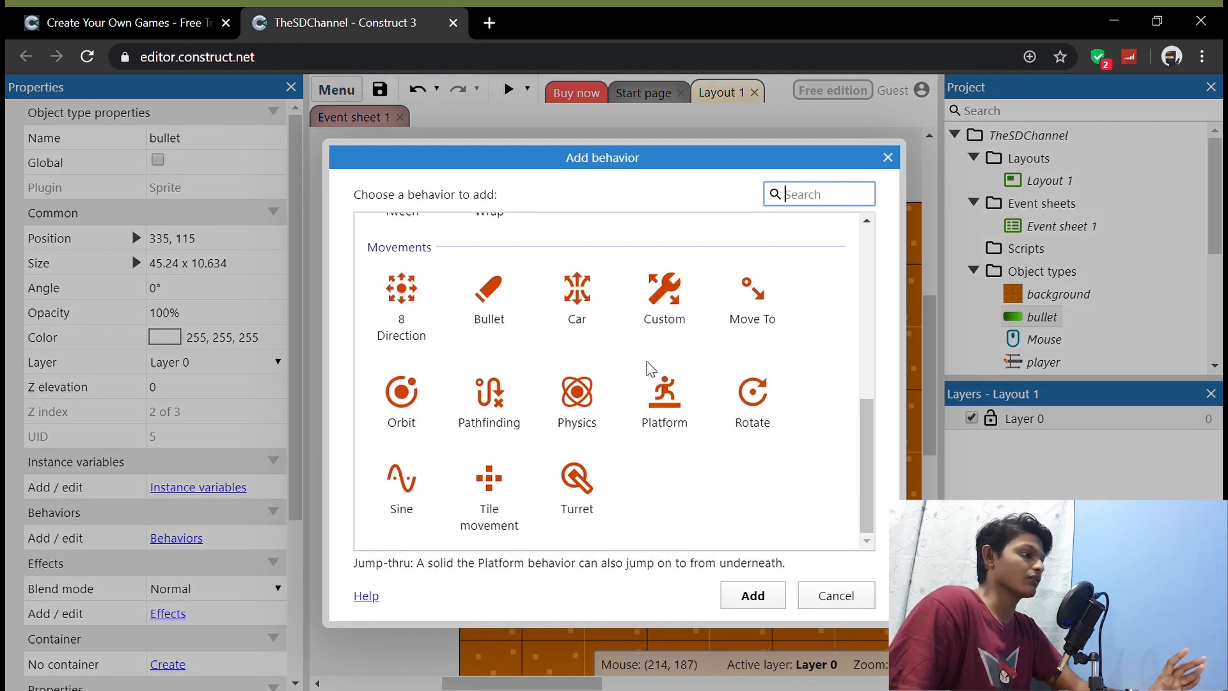
left_click(500, 325)
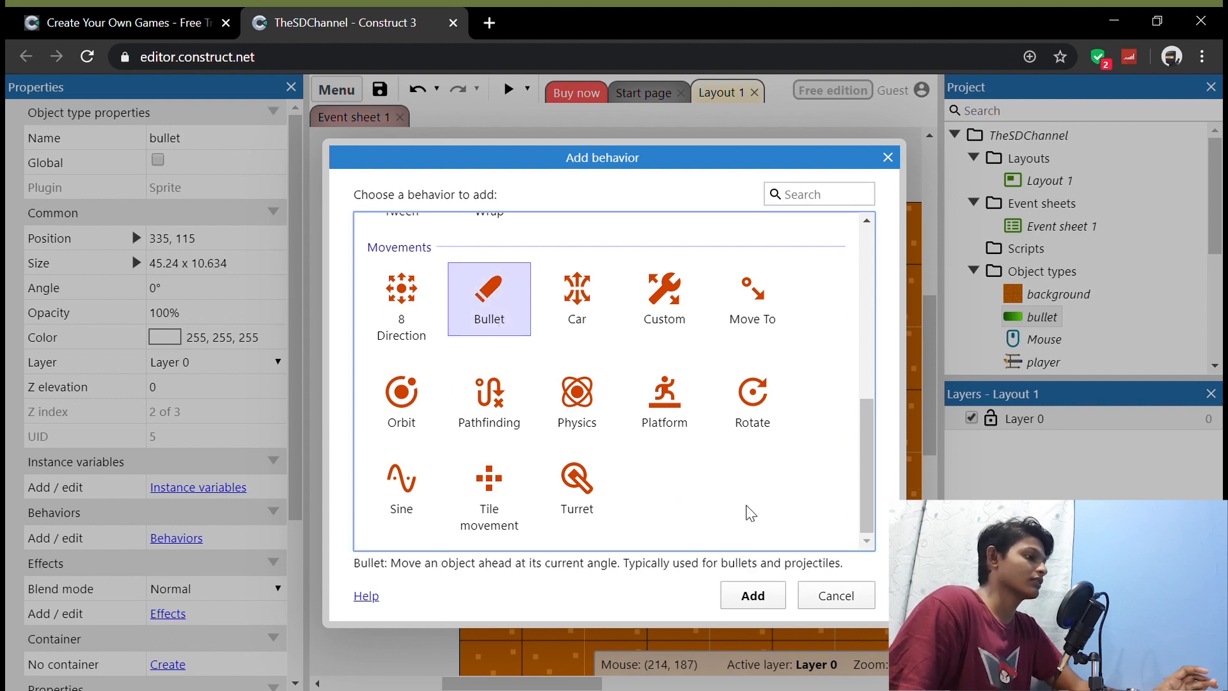
left_click(753, 594)
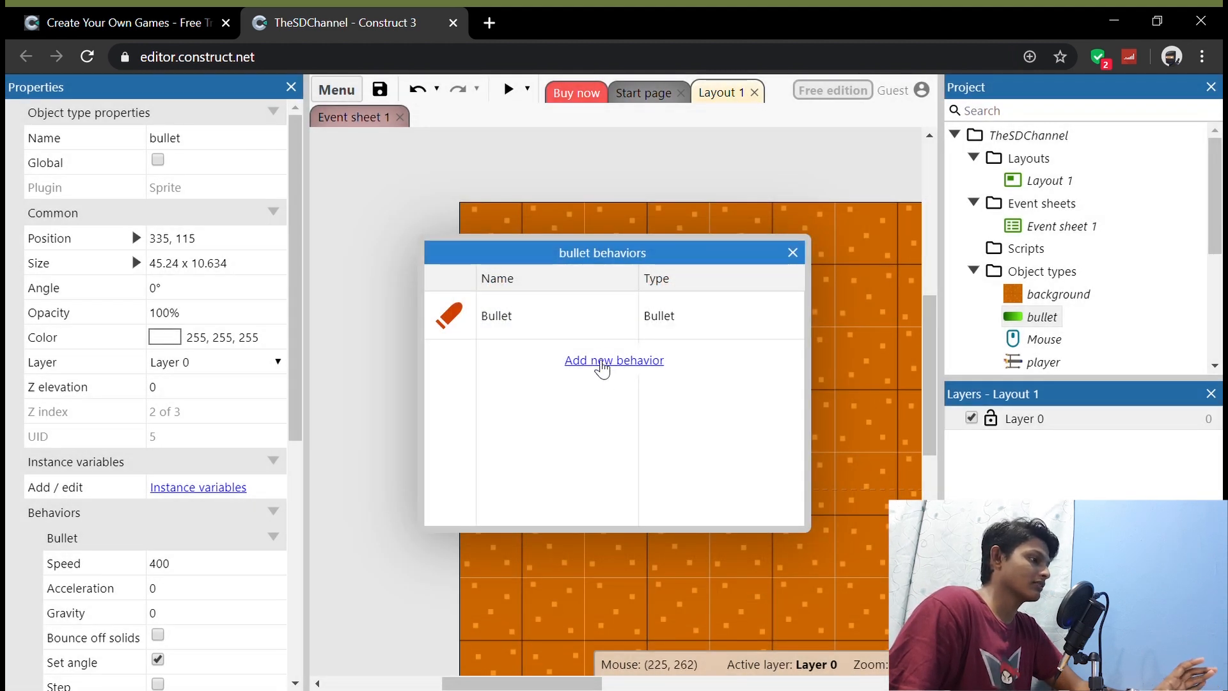
Step: Add the Destroy outside layout behavior to the bullet and close its behaviors list
left_click(601, 363)
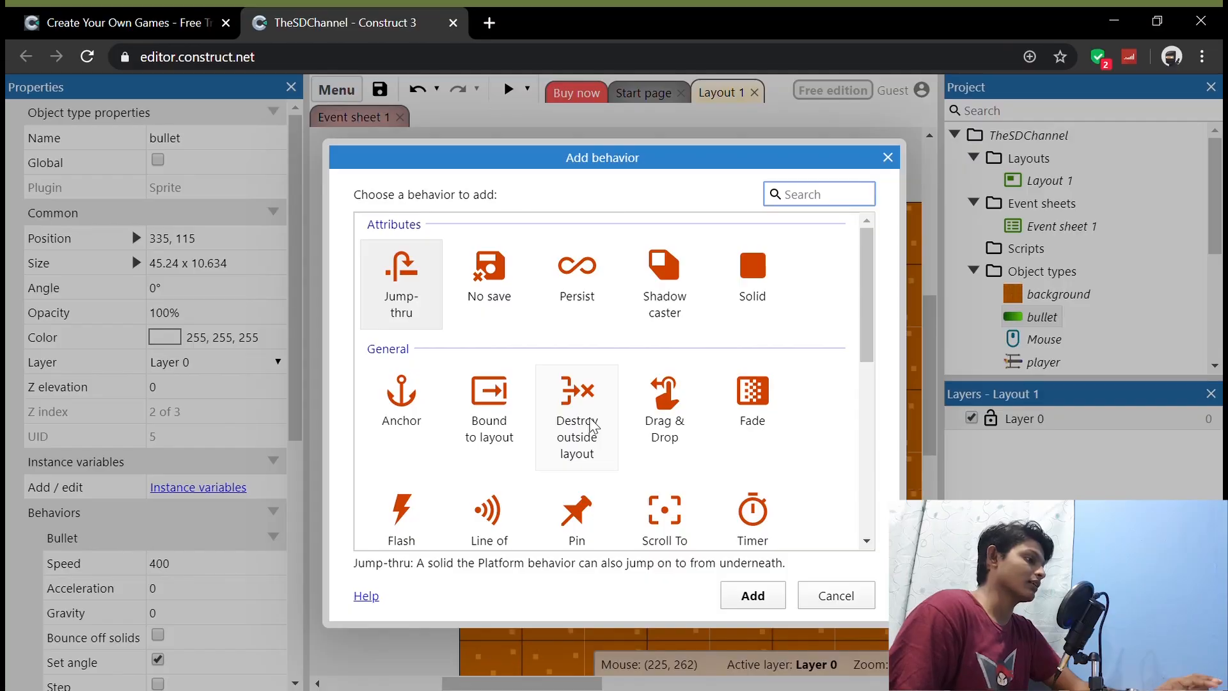
left_click(579, 415)
left_click(768, 595)
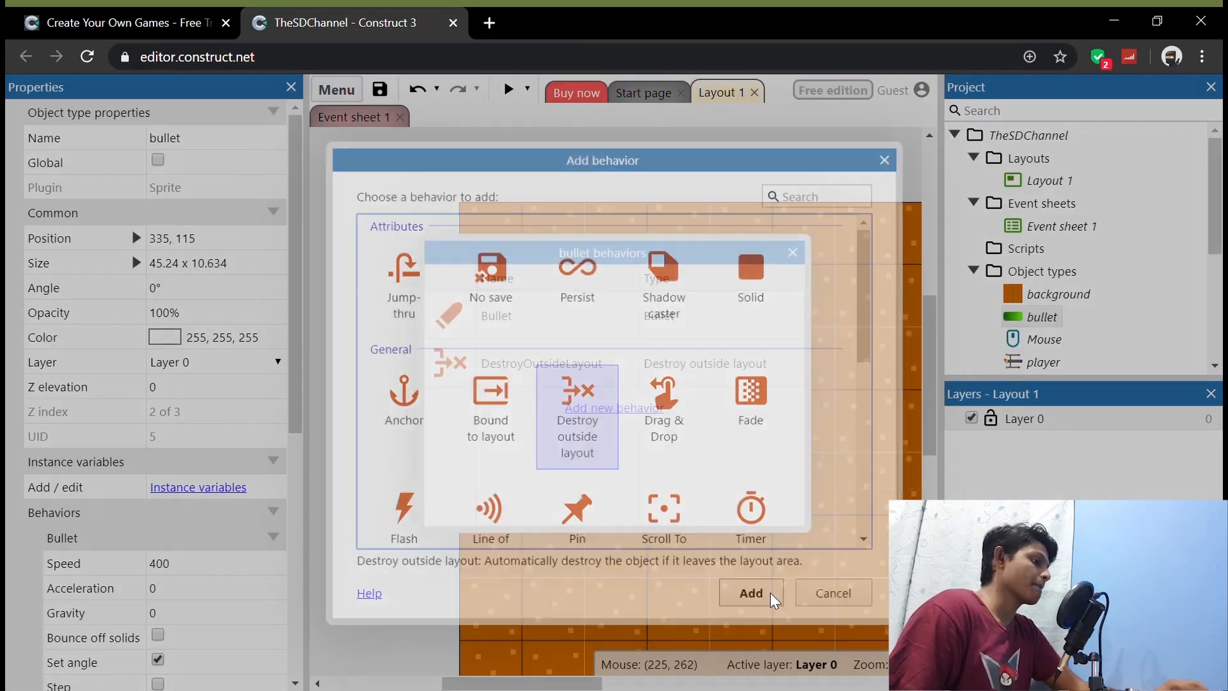
left_click(794, 254)
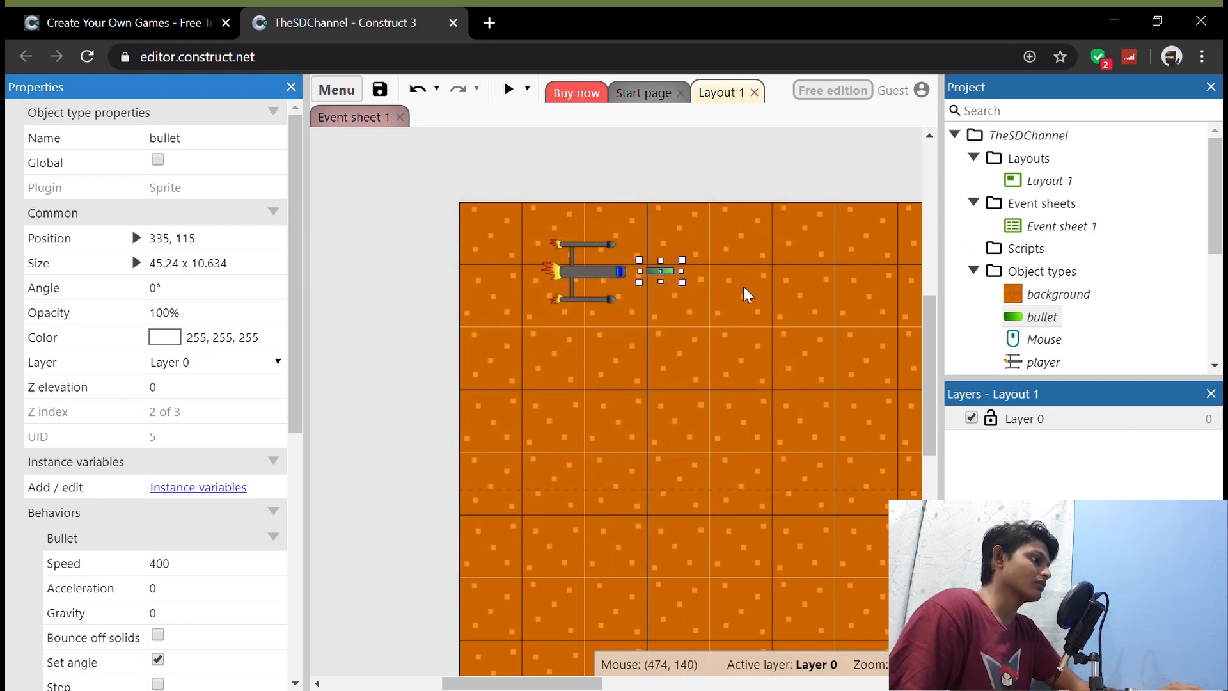
Step: Create a second event in Event sheet 1 with the Mouse condition On click, using the Left button and Clicked type
left_click(358, 117)
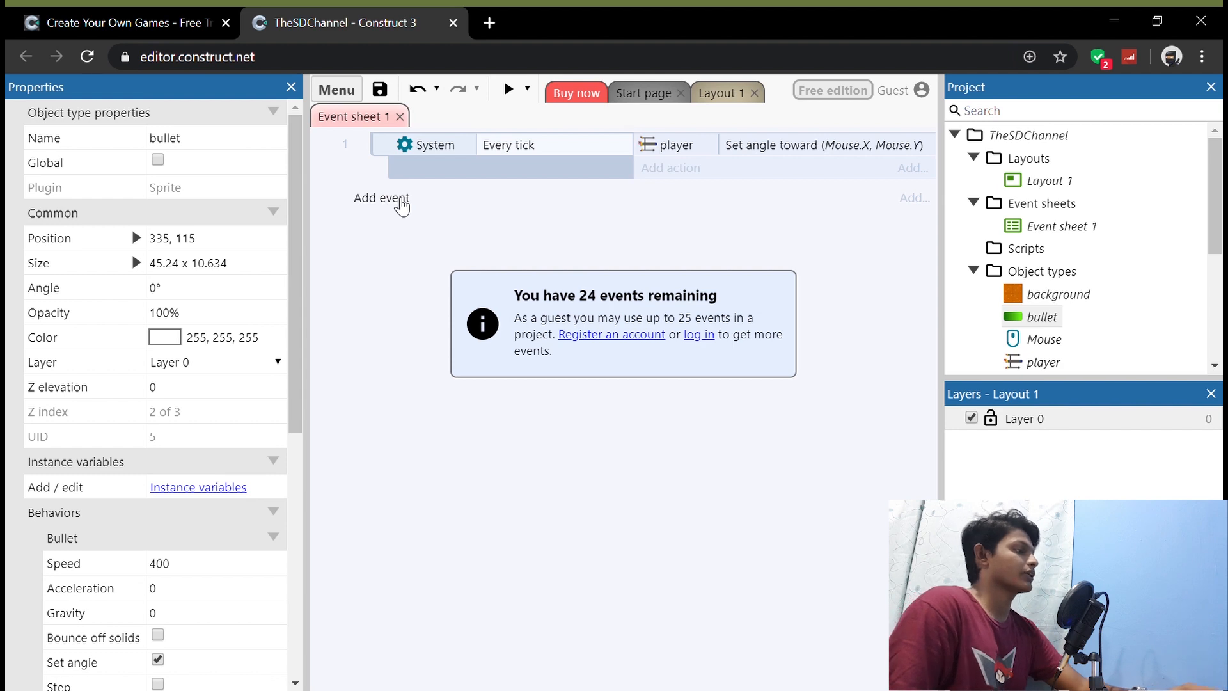
left_click(398, 199)
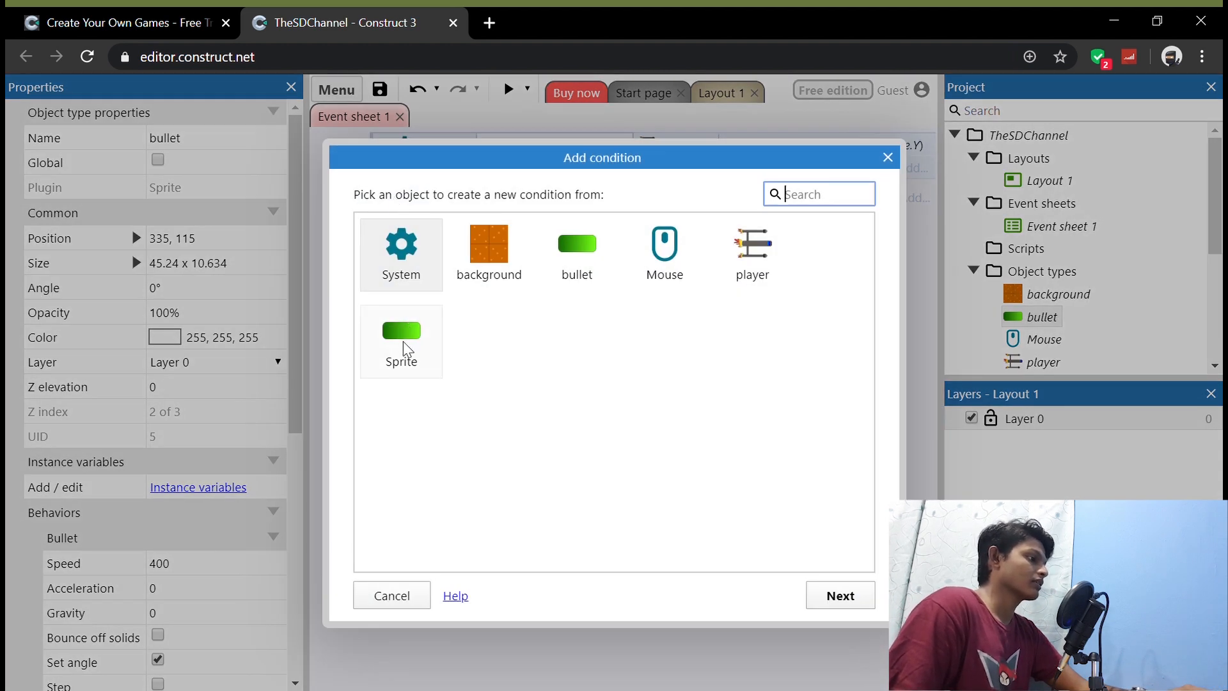
double_click(665, 259)
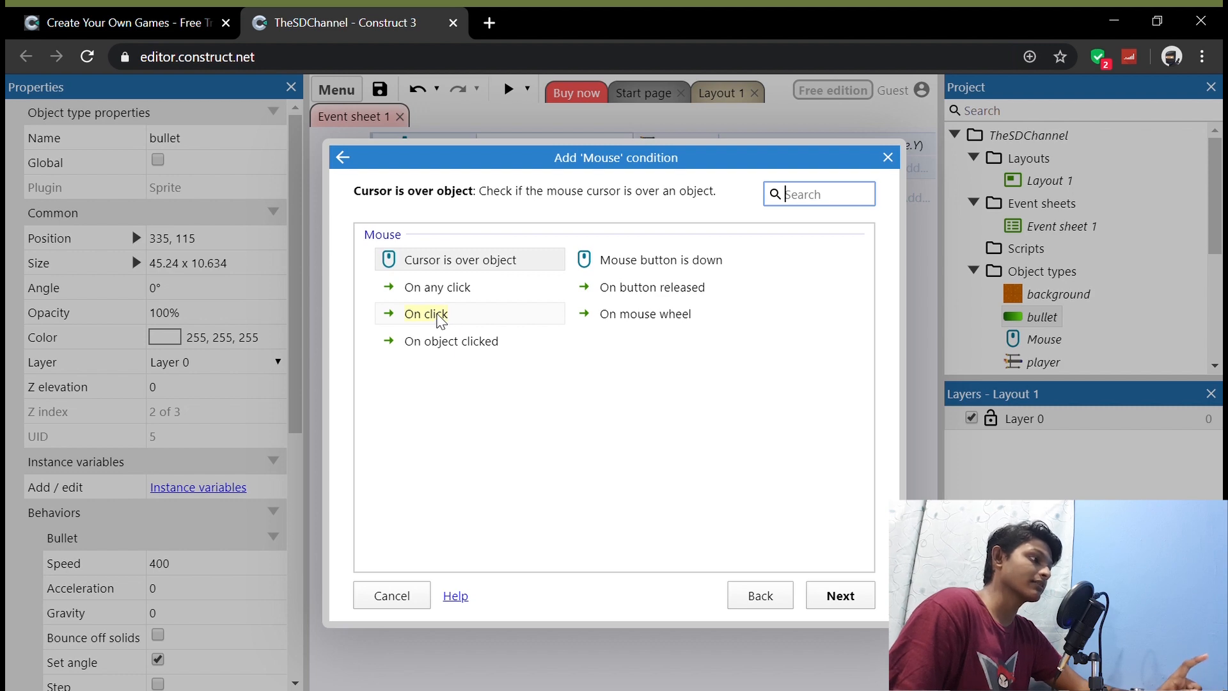
double_click(440, 316)
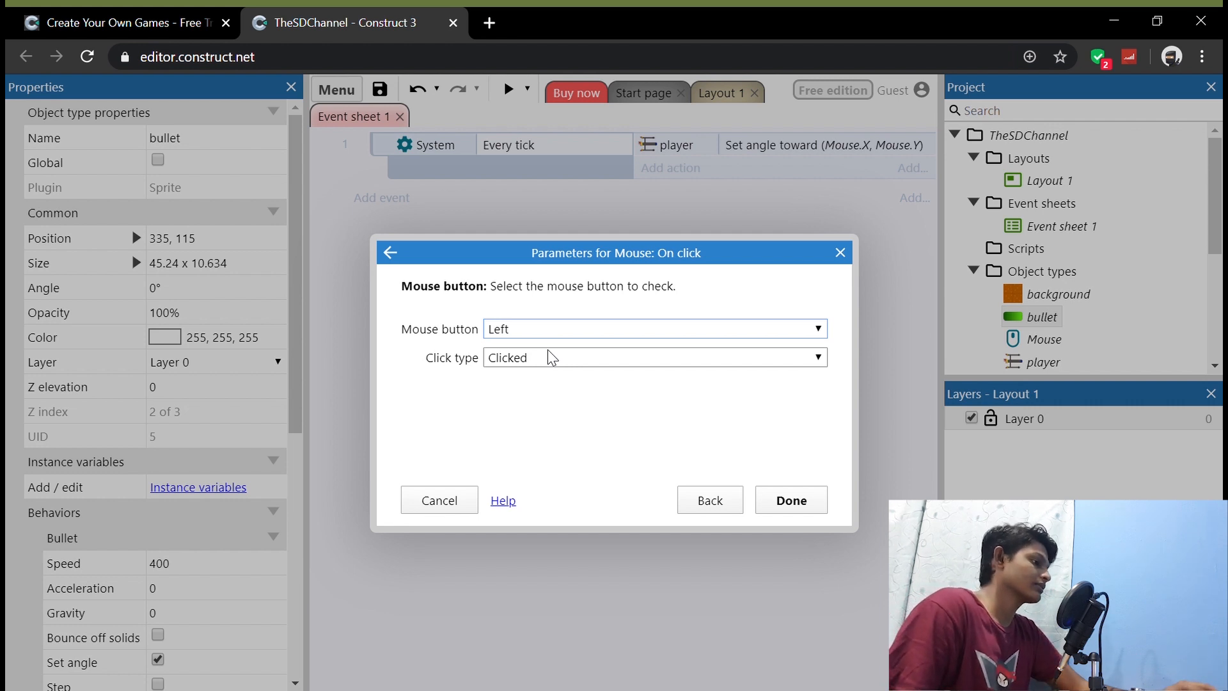
left_click(792, 501)
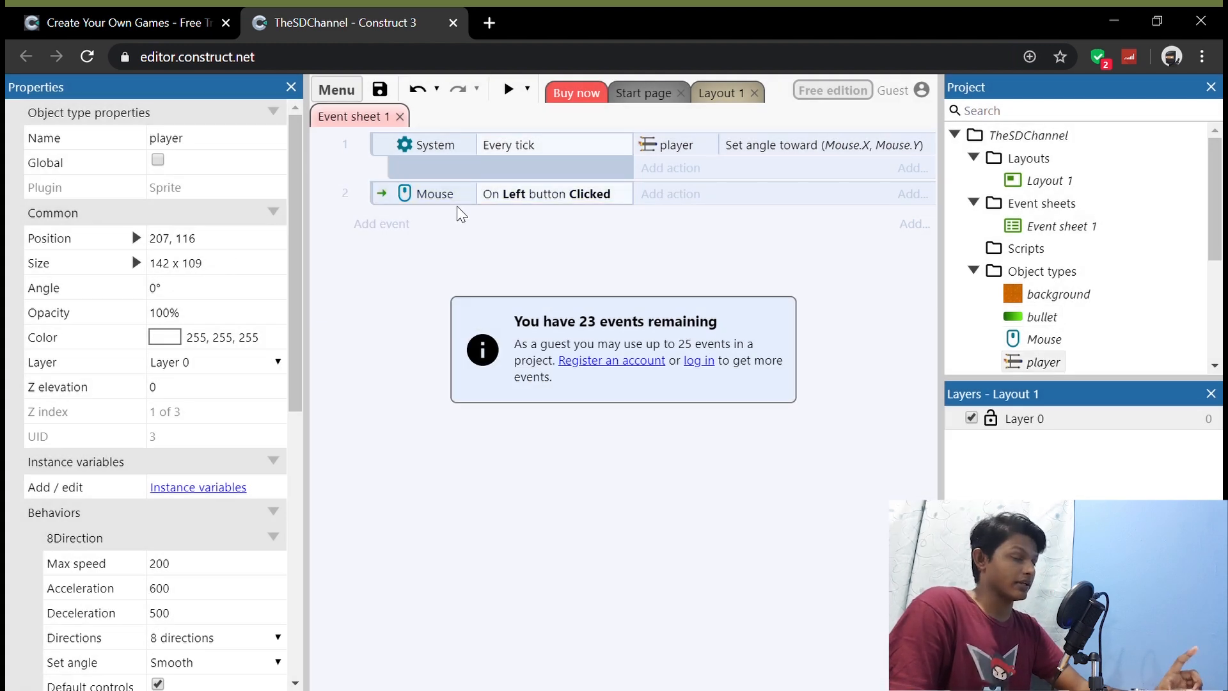
Step: Add a player action to the left-click event and choose Spawn another object
left_click(697, 205)
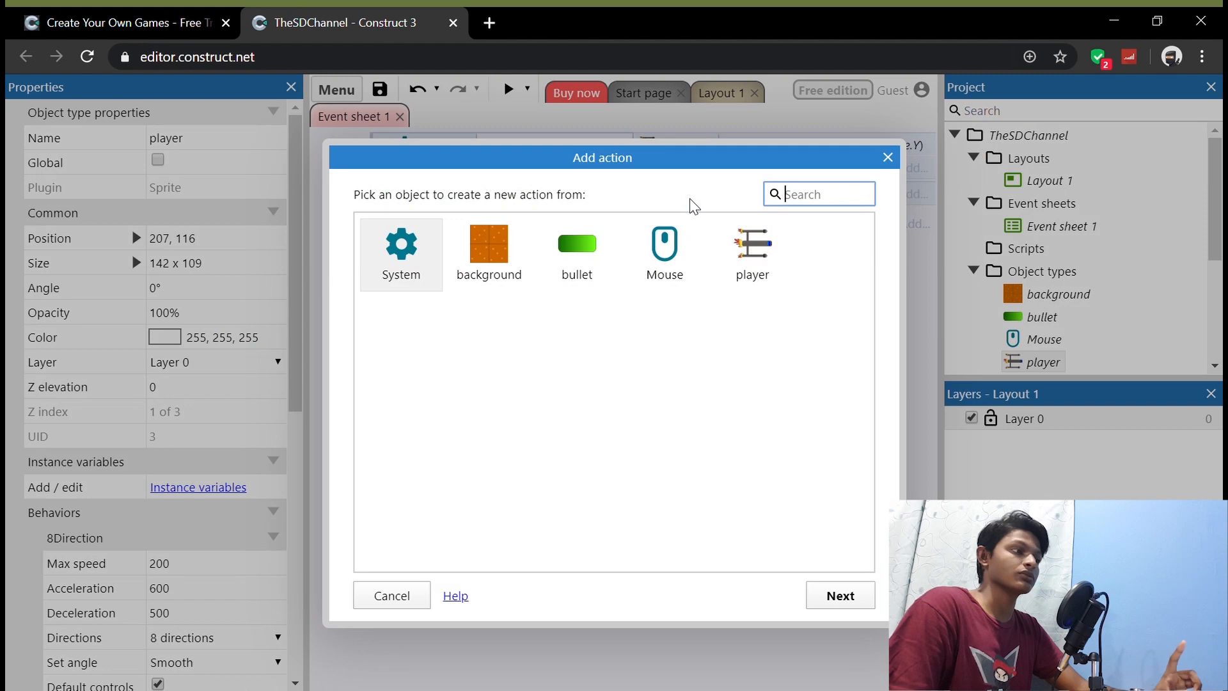
left_click(759, 255)
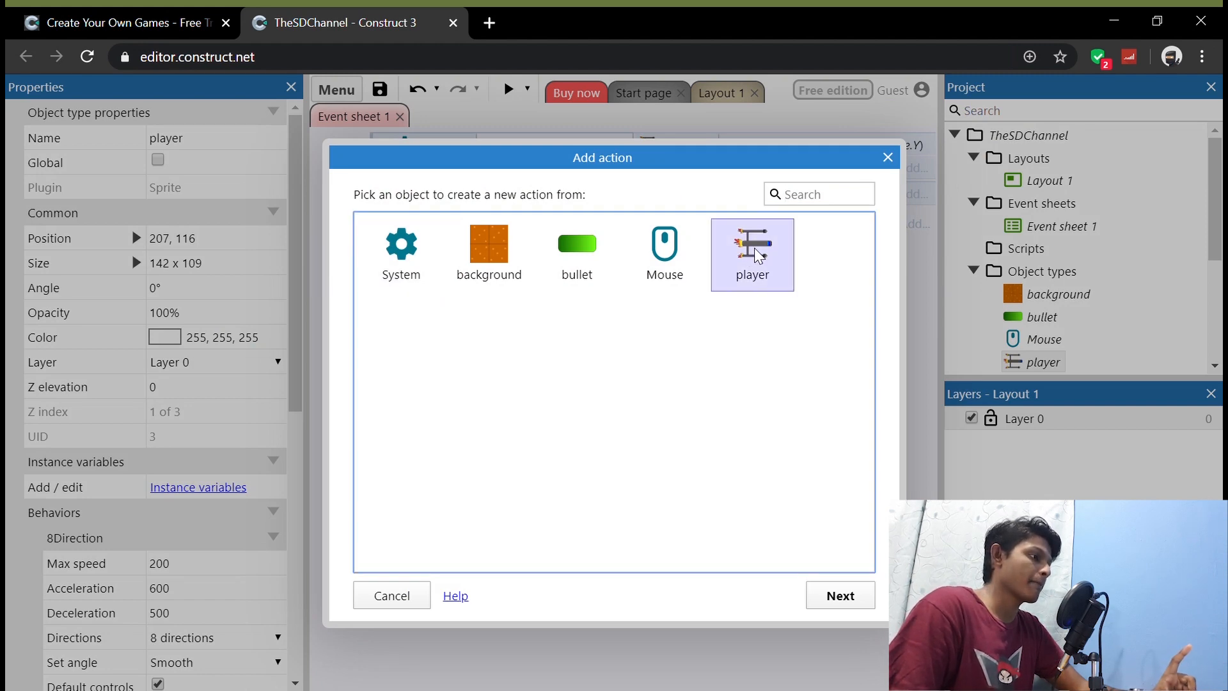
double_click(759, 255)
scroll(658, 374, "down", 3)
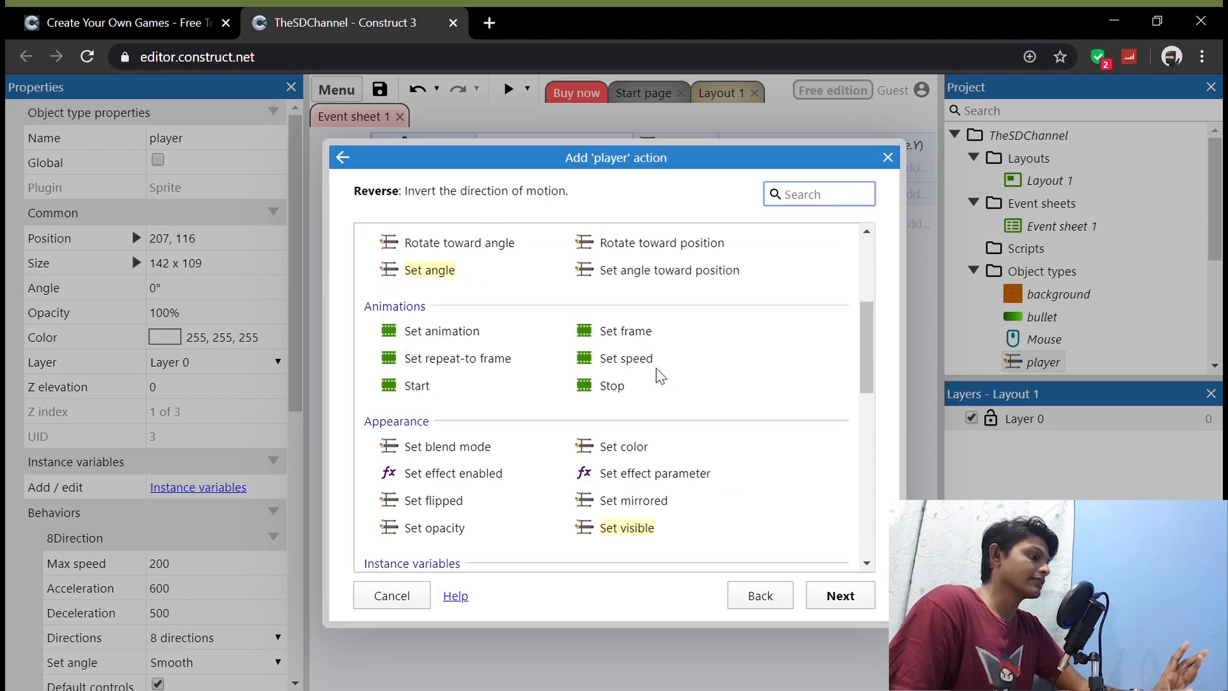
scroll(659, 376, "down", 3)
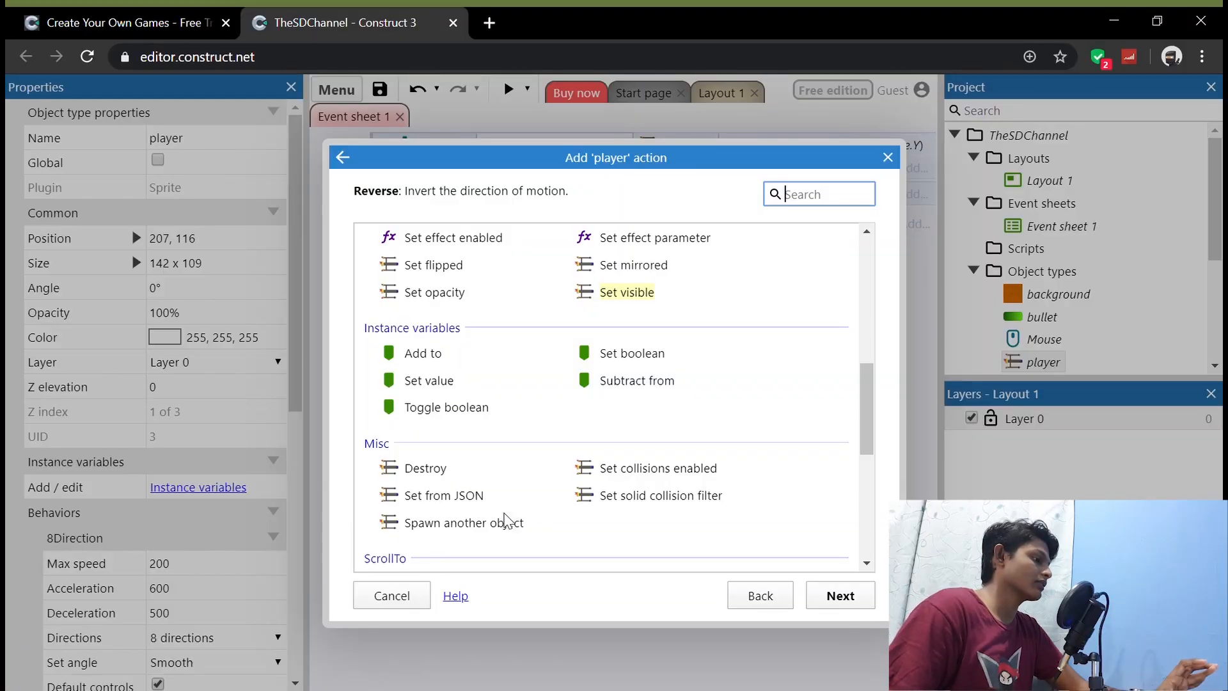
double_click(494, 523)
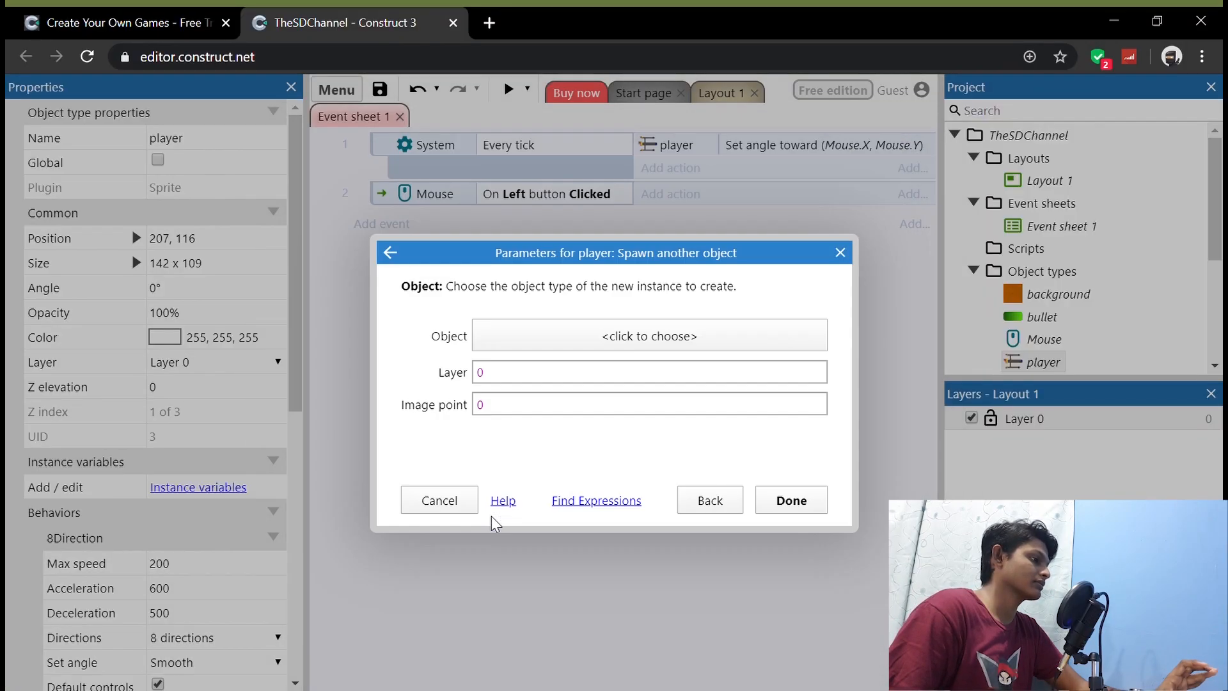
Step: Set the spawn action to create the bullet on layer 0 at image point 1 and confirm it
left_click(650, 336)
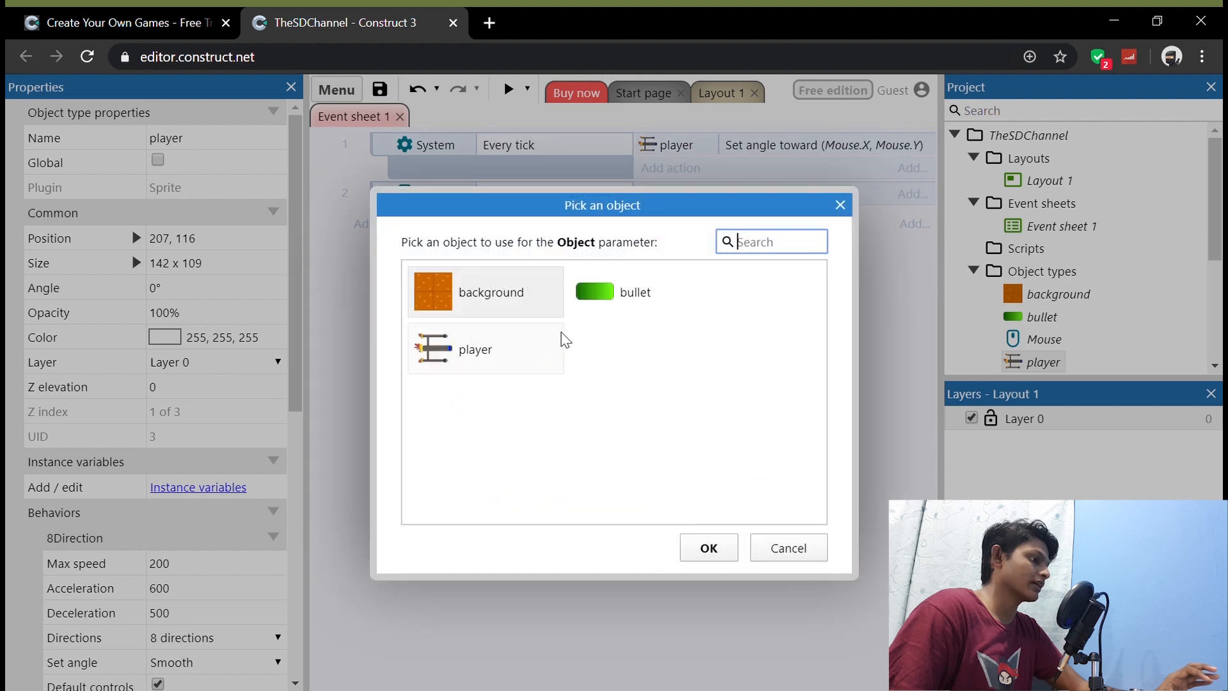
left_click(611, 295)
left_click(722, 548)
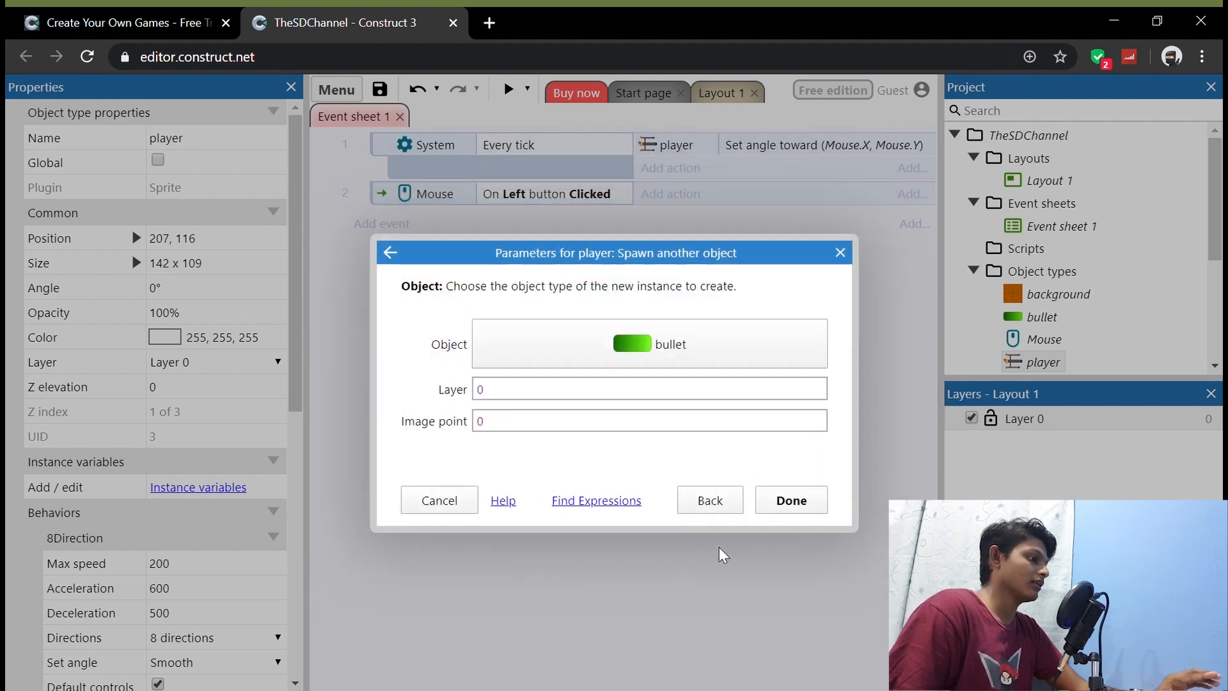
left_click(511, 425)
key("BackSpace")
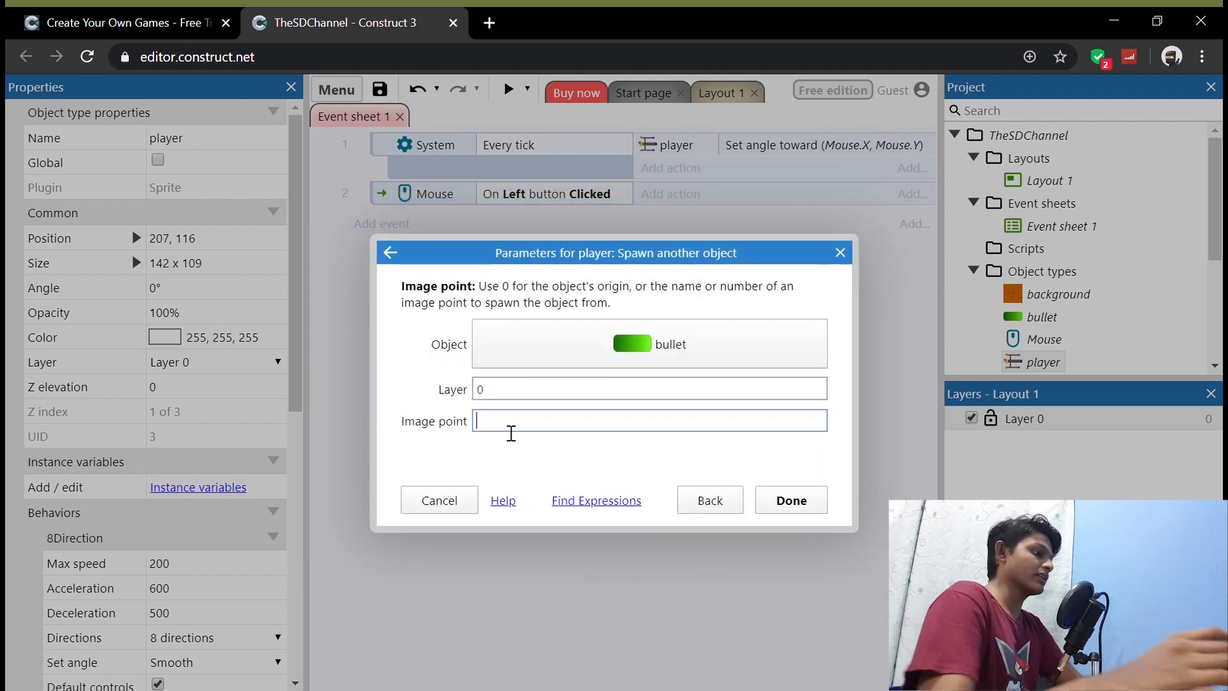
type("2")
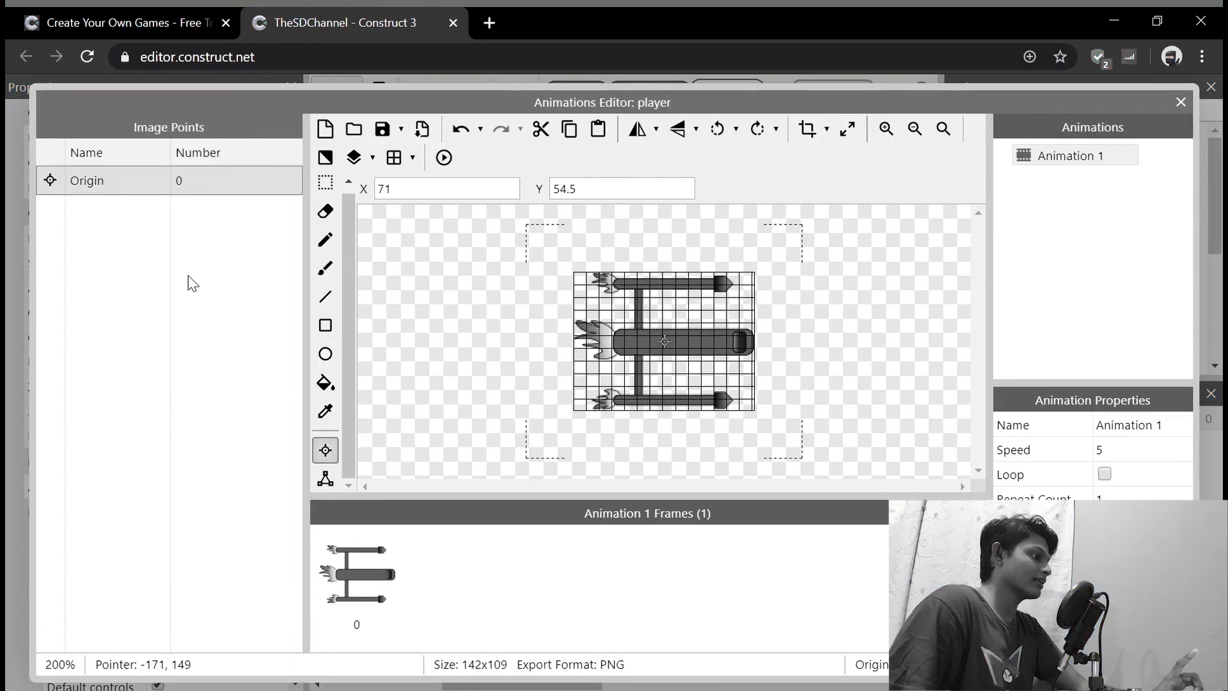
right_click(187, 281)
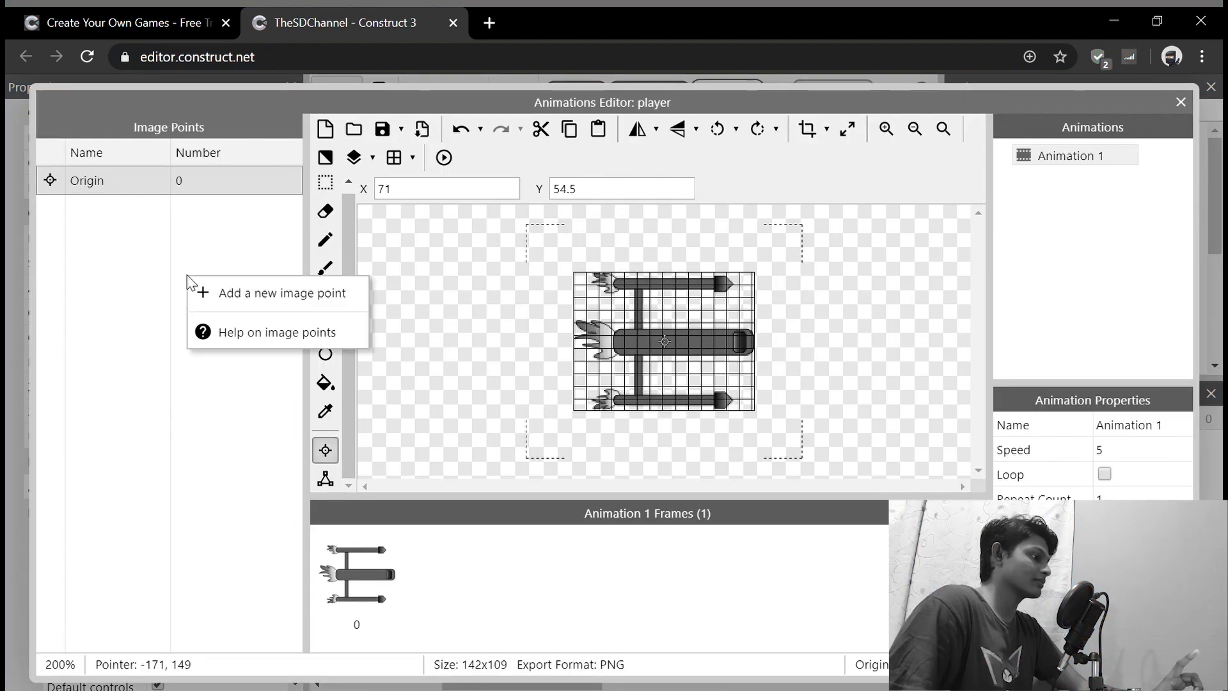
left_click(231, 294)
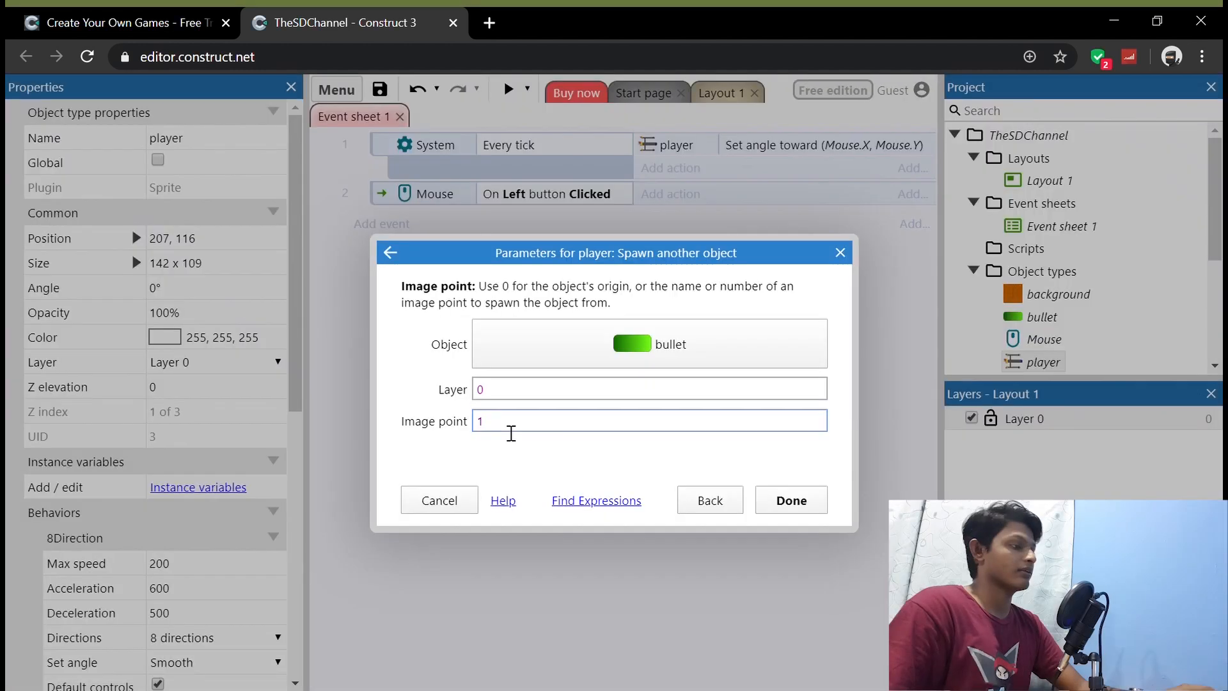
left_click(791, 501)
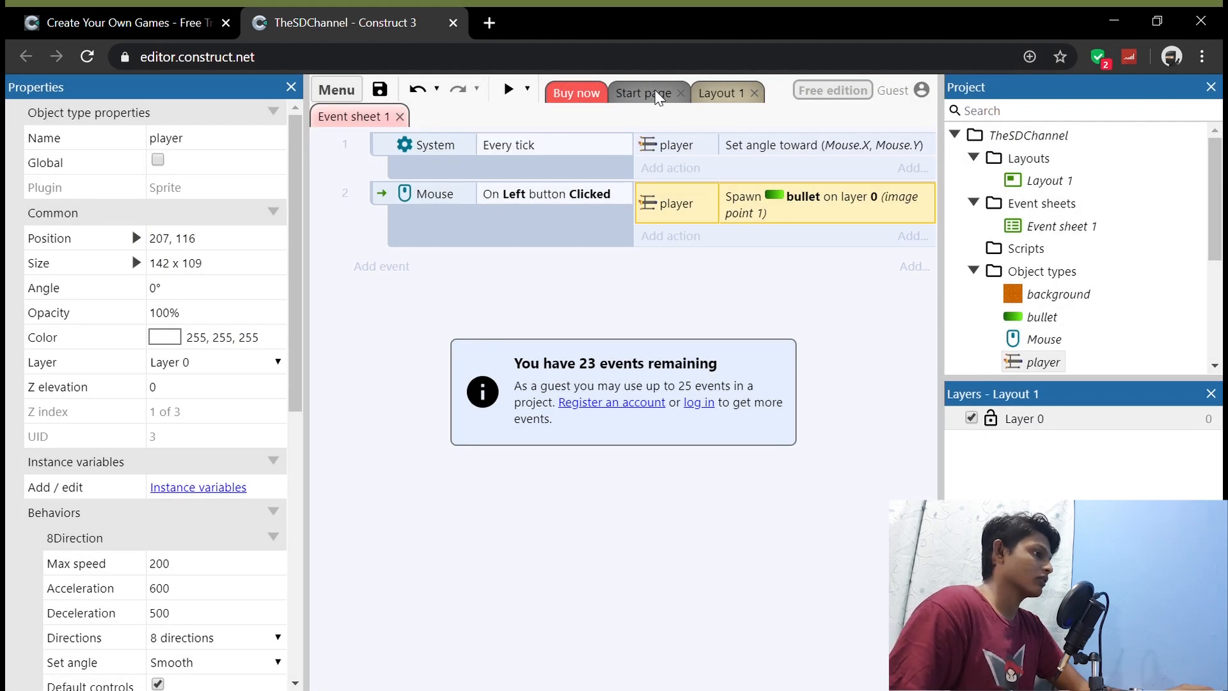
Step: Preview Layout 1 and fly the ship right, down, left and up
left_click(716, 93)
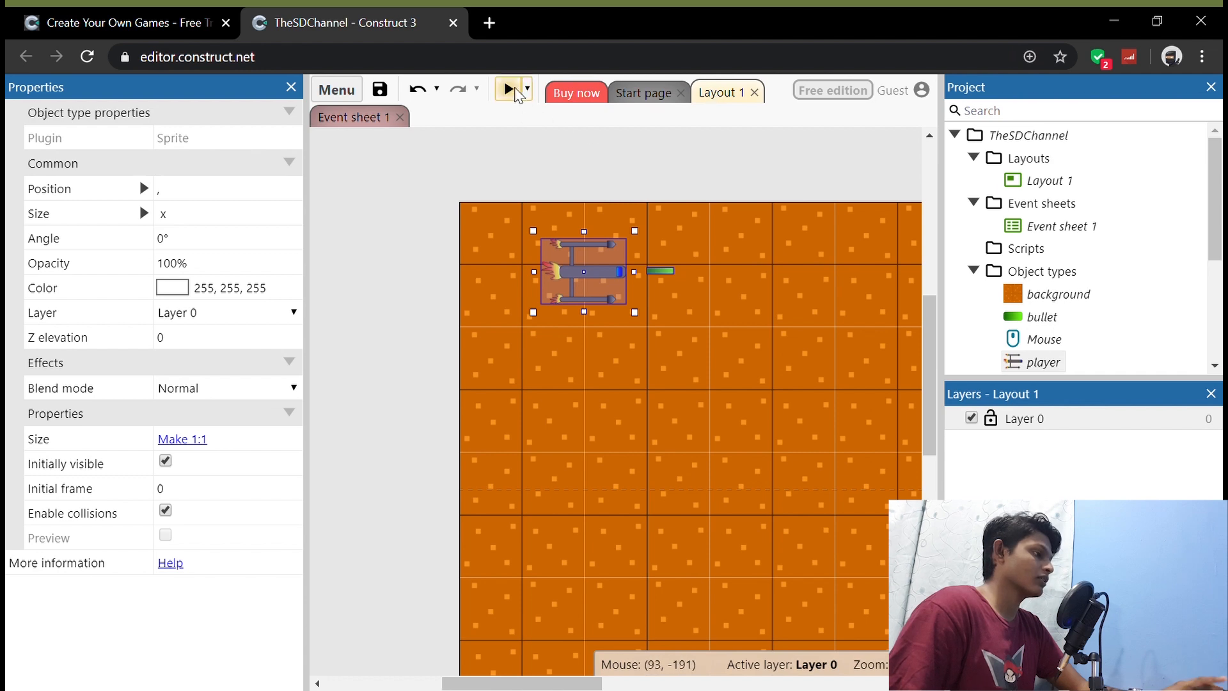
left_click(510, 90)
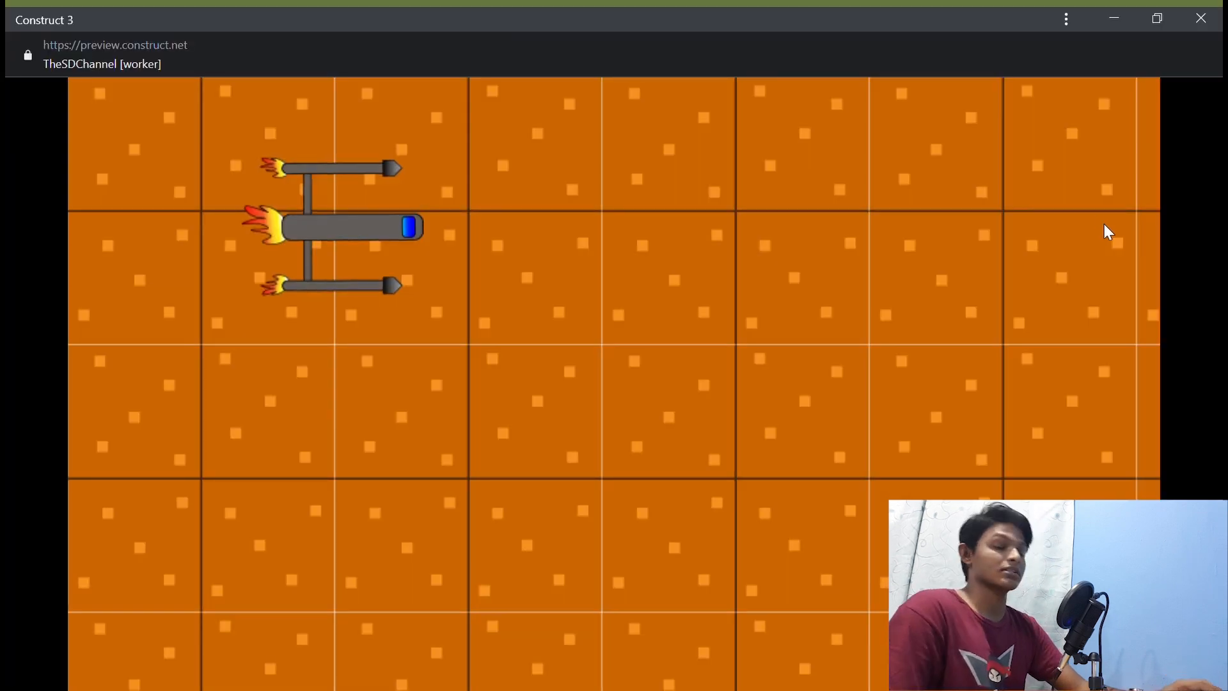
key("Right")
key("Down")
key("Left")
key("Up")
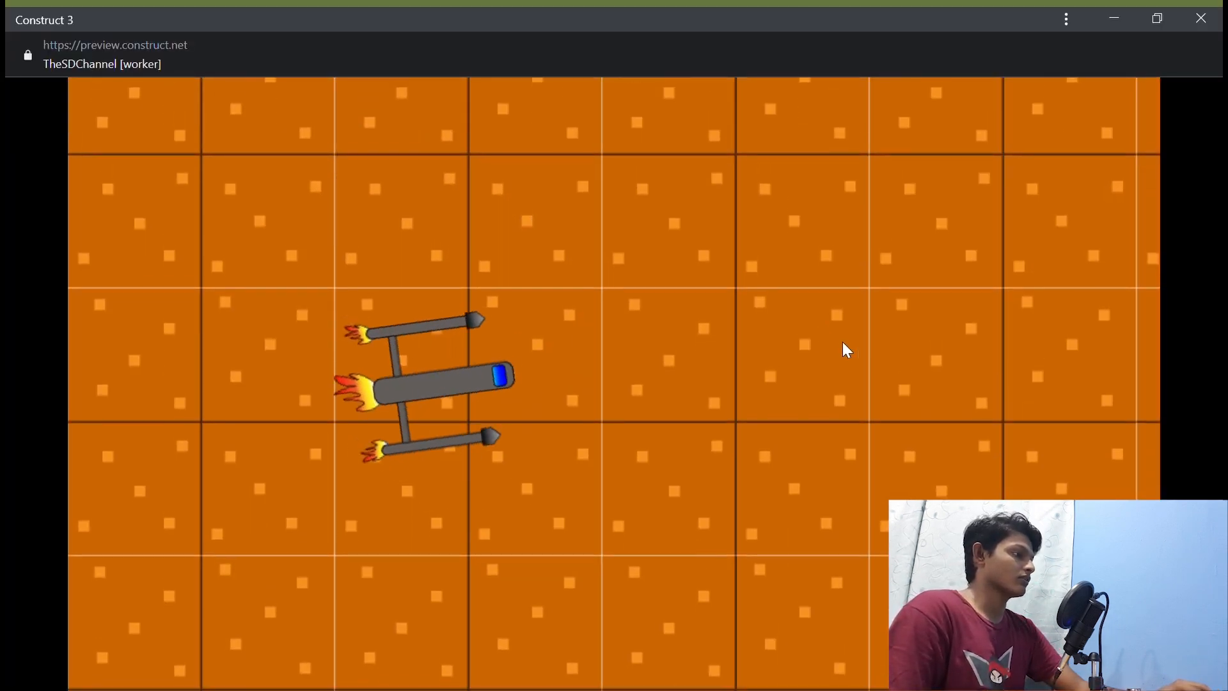
Step: Test shooting in the preview by firing bullets toward different points while moving the ship around
left_click(898, 298)
left_click(913, 373)
key("Down")
left_click(905, 381)
left_click(894, 375)
left_click(884, 349)
left_click(761, 276)
left_click(515, 157)
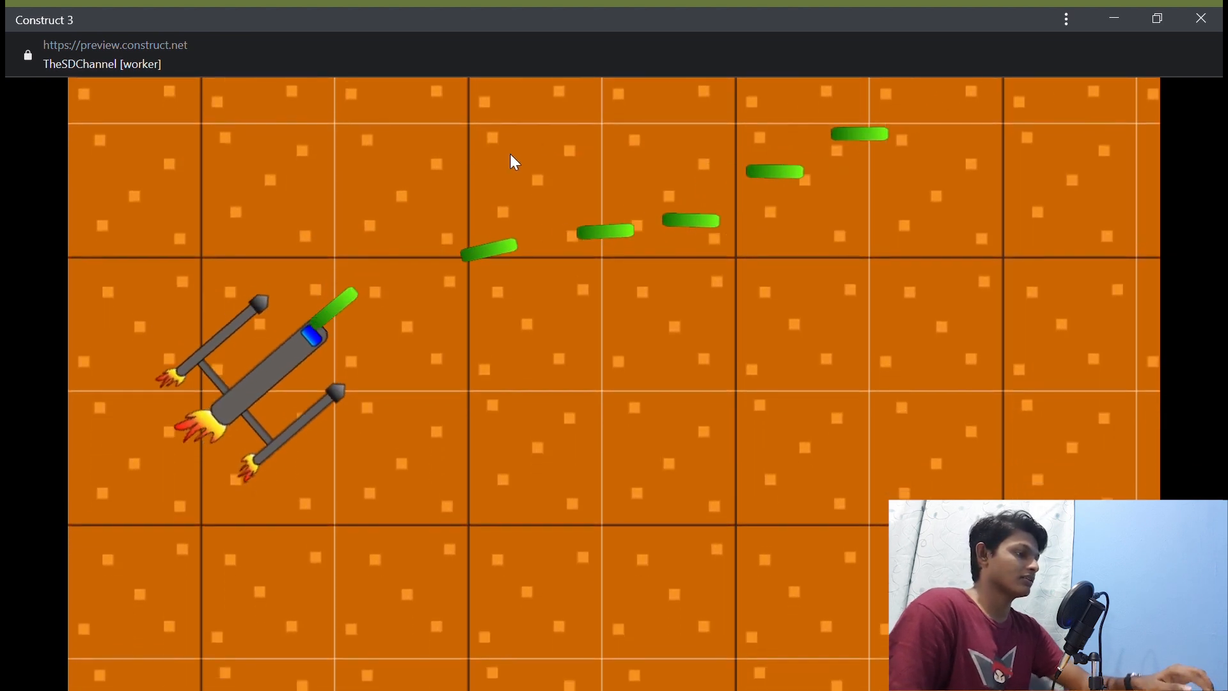
key("Right")
key("Up")
left_click(359, 153)
left_click(249, 256)
left_click(247, 336)
left_click(697, 307)
key("Up")
left_click(715, 425)
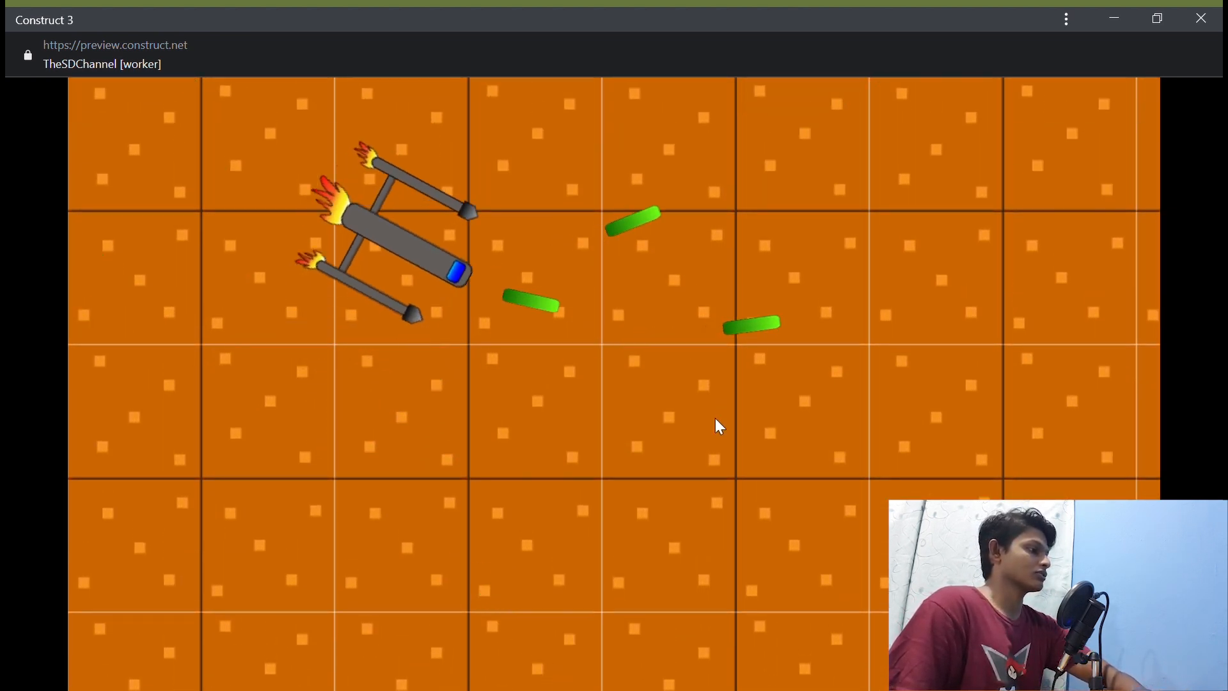
left_click(415, 558)
key("Right")
left_click(337, 451)
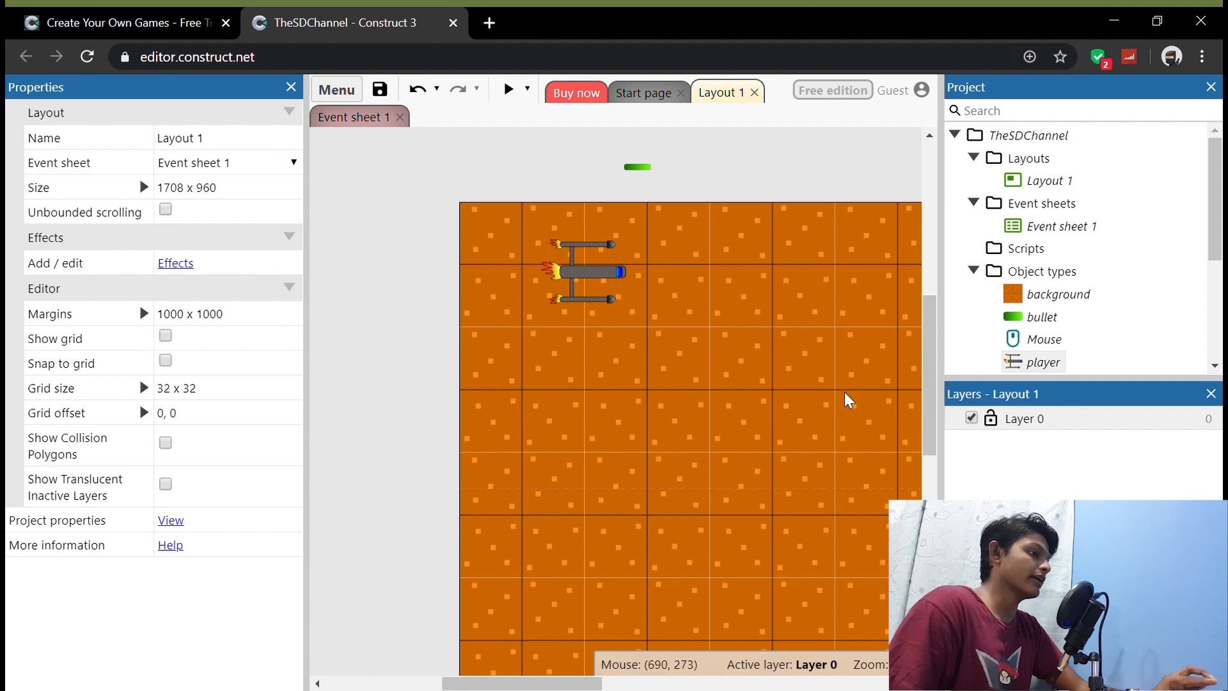
Step: Insert a new Sprite in Layout 1 at about 484, 300 and load the round metallic disc image into it
double_click(667, 374)
scroll(742, 349, "down", 5)
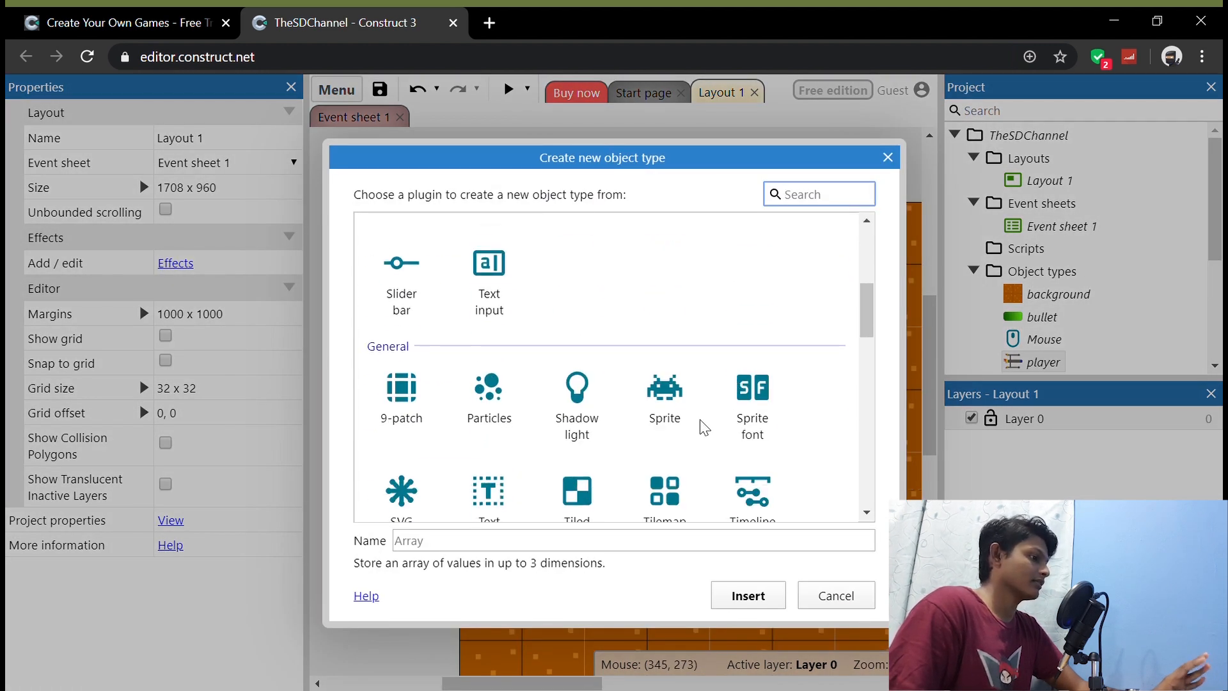
left_click(668, 424)
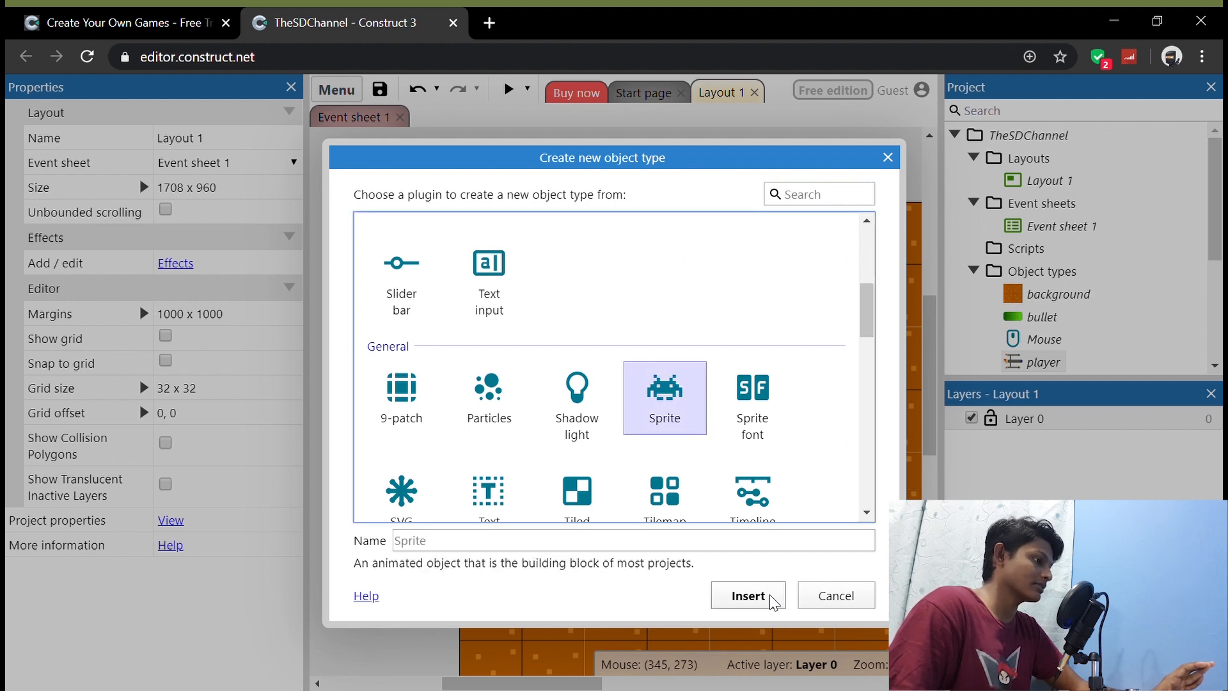
left_click(749, 595)
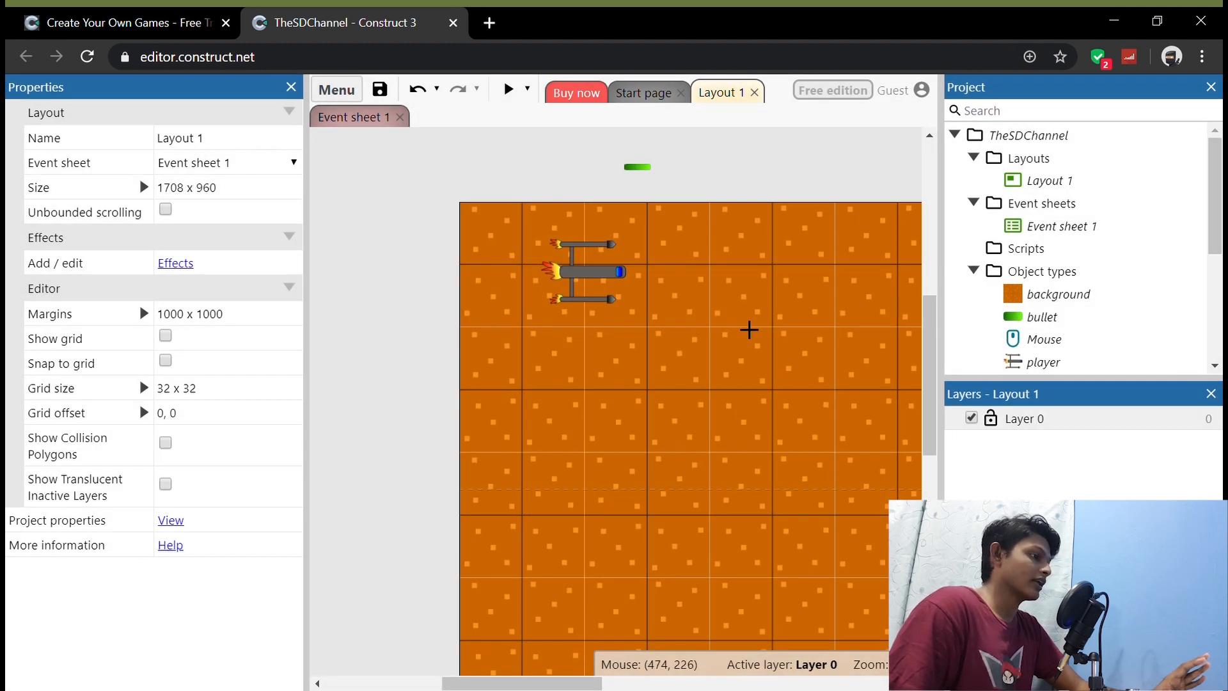
left_click(763, 397)
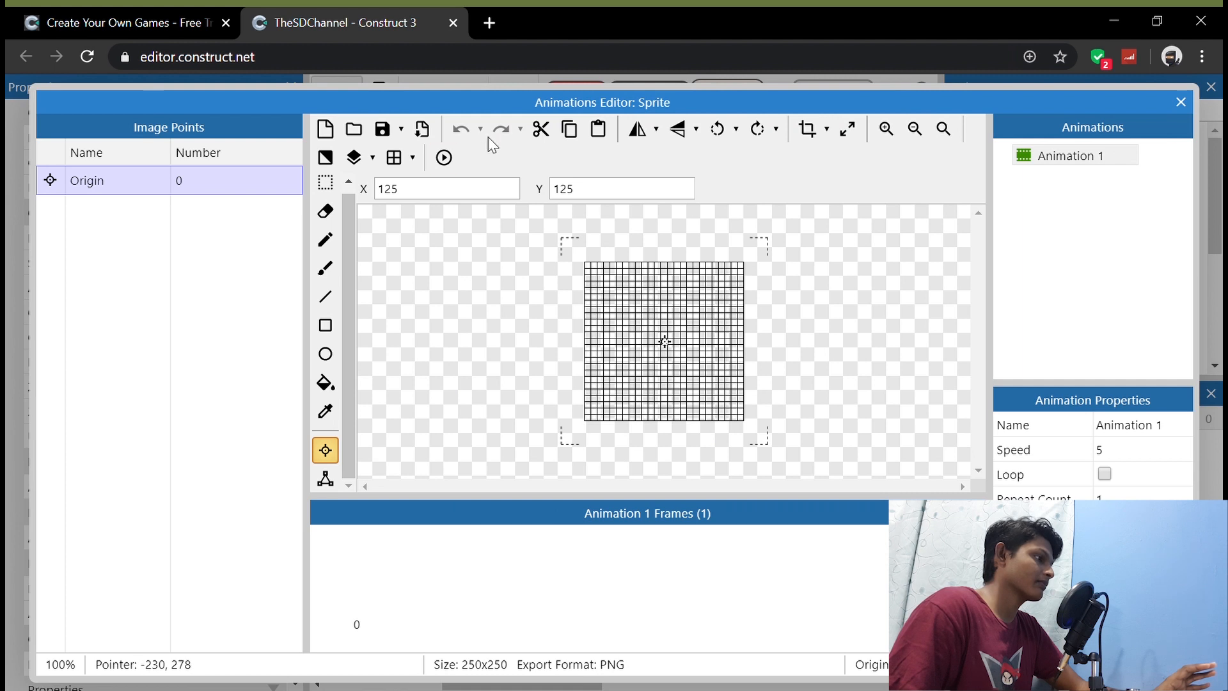
left_click(354, 130)
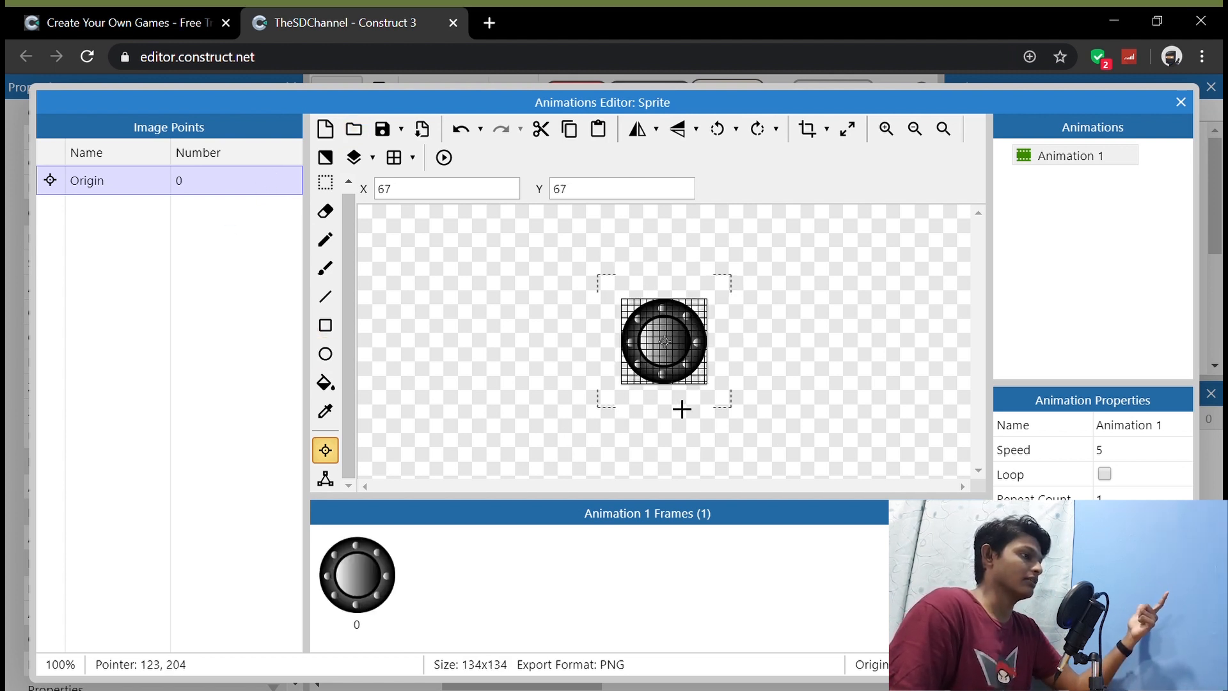
left_click(1182, 102)
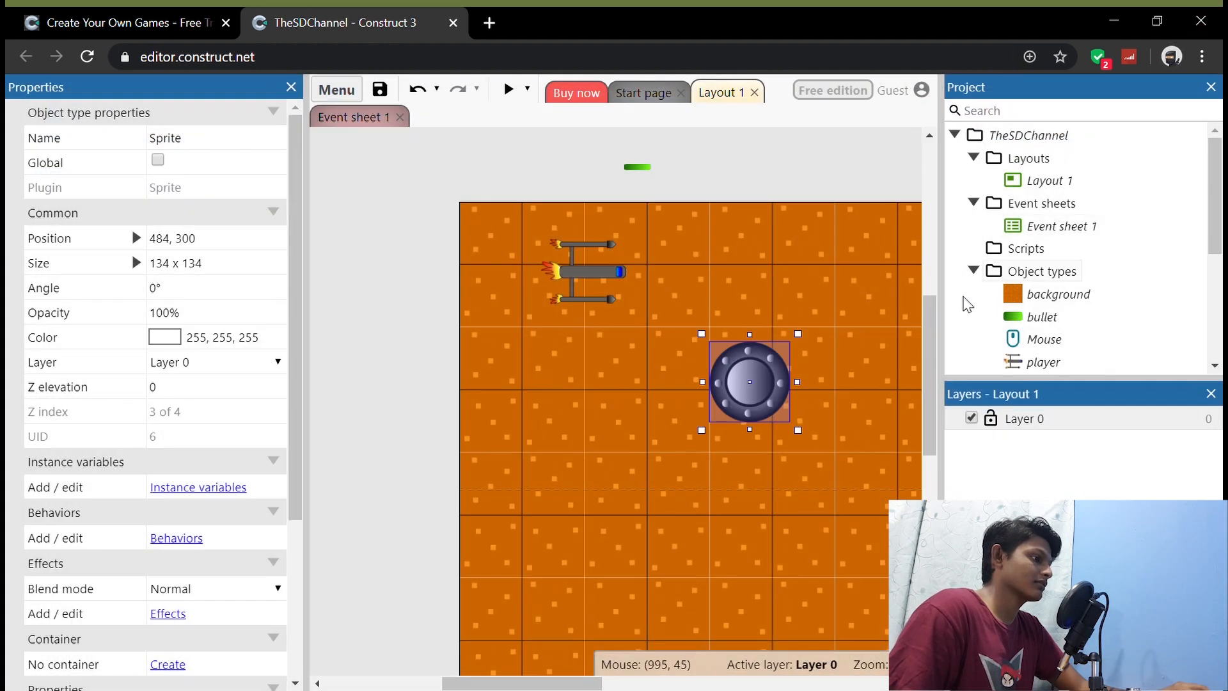
Step: Shrink the disc sprite to about 94 x 94 and place it to the right of the ship at about 498, 119
left_click_drag(762, 384, 776, 288)
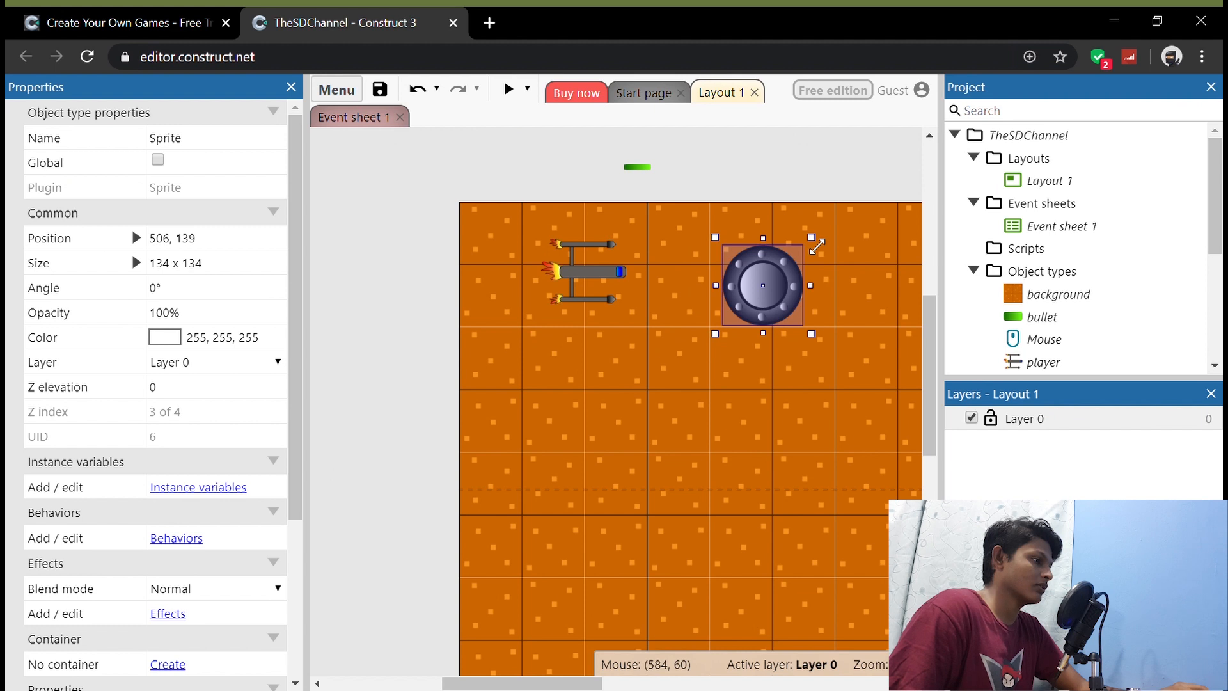
left_click_drag(818, 246, 793, 272)
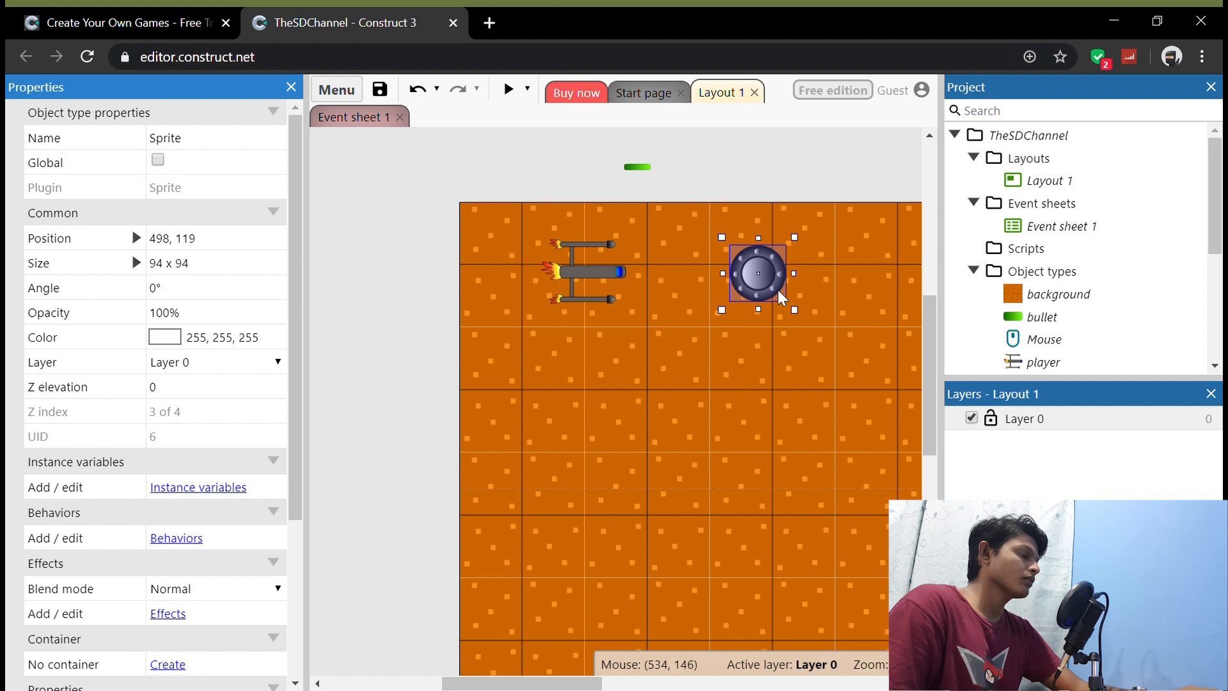
left_click(772, 286)
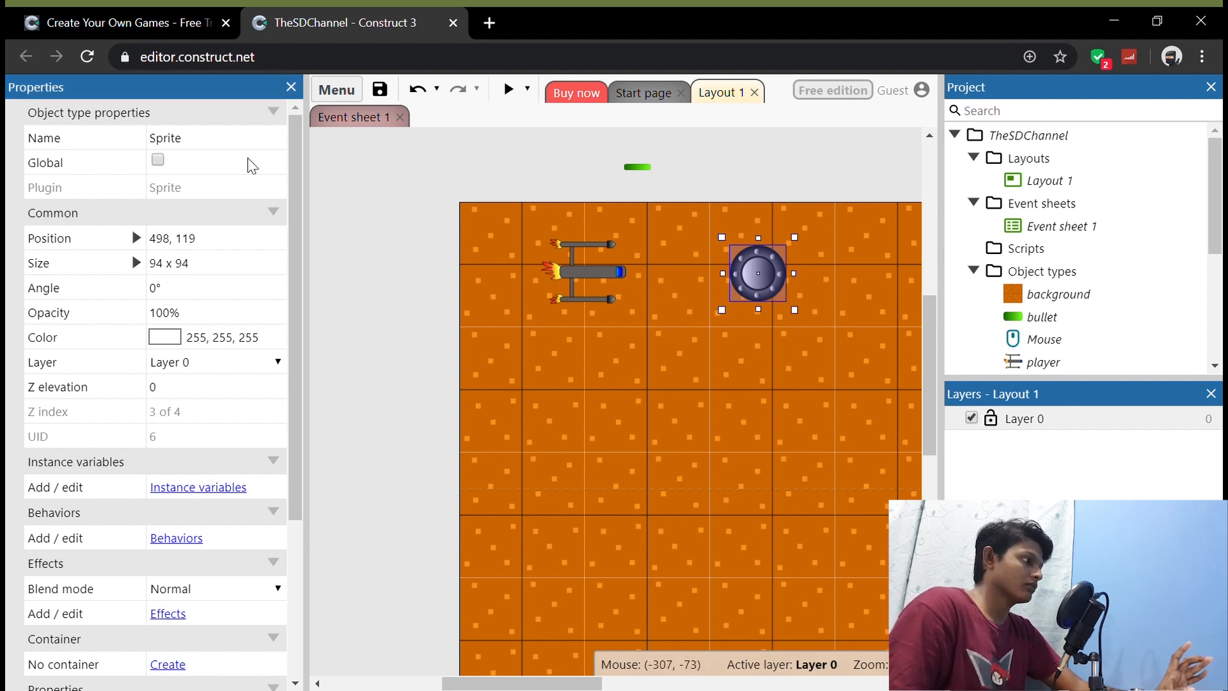
Step: Rename the disc sprite to enemy
left_click(231, 148)
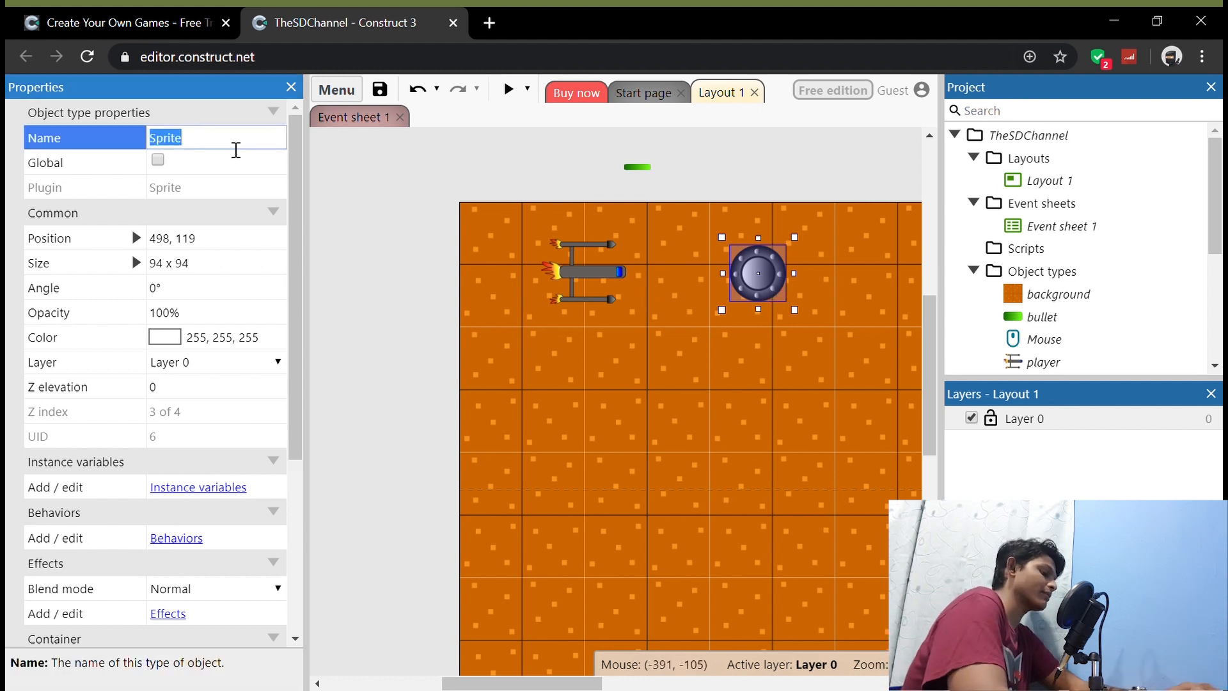
type("enem")
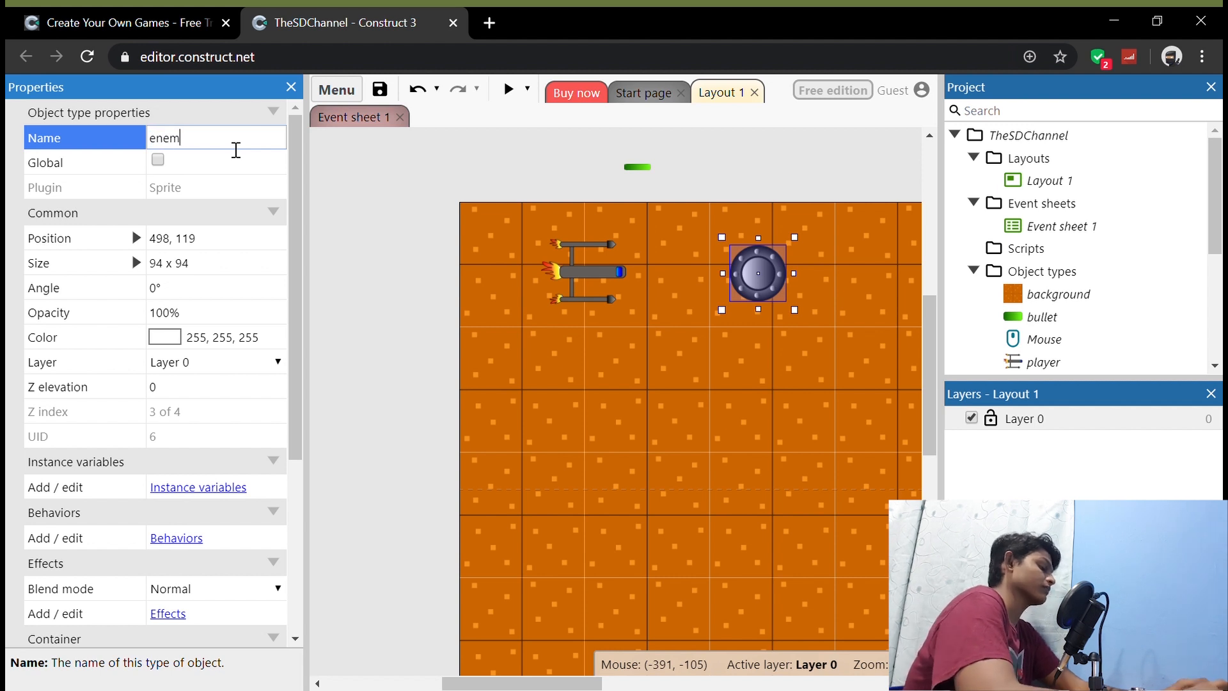
type("y")
key("Return")
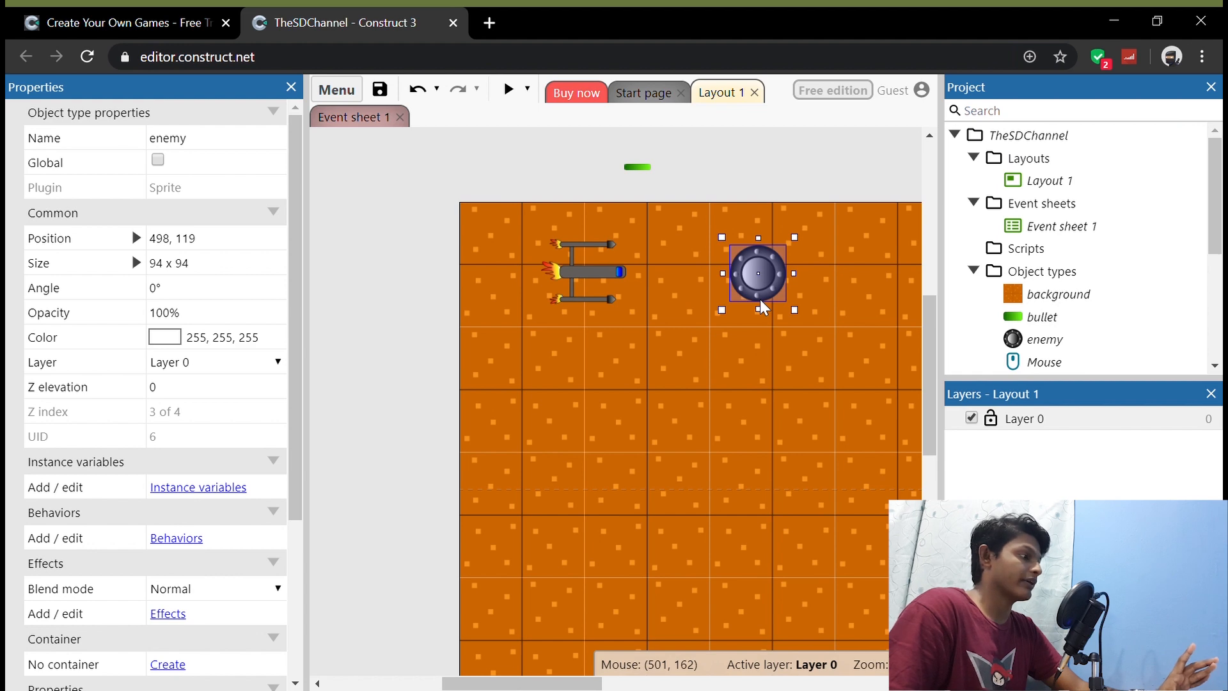
Step: Add the Move To behavior to the enemy and close its behaviors list
left_click(174, 539)
left_click(660, 315)
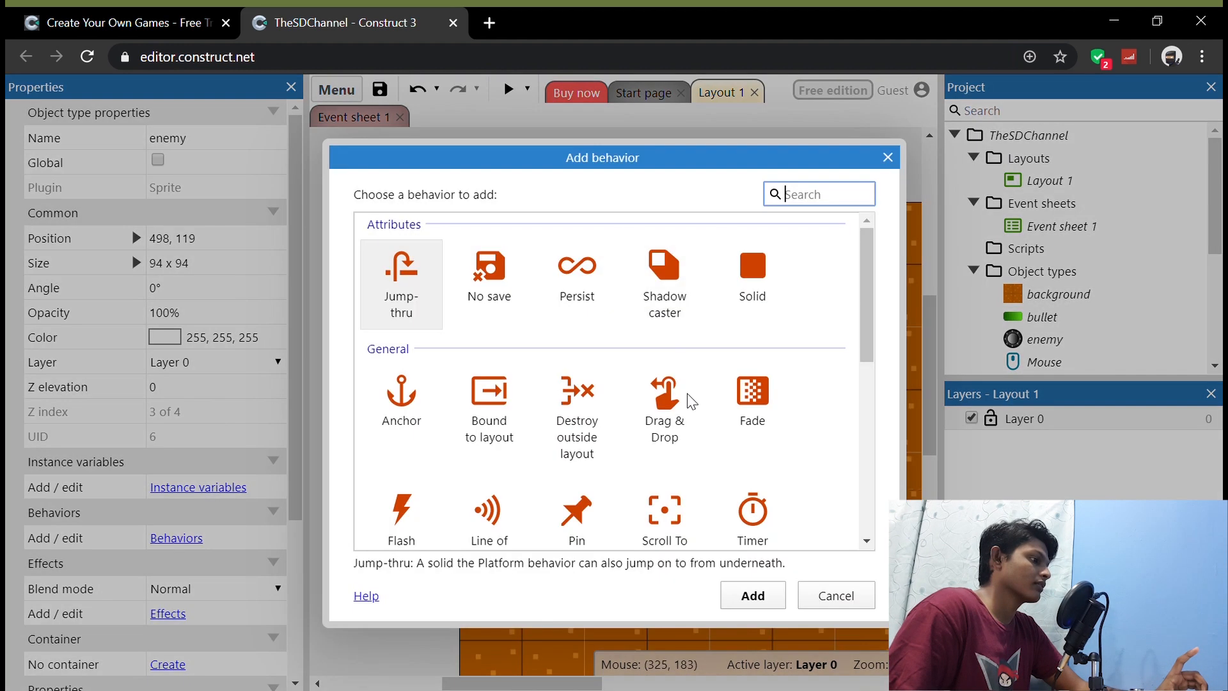
scroll(683, 435, "down", 5)
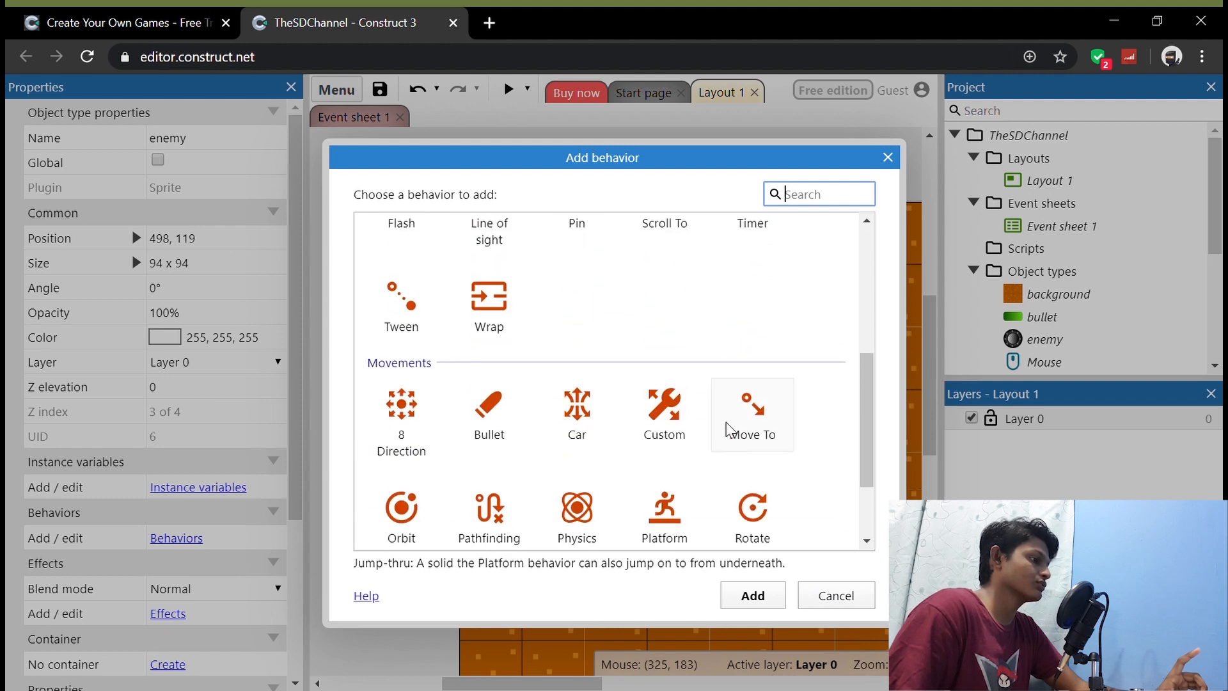
left_click(753, 416)
left_click(753, 597)
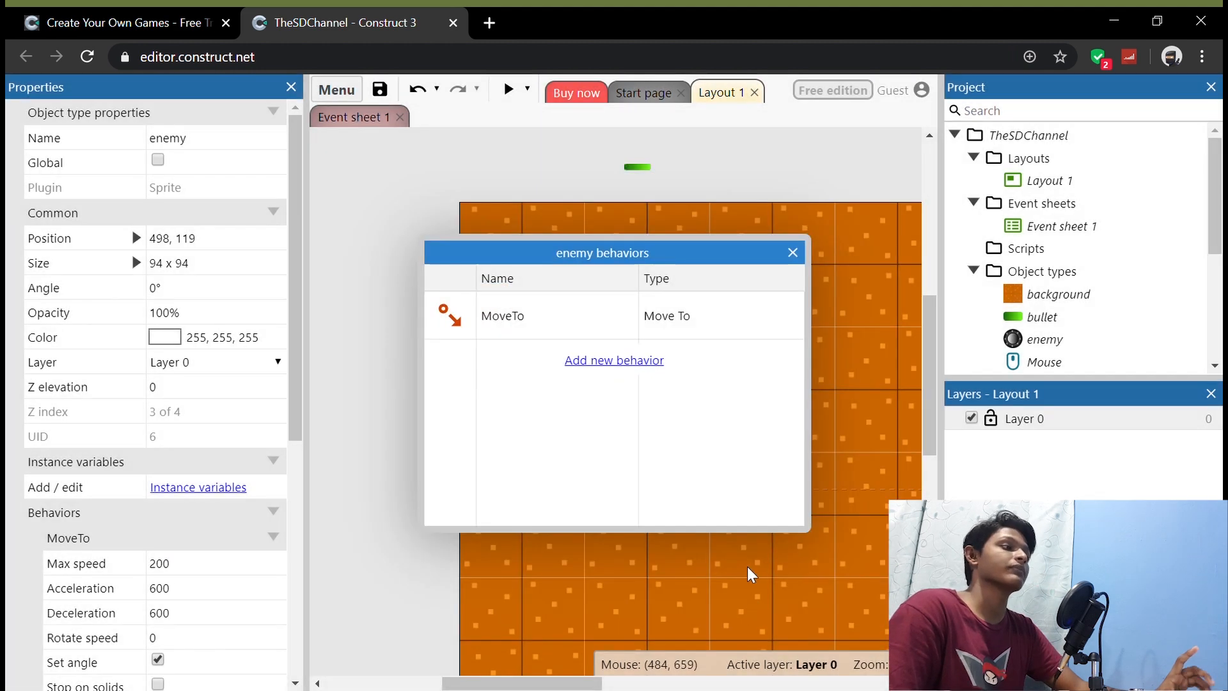
left_click(793, 253)
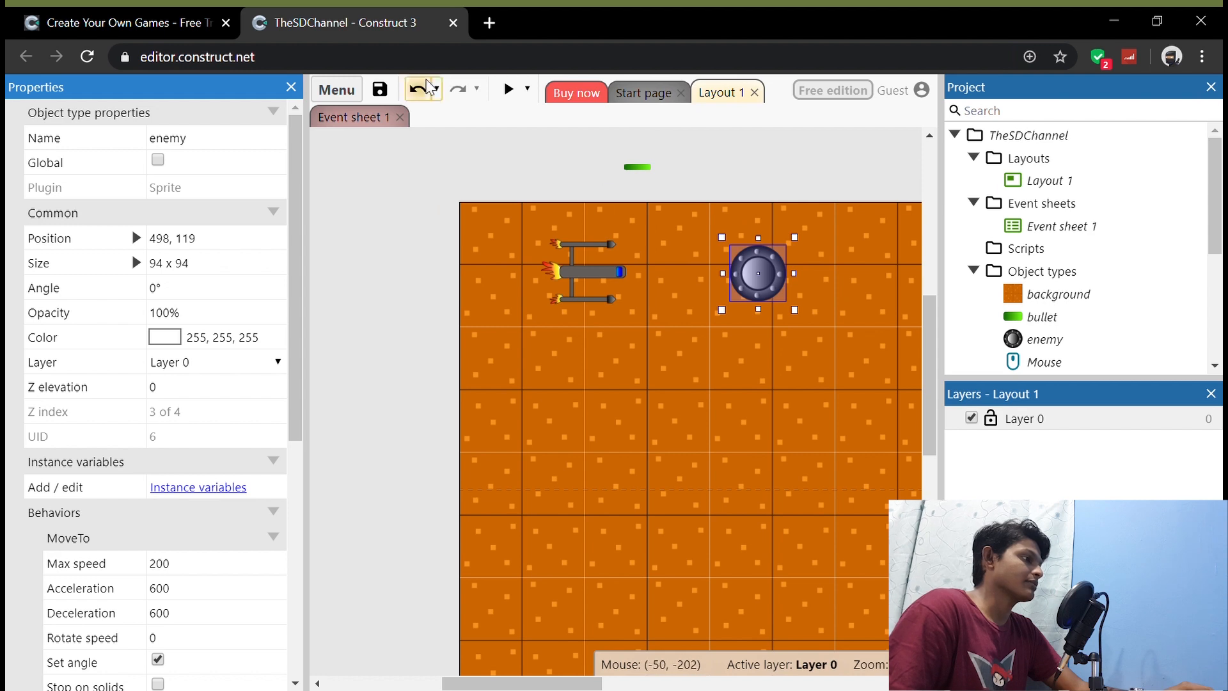
Step: Preview the layout, fly the ship around the enemy to check whether it moves, and close the preview
left_click(509, 89)
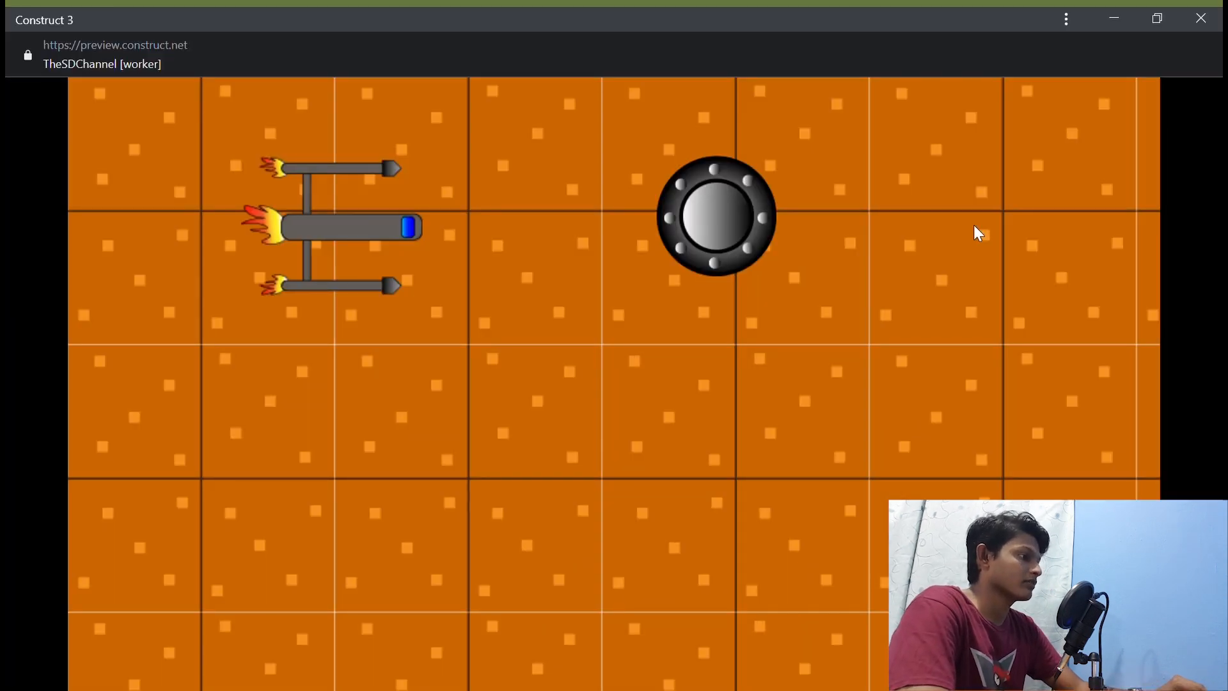
key("Right")
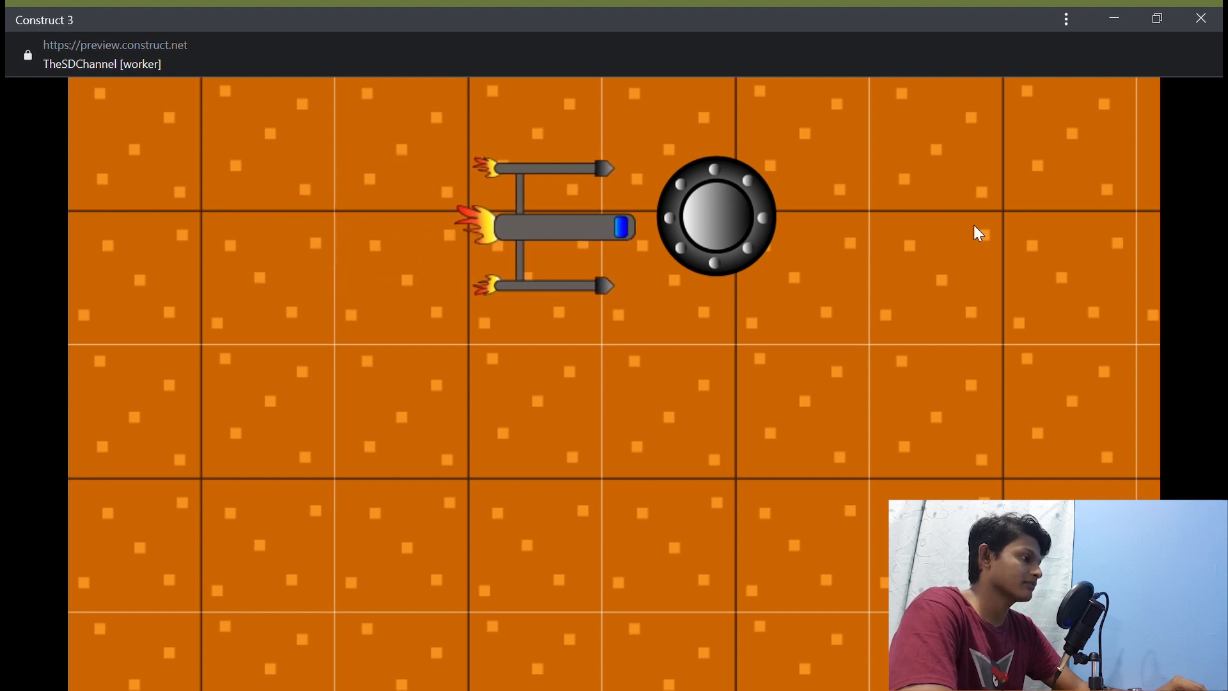
key("Left")
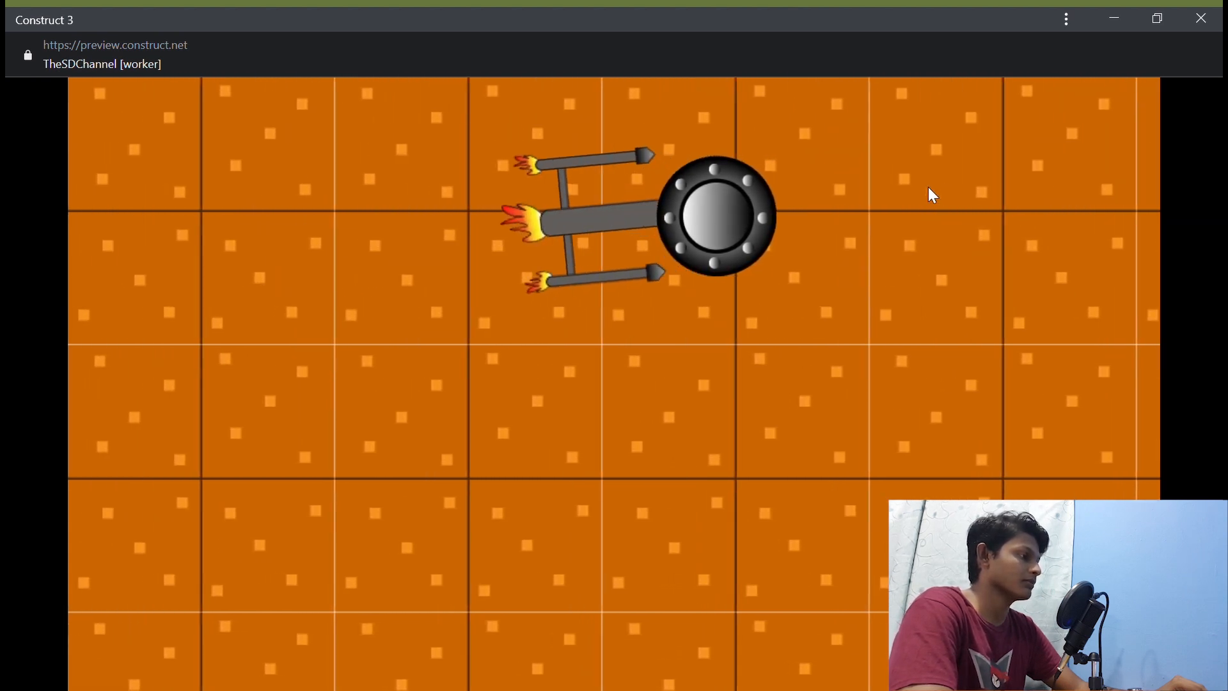
key("Up")
key("Right")
key("Right")
key("Down")
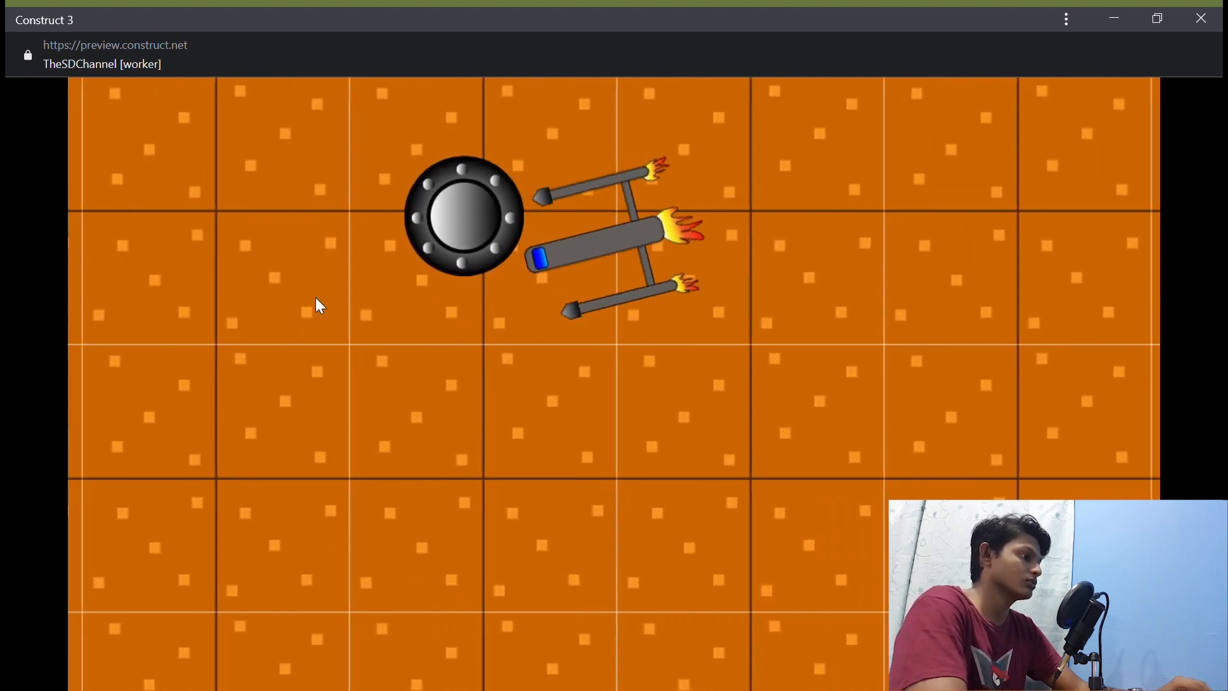
key("Right")
key("Up")
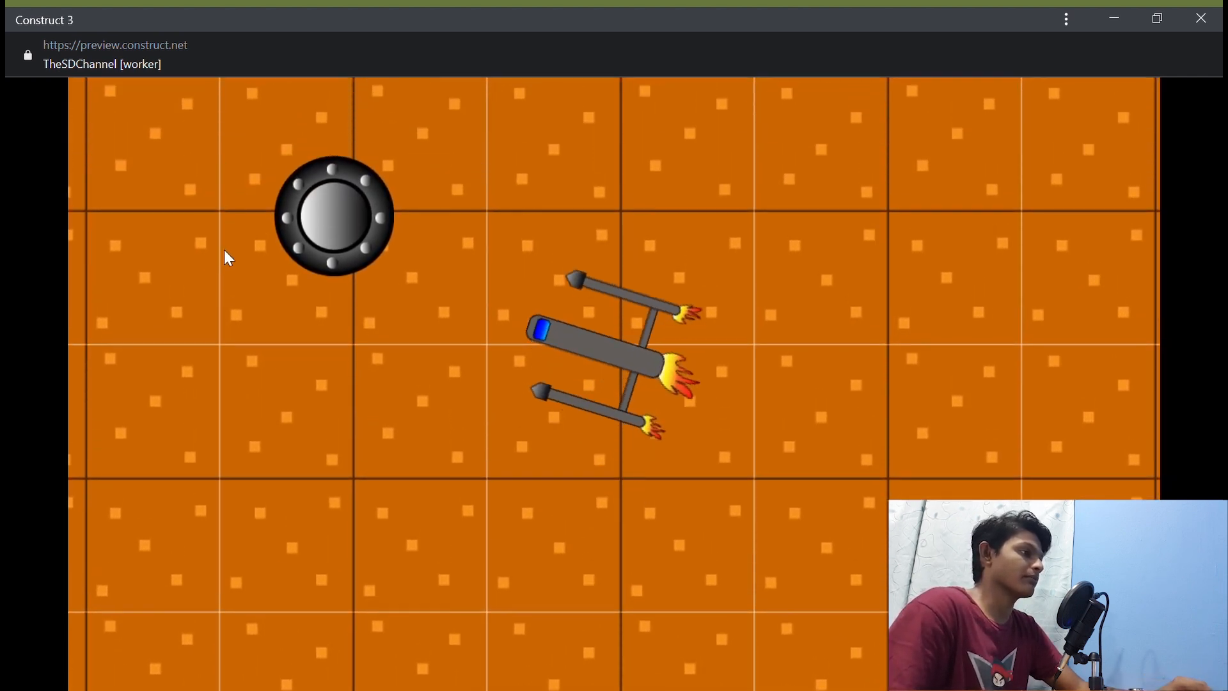
key("Left")
left_click(1202, 18)
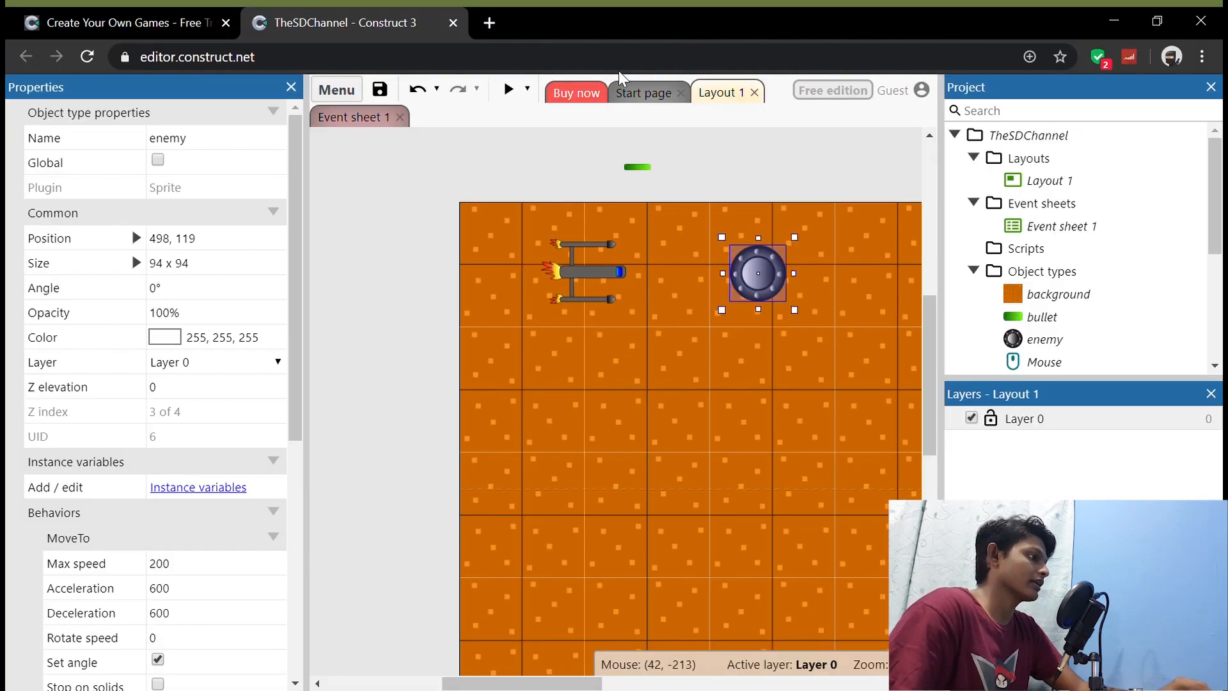
Step: Add an enemy Move to object action targeting player in Direct mode to the Every tick event in Event sheet 1
left_click(354, 117)
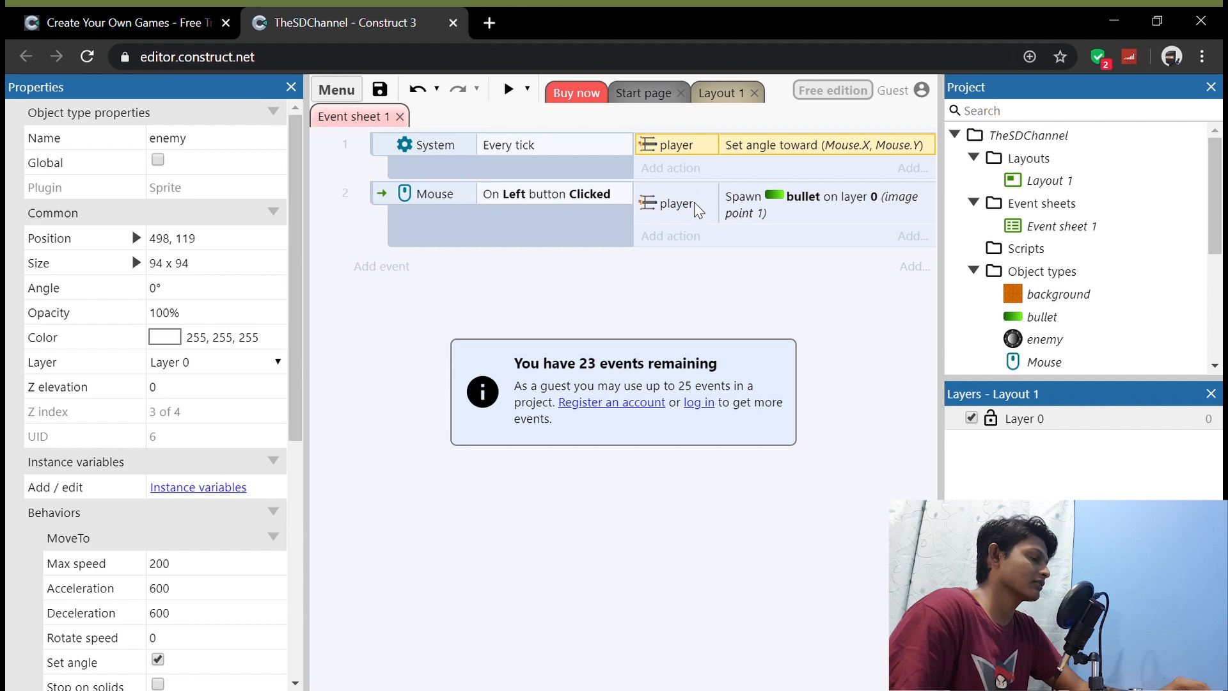
left_click(679, 167)
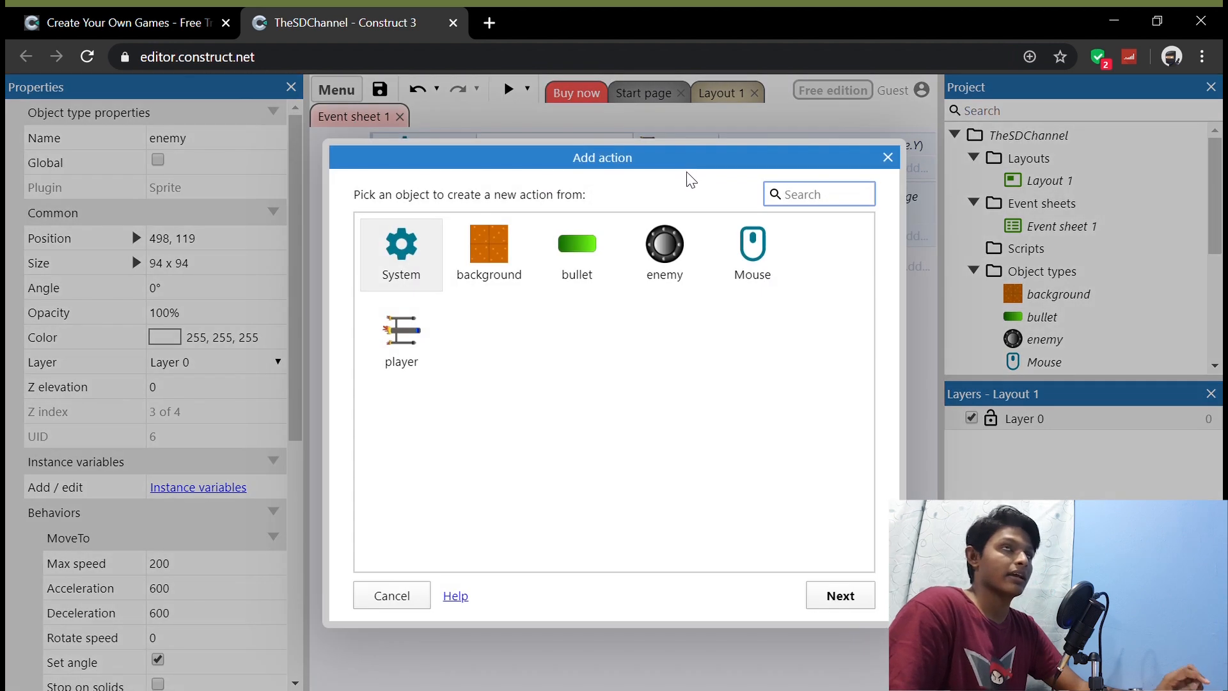
double_click(665, 249)
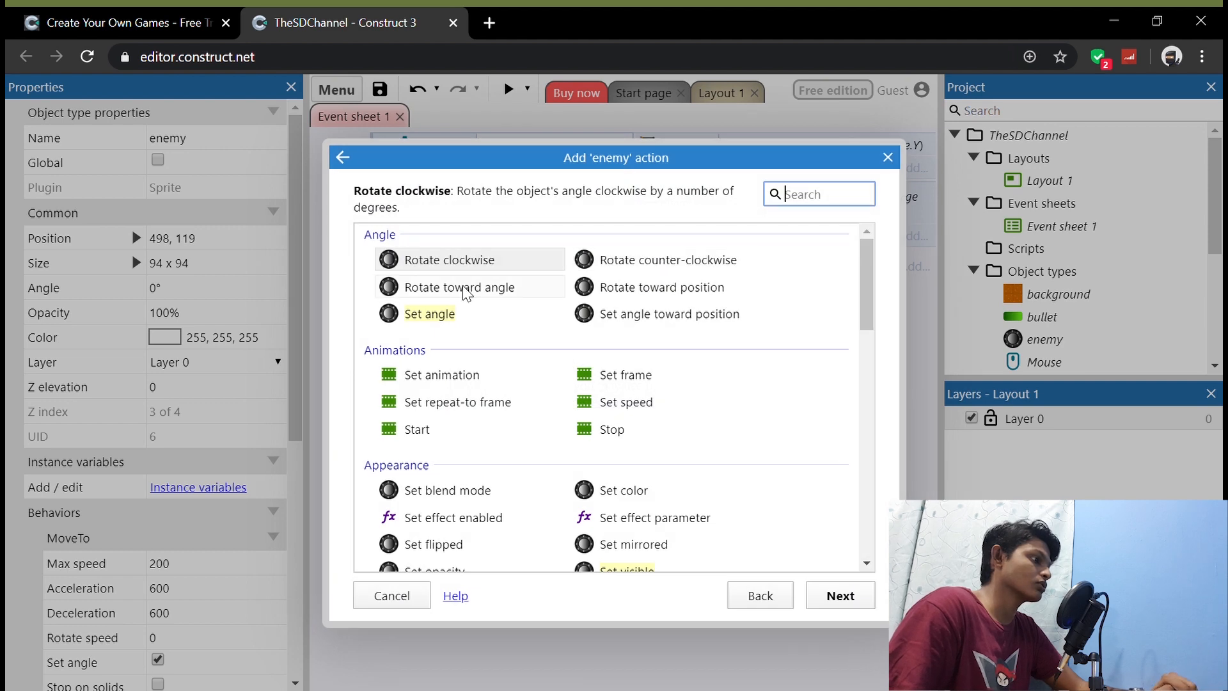
scroll(601, 456, "down", 8)
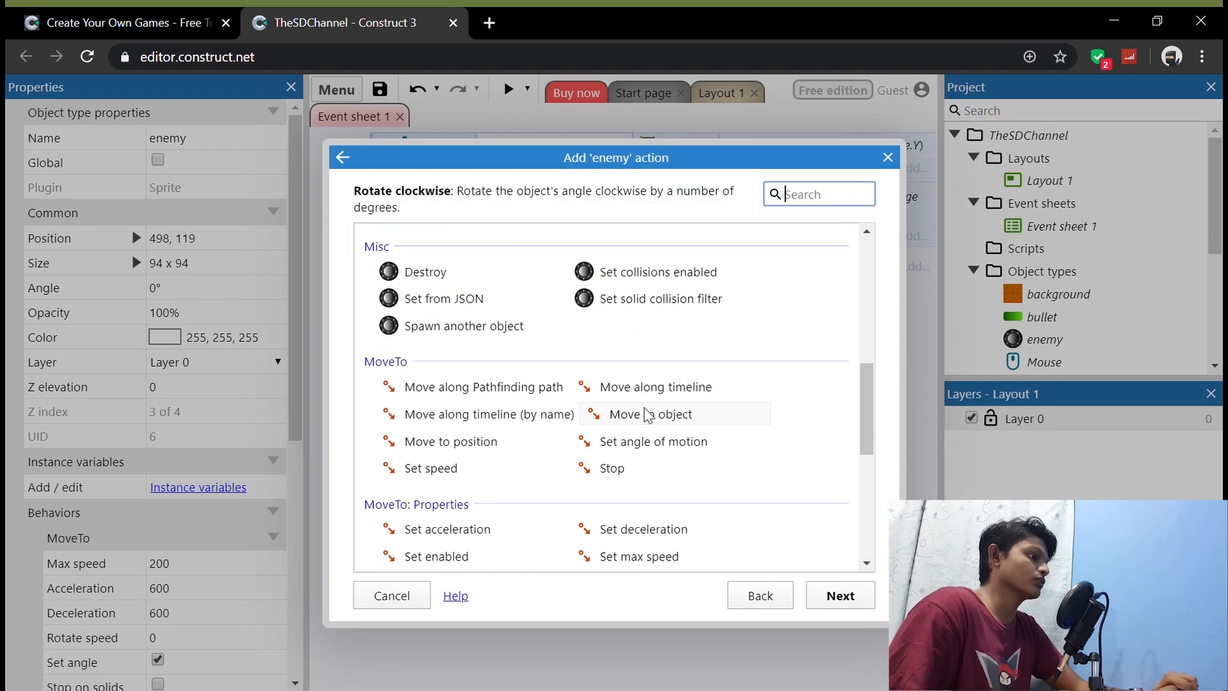
double_click(648, 415)
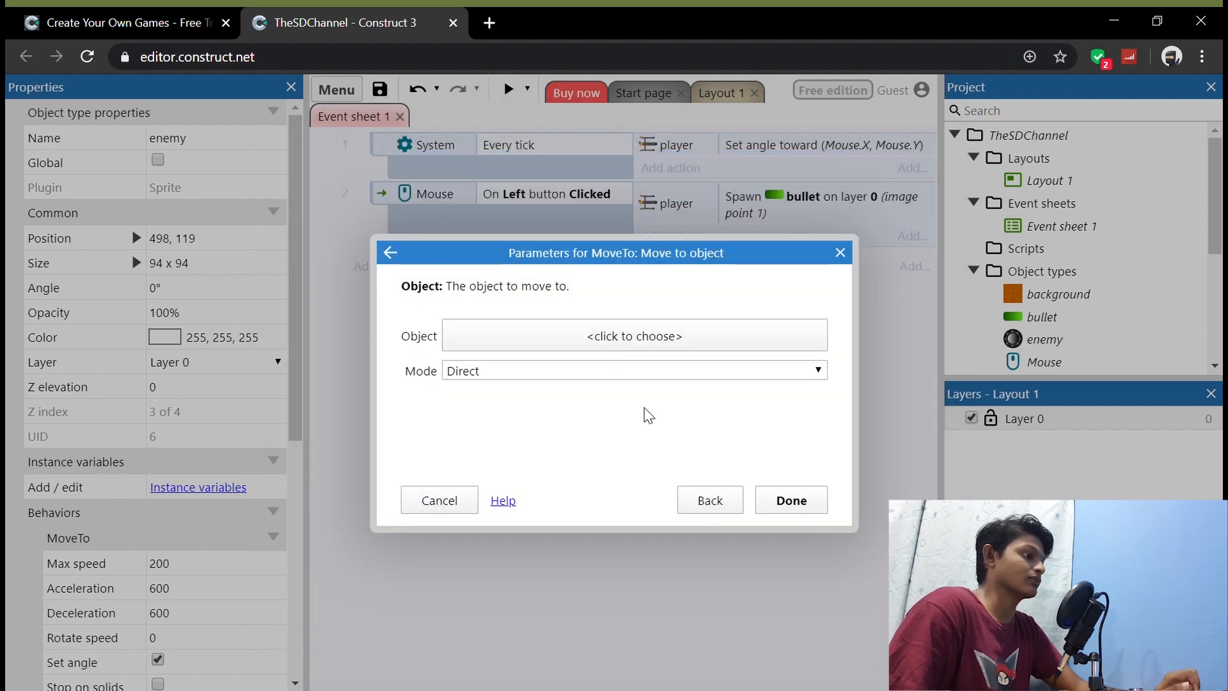
left_click(648, 349)
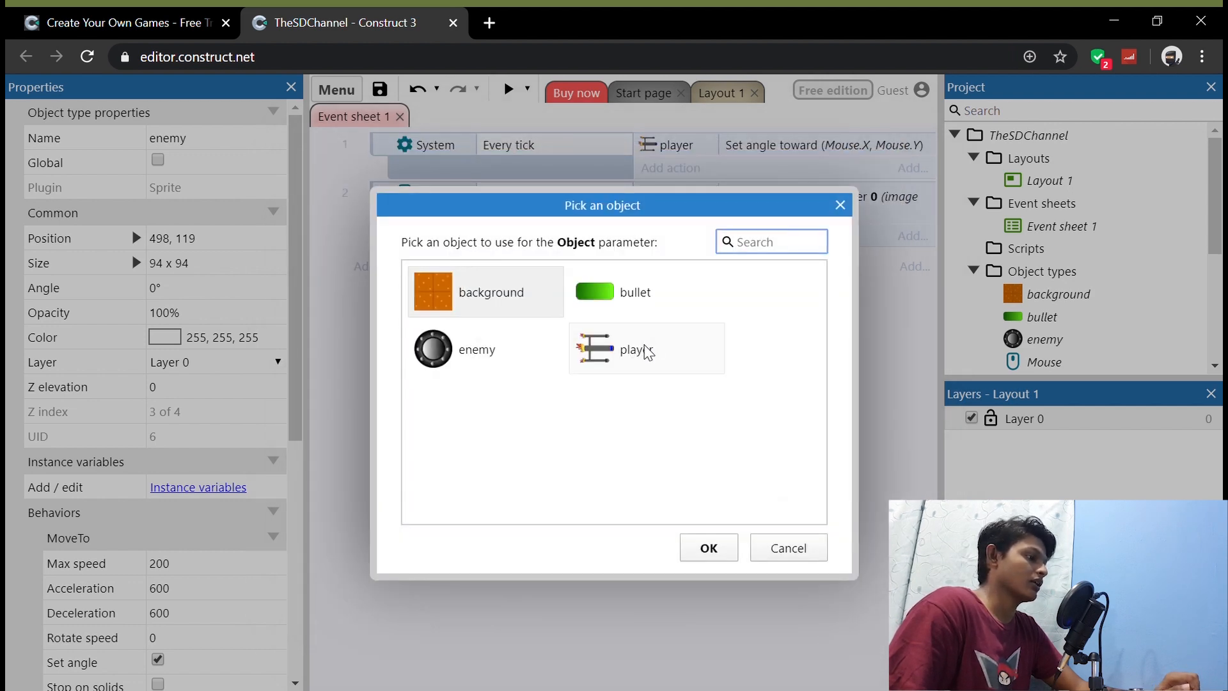
left_click(627, 356)
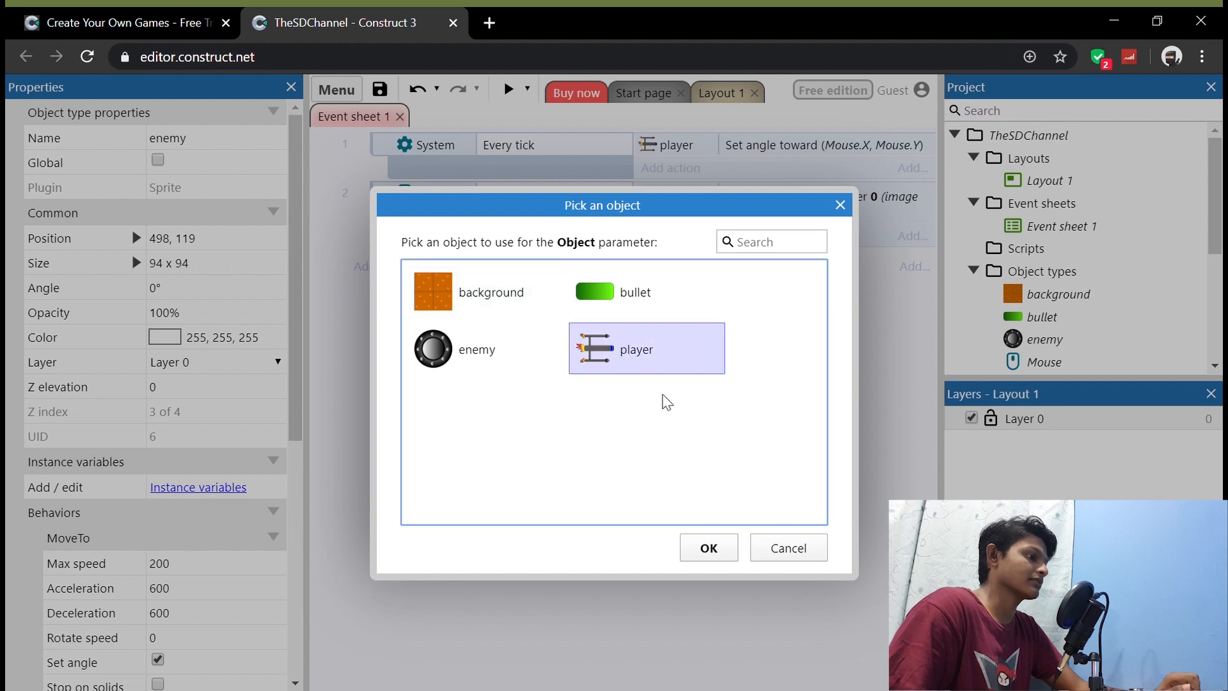
left_click(709, 547)
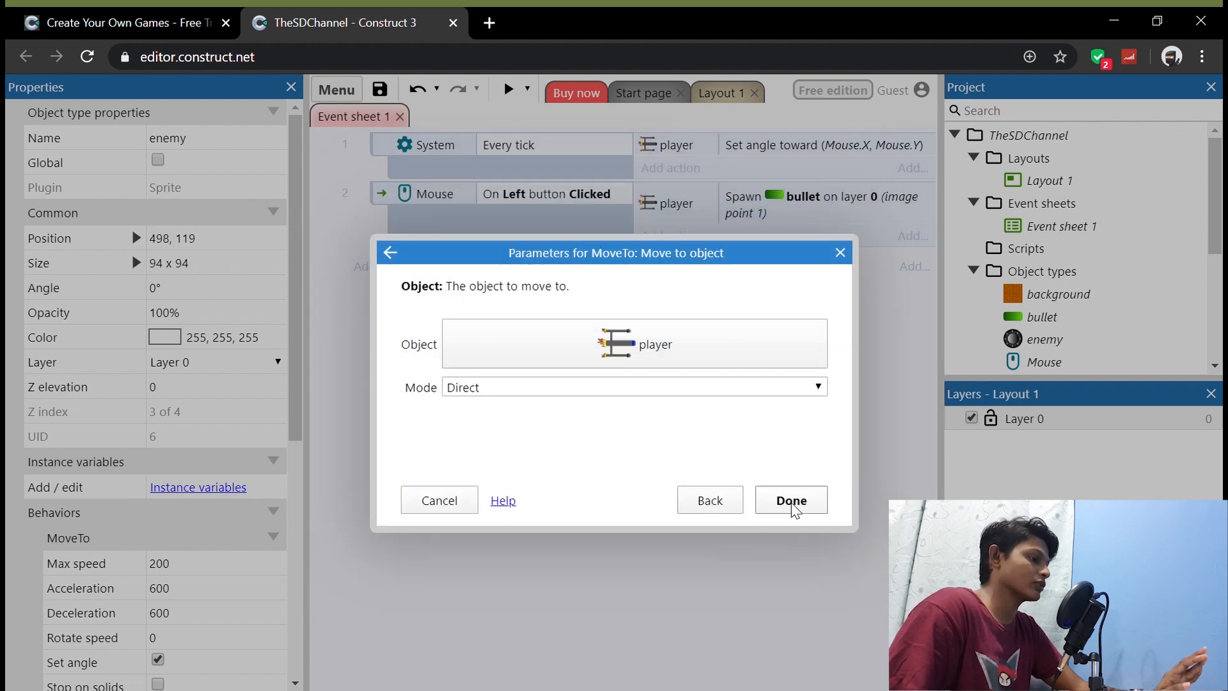
left_click(792, 501)
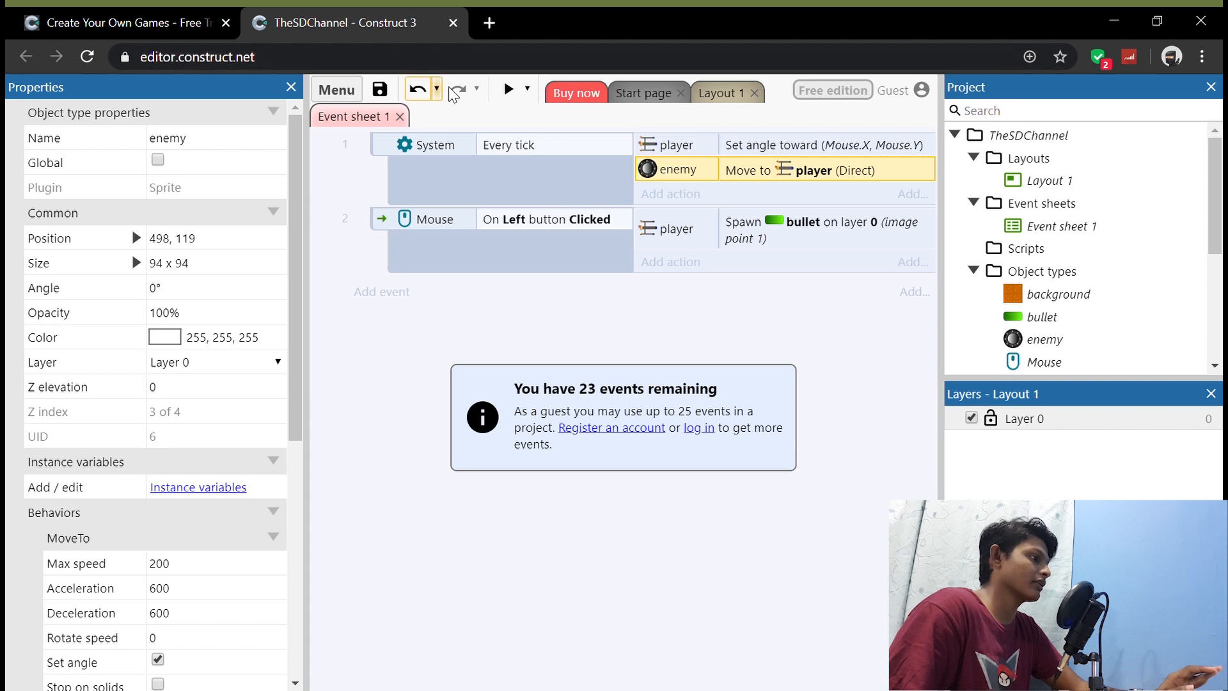
Step: Preview the layout and steer the ship in several directions to test whether the enemy follows it
left_click(508, 89)
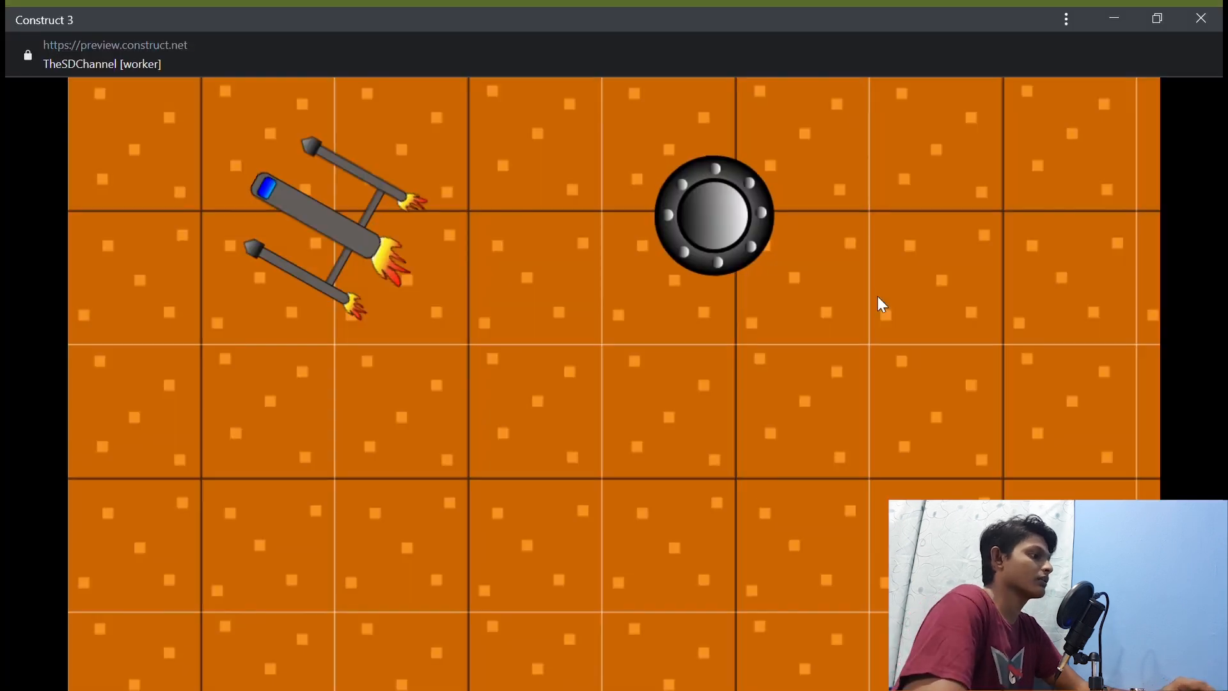
key("Down")
key("Right")
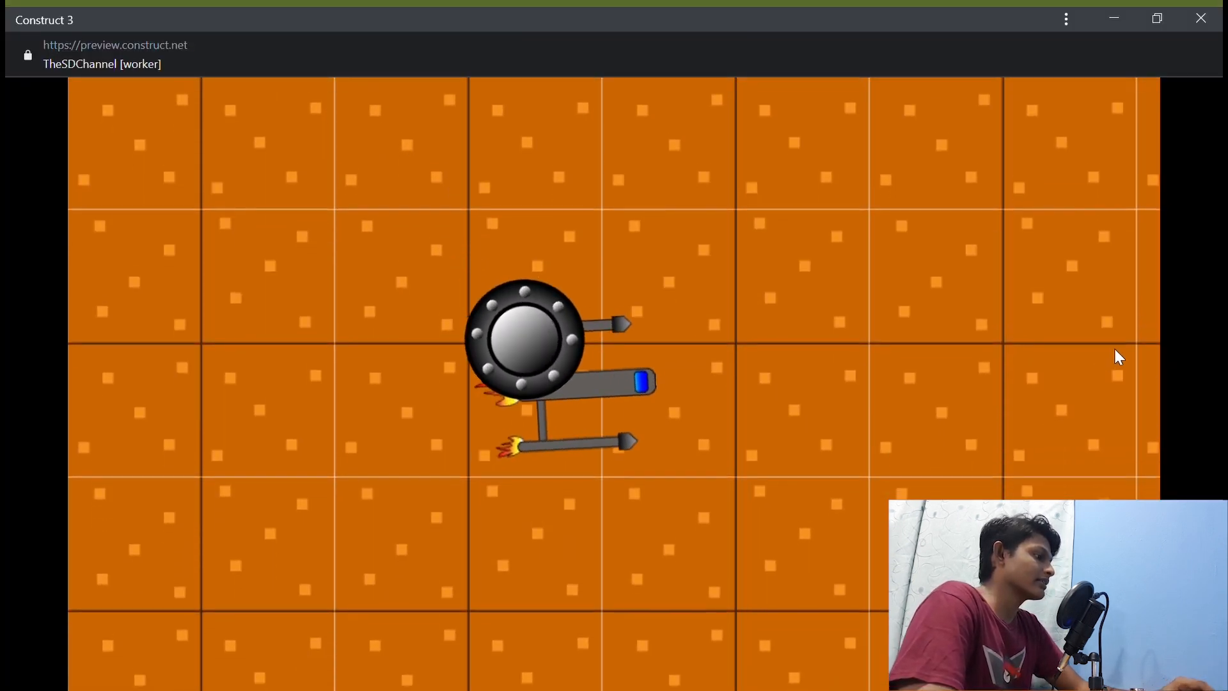
key("Right")
key("Up")
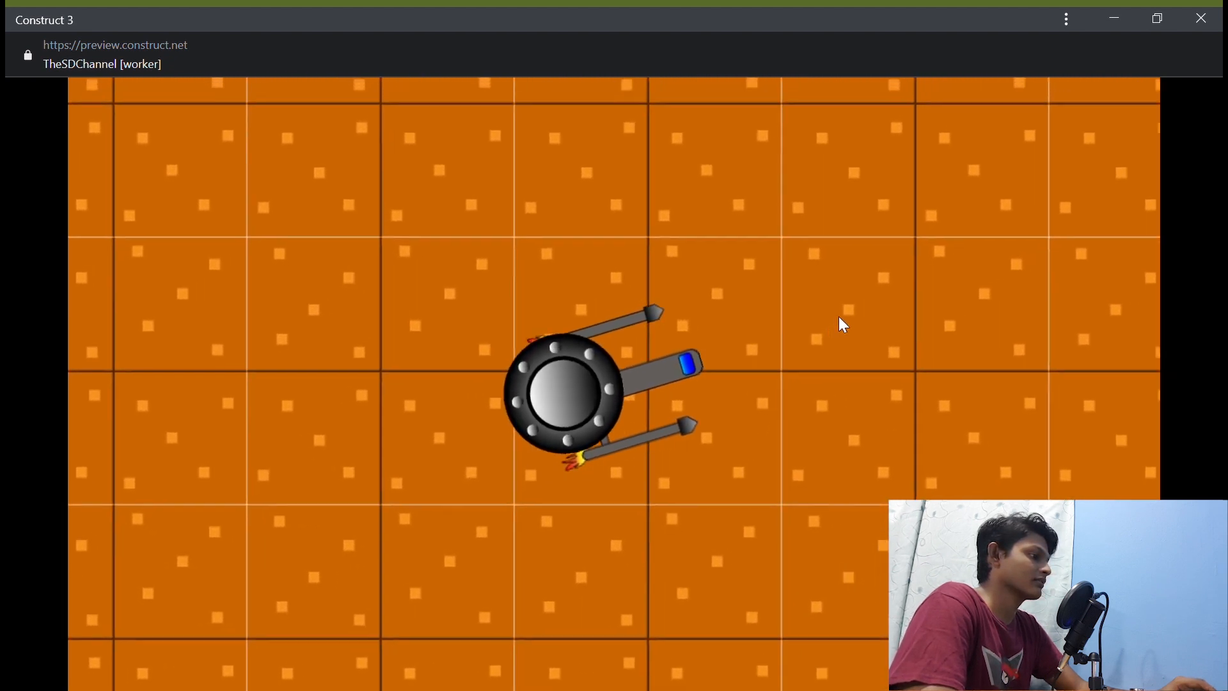
key("Up")
key("Left")
Step: Fire bullets in several directions while flying with the enemy close to the ship to test shooting
left_click(377, 416)
key("Right")
left_click(458, 502)
left_click(568, 496)
left_click(486, 499)
left_click(471, 499)
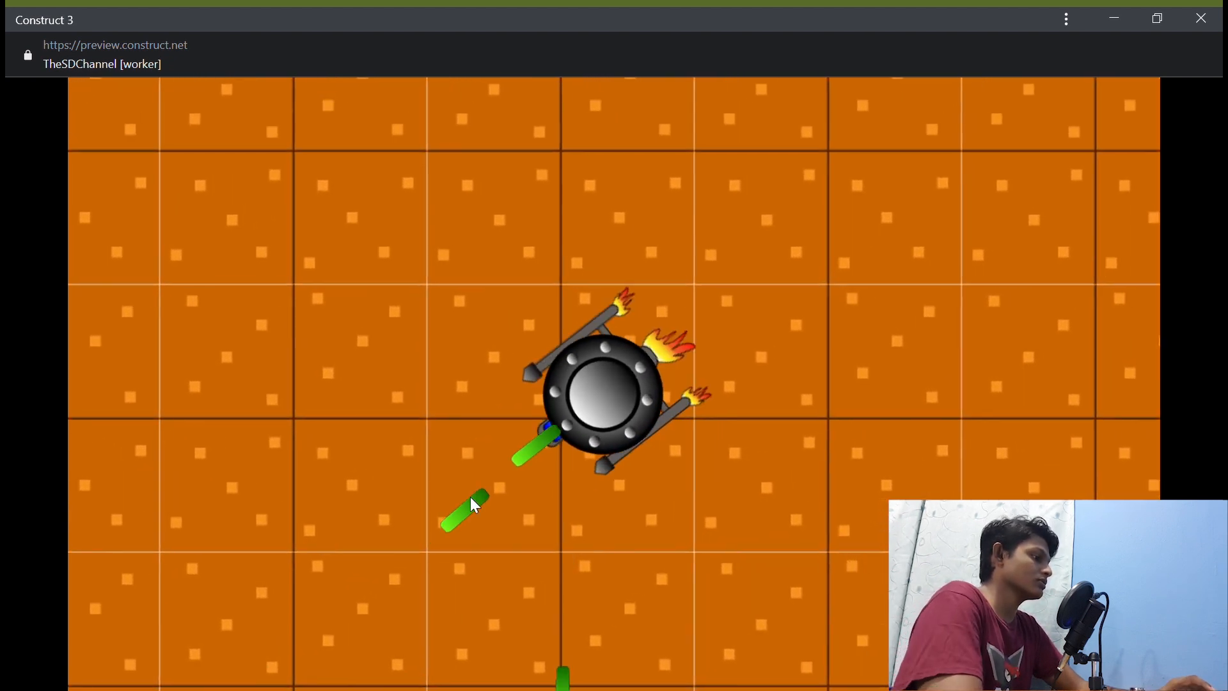
key("Left")
left_click(473, 508)
left_click(768, 464)
left_click(819, 377)
left_click(547, 467)
left_click(765, 352)
left_click(761, 365)
left_click(707, 428)
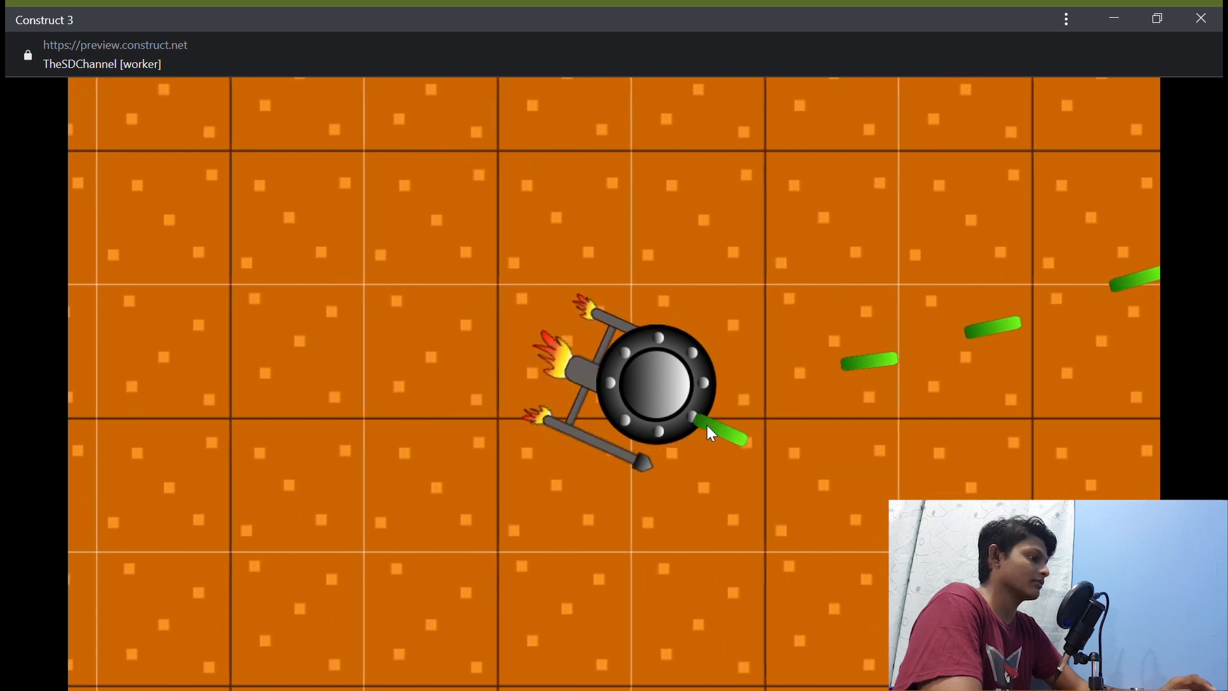
left_click(749, 378)
left_click(755, 368)
left_click(736, 463)
Step: Fly the ship around the layout again to check the enemy's pursuit, and close the preview
key("Down")
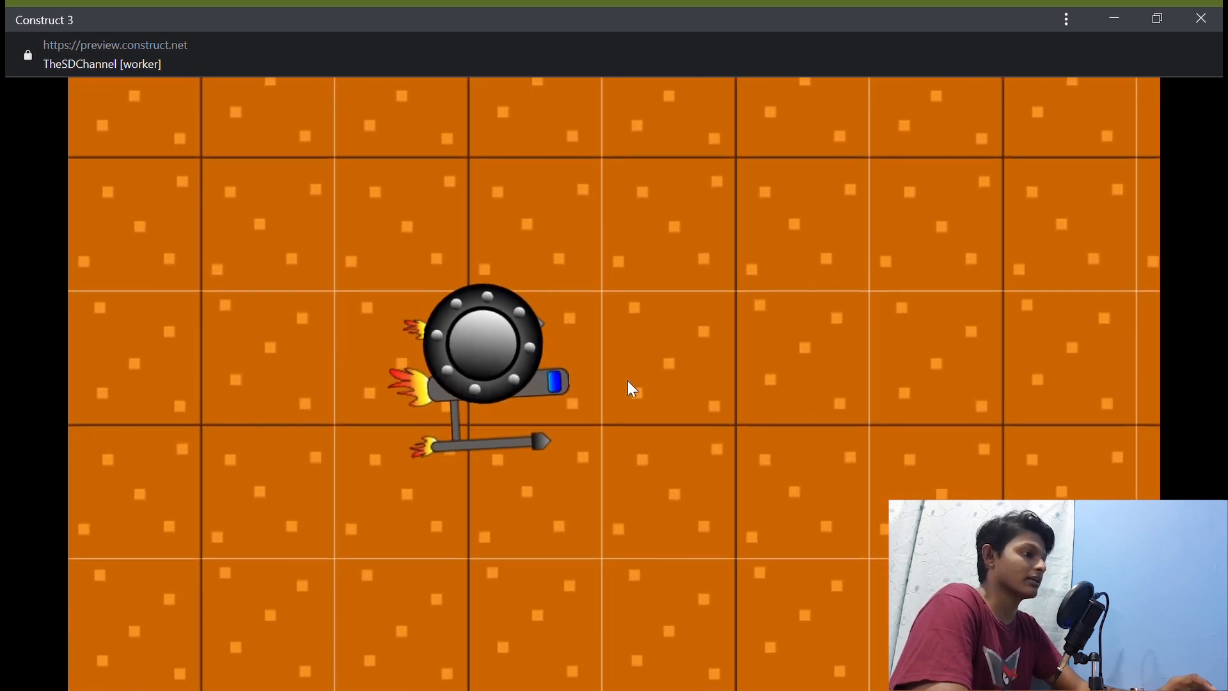
key("Right")
key("Up")
key("Left")
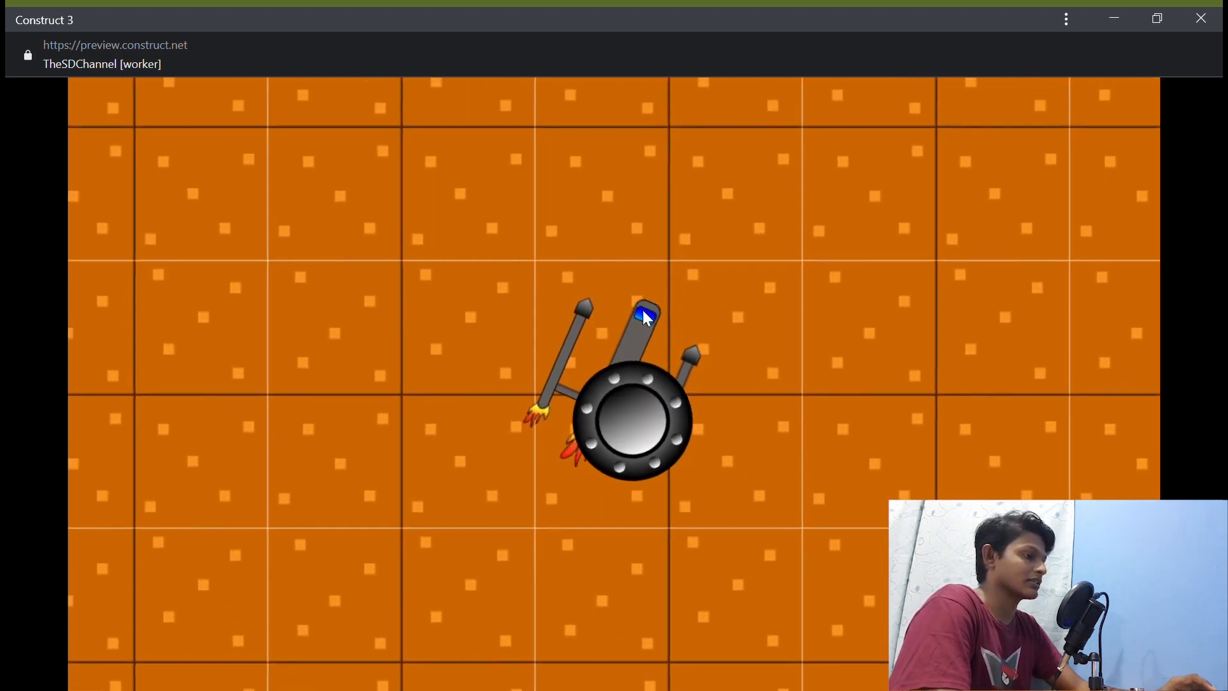
key("Down")
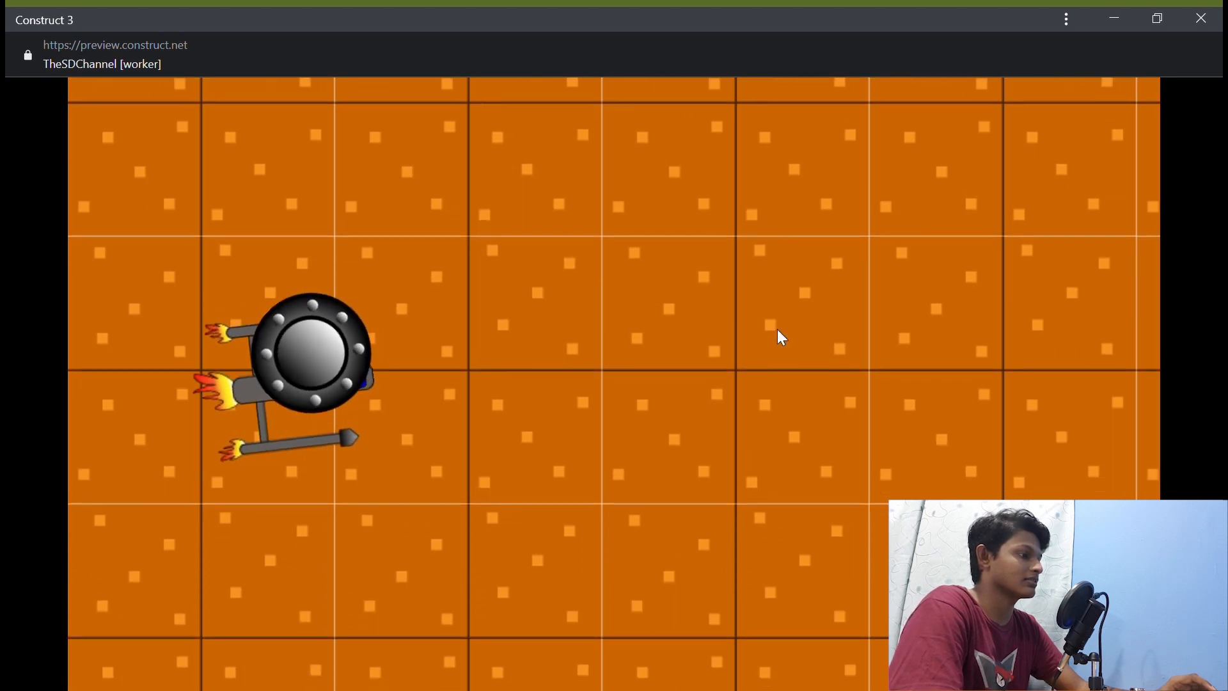
key("Right")
key("Up")
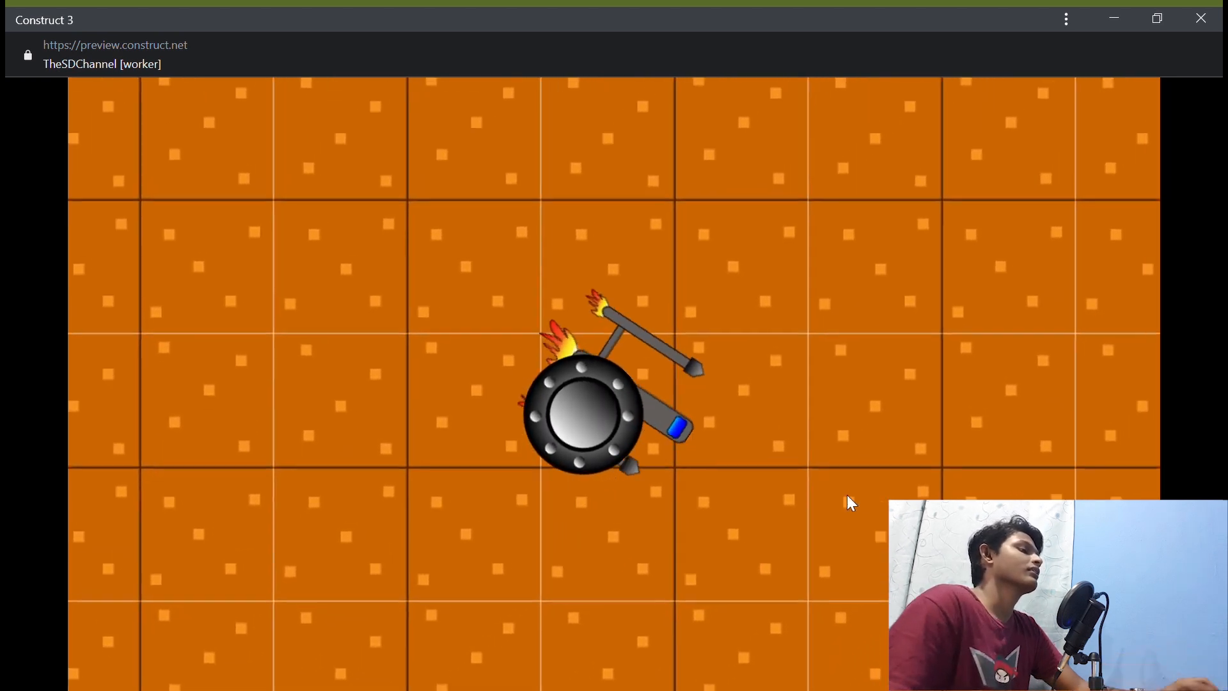
key("Down")
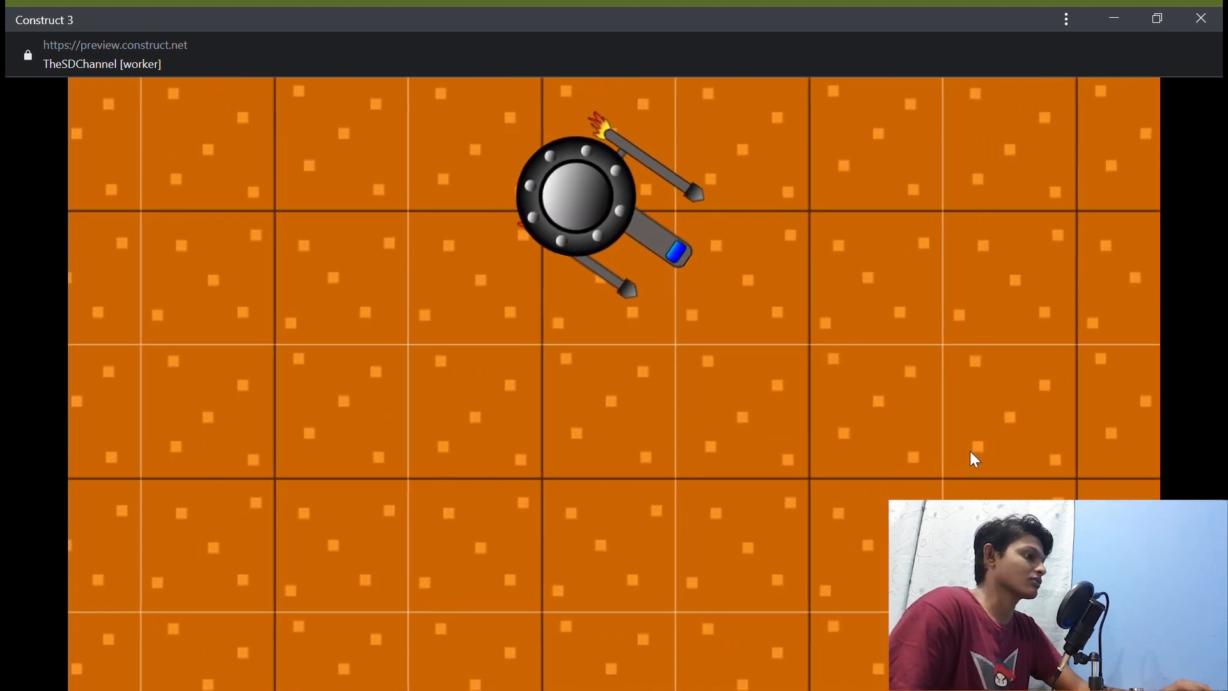
left_click(1200, 17)
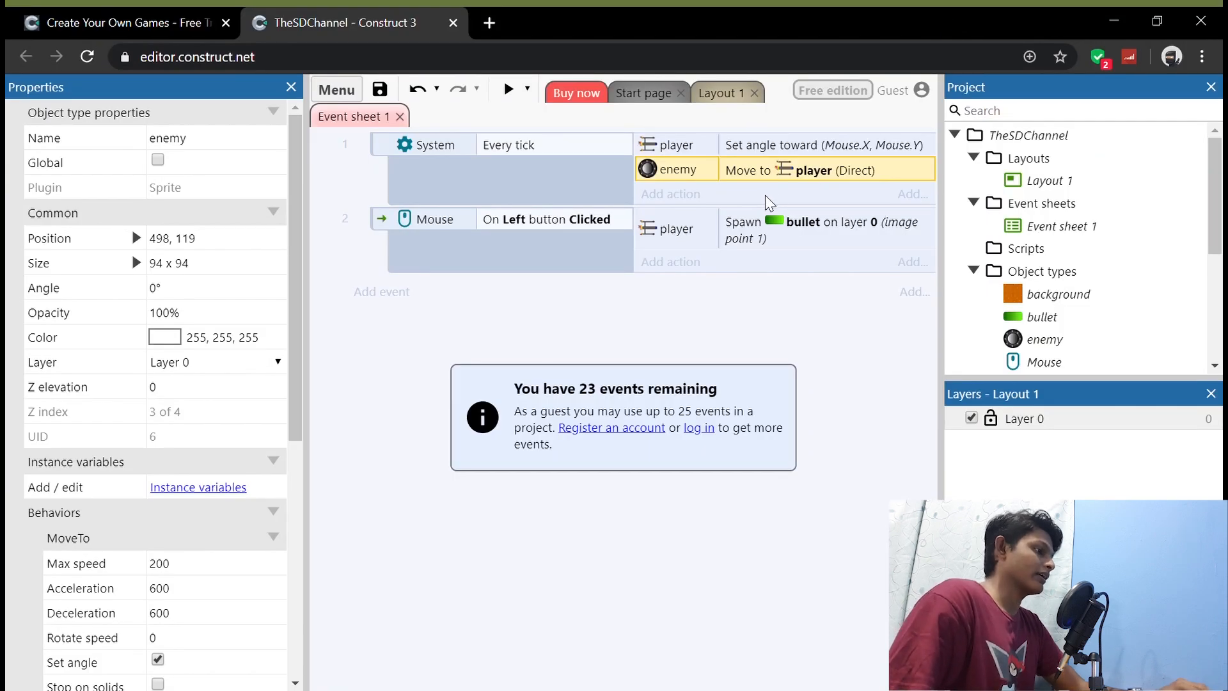
Step: Move the enemy to about 1581, 865 in the lower-right corner of Layout 1, far from the ship, and return to Event sheet 1
left_click(716, 94)
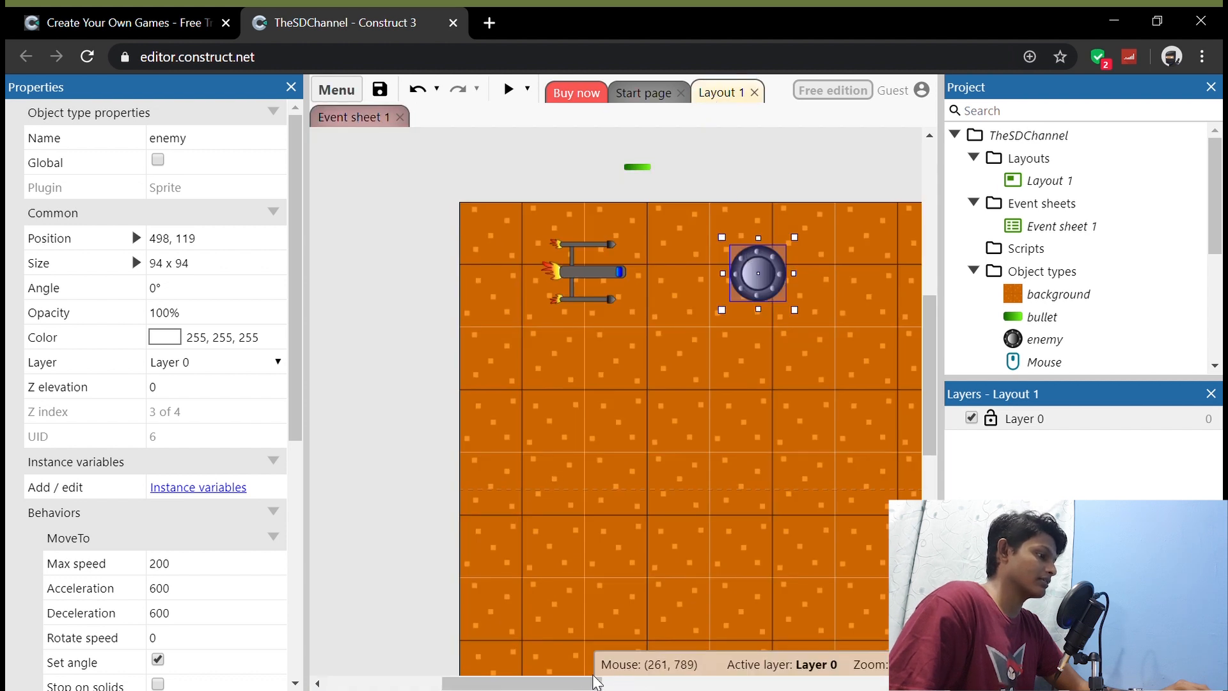
left_click_drag(595, 682, 662, 681)
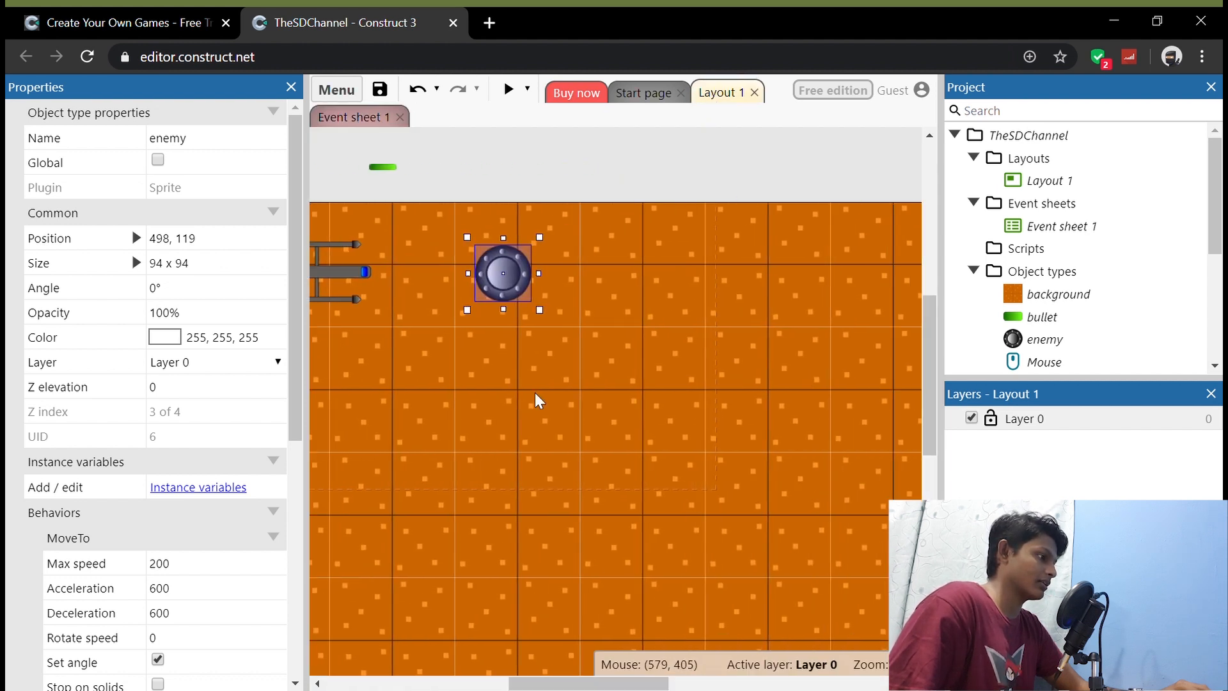
left_click_drag(502, 293, 894, 575)
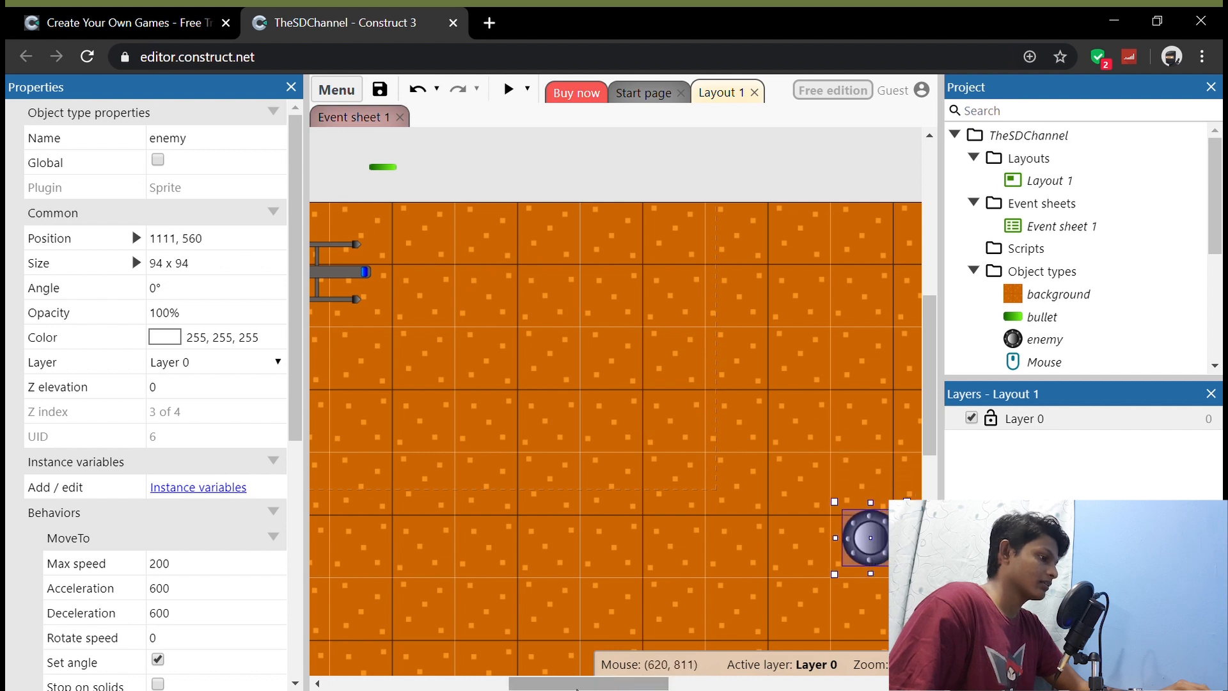
left_click_drag(630, 683, 699, 683)
scroll(680, 556, "down", 3)
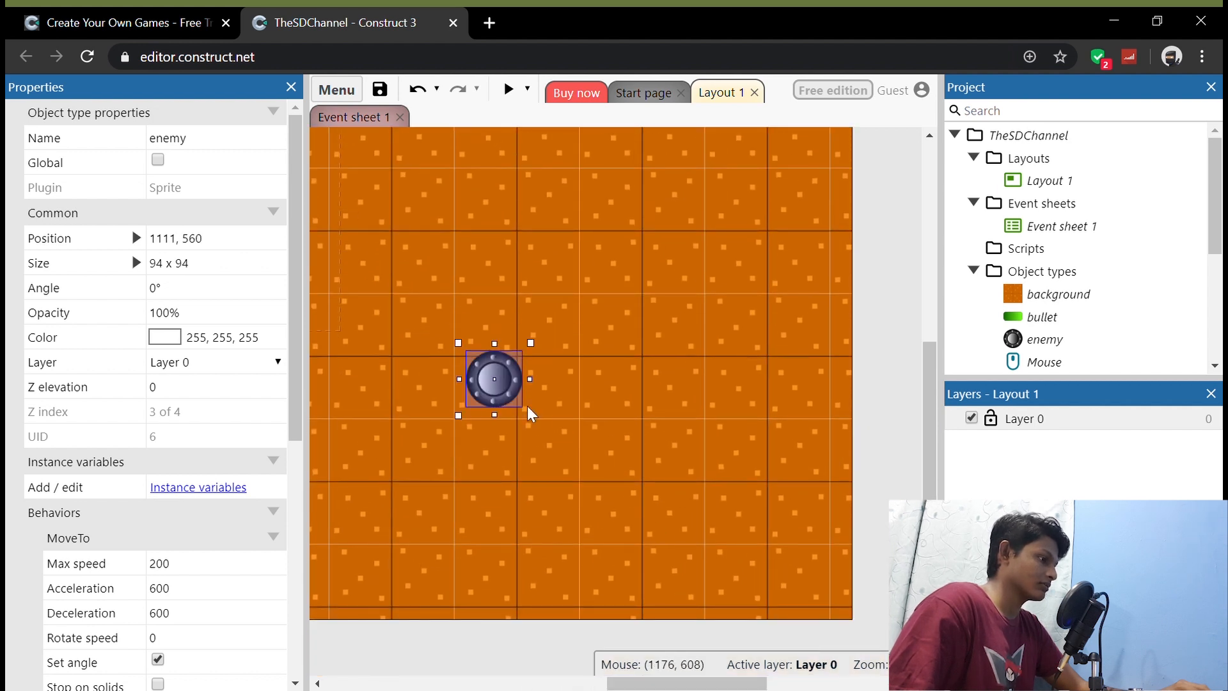
left_click_drag(535, 419, 808, 590)
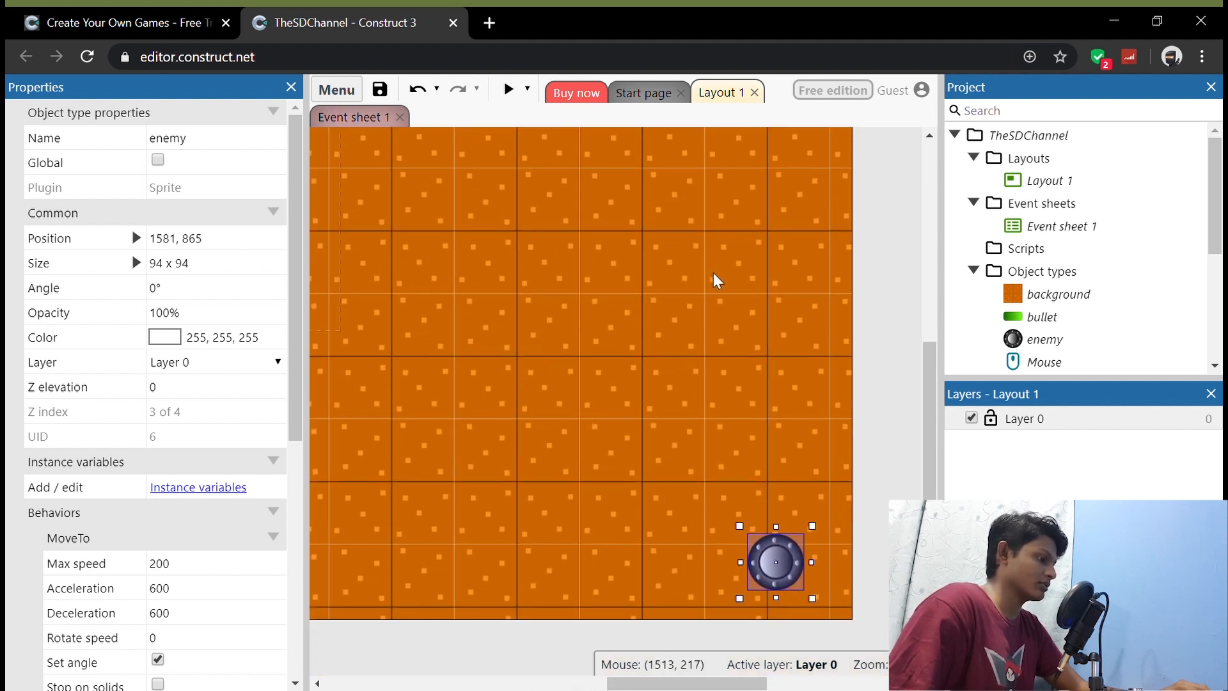
scroll(688, 217, "up", 4)
scroll(687, 229, "down", 4)
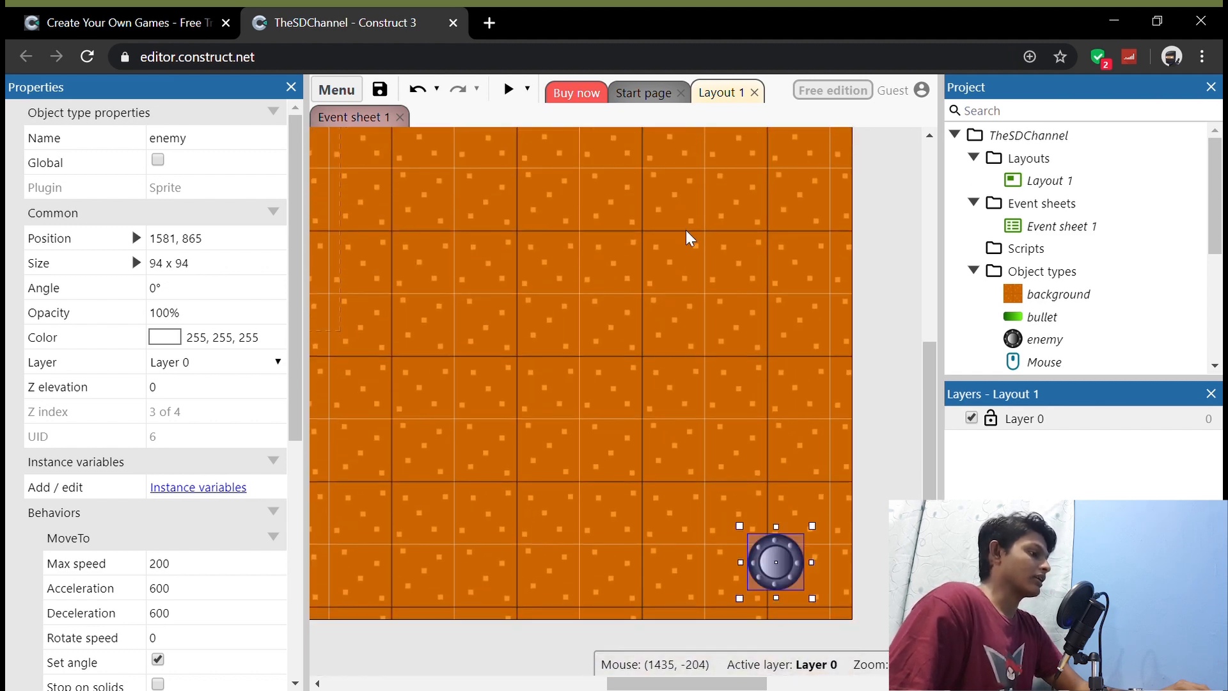
left_click_drag(659, 681, 521, 662)
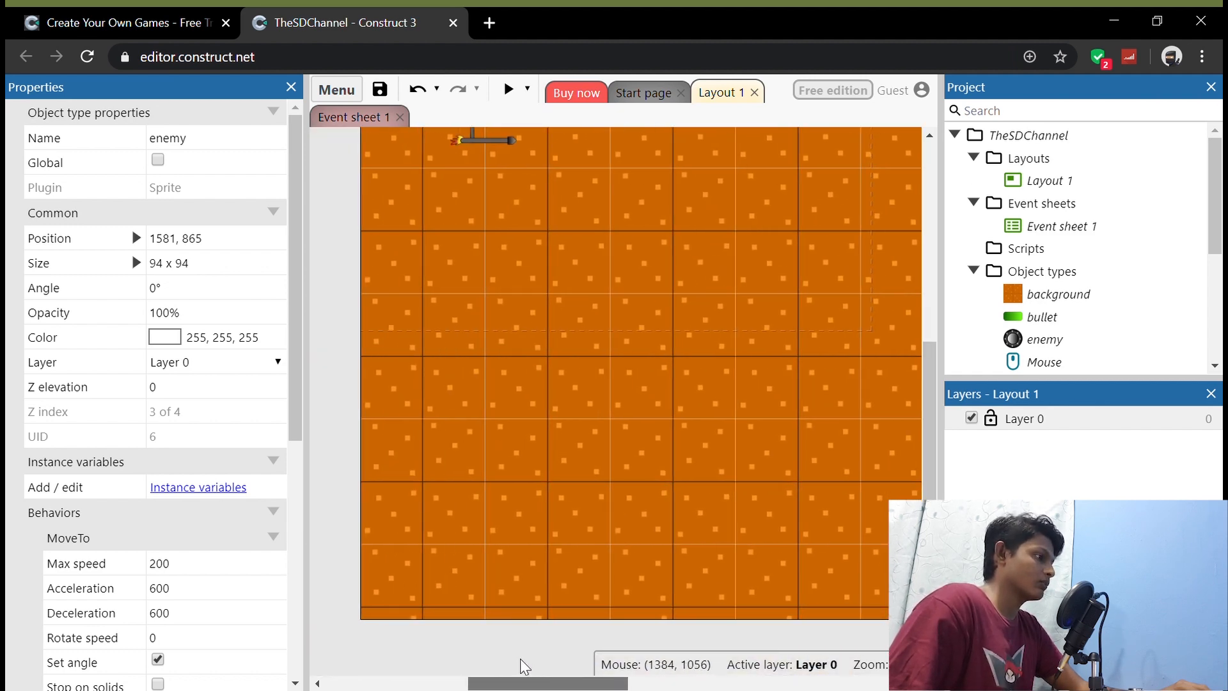
scroll(518, 321, "up", 2)
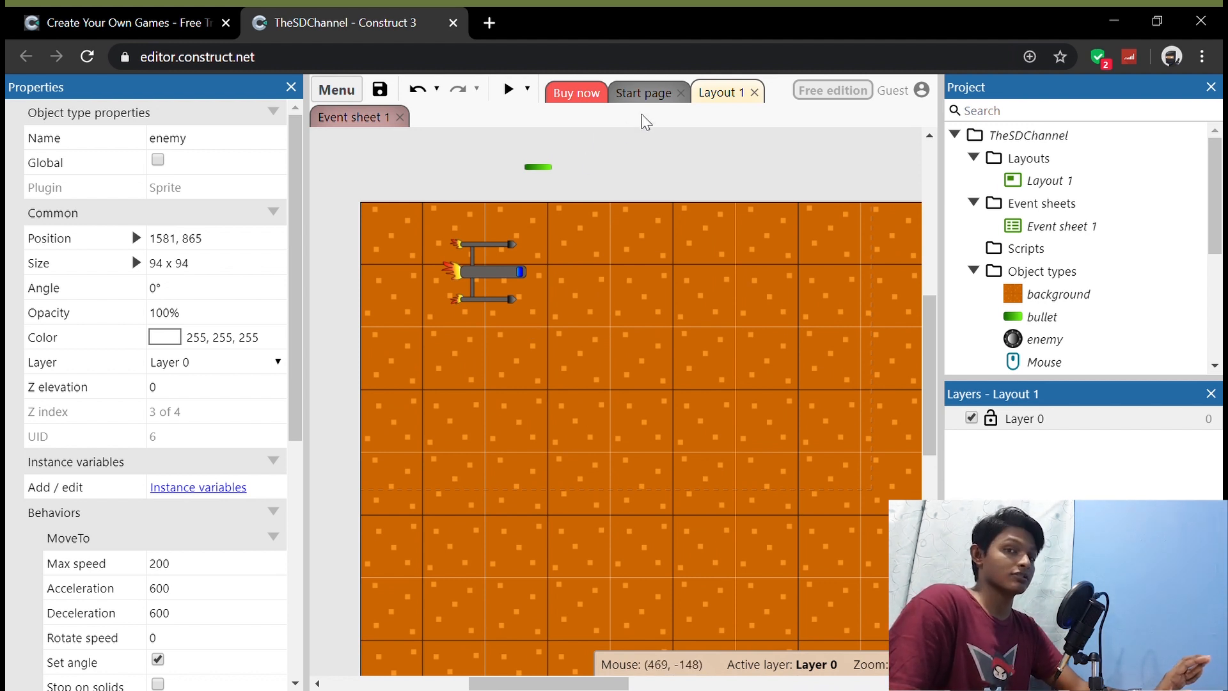
left_click(351, 118)
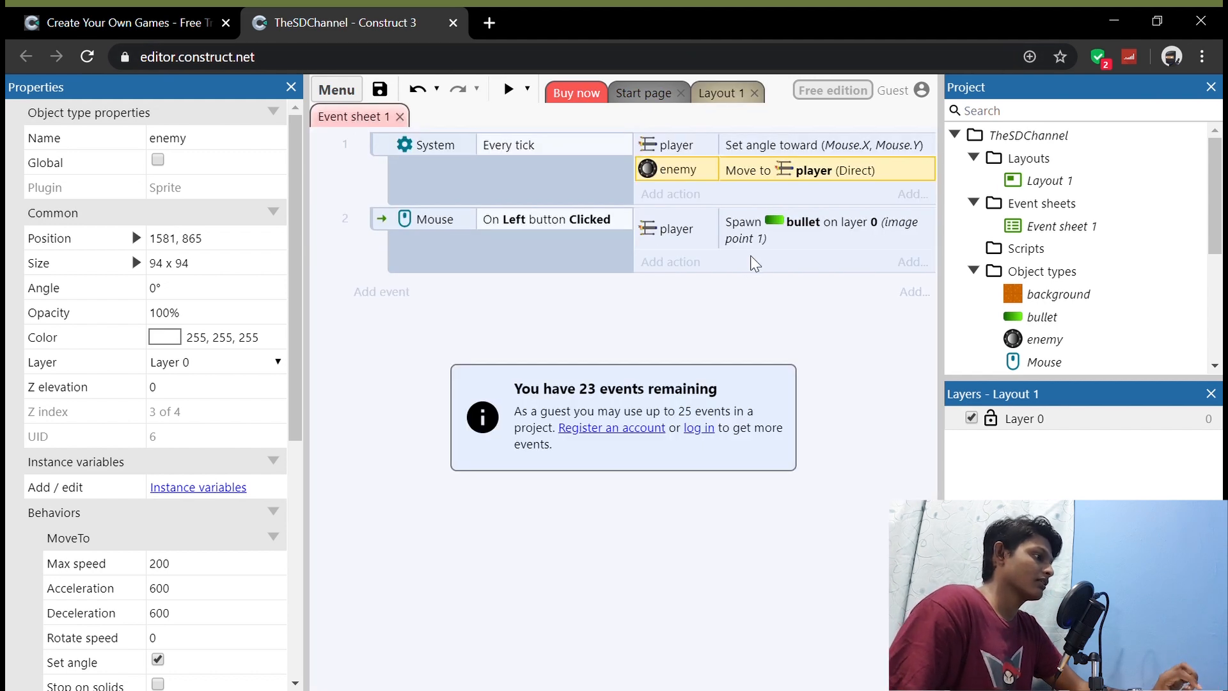
Step: Add an event to Event sheet 1 with the bullet condition On collision with another object, using enemy as the object
left_click(382, 291)
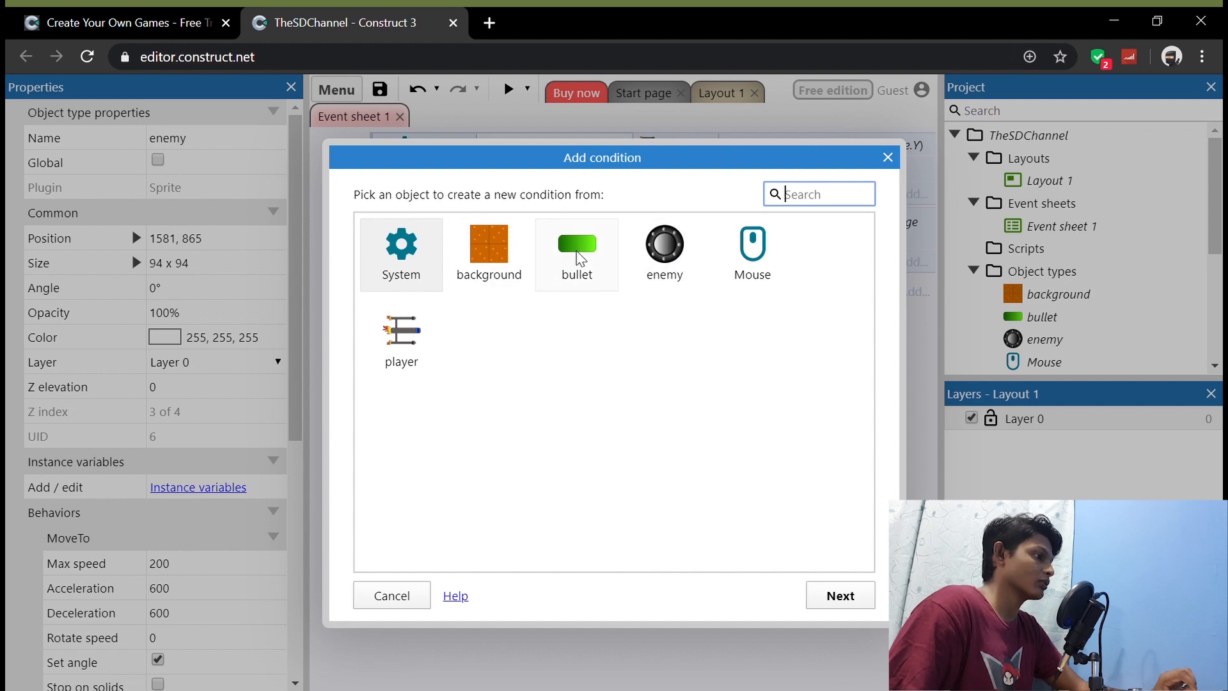
double_click(581, 257)
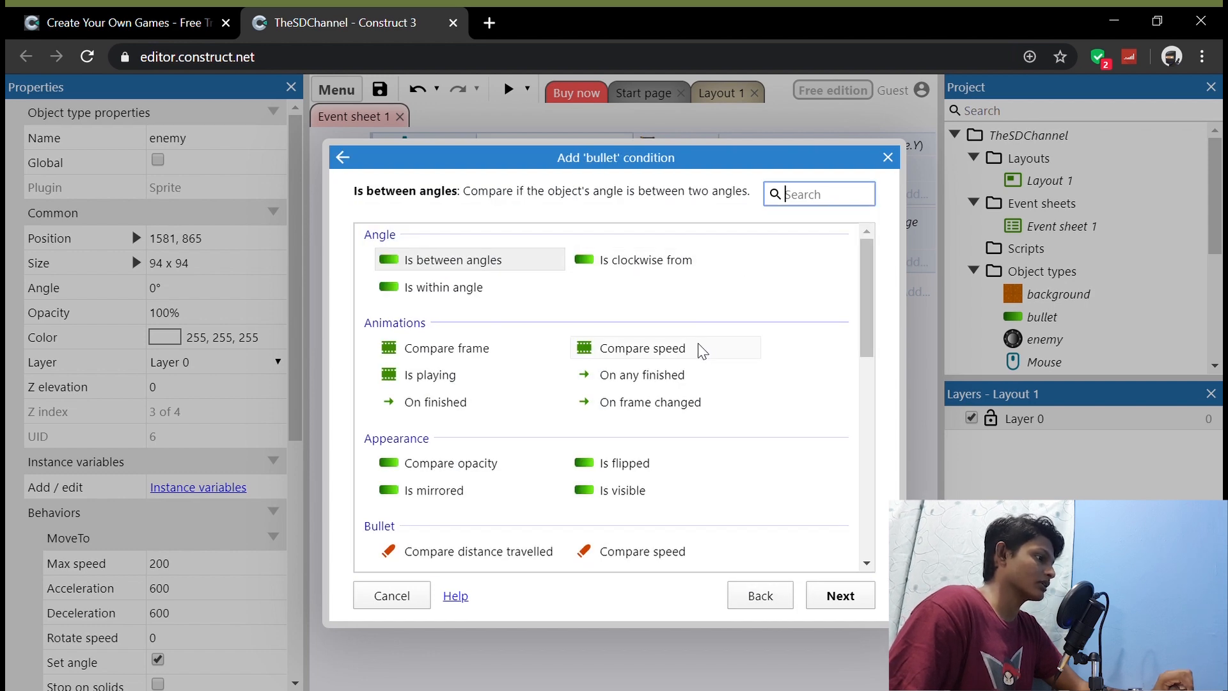
scroll(702, 351, "down", 5)
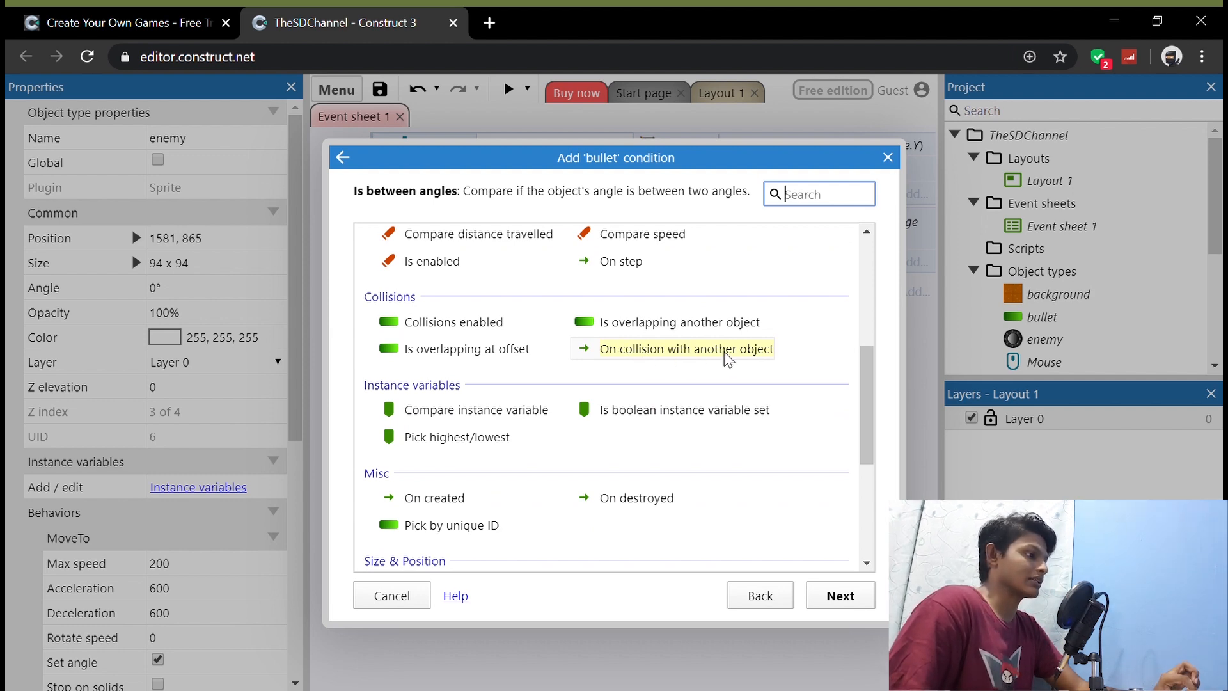
left_click(744, 361)
left_click(840, 596)
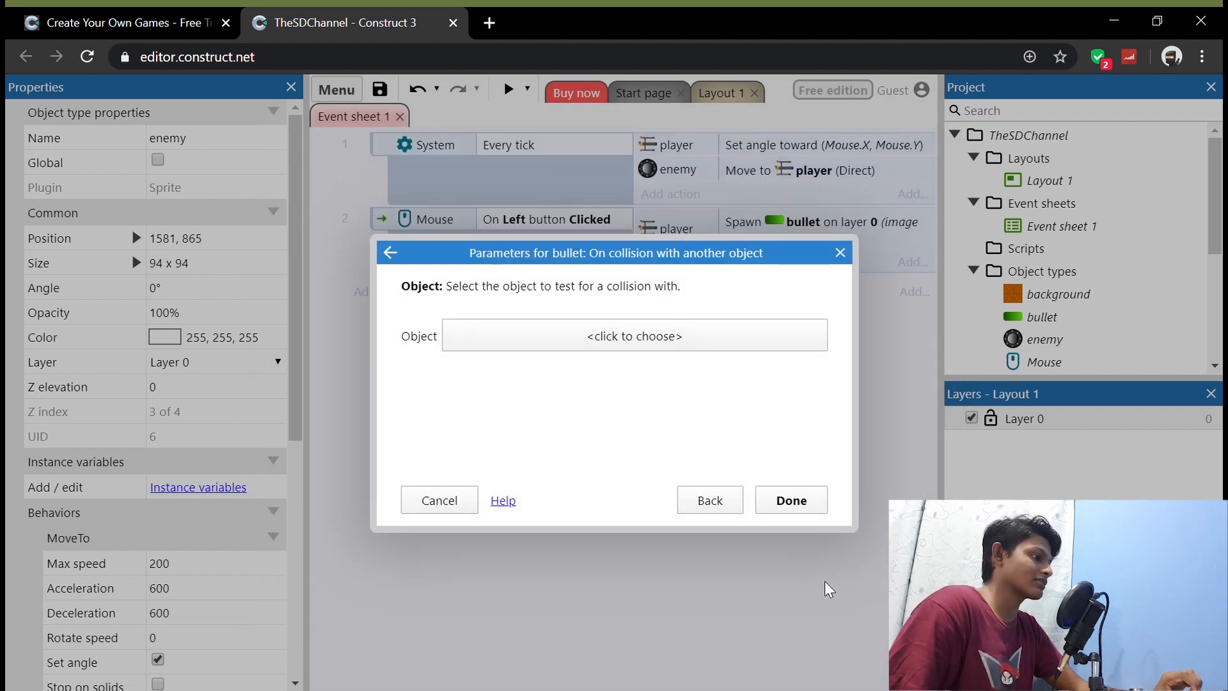
left_click(692, 341)
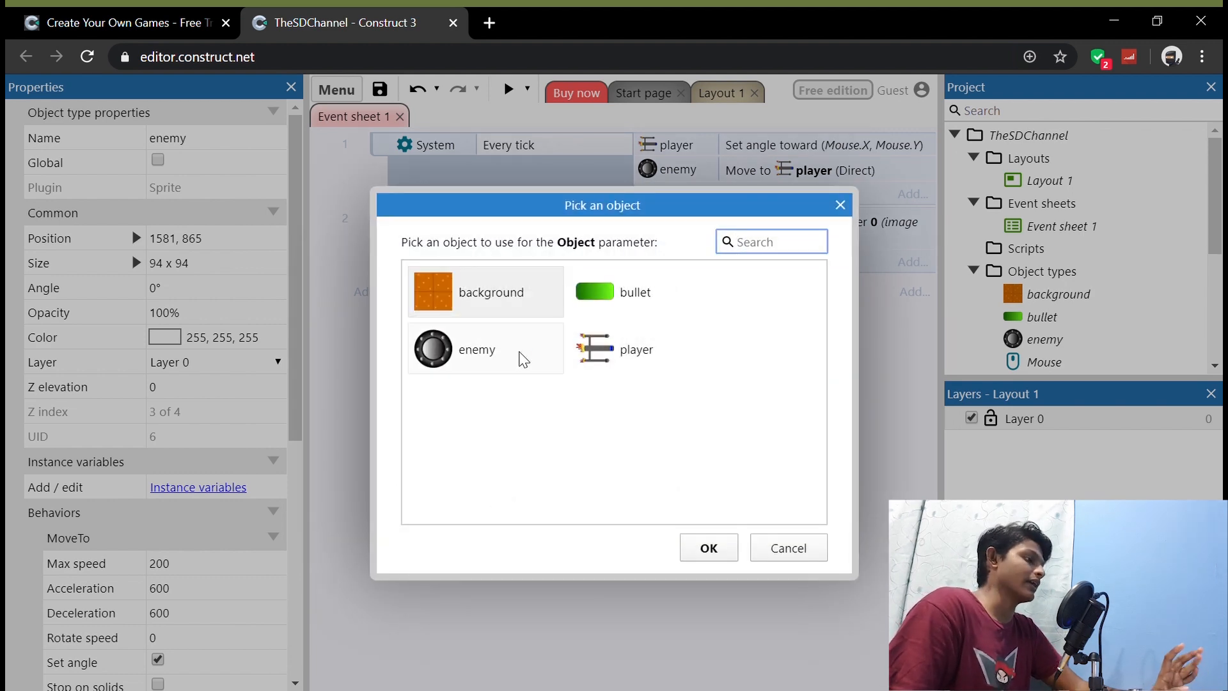
left_click(455, 362)
left_click(712, 551)
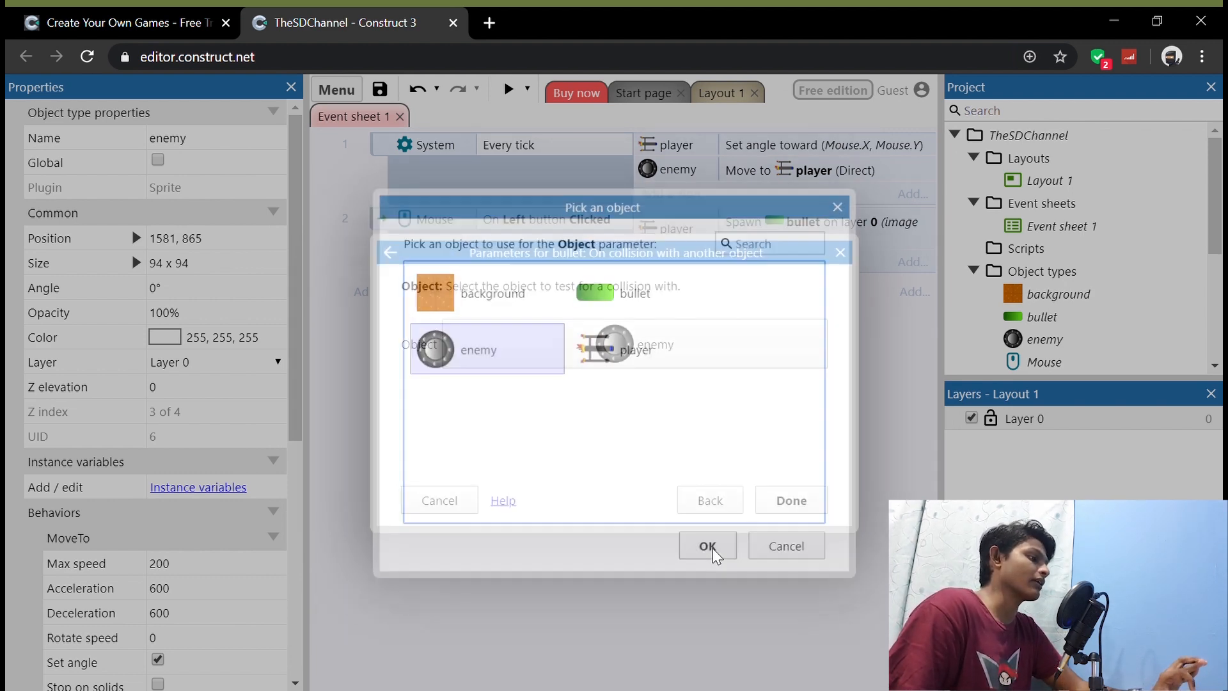
left_click(789, 502)
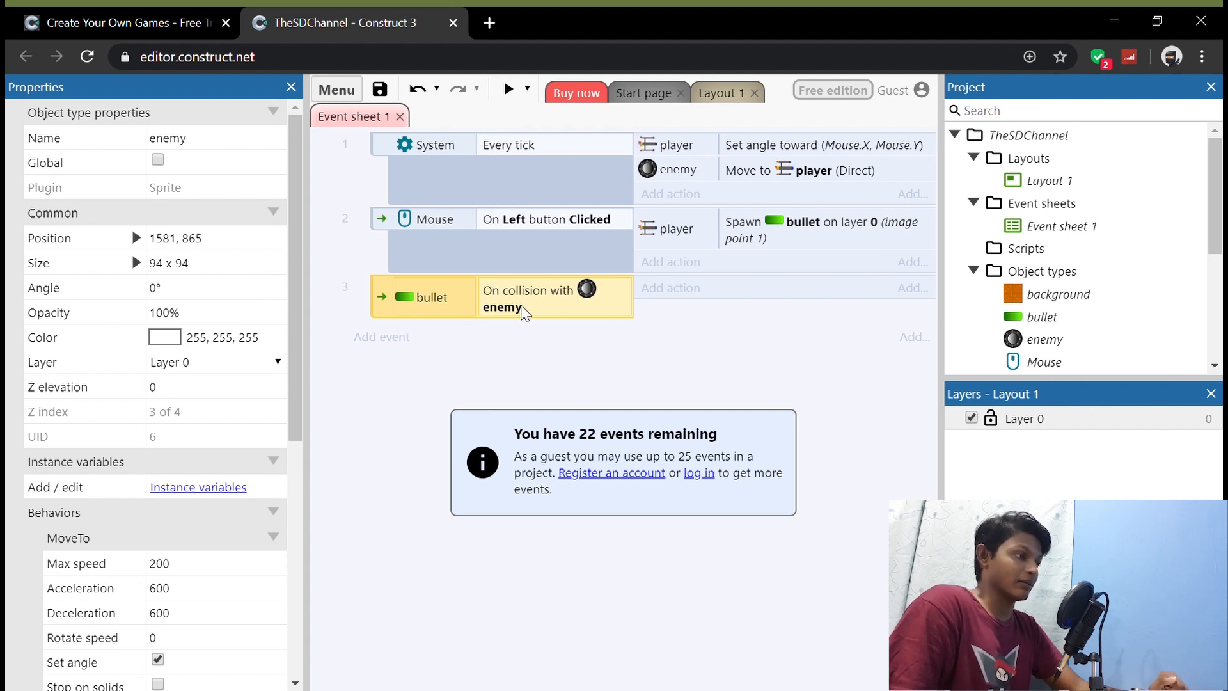
Step: Add an enemy Destroy action to the bullet-enemy collision event
left_click(677, 298)
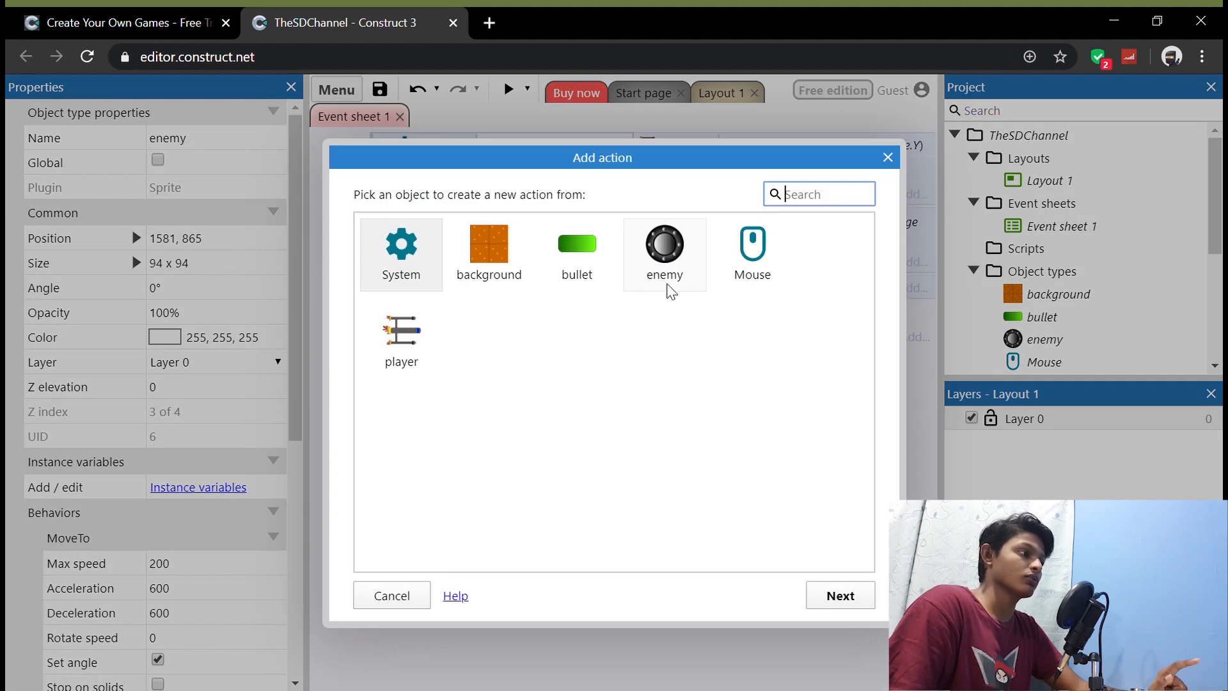
double_click(660, 267)
scroll(630, 356, "down", 3)
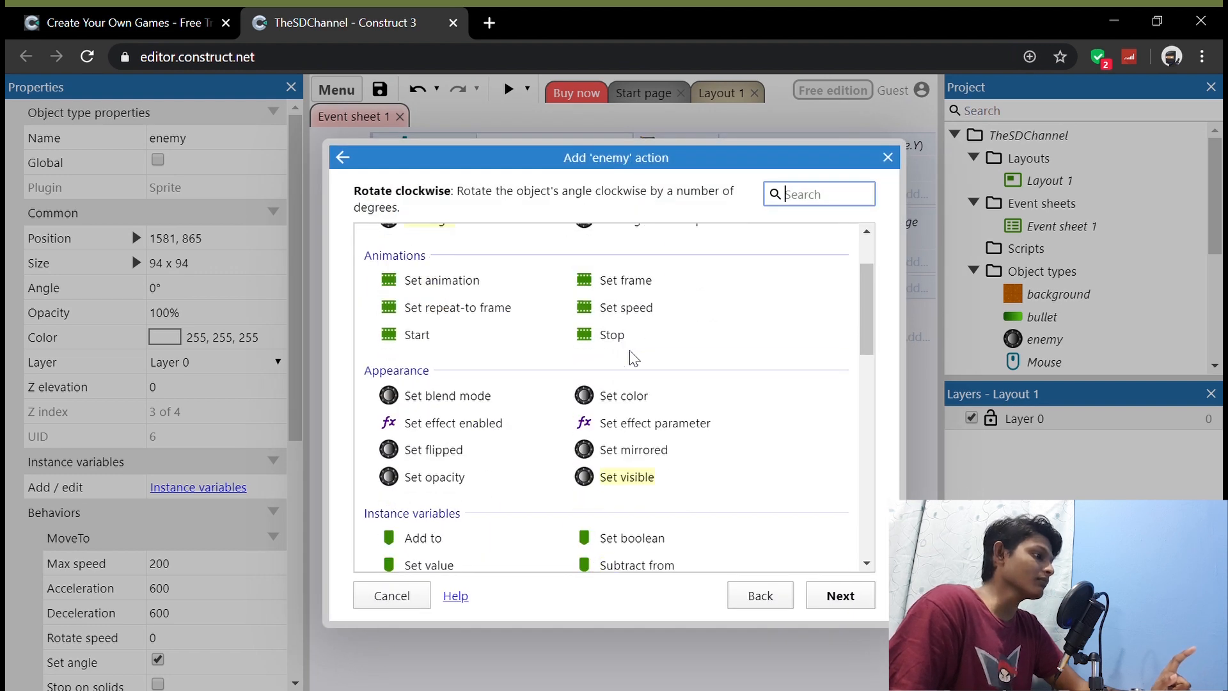
scroll(631, 356, "down", 2)
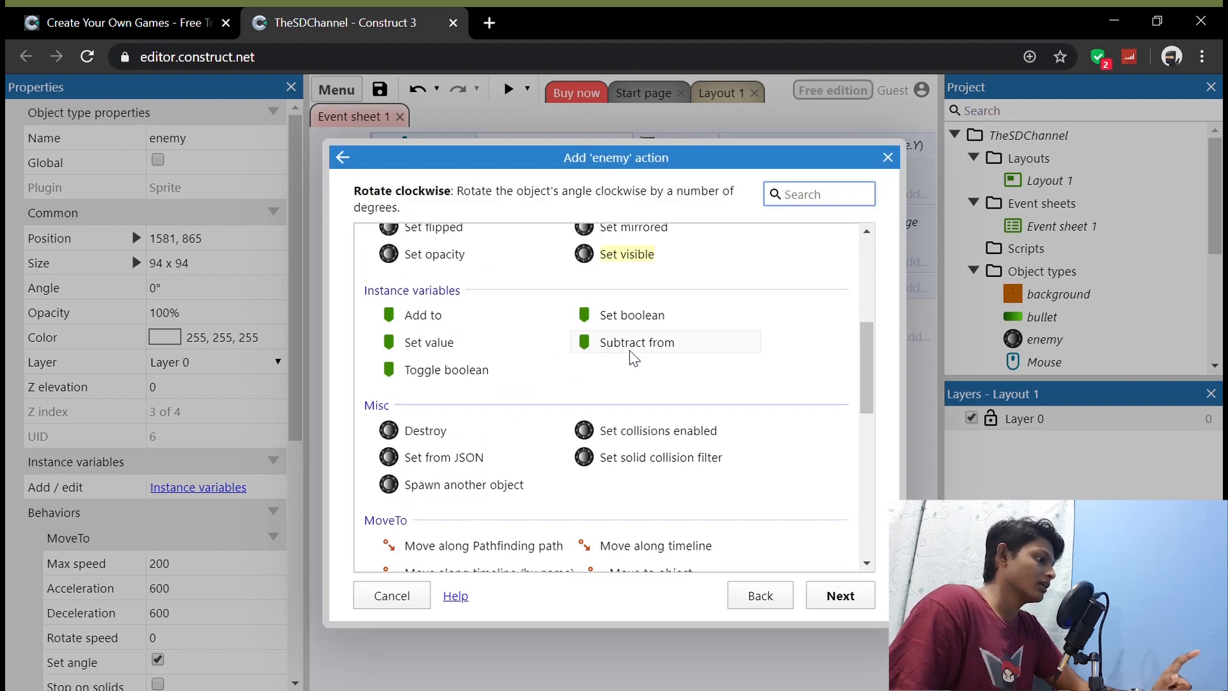
left_click(458, 436)
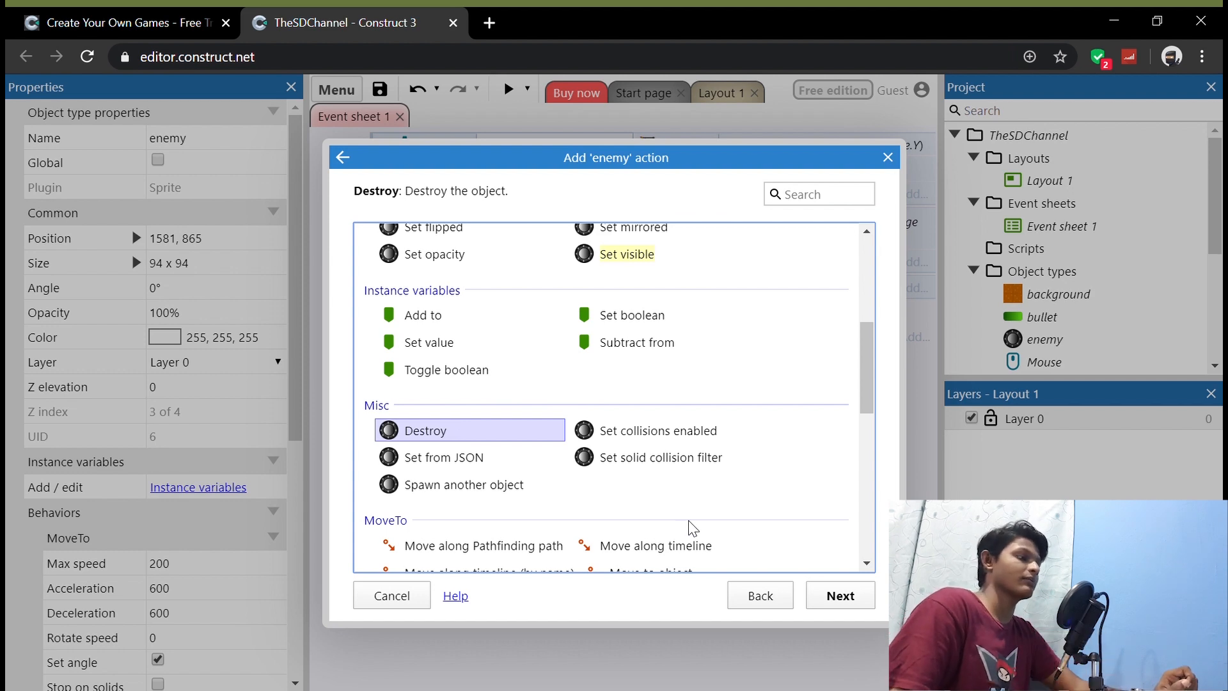
left_click(837, 598)
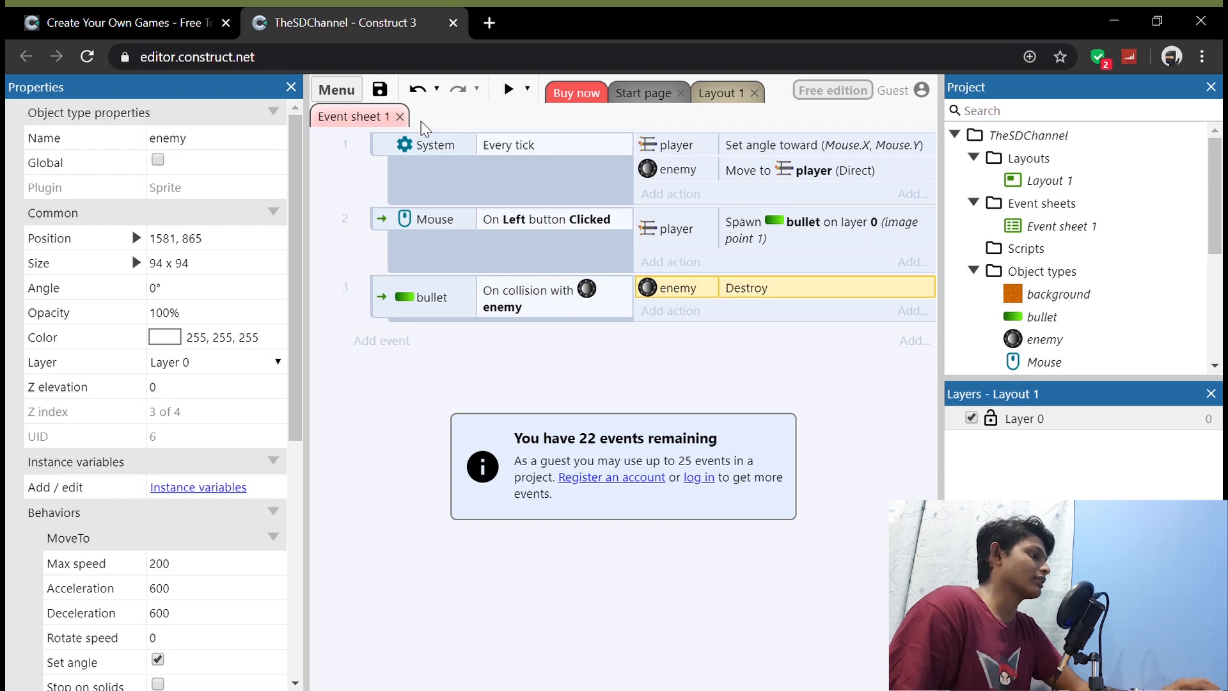
Step: Preview the layout, steer the ship toward the enemy and shoot it to test its destruction by a bullet
left_click(509, 91)
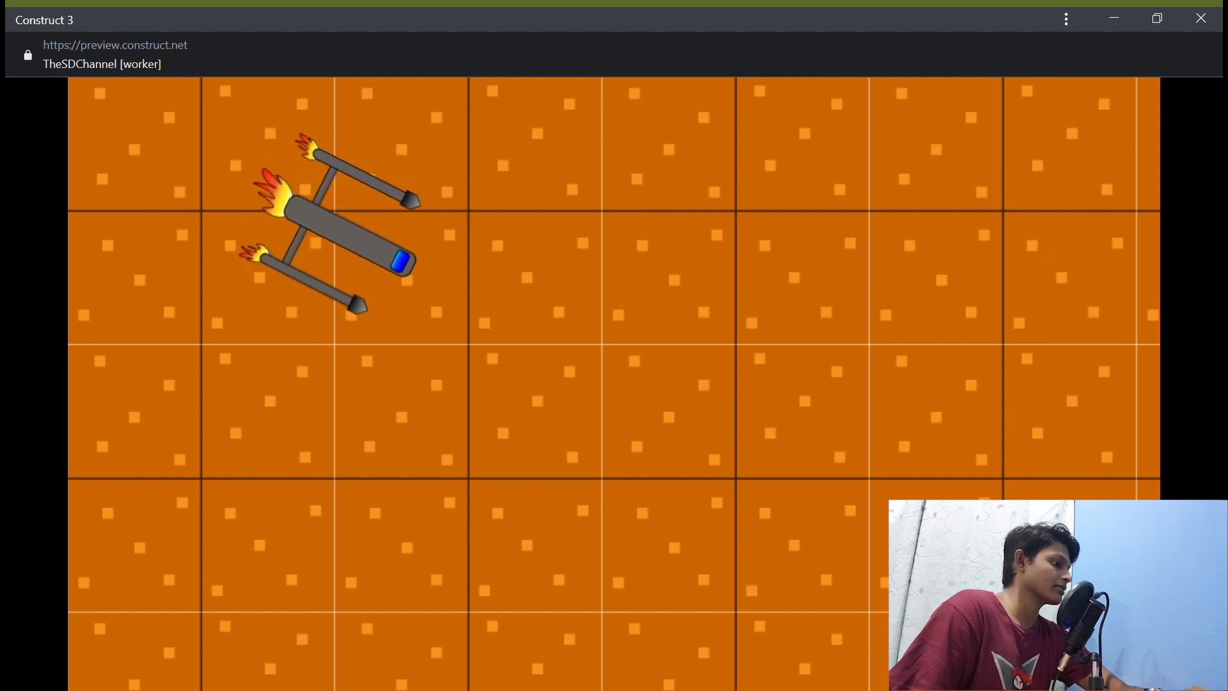
key("Down")
key("Right")
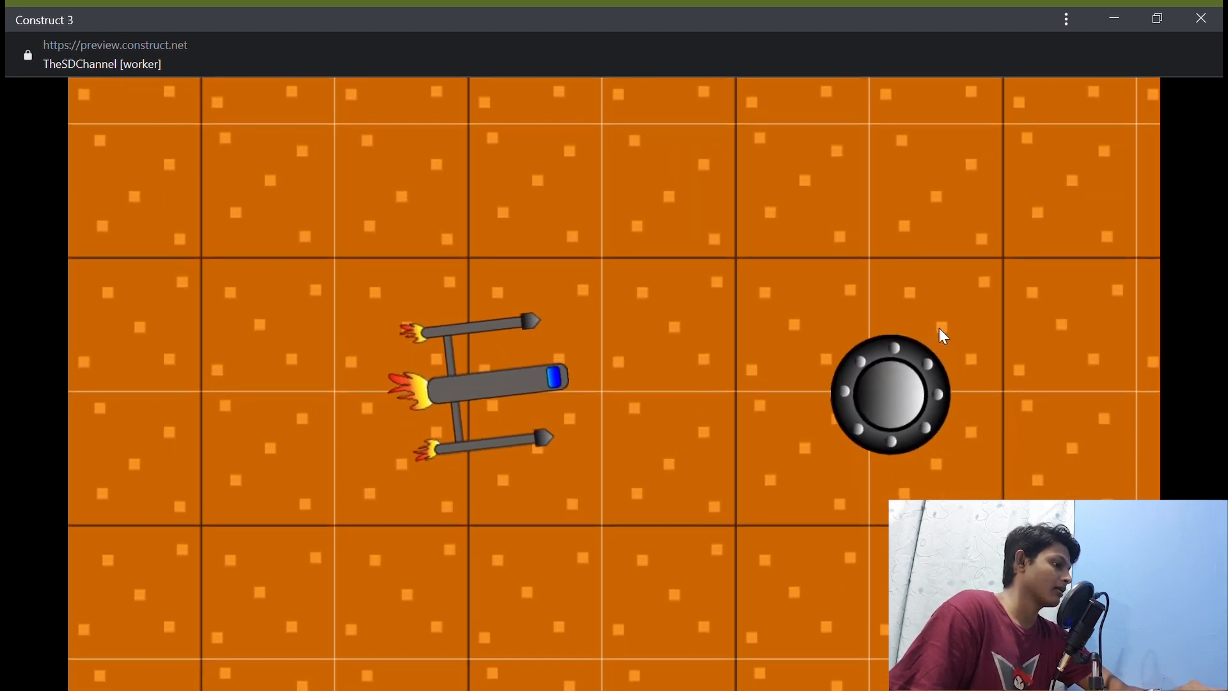
left_click(920, 298)
key("Right")
key("Up")
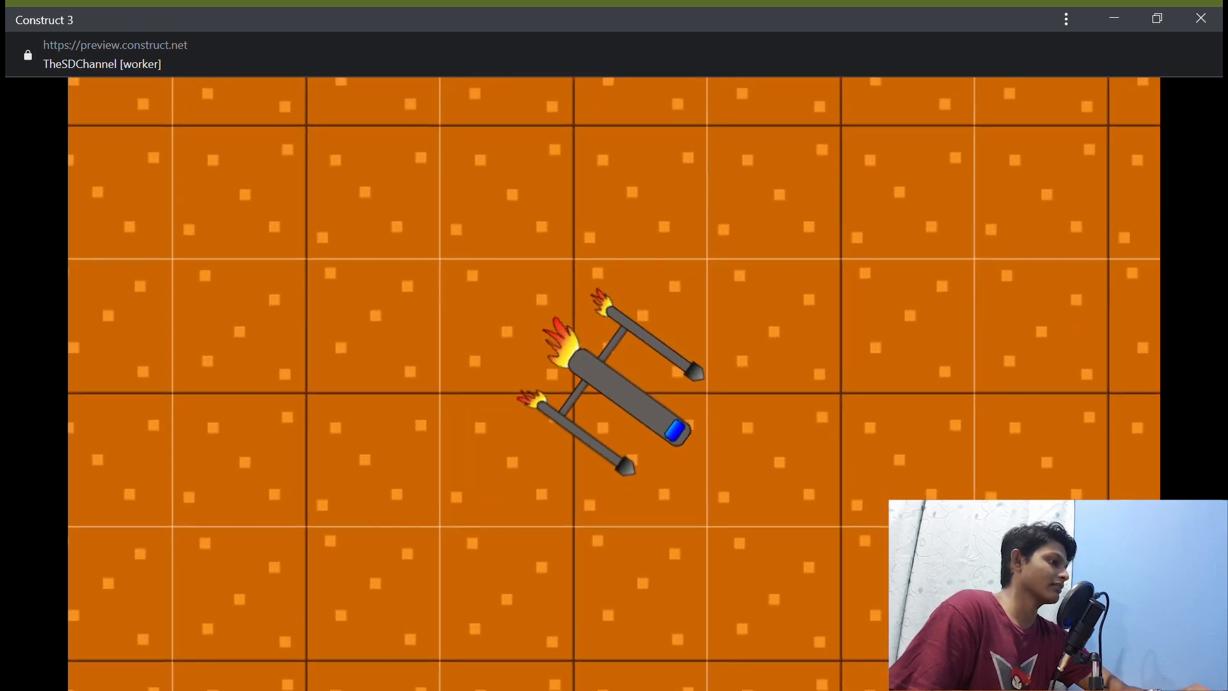
key("Down")
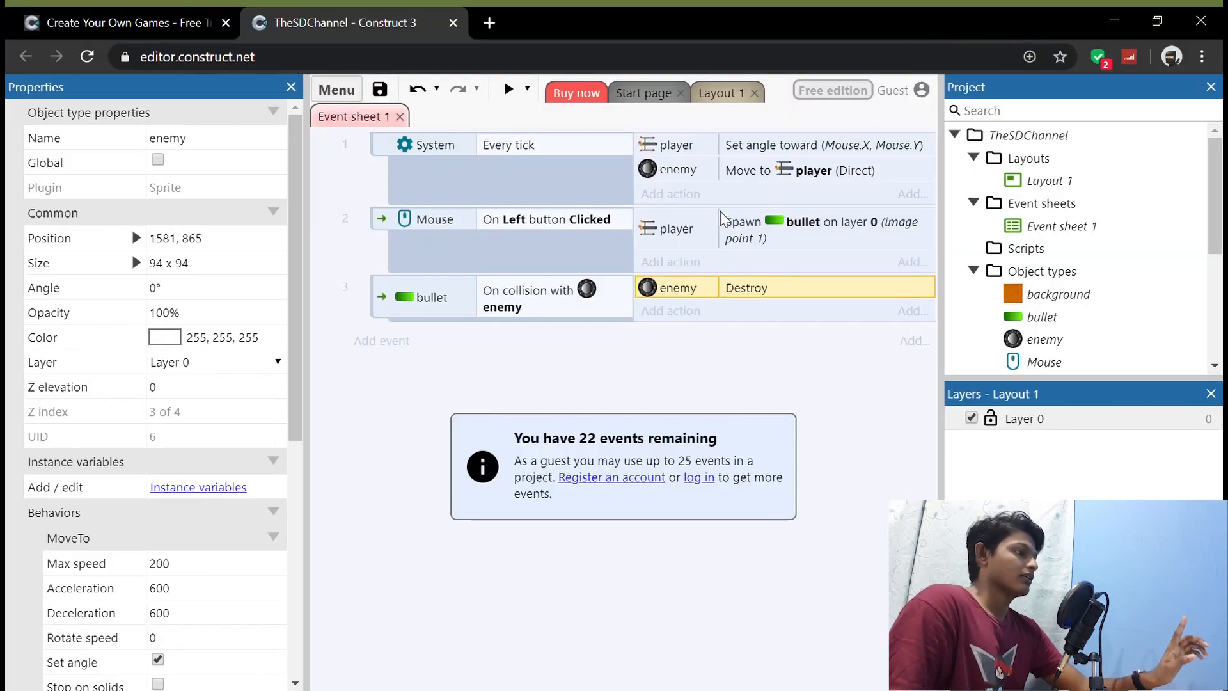
Step: Add a bullet Destroy action to the bullet-enemy collision event, after the enemy's Destroy action
left_click(672, 311)
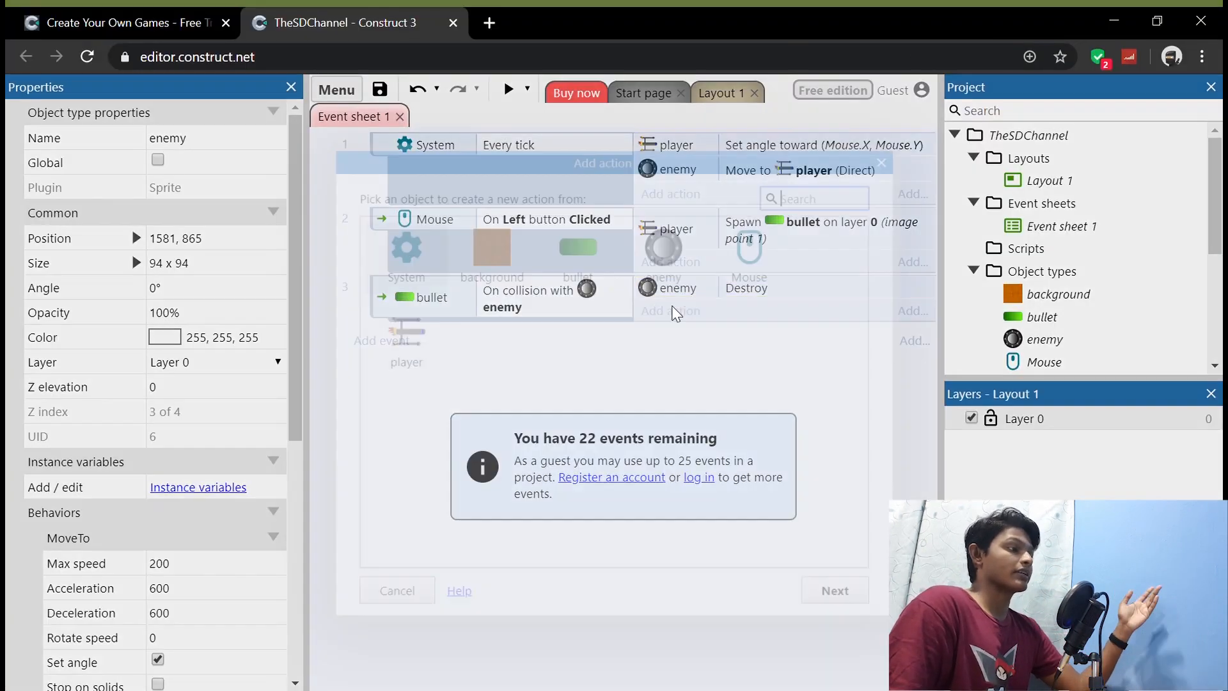
double_click(598, 258)
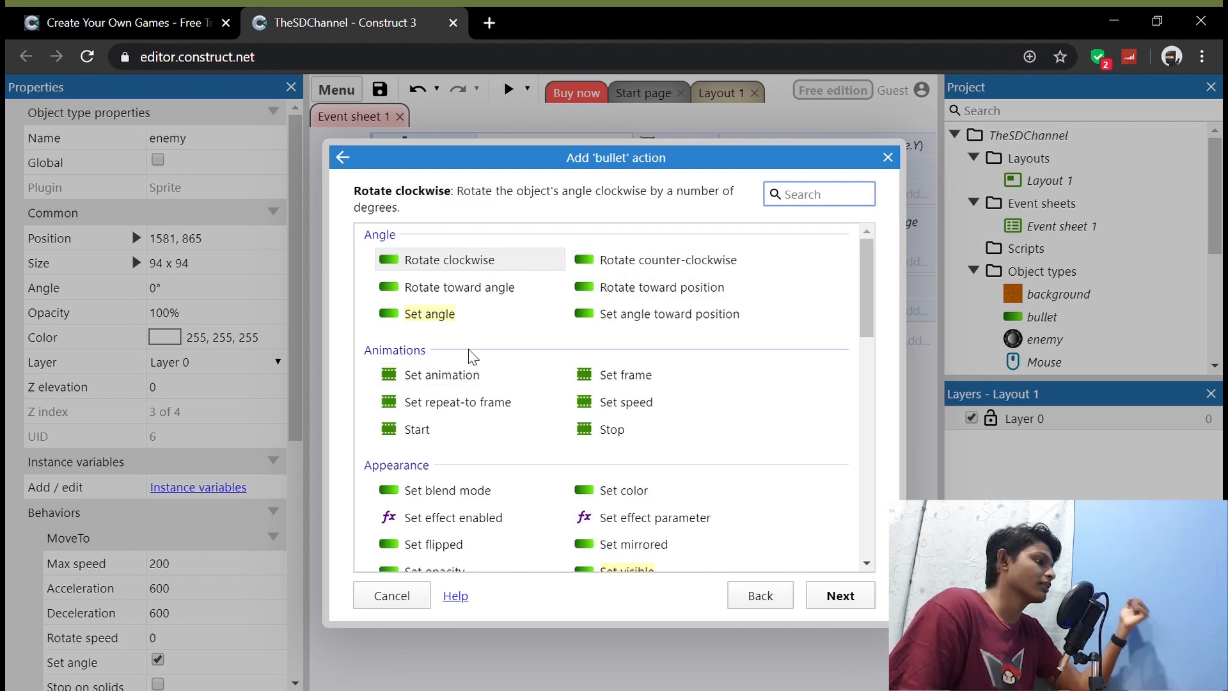
scroll(510, 400, "down", 3)
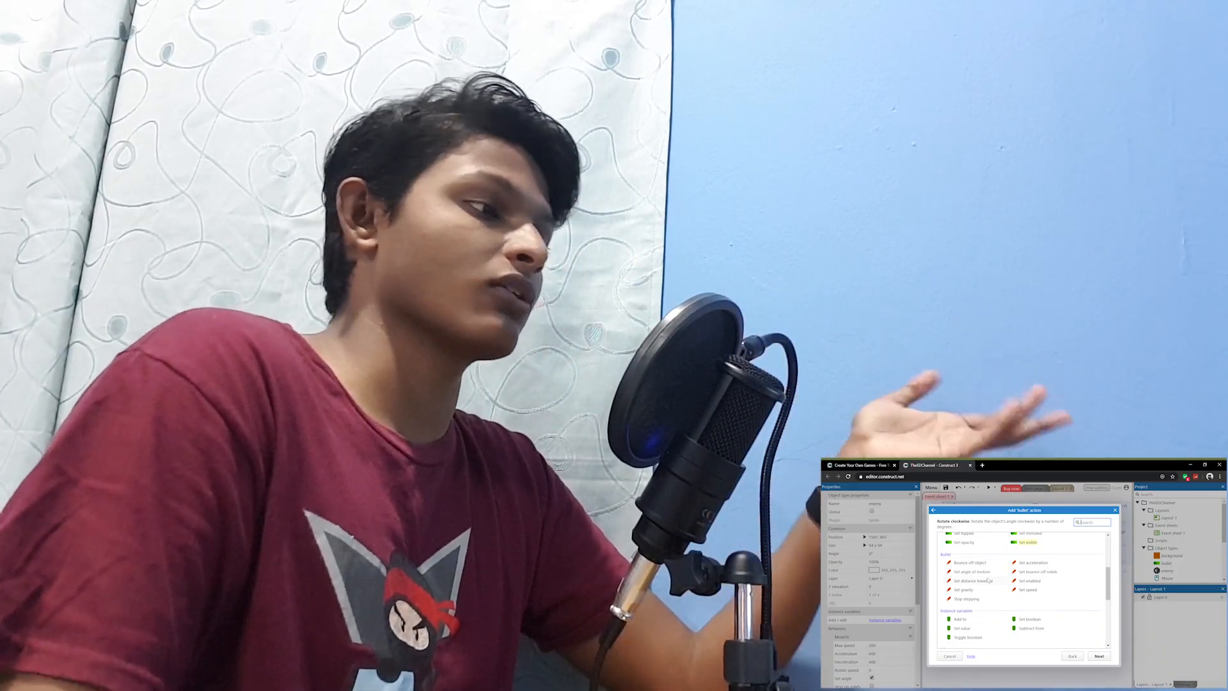
scroll(985, 588, "down", 2)
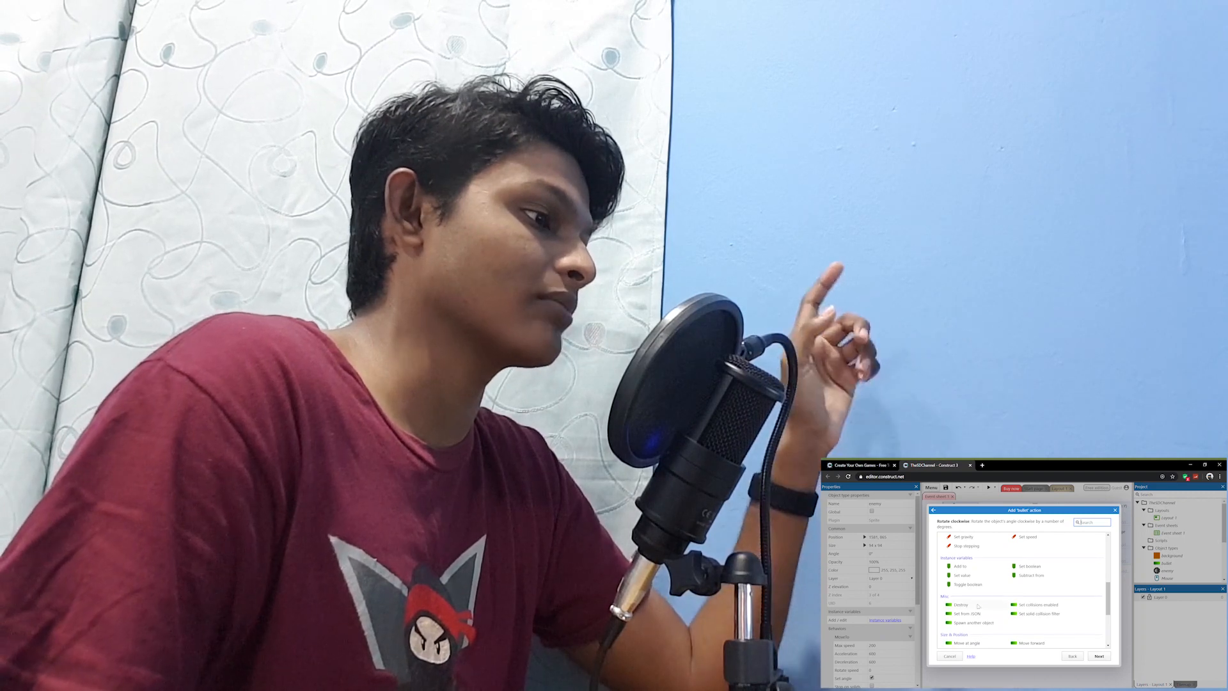
left_click(961, 604)
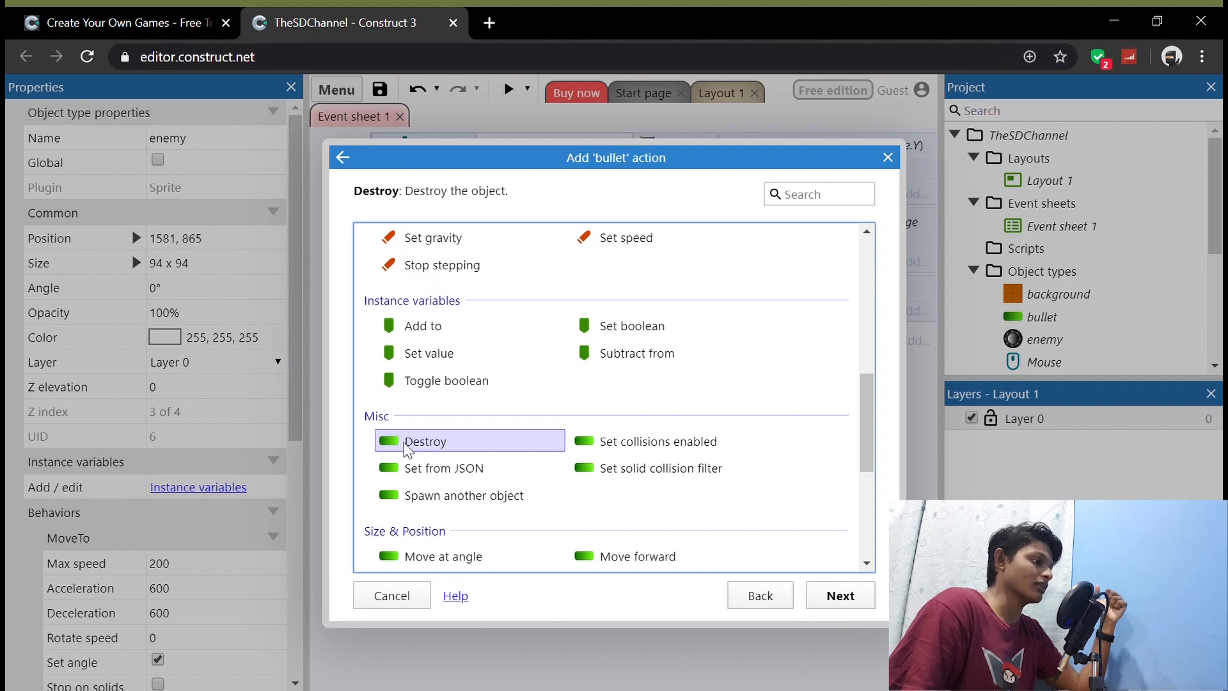
left_click(851, 595)
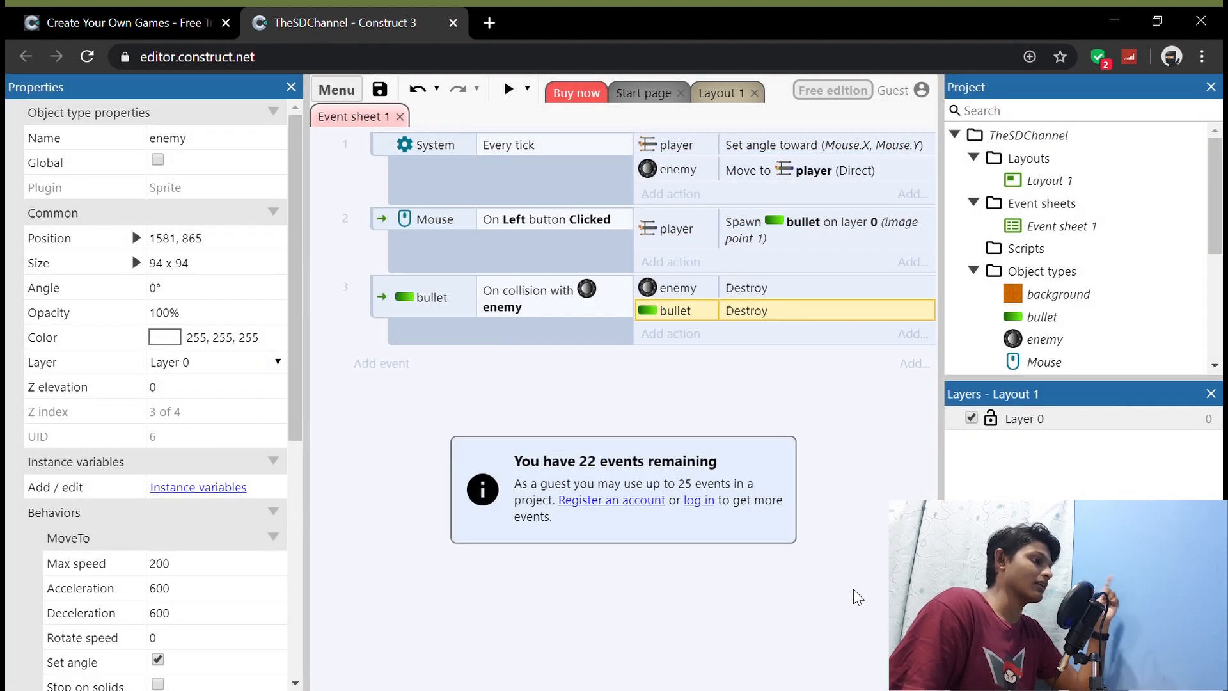
Step: Preview the layout, fly the ship in several directions and fire at the enemy to test the bullet collision, and close the preview
left_click(518, 92)
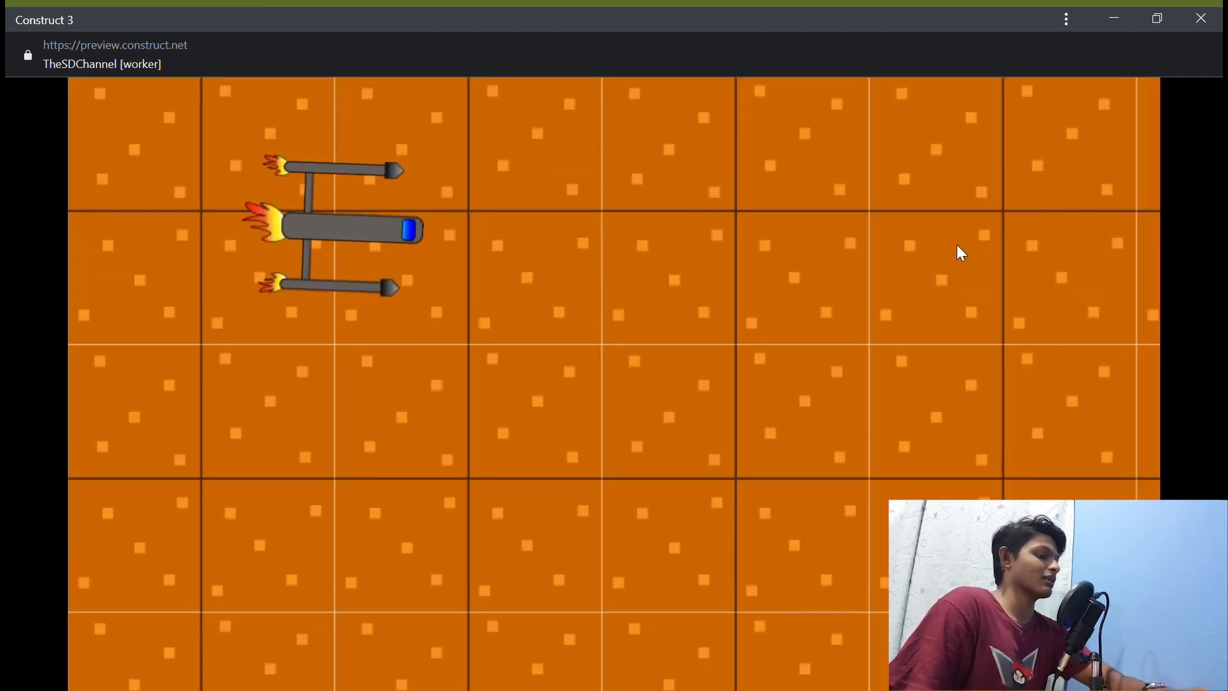
key("Down")
key("Right")
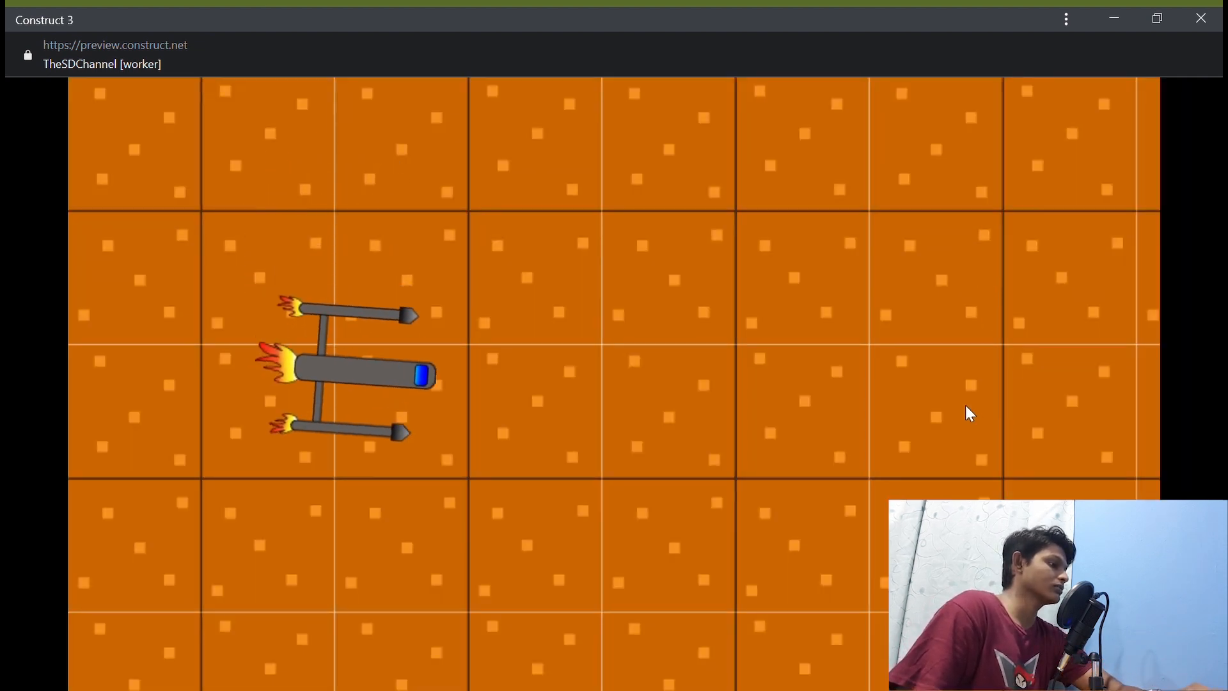
key("Up")
key("Left")
key("Down")
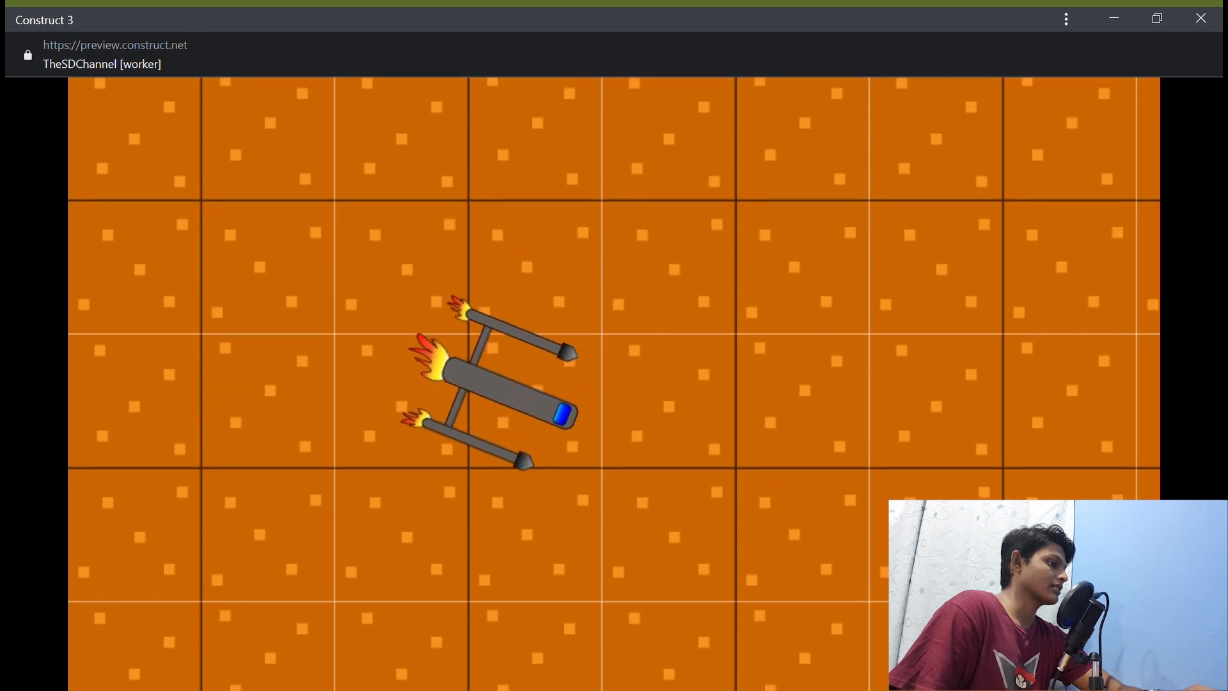
key("Right")
left_click(925, 407)
key("Down")
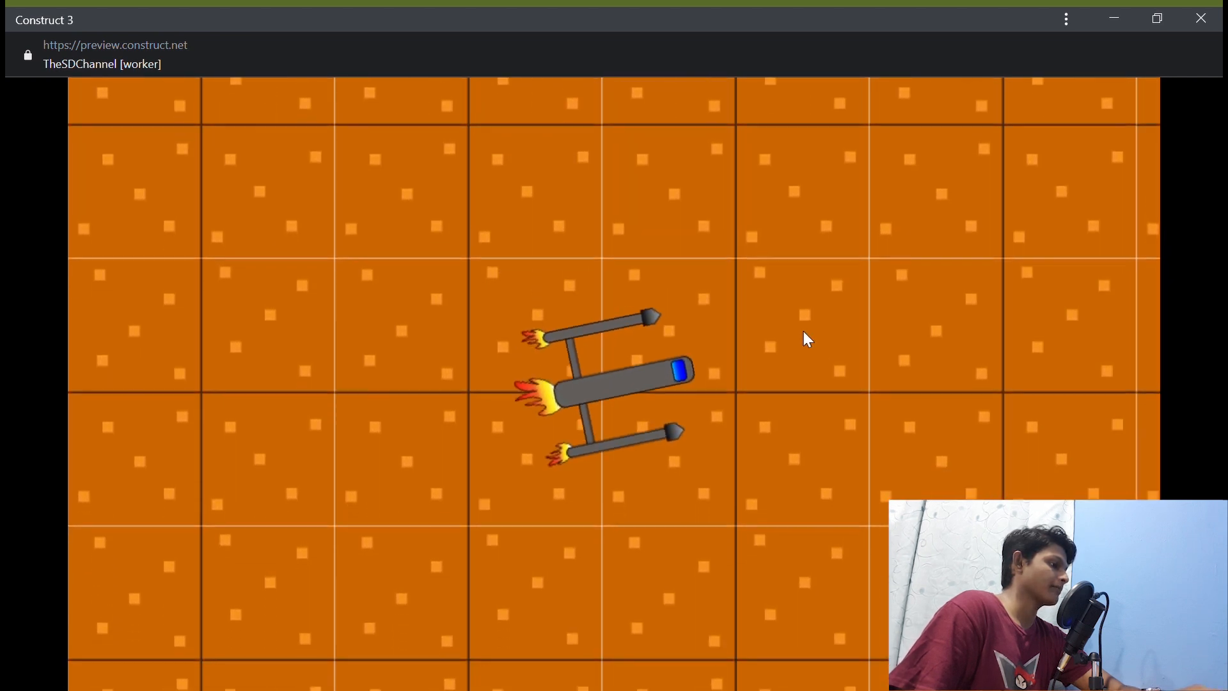
key("Left")
key("Right")
key("Up")
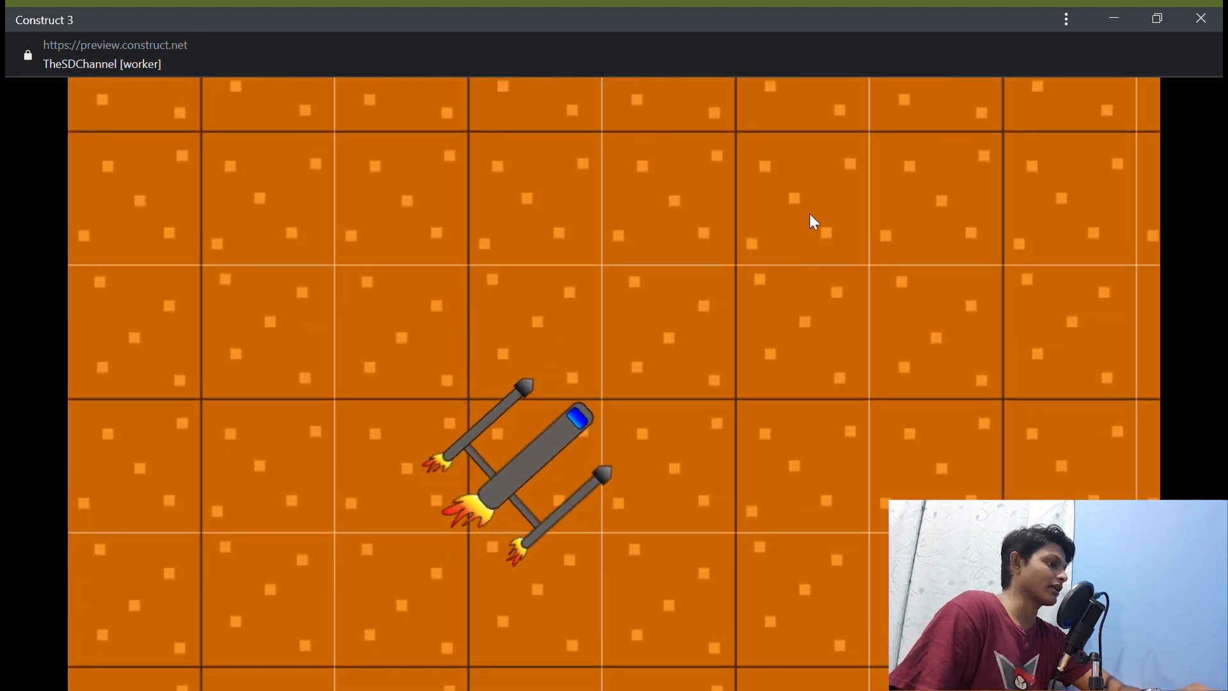
key("Right")
left_click(1201, 19)
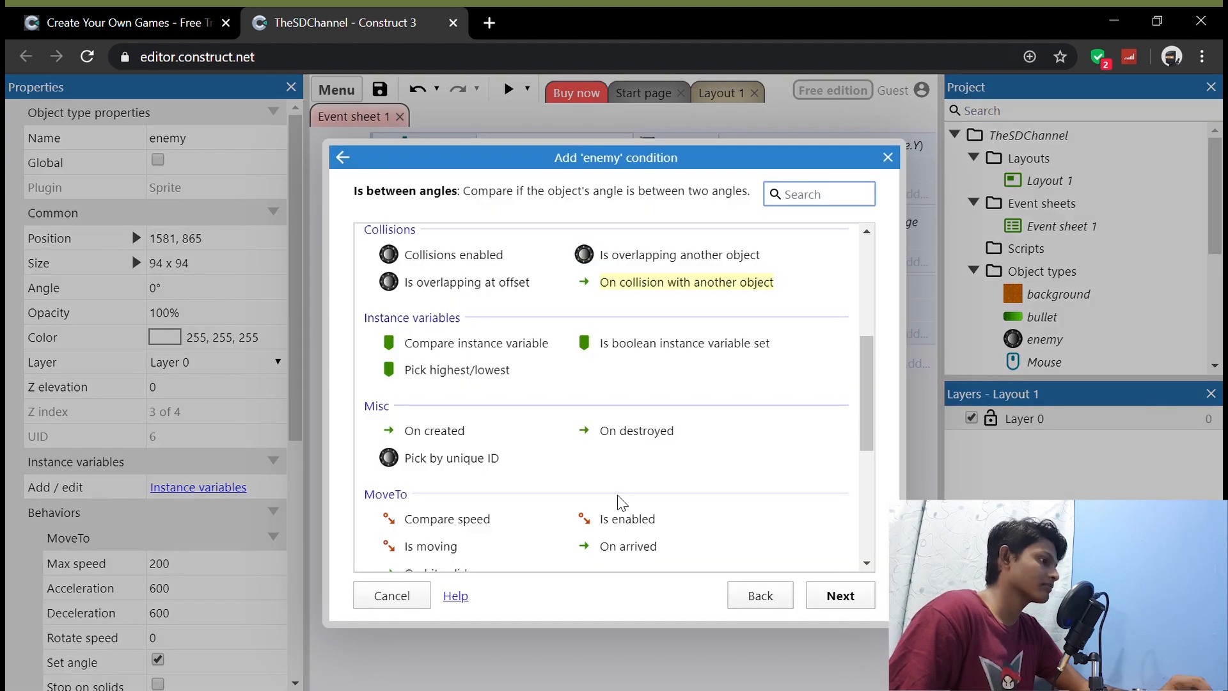
Step: Add an event with the enemy condition On collision with another object, using player as the object
left_click(650, 286)
left_click(838, 598)
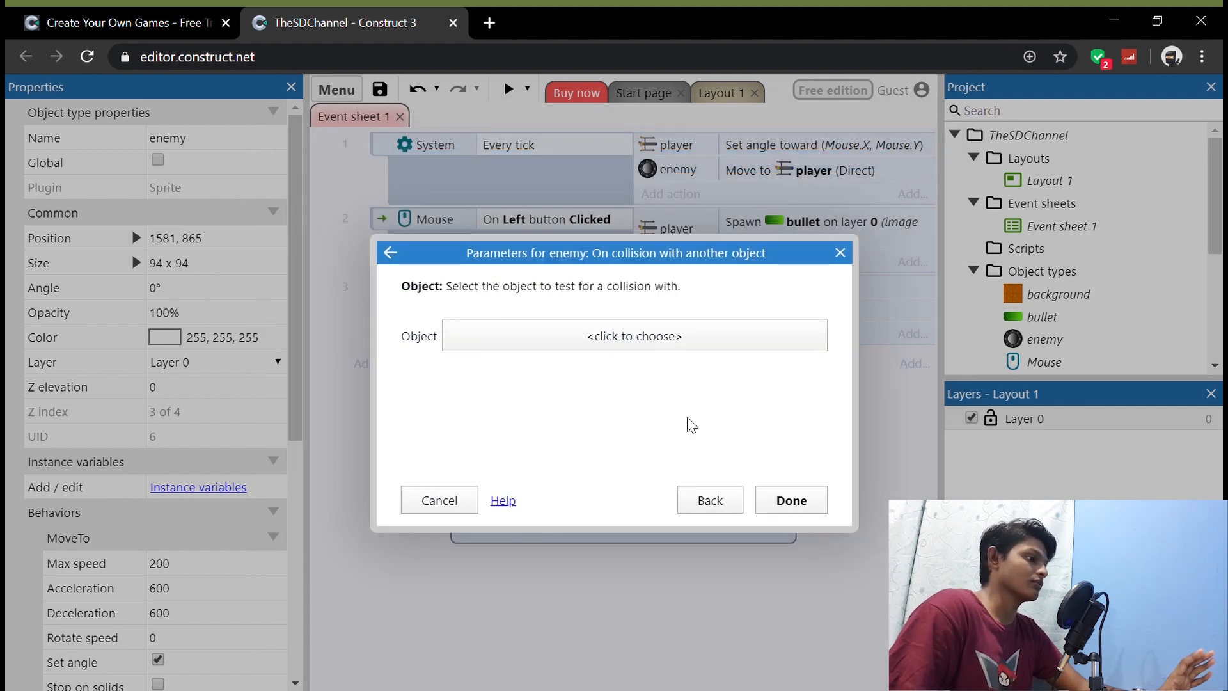
left_click(636, 337)
left_click(625, 356)
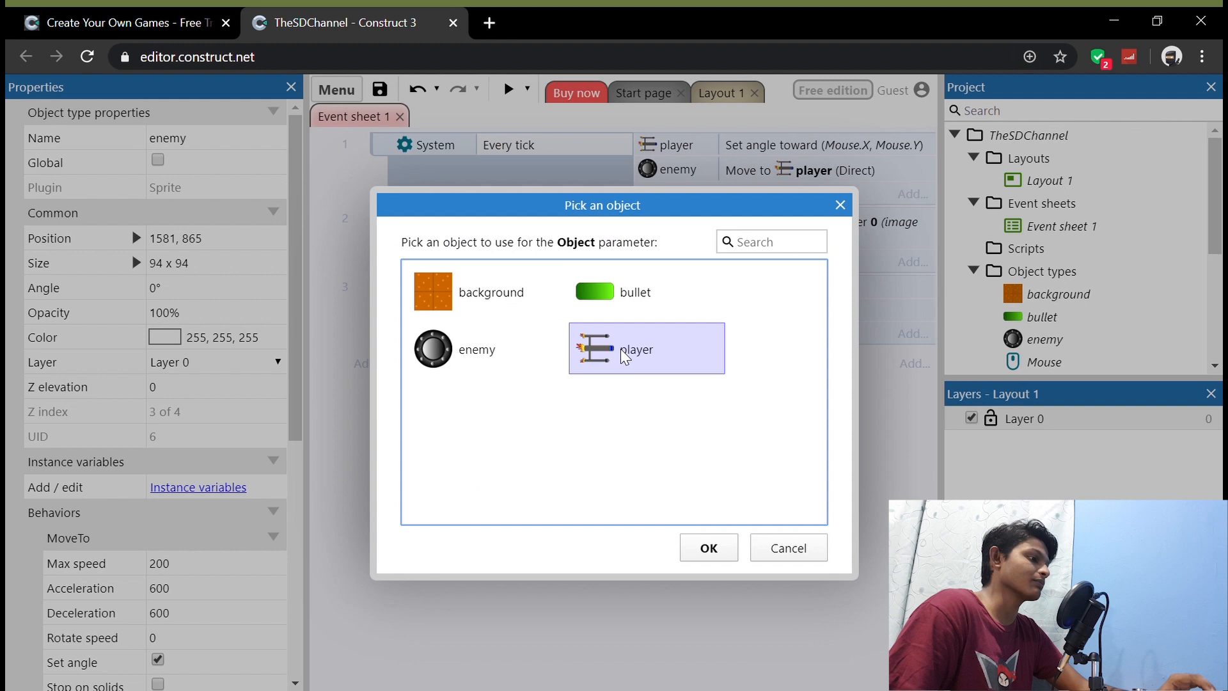
left_click(709, 549)
left_click(791, 500)
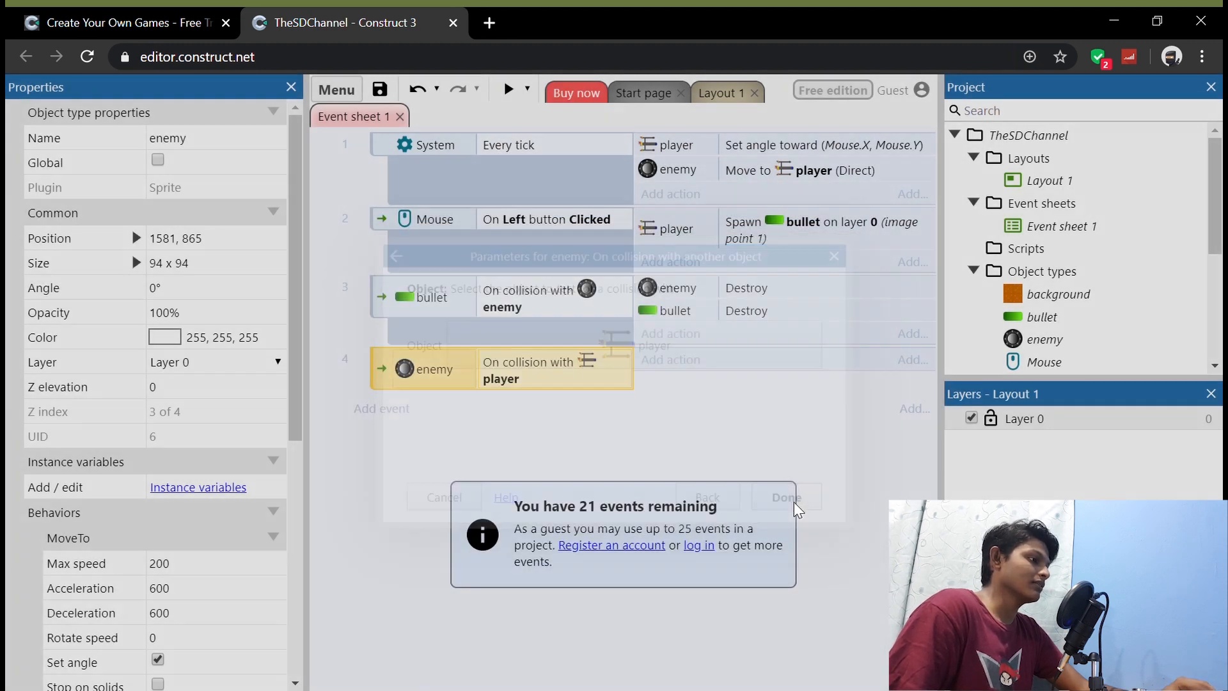
Step: Add a player Destroy action to the enemy-player collision event
left_click(693, 360)
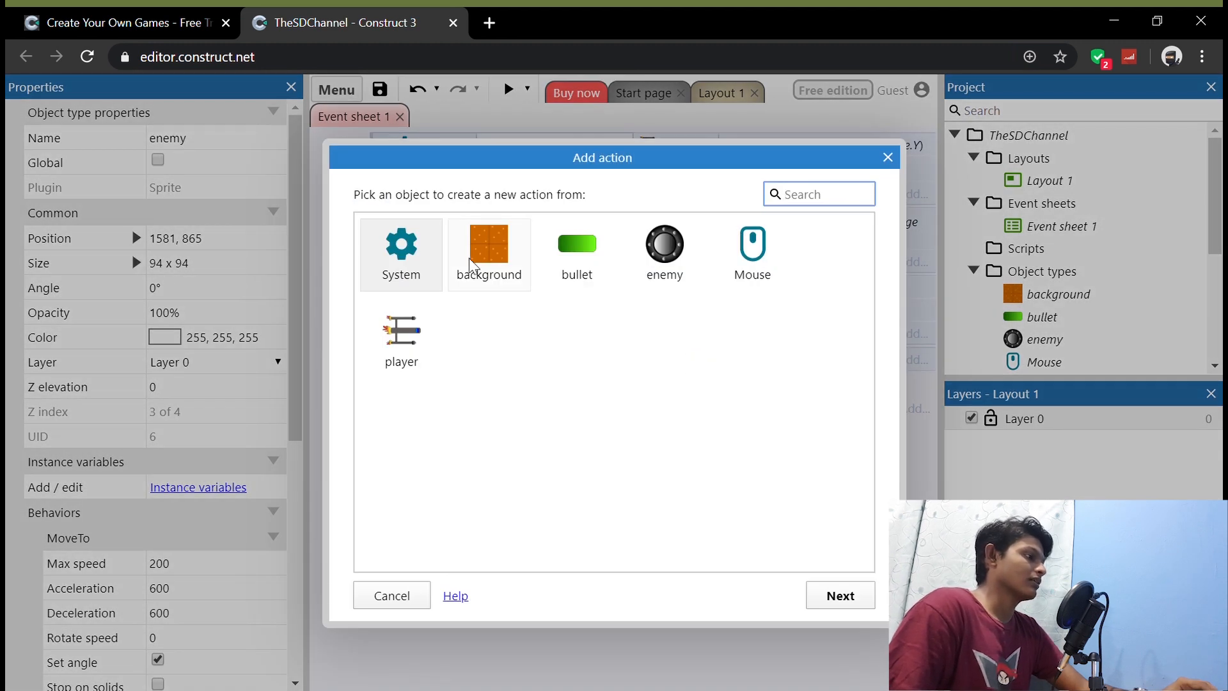
double_click(419, 325)
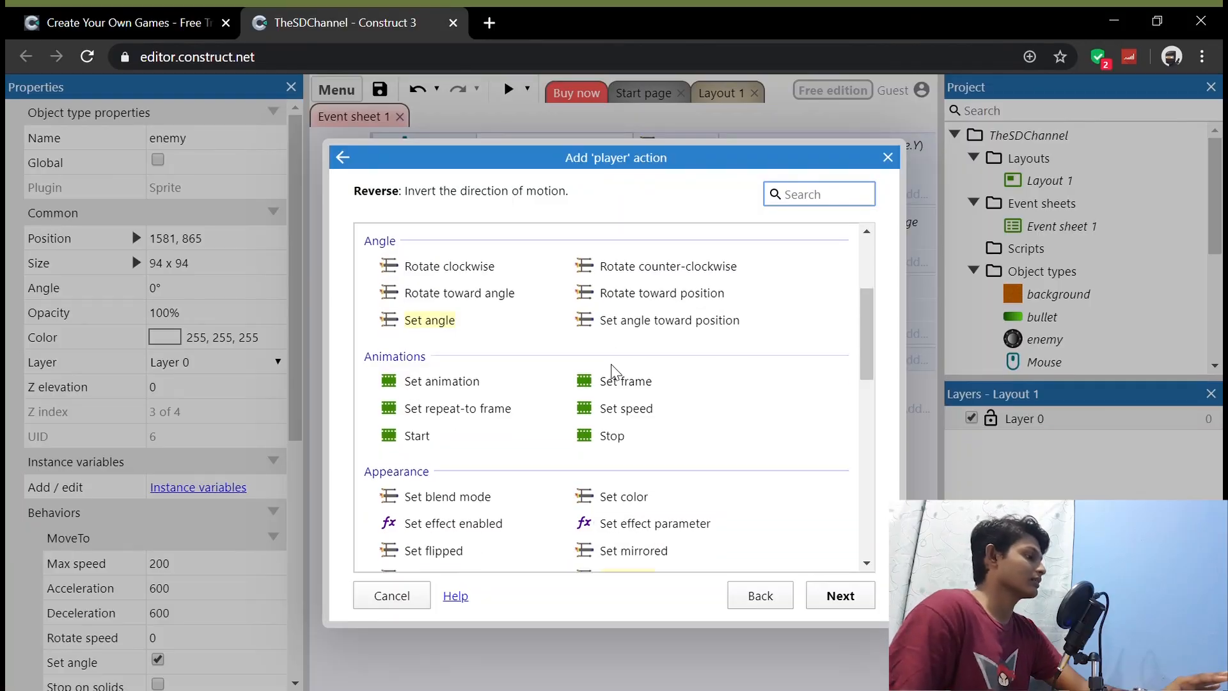
scroll(611, 371, "down", 2)
scroll(445, 401, "down", 5)
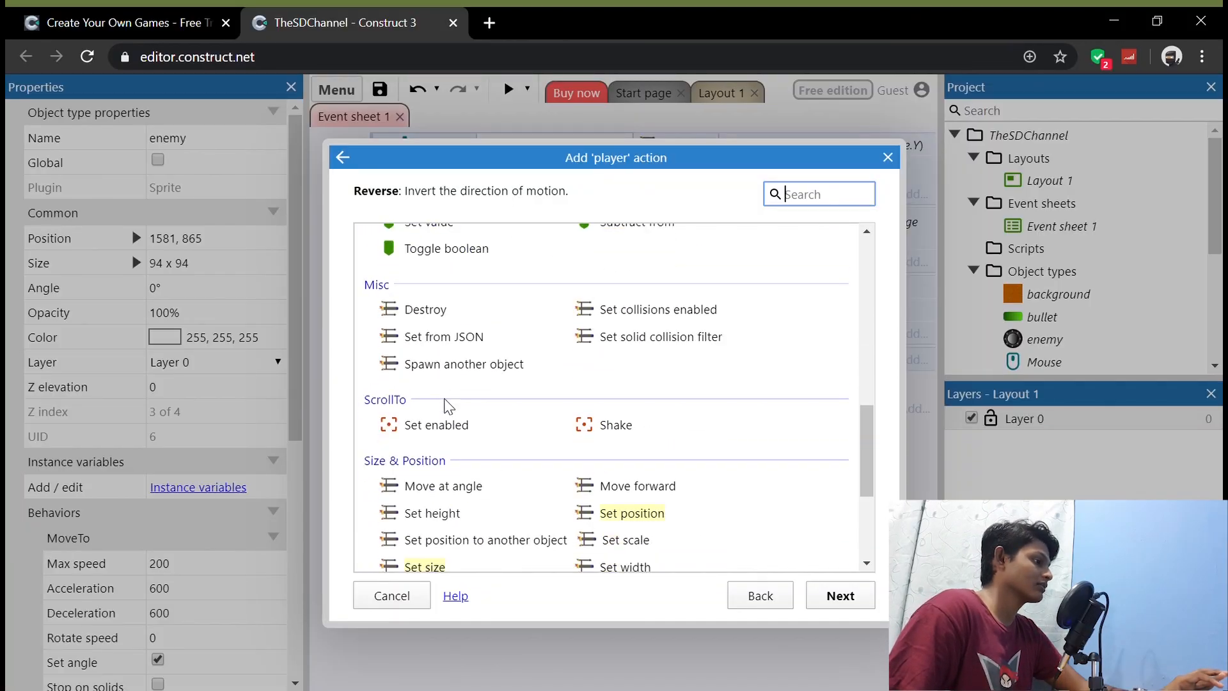
left_click(425, 310)
left_click(841, 596)
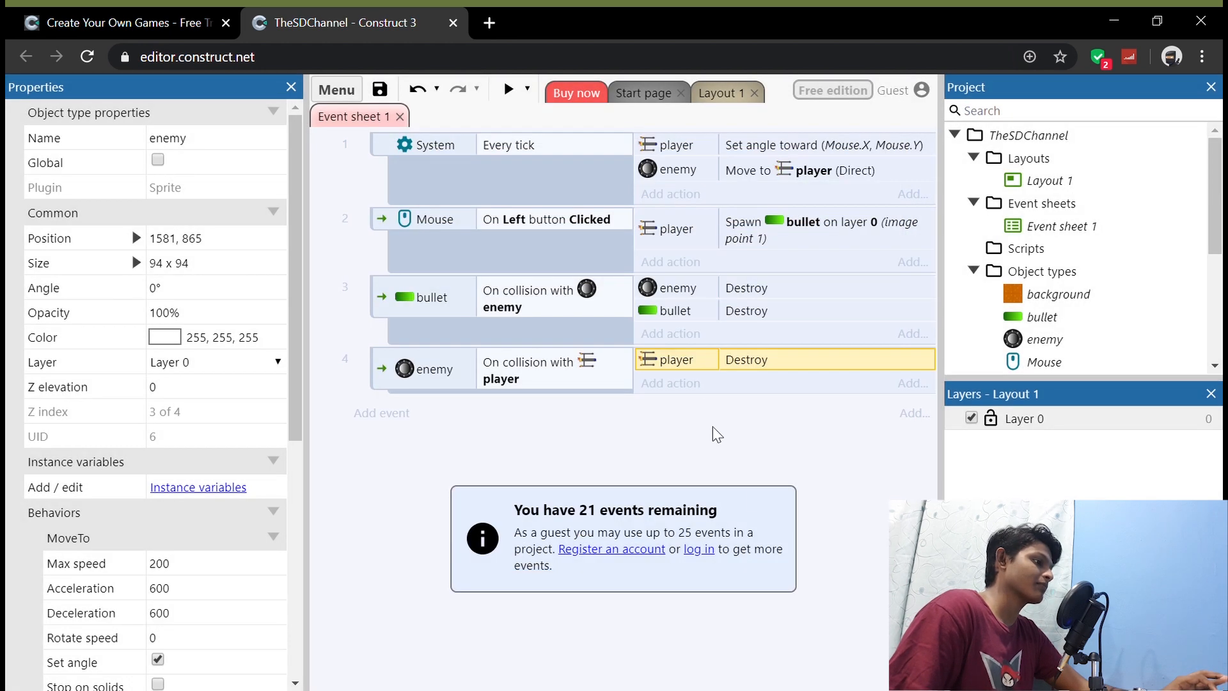
Step: Add an enemy Destroy action to the enemy-player collision event, after the player's Destroy action
left_click(696, 383)
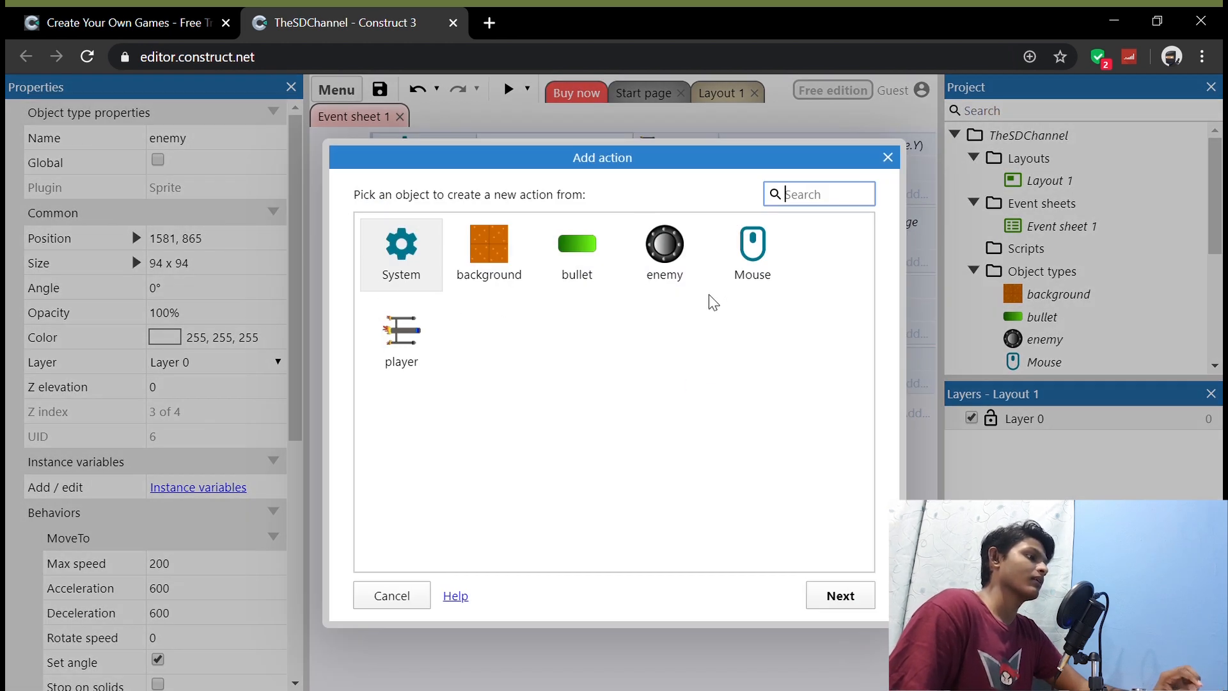
double_click(664, 272)
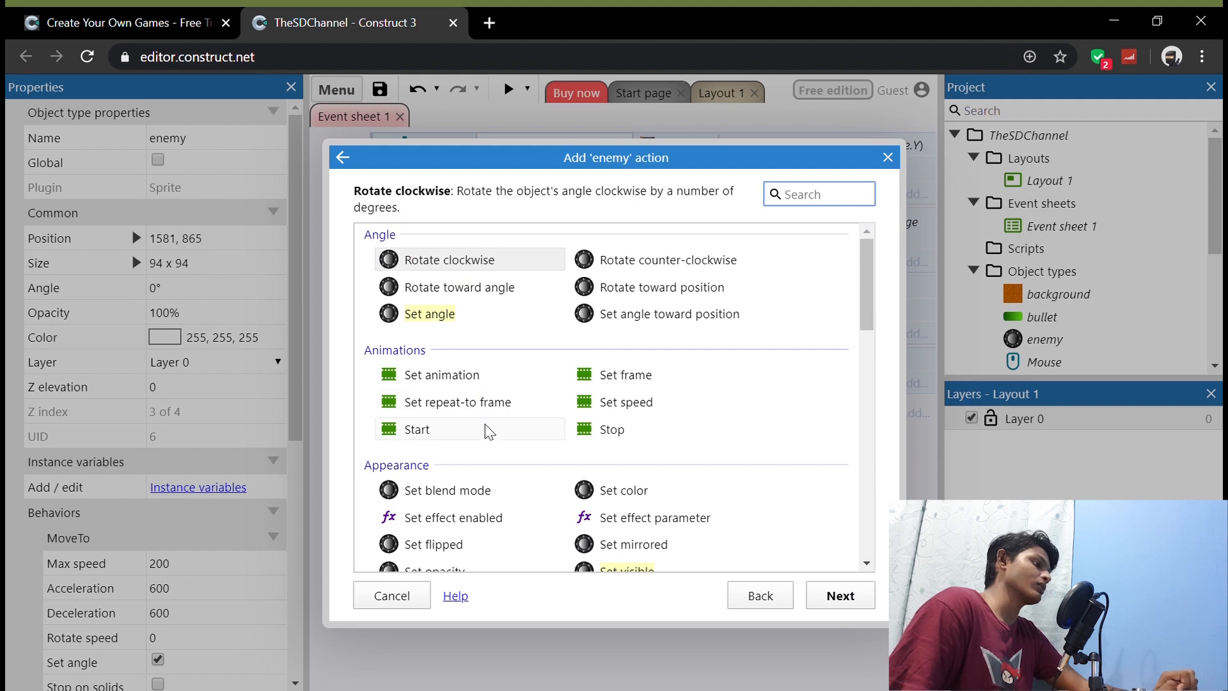
scroll(488, 432, "down", 5)
left_click(445, 431)
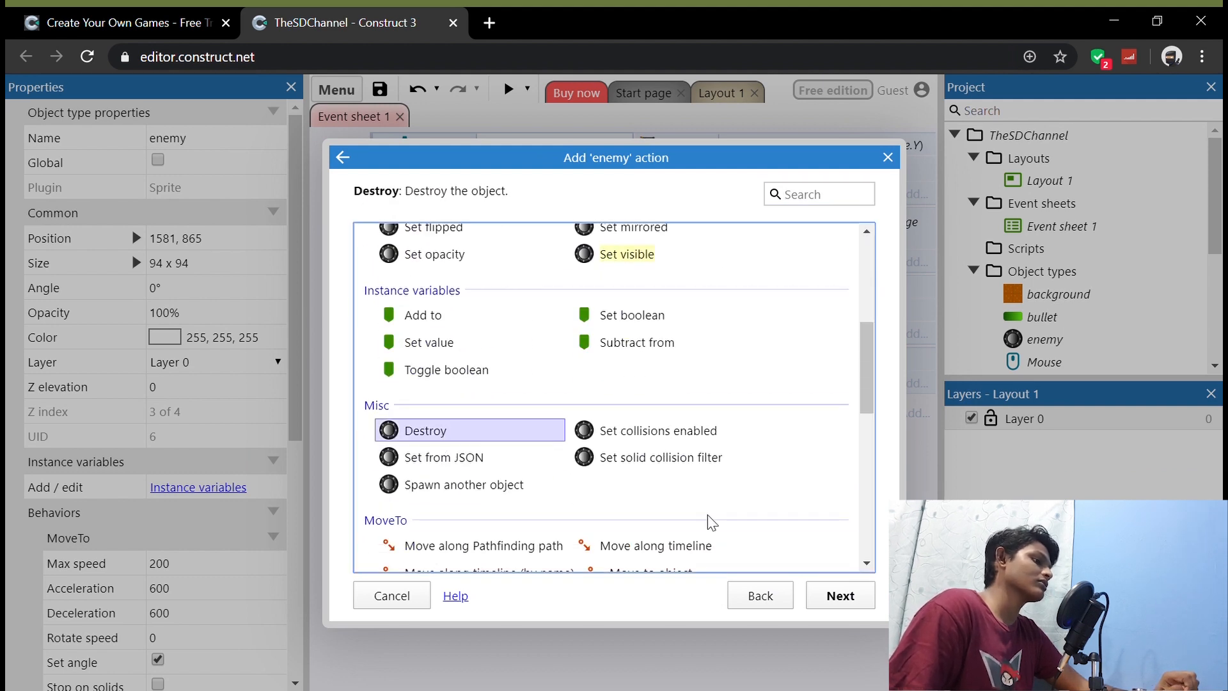
left_click(840, 595)
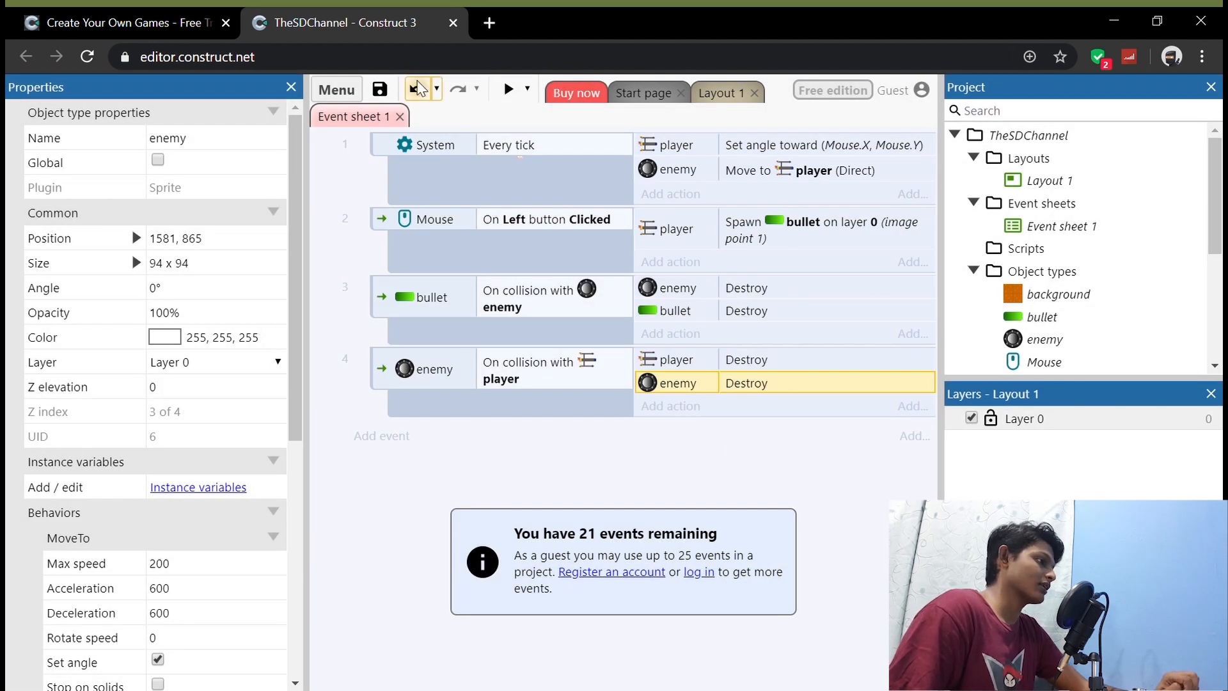
Step: Preview the layout to test the collision between the enemy and the player's ship
left_click(509, 89)
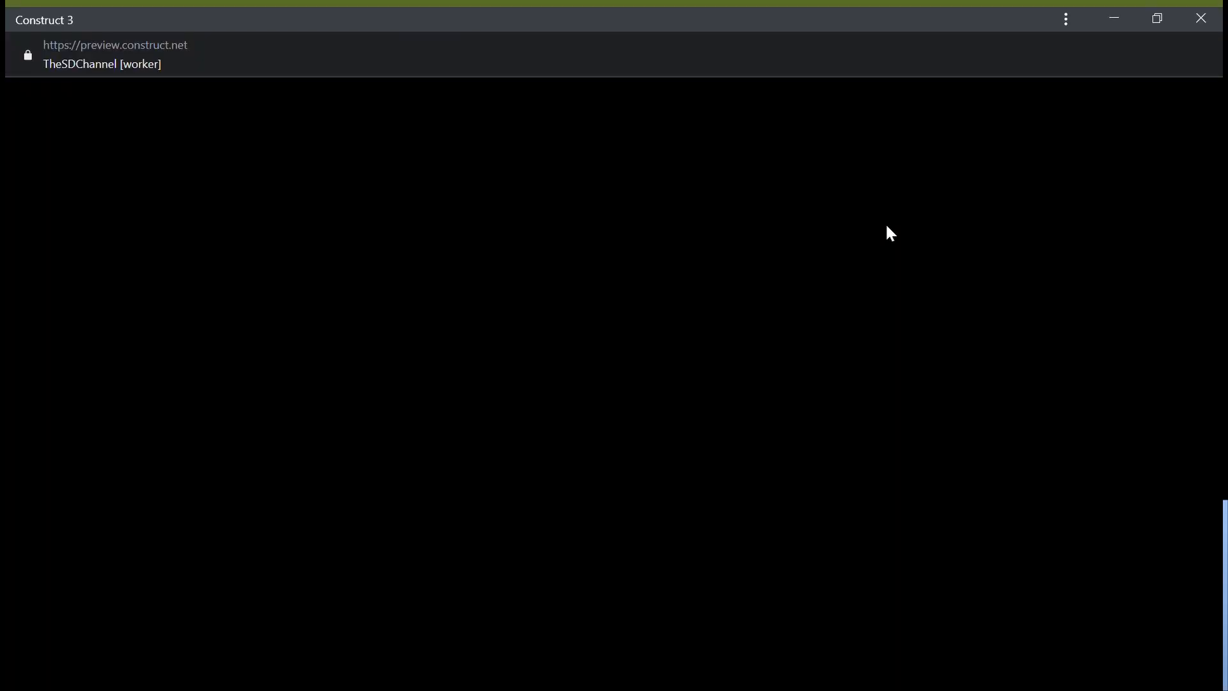